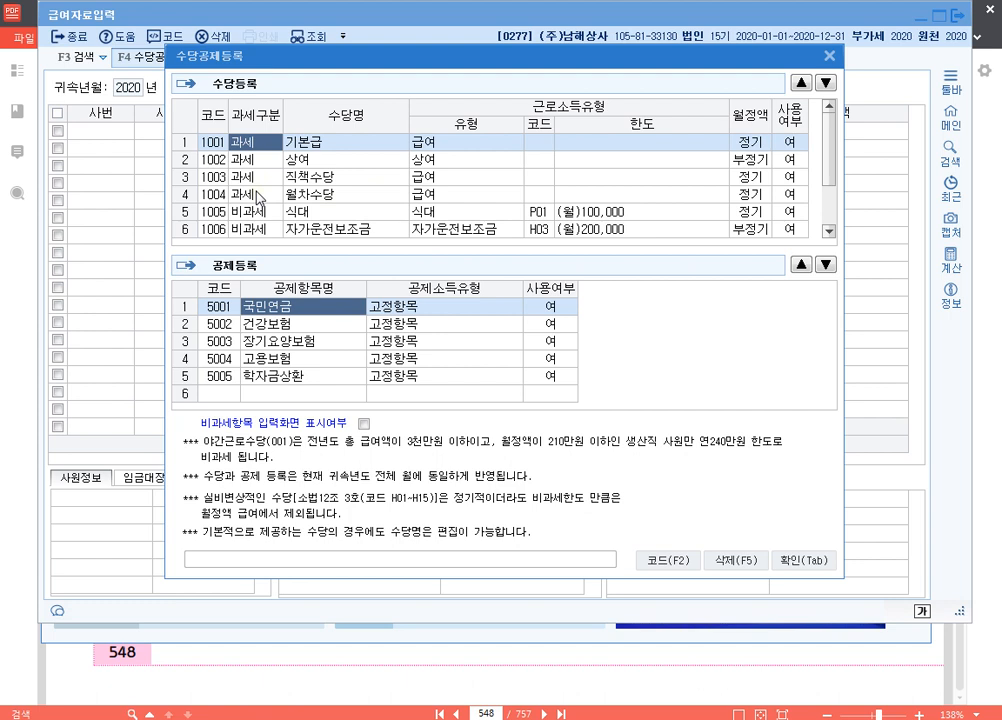
# Step: Move the non-taxable 식대 allowance up to the third row of the allowance list
pyautogui.click(275, 214)
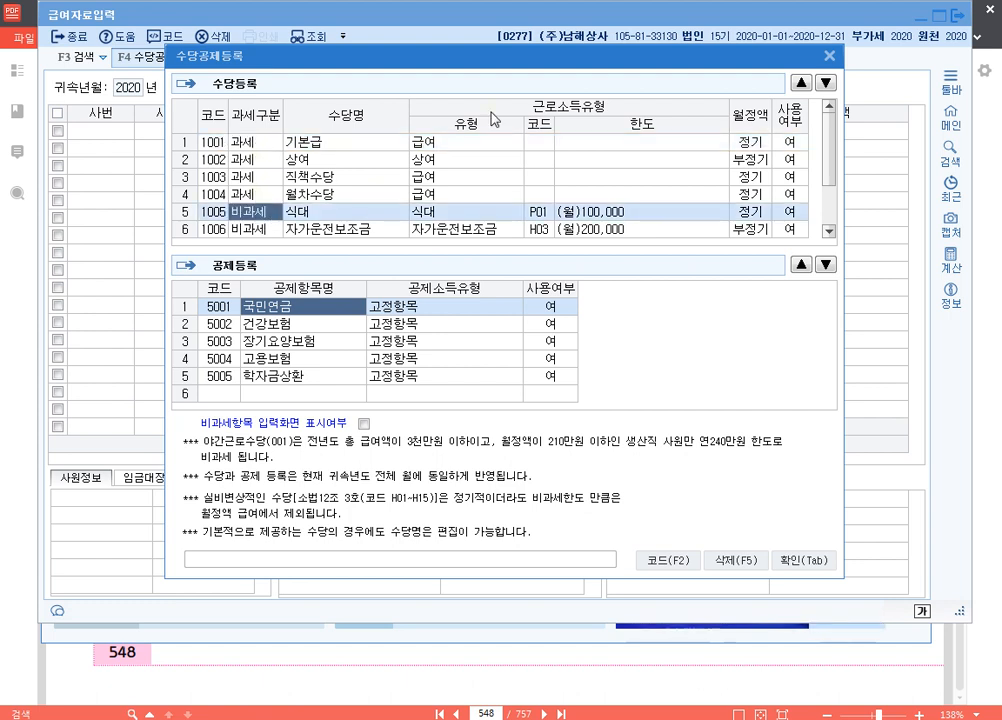
pyautogui.click(802, 84)
pyautogui.click(802, 84)
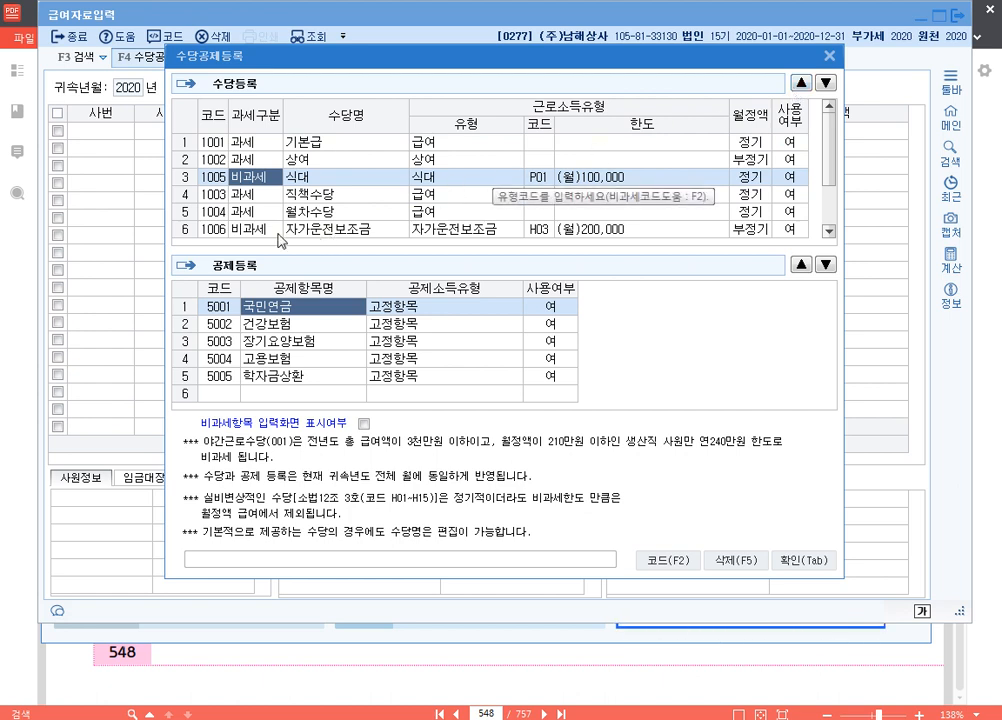
# Step: Add a new taxable (과세) allowance named 자가운전보조금 at the end of the allowance list
pyautogui.scroll(-1, 275, 230)
pyautogui.click(262, 230)
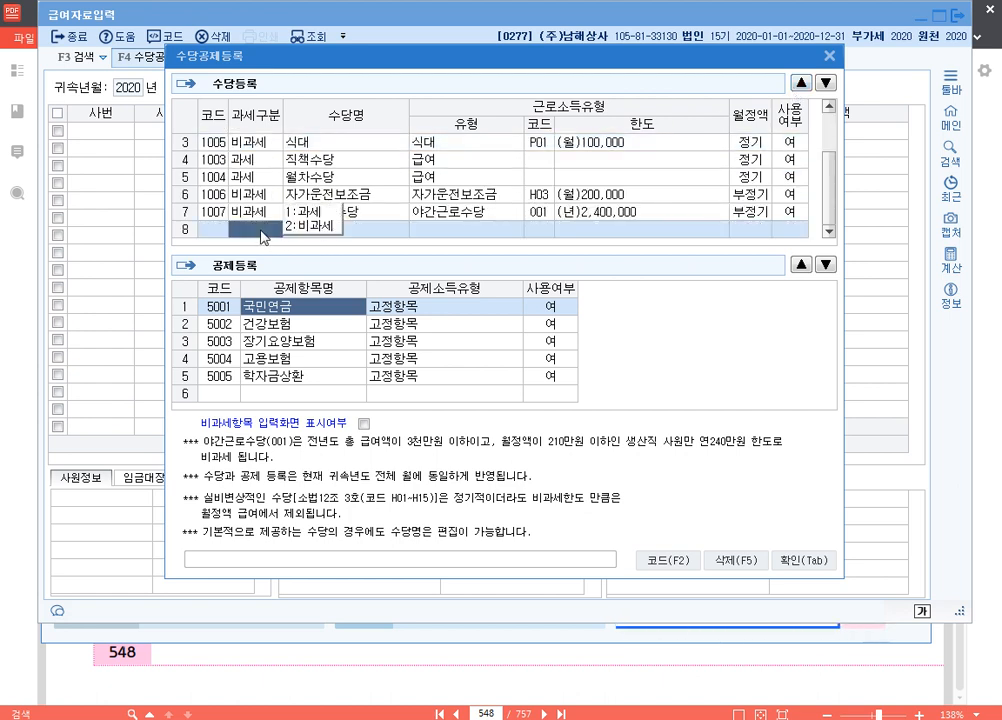
pyautogui.write('1')
pyautogui.press('Return')
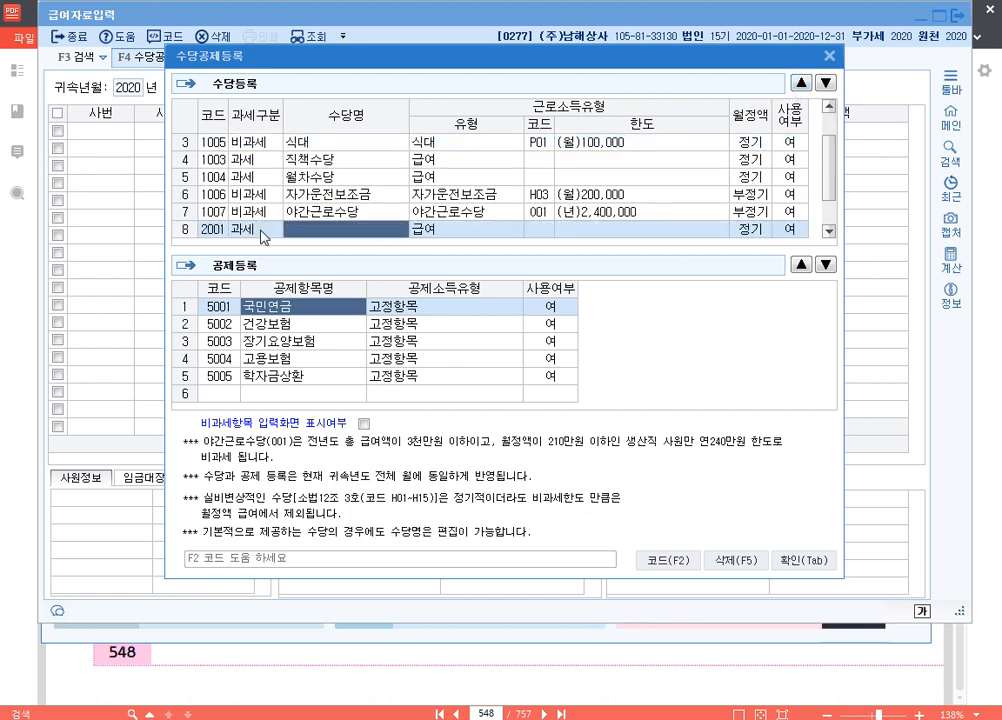
pyautogui.write('자기')
pyautogui.write('운전보조금')
pyautogui.press('Return')
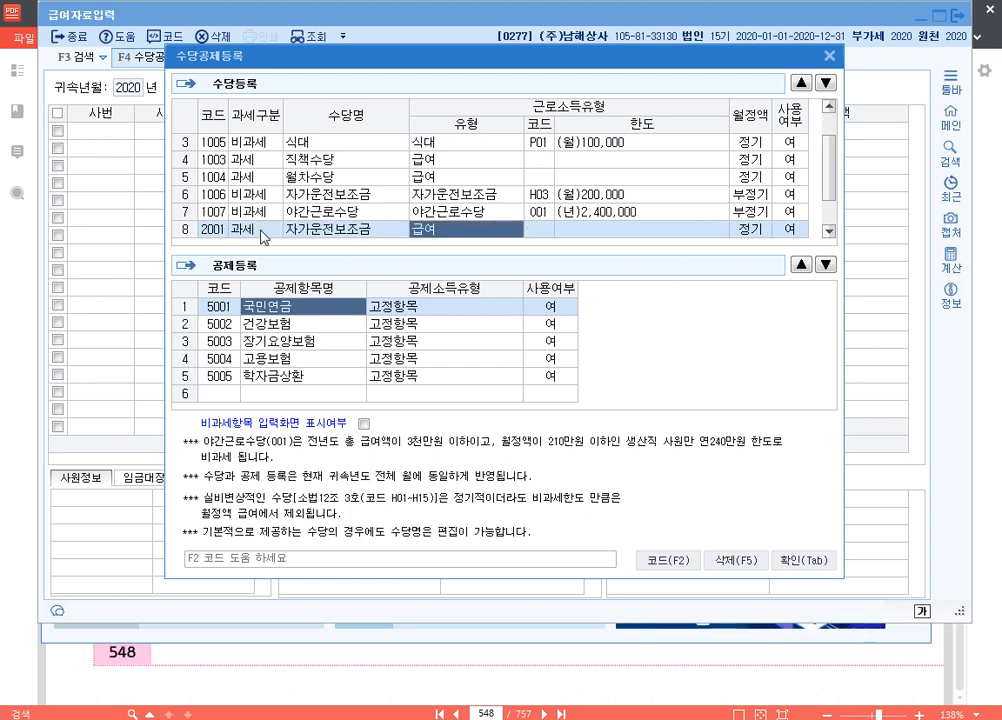
# Step: Move the new taxable 자가운전보조금 allowance up to the fourth row, directly below 식대
pyautogui.click(801, 83)
pyautogui.click(801, 83)
pyautogui.click(801, 83)
pyautogui.click(801, 83)
pyautogui.scroll(1, 514, 210)
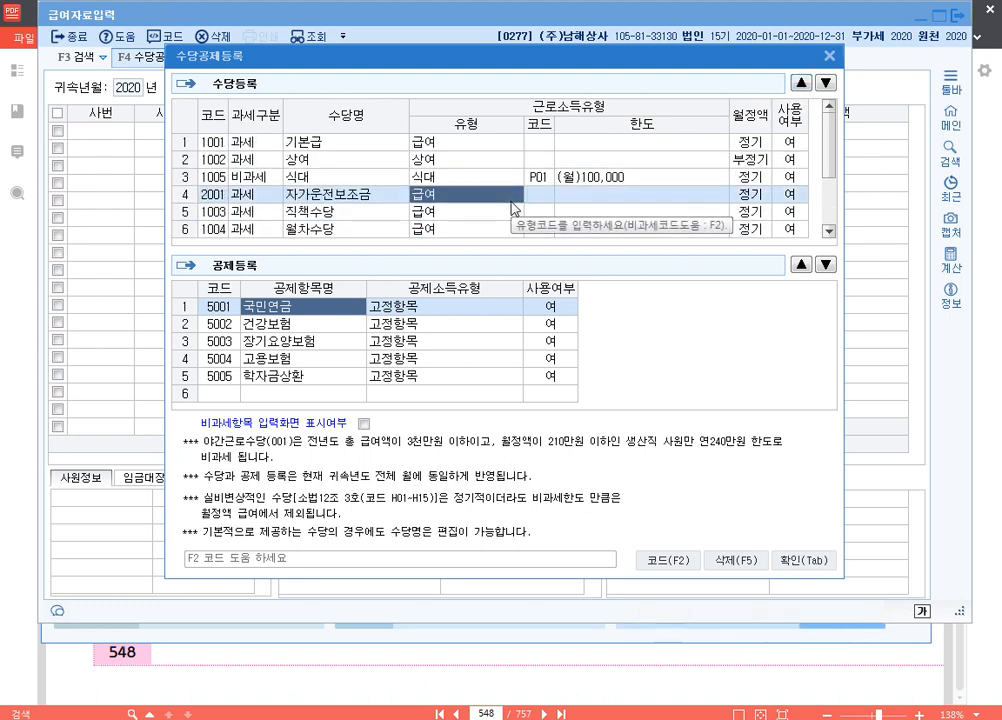
# Step: Move the non-taxable 야간근로수당 allowance up to the fifth row, below the taxable 자가운전보조금
pyautogui.scroll(-1, 500, 210)
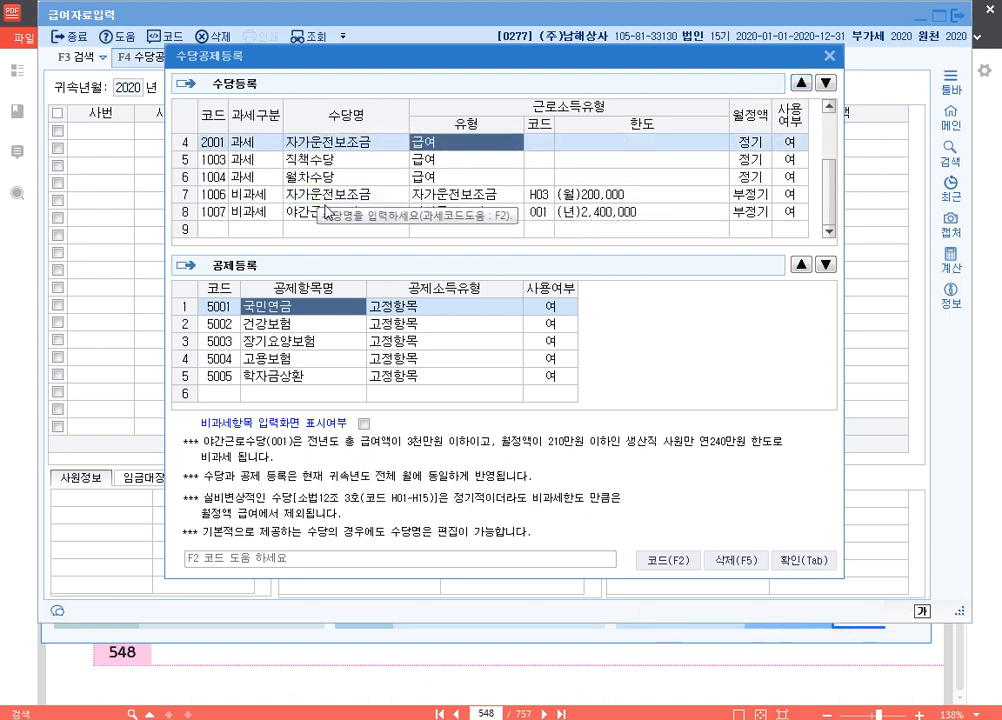
pyautogui.click(308, 218)
pyautogui.click(801, 83)
pyautogui.click(801, 83)
pyautogui.click(801, 83)
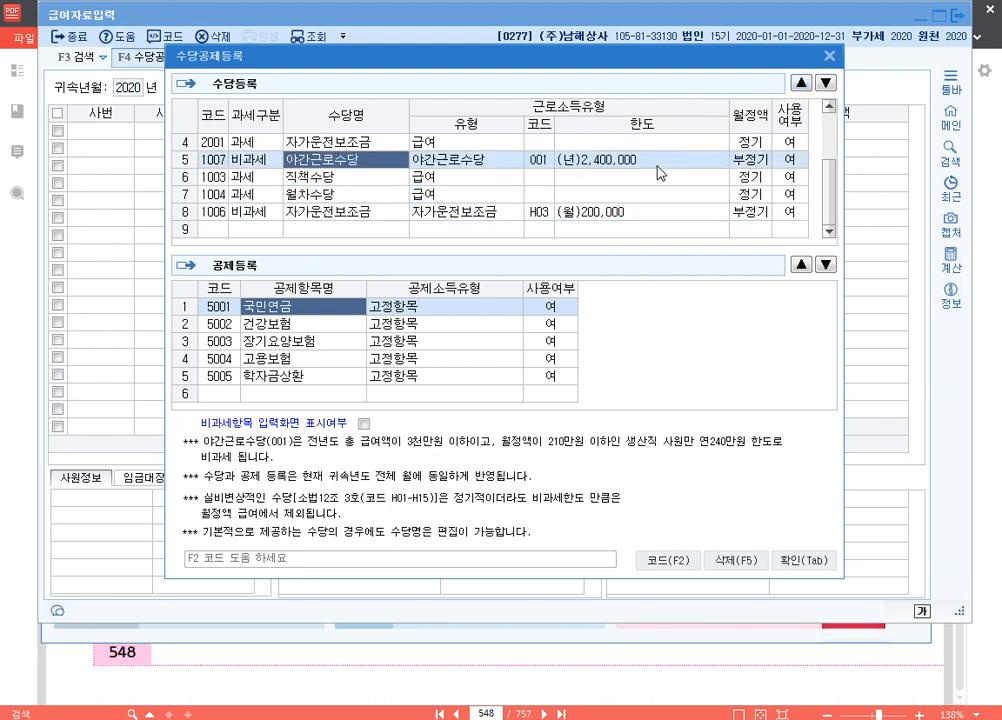
# Step: Add a taxable (과세) allowance named 자격수당 and move it up to the sixth row
pyautogui.click(264, 231)
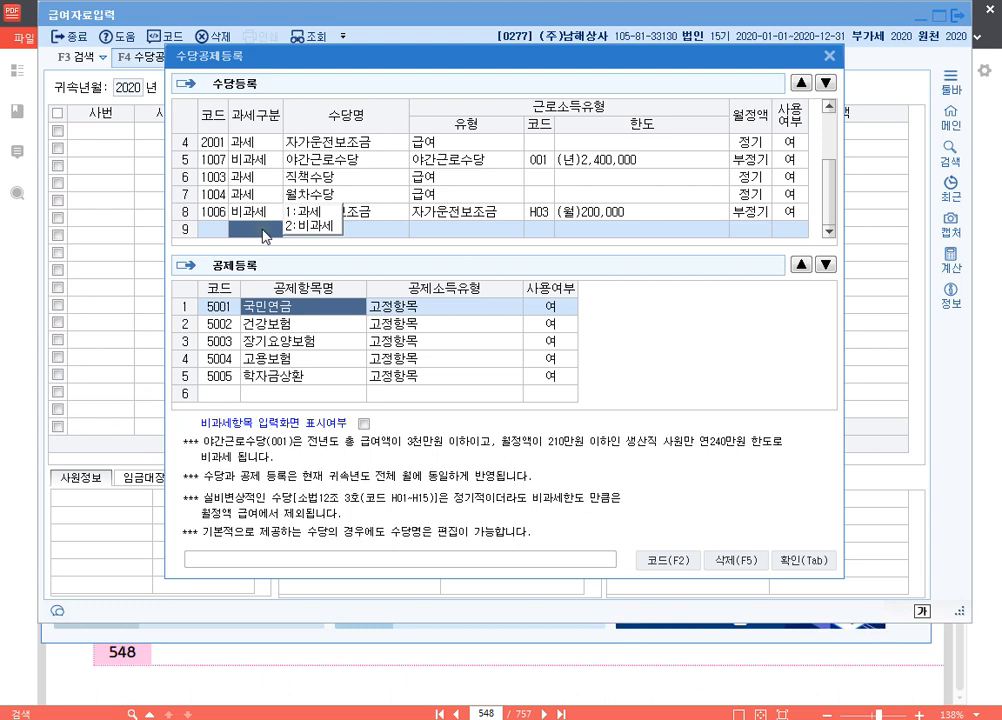
pyautogui.write('1')
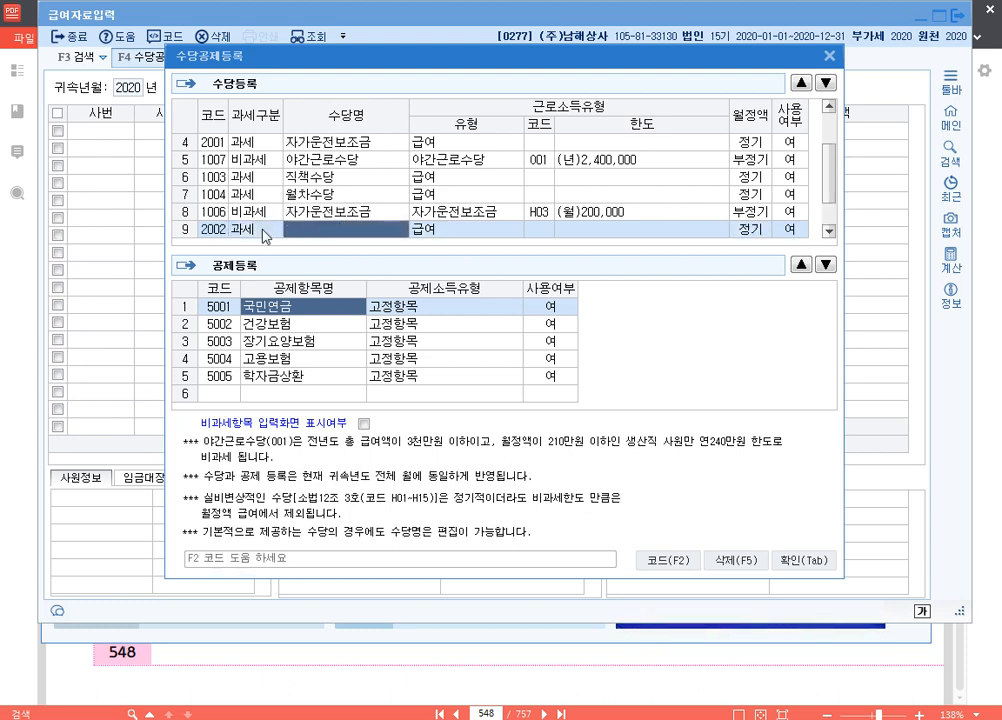
pyautogui.write('자격수당')
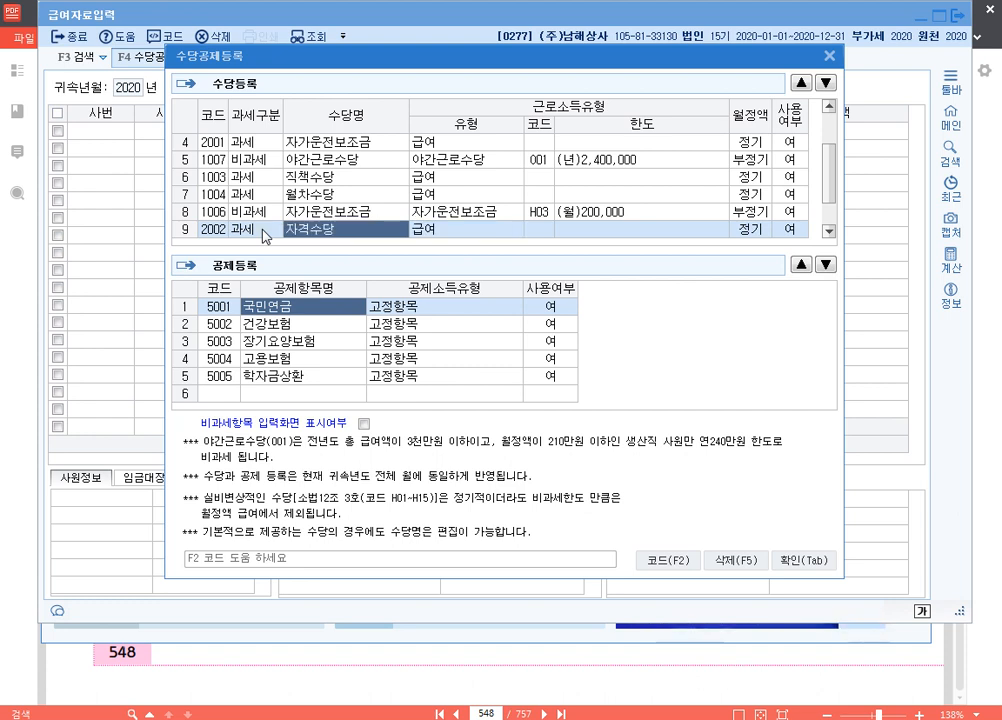
pyautogui.click(806, 88)
pyautogui.click(806, 88)
pyautogui.click(806, 88)
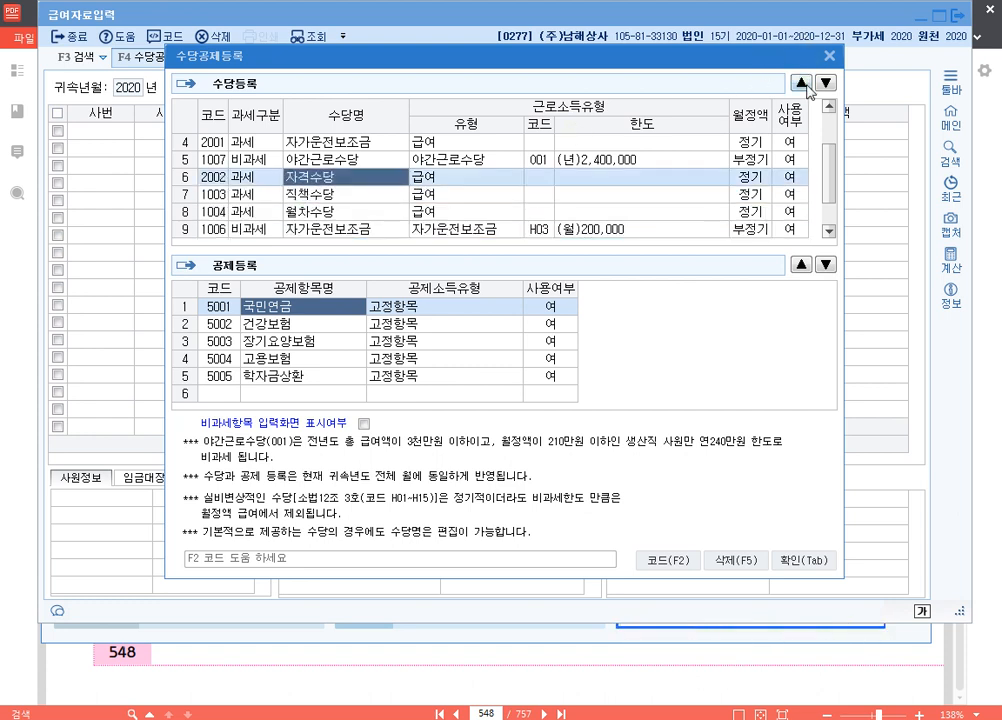
# Step: Add a non-taxable (비과세) 육아수당 allowance by looking it up in the non-taxable code list
pyautogui.scroll(-1, 286, 229)
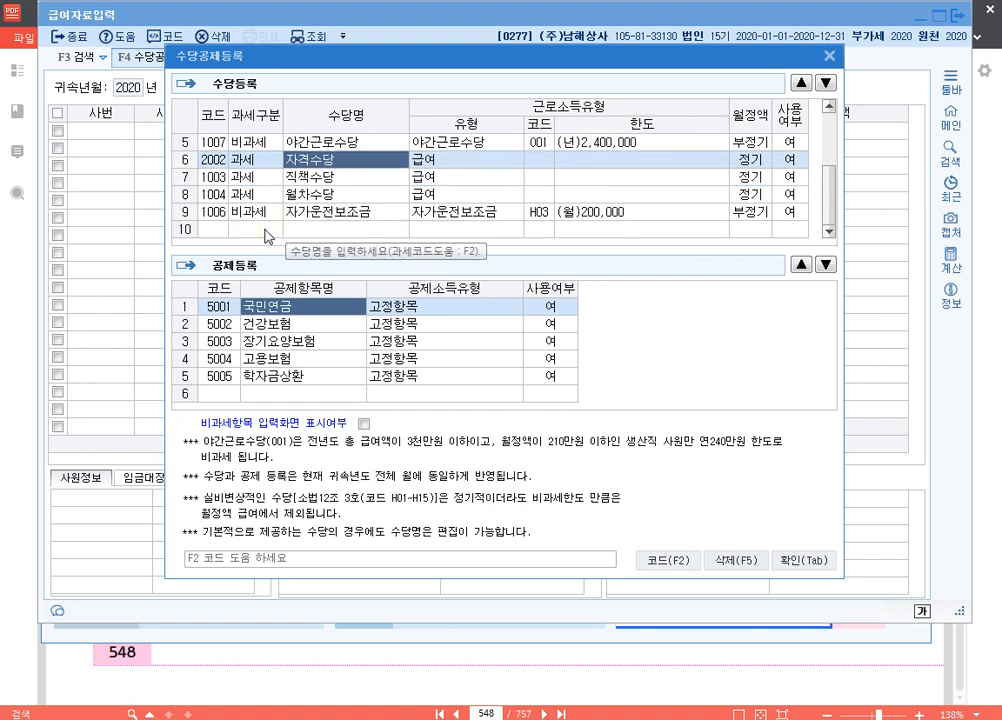
pyautogui.click(266, 230)
pyautogui.press('2')
pyautogui.press('F2')
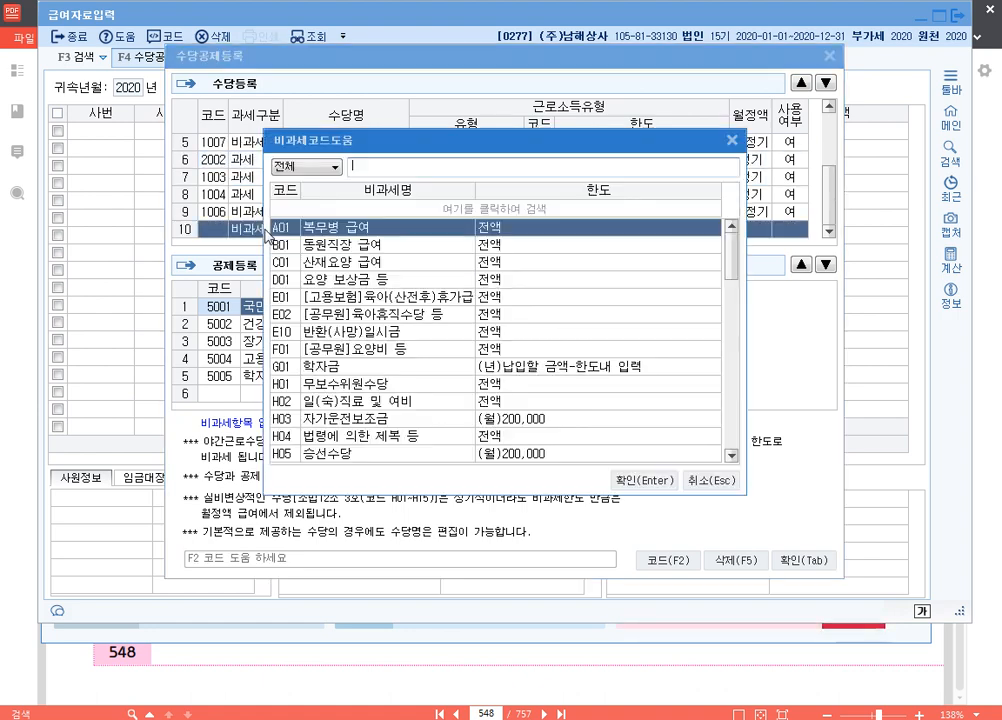
pyautogui.write('육아수')
pyautogui.press('Return')
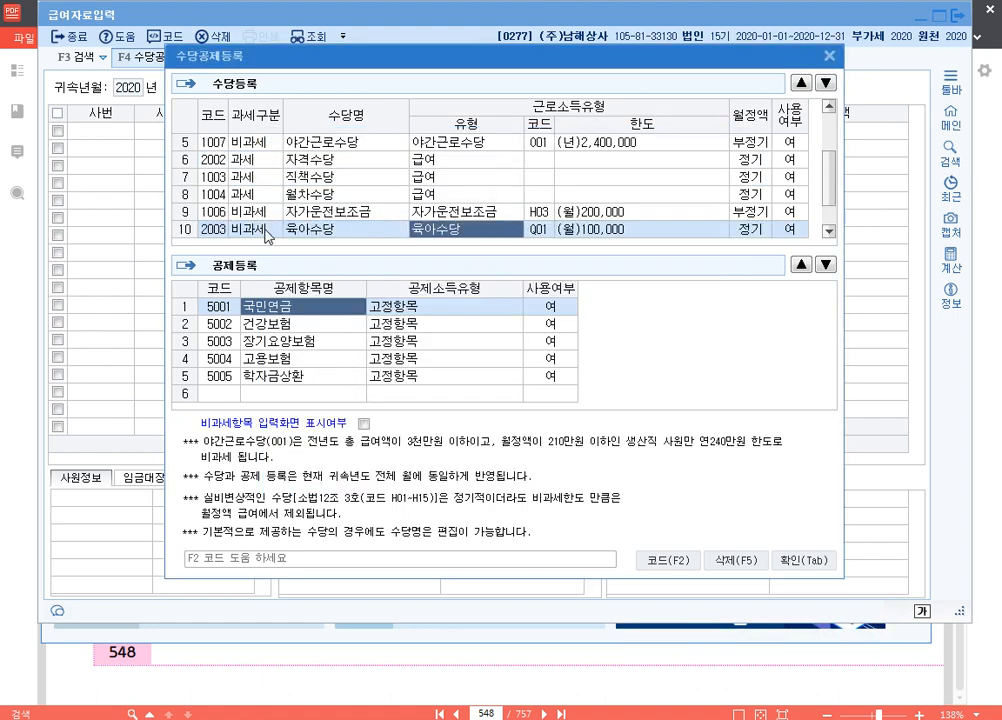
# Step: Move the 육아수당 allowance up to the seventh row, directly below 자격수당
pyautogui.click(801, 83)
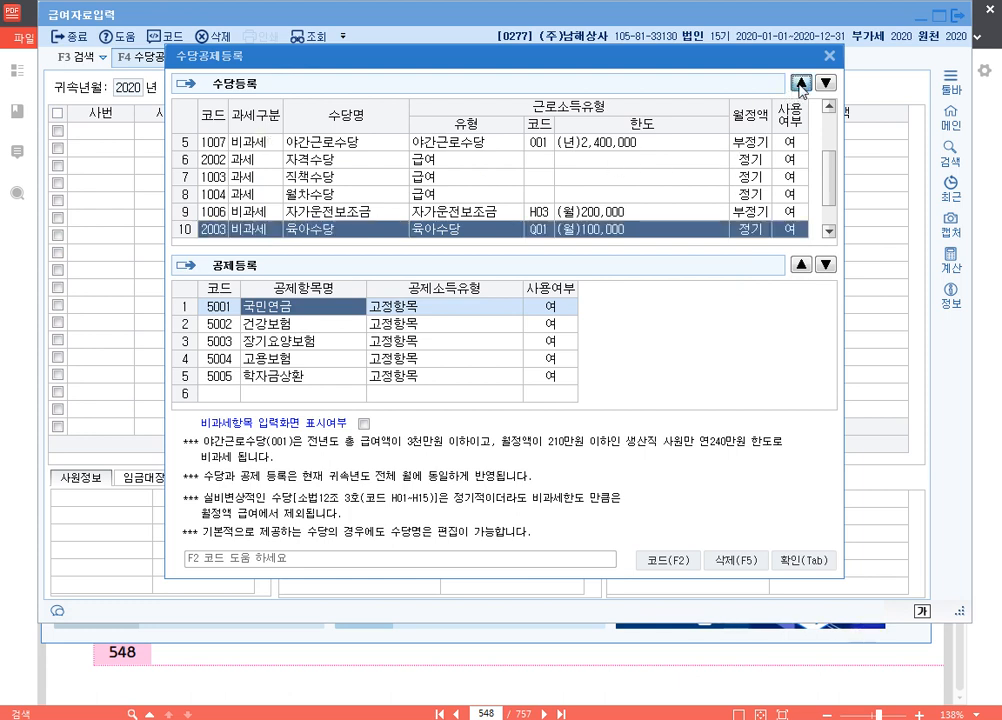
pyautogui.click(801, 83)
pyautogui.click(801, 83)
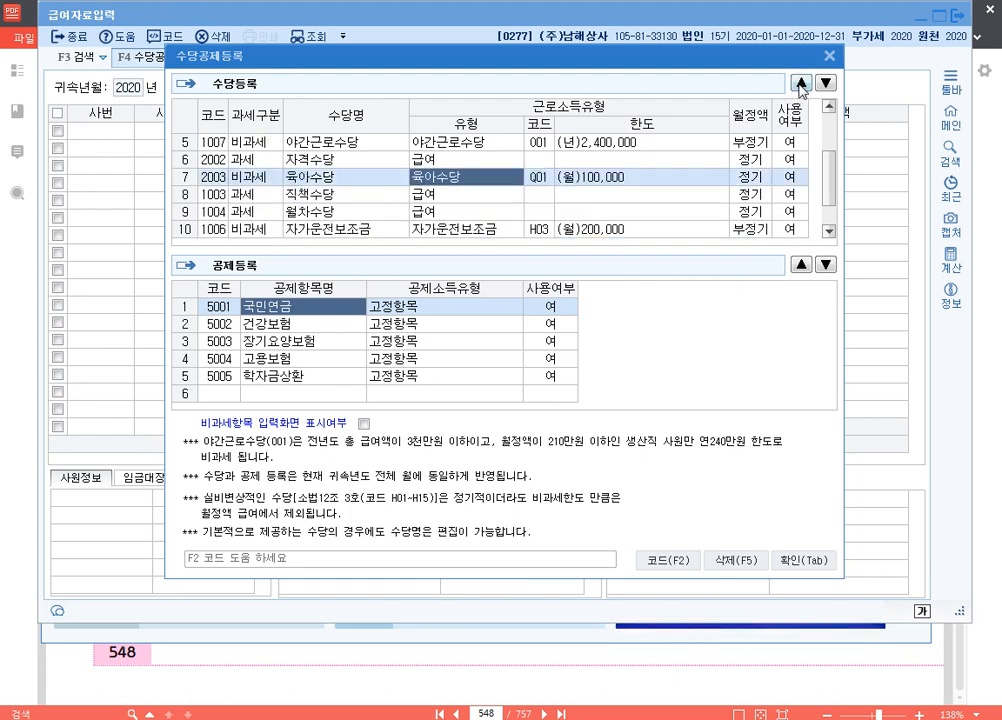
# Step: Set 사용여부 to 부 for 직책수당, 월차수당 and the non-taxable 자가운전보조금
pyautogui.click(782, 196)
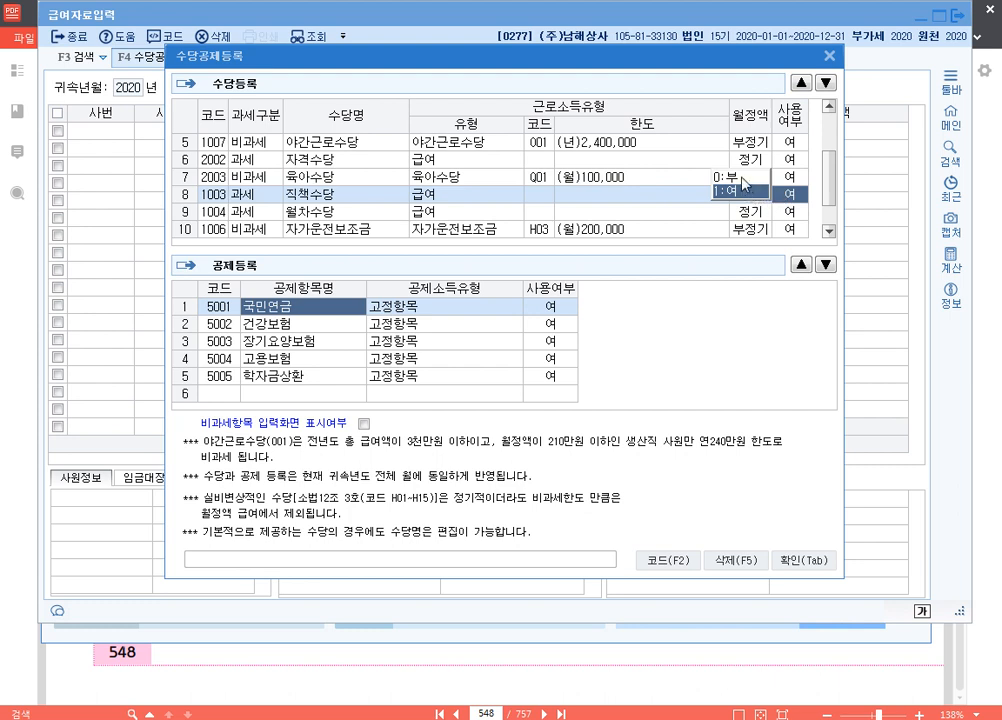
pyautogui.click(742, 177)
pyautogui.click(791, 211)
pyautogui.click(738, 196)
pyautogui.click(782, 229)
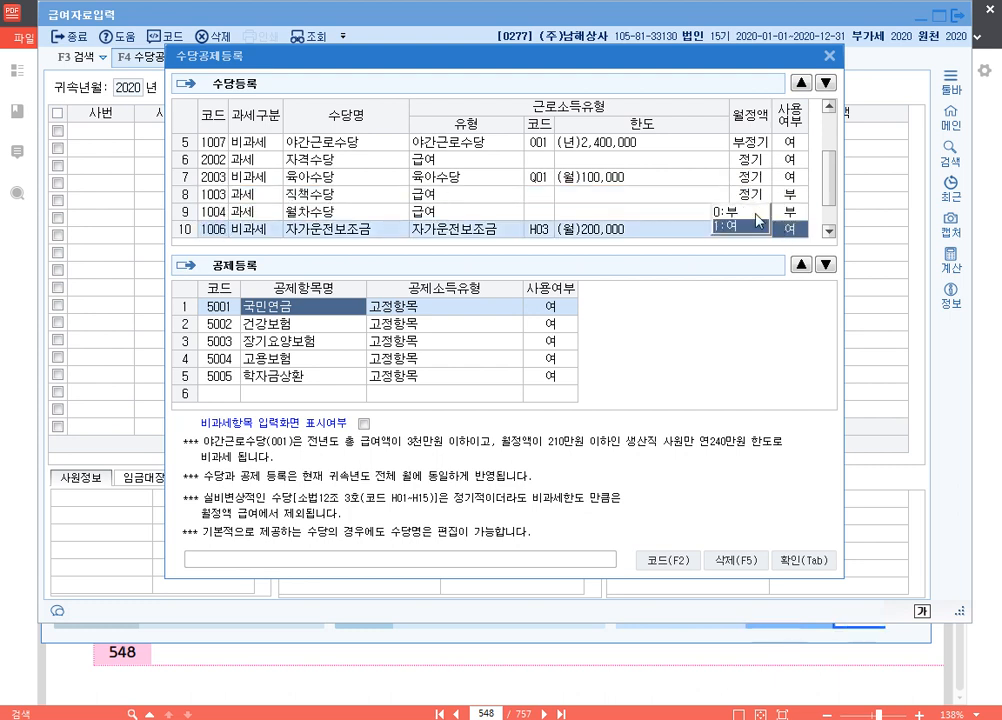
pyautogui.click(738, 211)
# Step: Review the reordered allowance list and confirm the allowance and deduction registration
pyautogui.scroll(2, 500, 180)
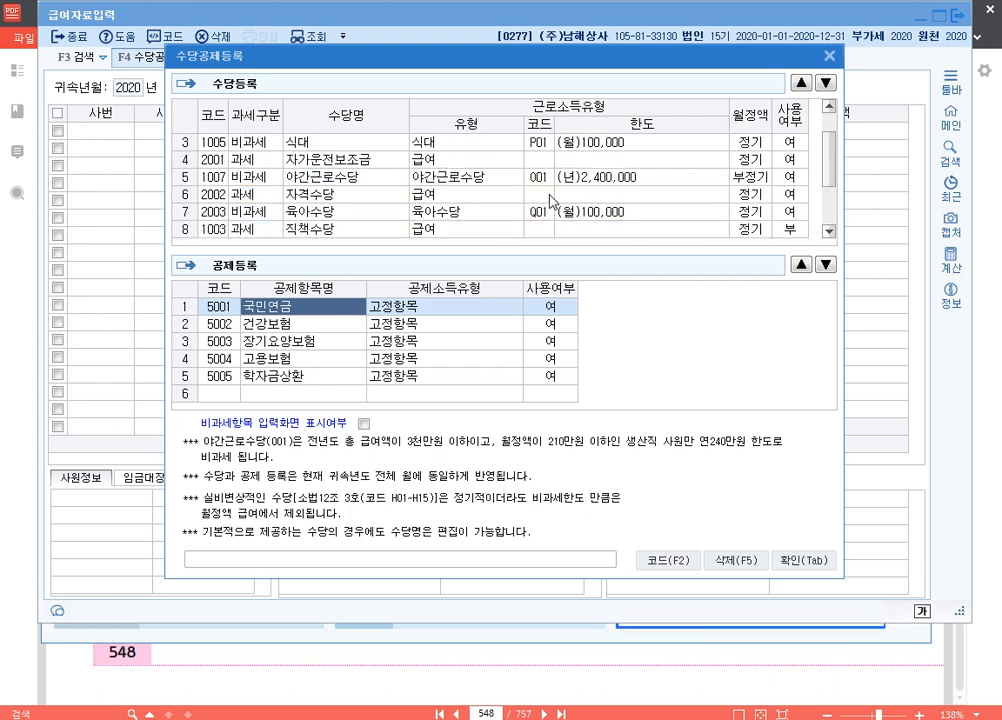
pyautogui.scroll(-1, 566, 202)
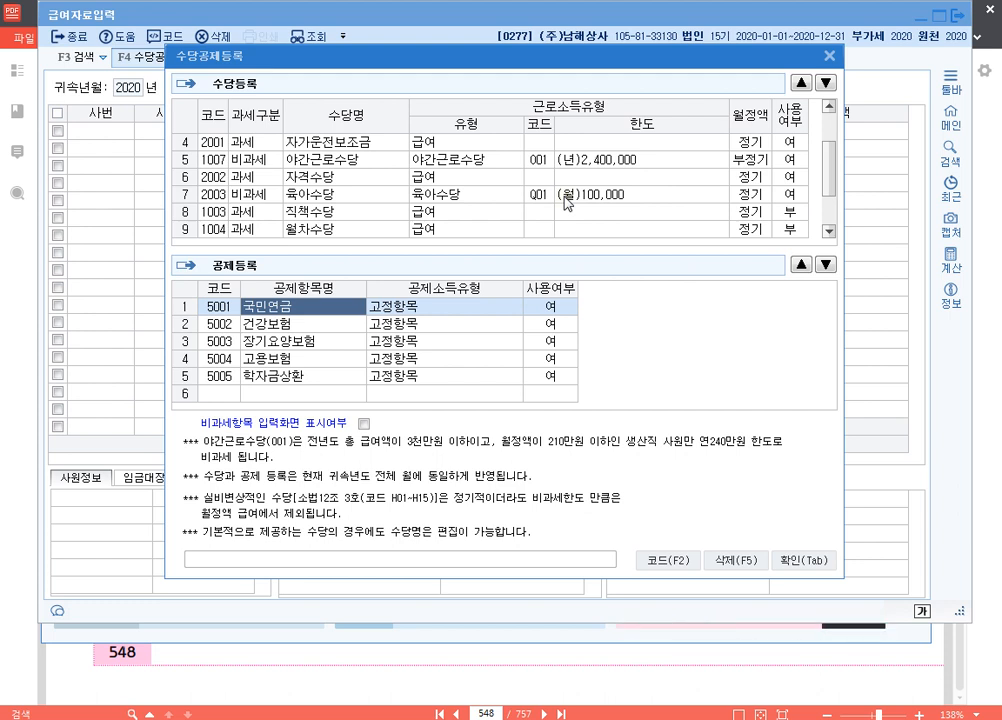
pyautogui.scroll(1, 566, 202)
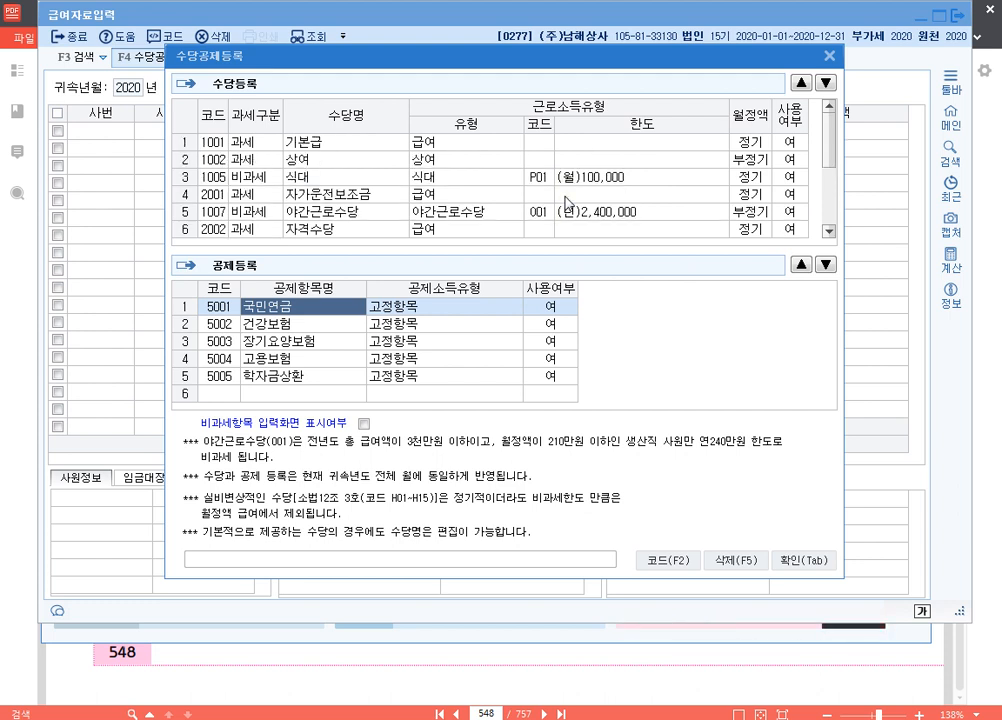
pyautogui.click(828, 231)
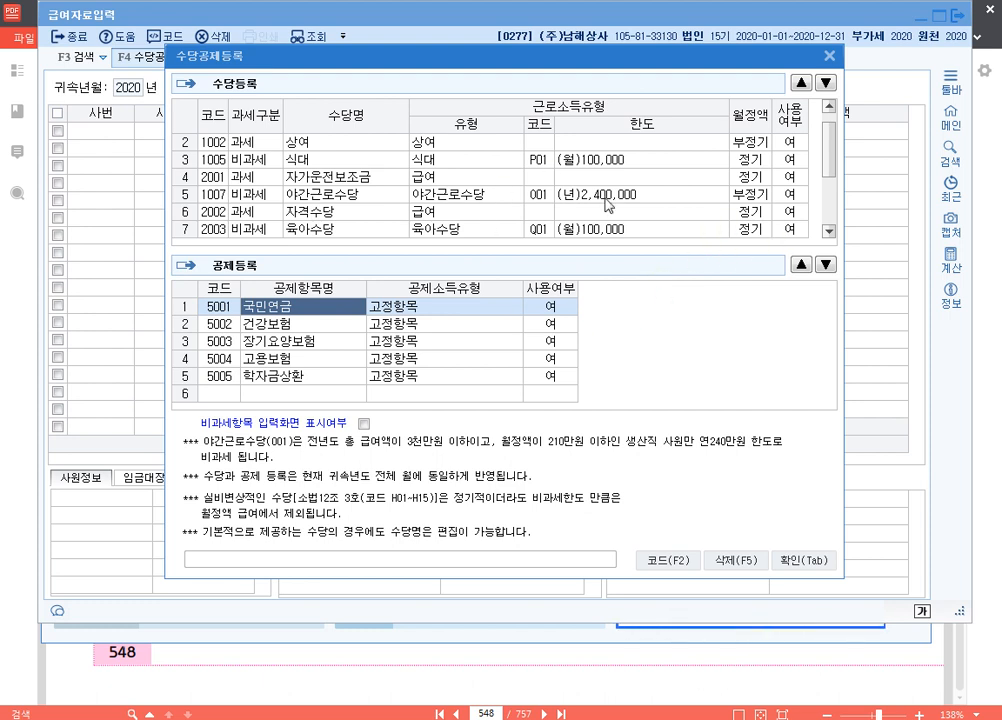
pyautogui.click(780, 560)
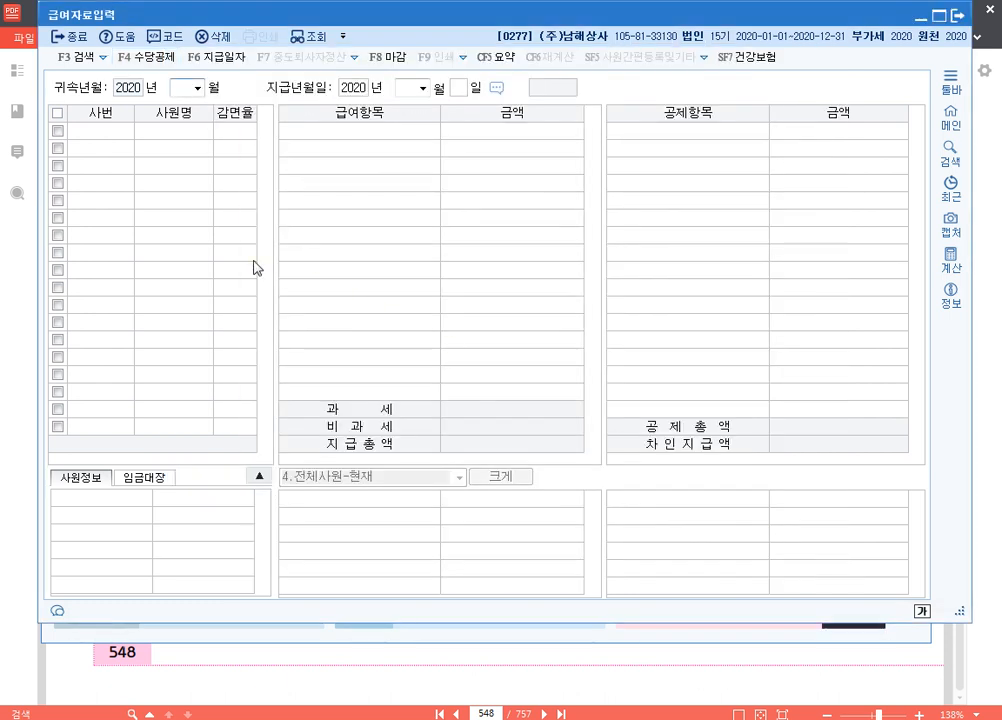
# Step: Set the payroll month to January 2020 and the payment date to 2020-01-31, choosing 아니오 for including the wage ledger in the copy
pyautogui.press('Return')
pyautogui.write('1')
pyautogui.press('Return')
pyautogui.press('Return')
pyautogui.press('Return')
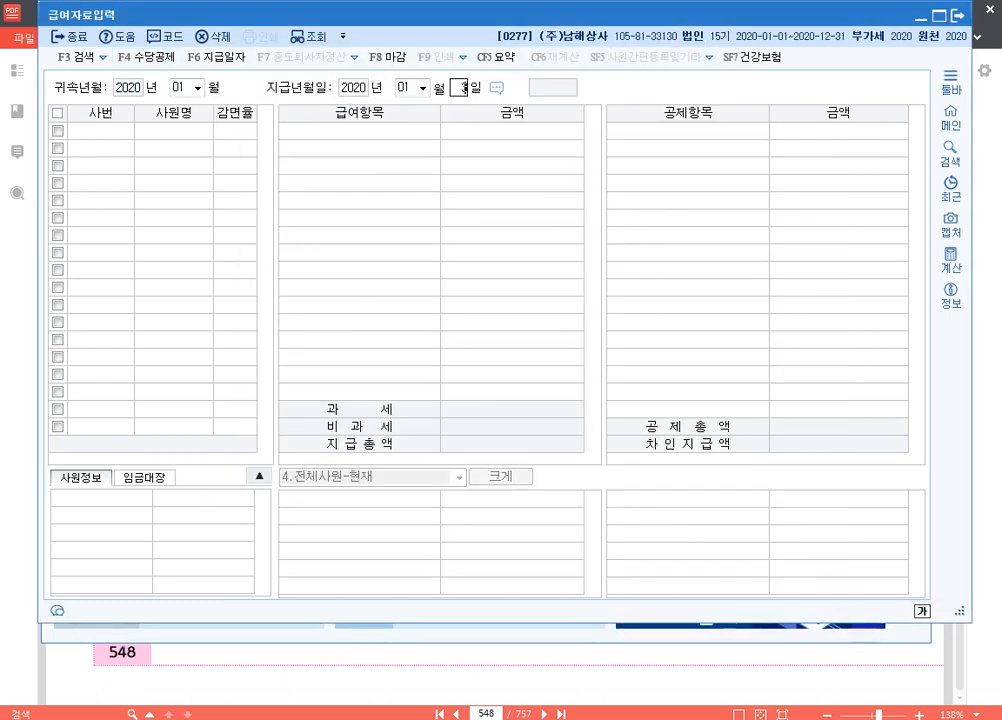
pyautogui.write('31')
pyautogui.press('Return')
pyautogui.press('Tab')
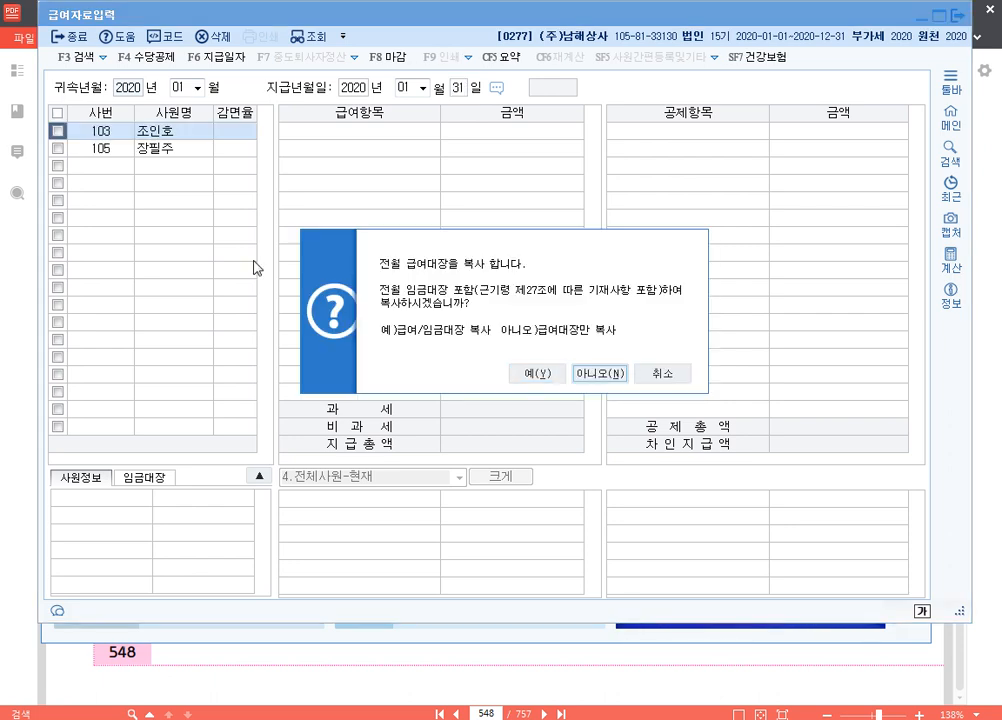
pyautogui.press('Return')
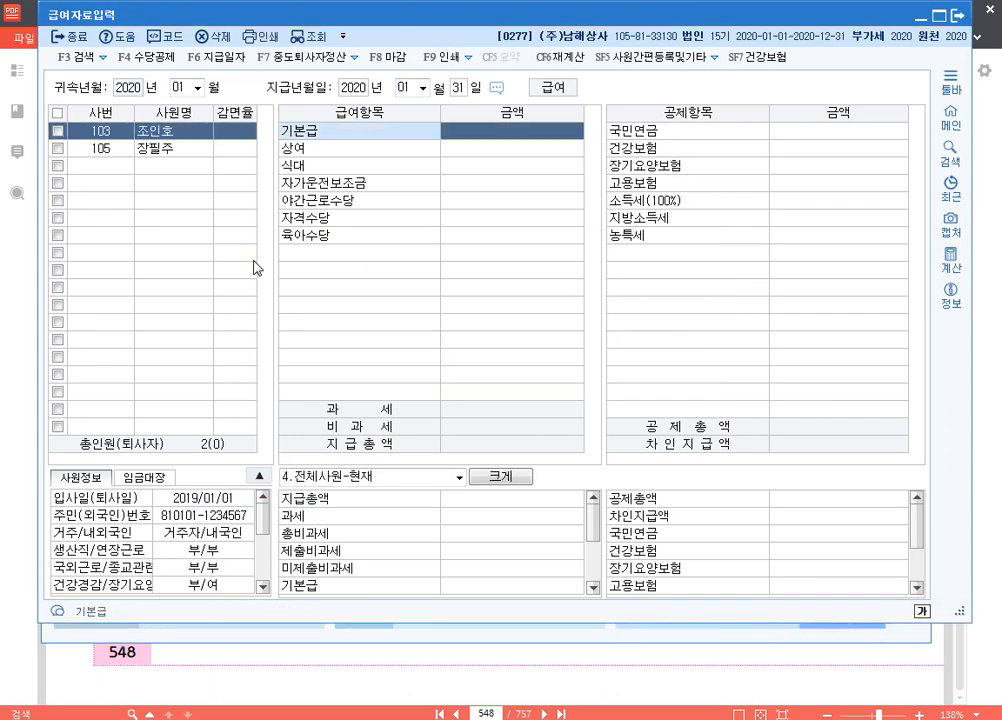
# Step: Enter the first employee's 기본급 as 1,800,000, 상여 as 250,000, 식대 as 120,000 and 자가운전보조금 as 150,000
pyautogui.write('1800000')
pyautogui.press('Return')
pyautogui.write('250,000')
pyautogui.press('Return')
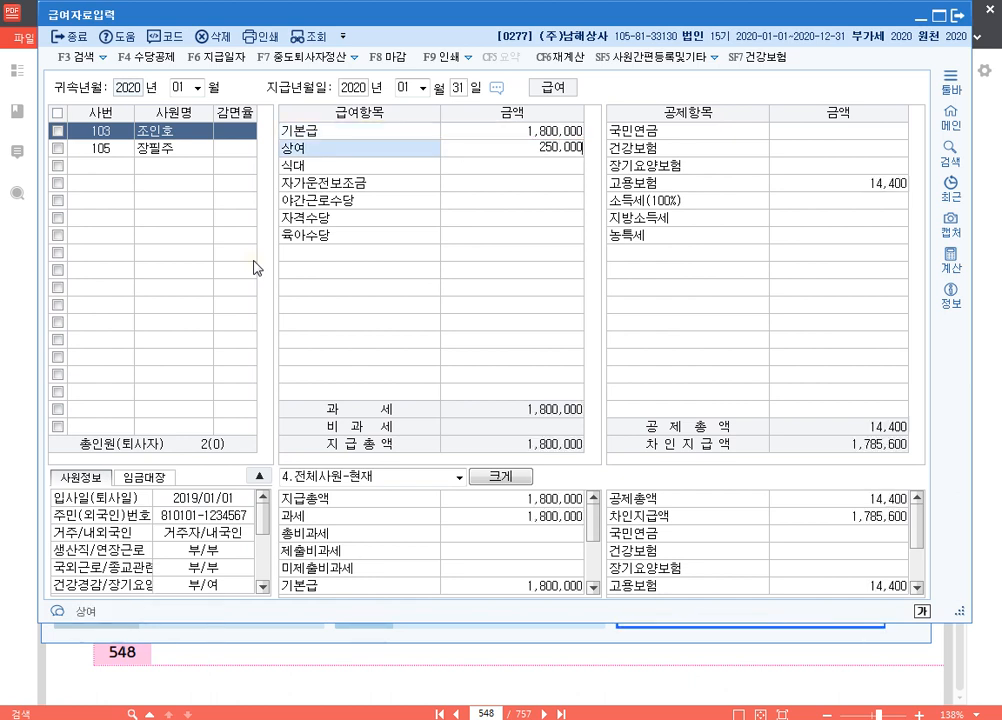
pyautogui.write('120000')
pyautogui.press('Return')
pyautogui.write('150,000')
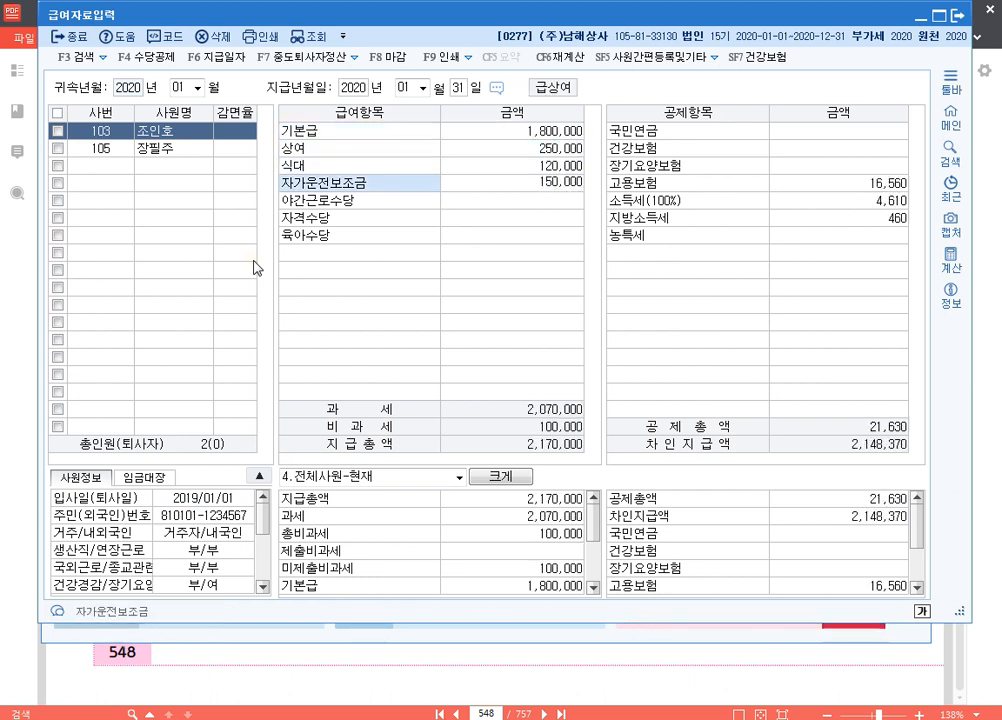
pyautogui.press('Return')
# Step: Enter the first employee's 야간근로수당 as 200,000, 자격수당 as 50,000 and 육아수당 as 200,000
pyautogui.write('200,000')
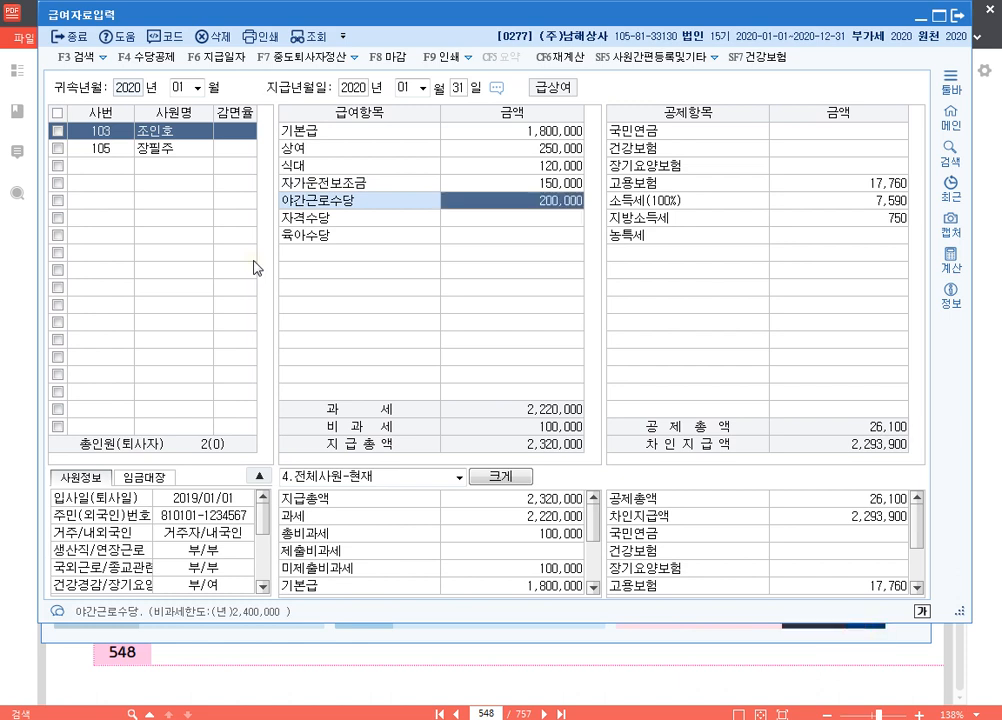
pyautogui.press('Return')
pyautogui.write('500000')
pyautogui.press('Return')
pyautogui.write('2000000')
pyautogui.press('Return')
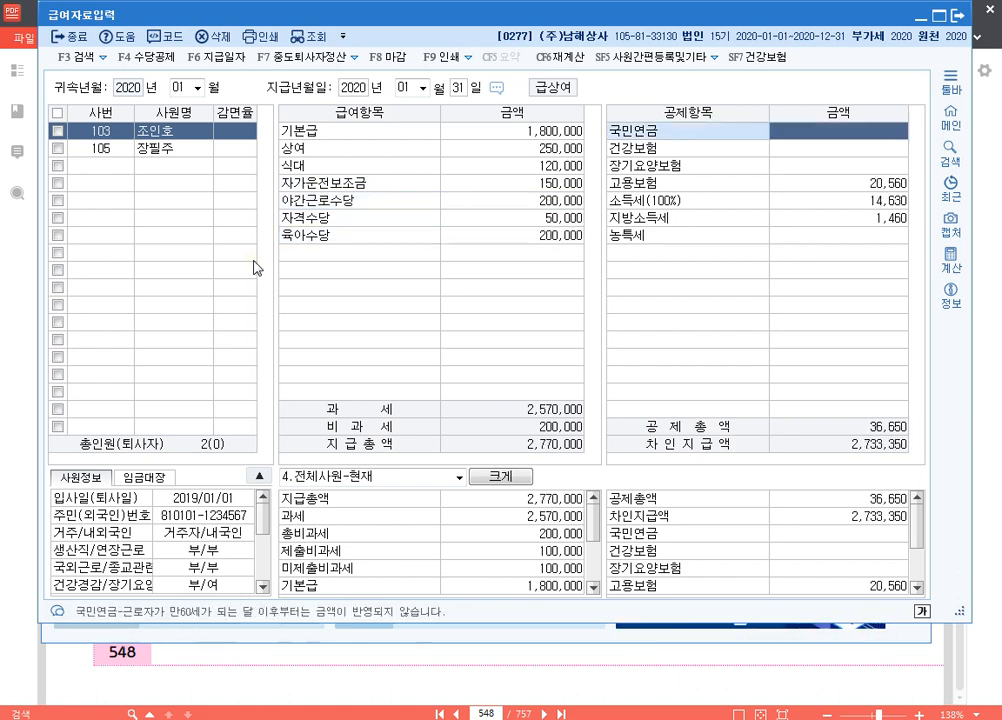
# Step: Enter the first employee's 국민연금 deduction as 81,000 and 건강보험 as 55,080, accepting the calculated amounts for the remaining deductions
pyautogui.press('Return')
pyautogui.press('Up')
pyautogui.write('81000')
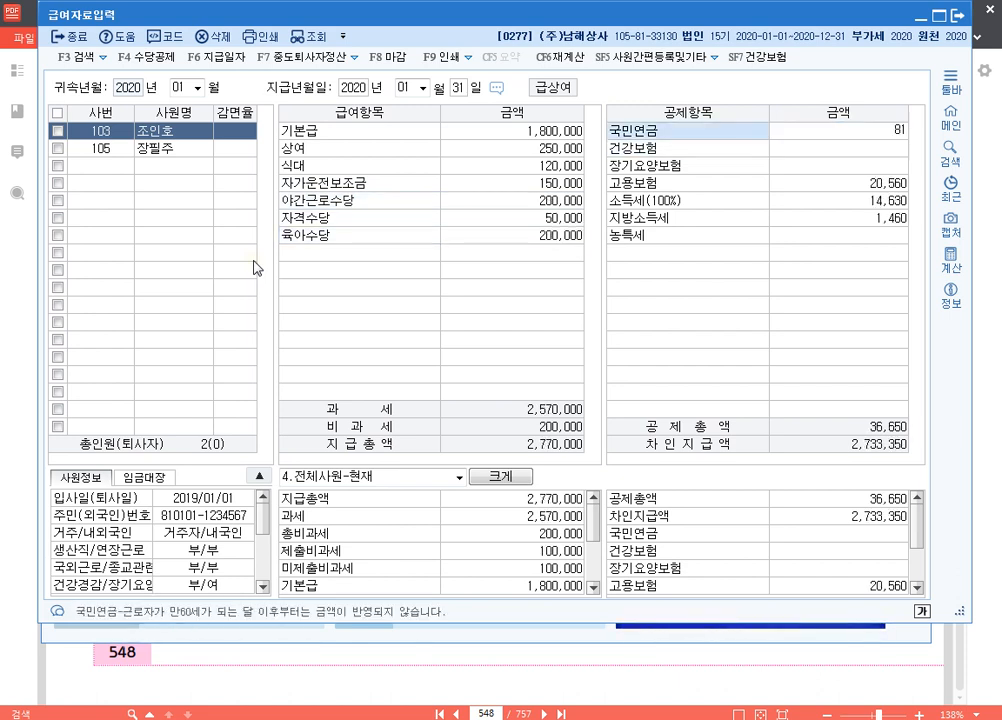
pyautogui.press('Return')
pyautogui.write('55,080')
pyautogui.press('Return')
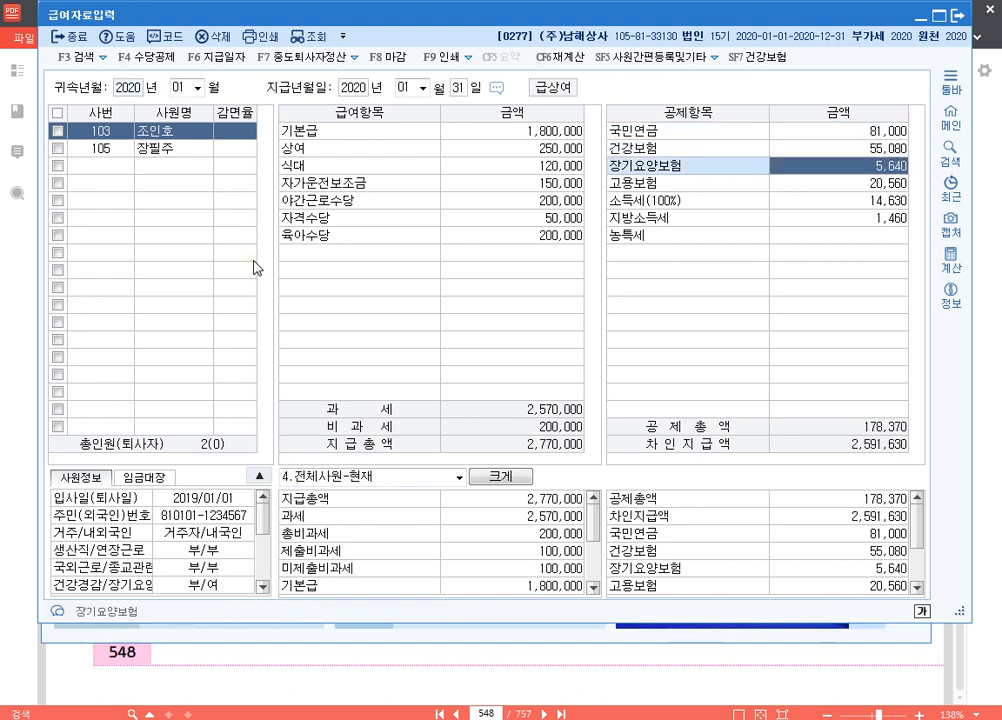
pyautogui.press('Return')
pyautogui.press('Return')
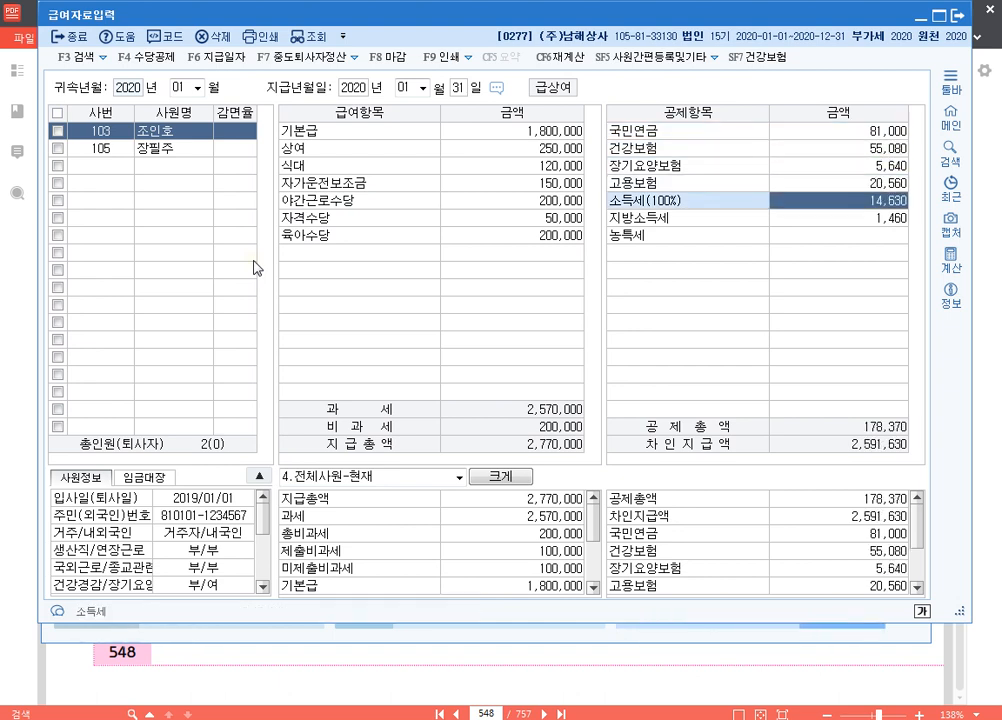
pyautogui.press('Return')
pyautogui.press('Return')
pyautogui.press('Return')
pyautogui.press('Up')
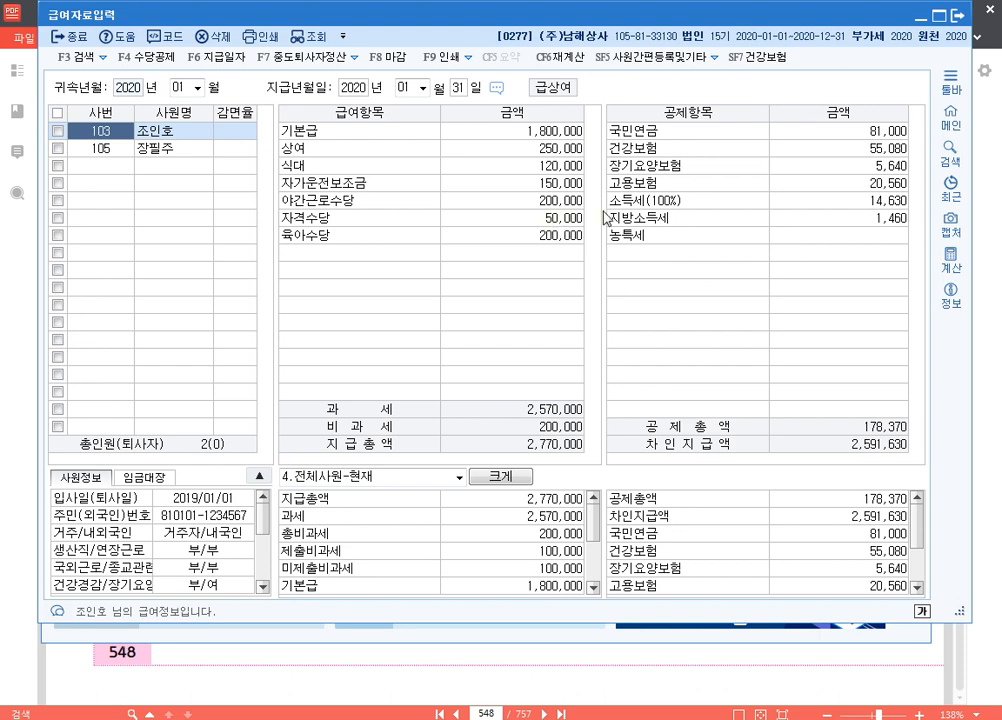
# Step: Close the payroll entry, switch to the exam PDF and show question [1] of 문제5 on page 558
pyautogui.click(962, 15)
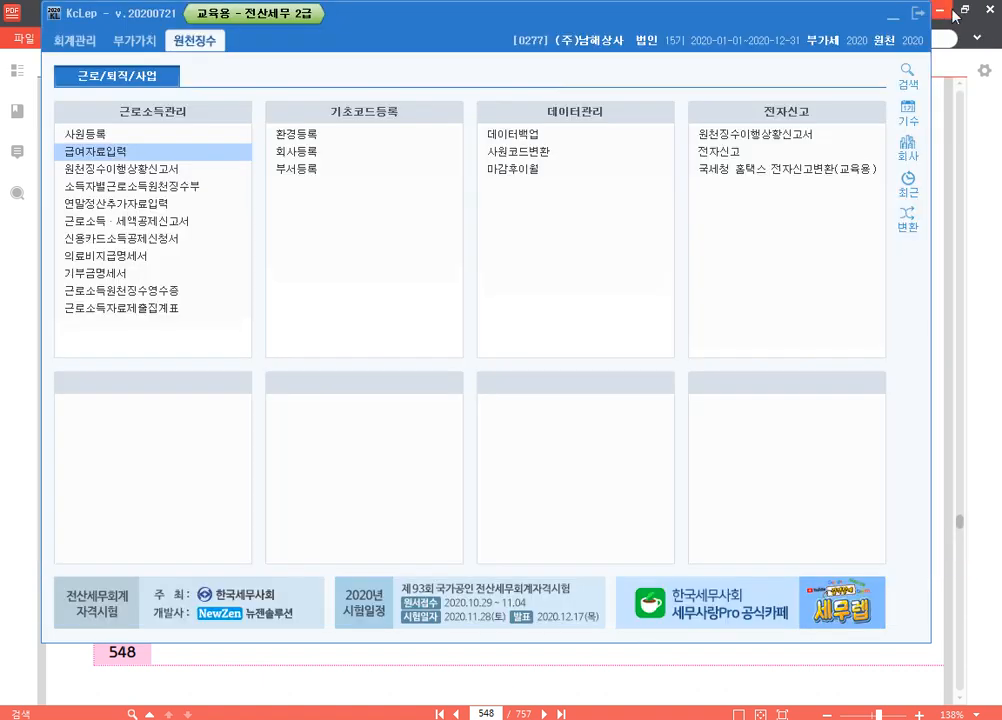
pyautogui.click(987, 307)
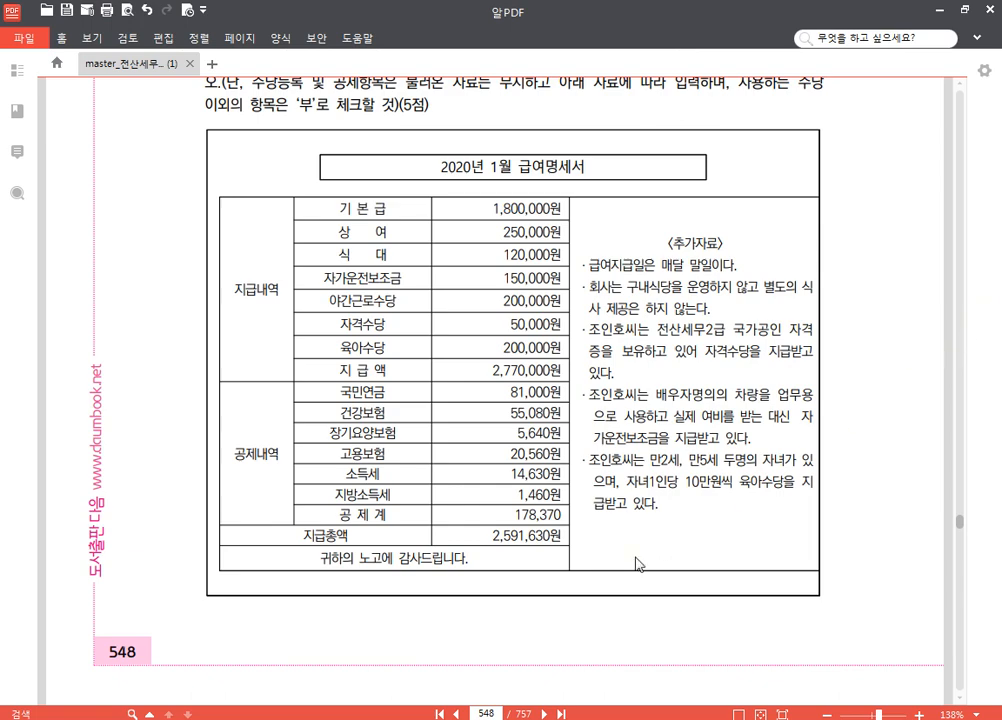
pyautogui.click(500, 712)
pyautogui.write('558')
pyautogui.press('Return')
pyautogui.scroll(-8, 483, 331)
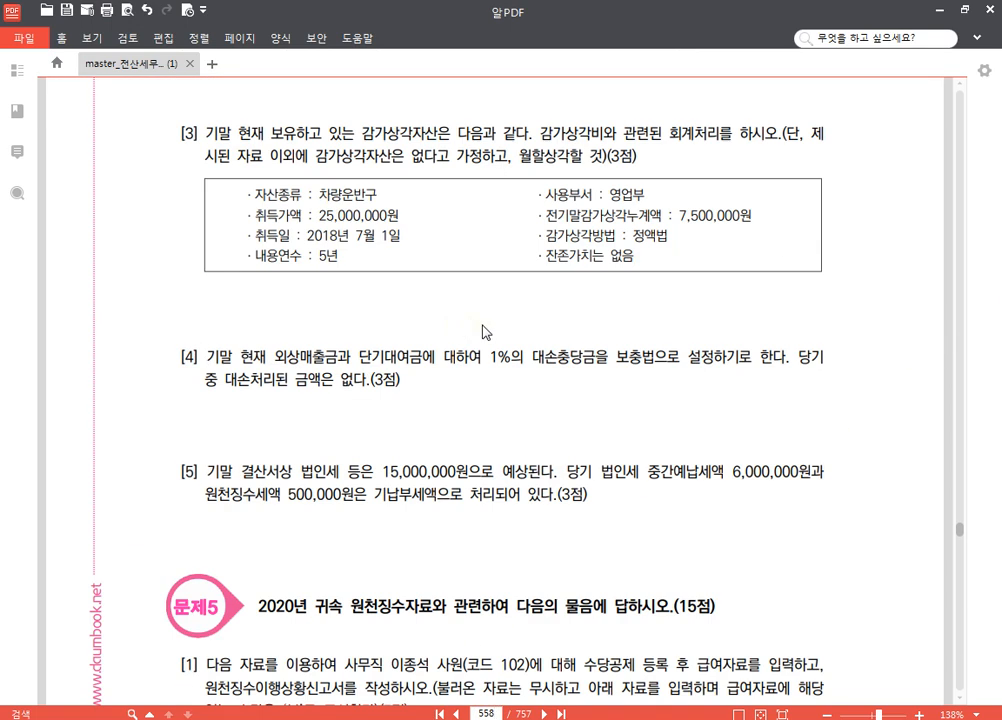
pyautogui.scroll(-2, 499, 348)
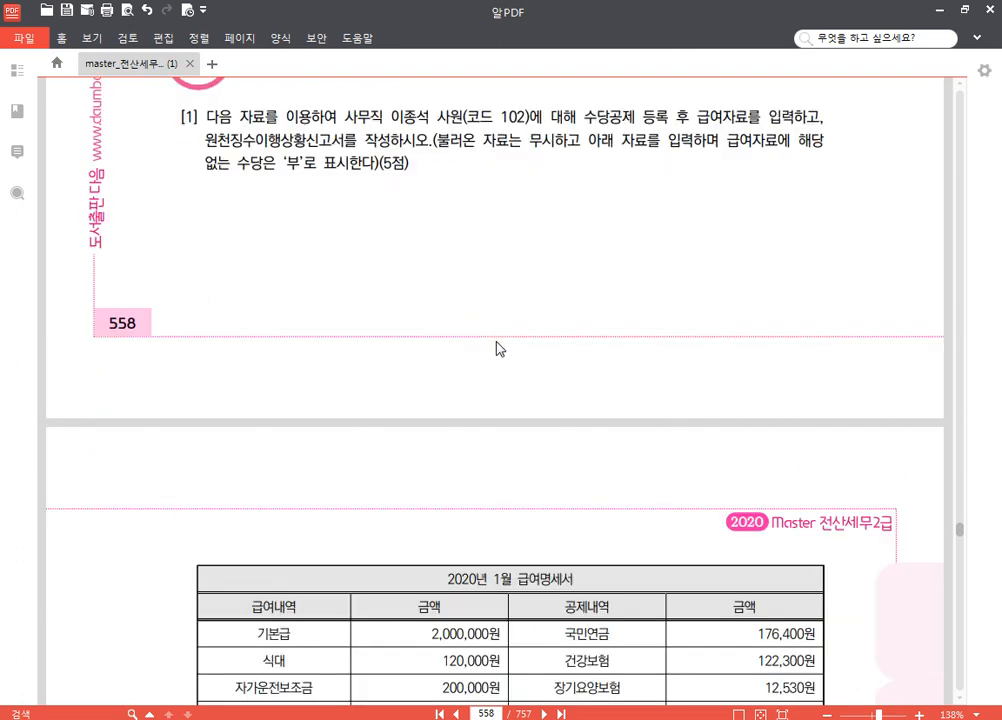
# Step: Switch back to KcLep and change the working company to 0278 (주)대원전자
pyautogui.hotkey('alt', 'Tab')
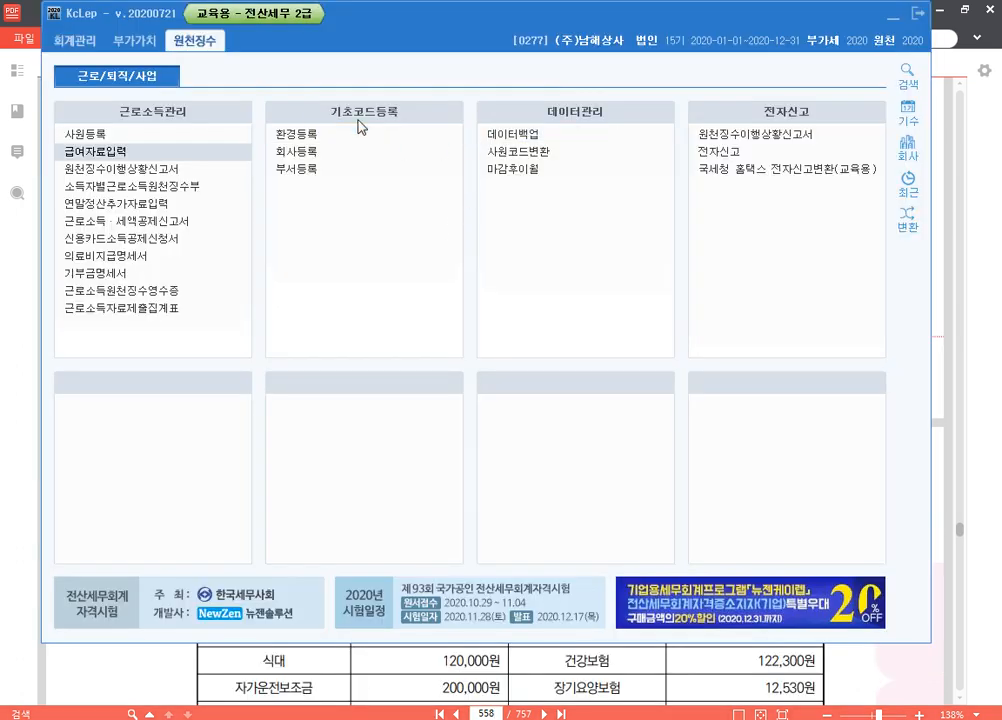
pyautogui.click(909, 183)
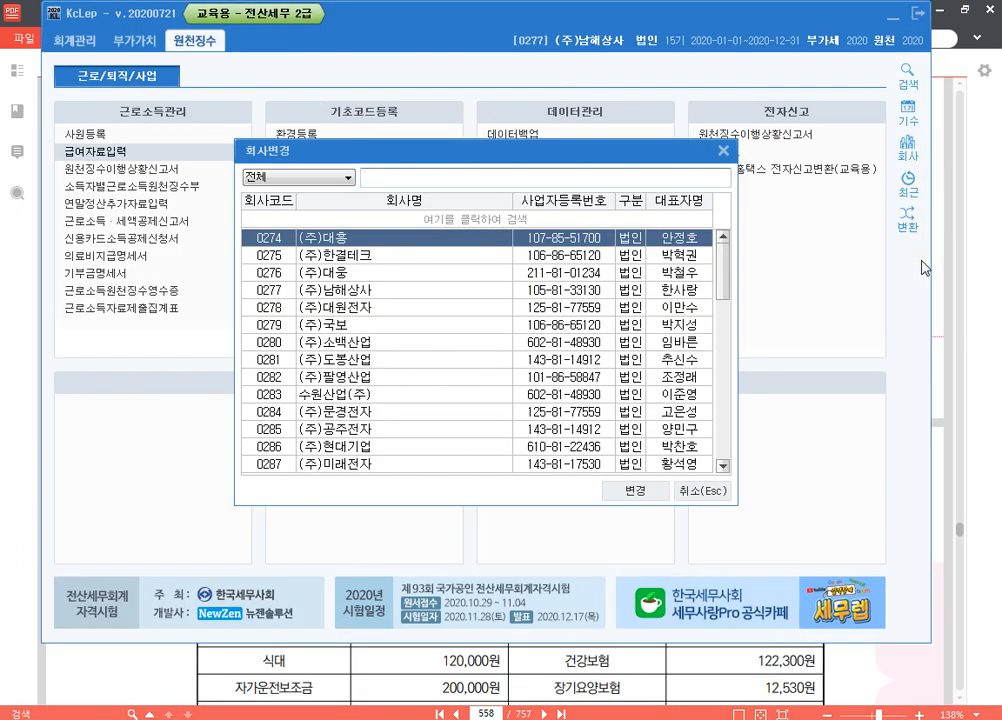
pyautogui.write('278')
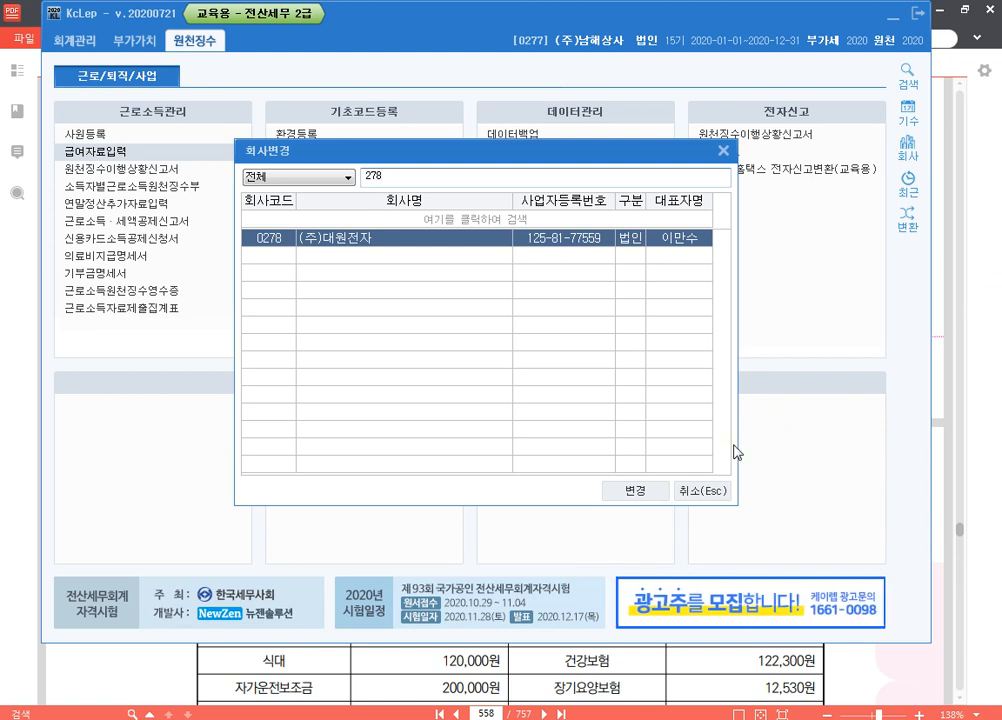
pyautogui.click(640, 493)
# Step: Switch to the PDF and examine the January 2020 pay statement and its notes on page 559
pyautogui.click(890, 658)
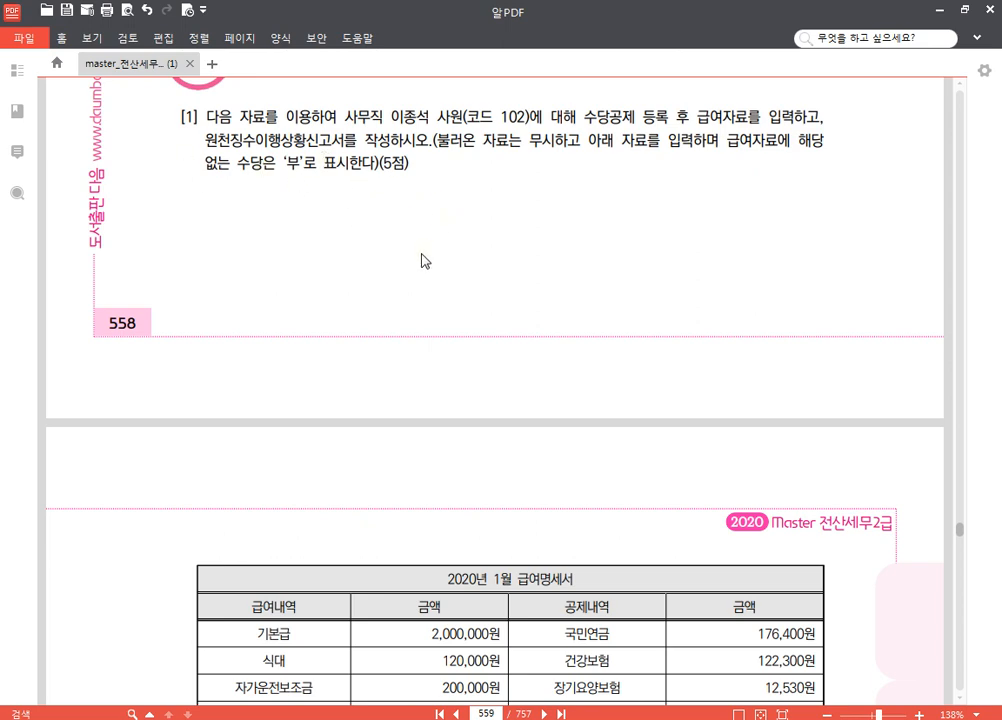
pyautogui.scroll(-2, 714, 316)
pyautogui.scroll(-4, 714, 316)
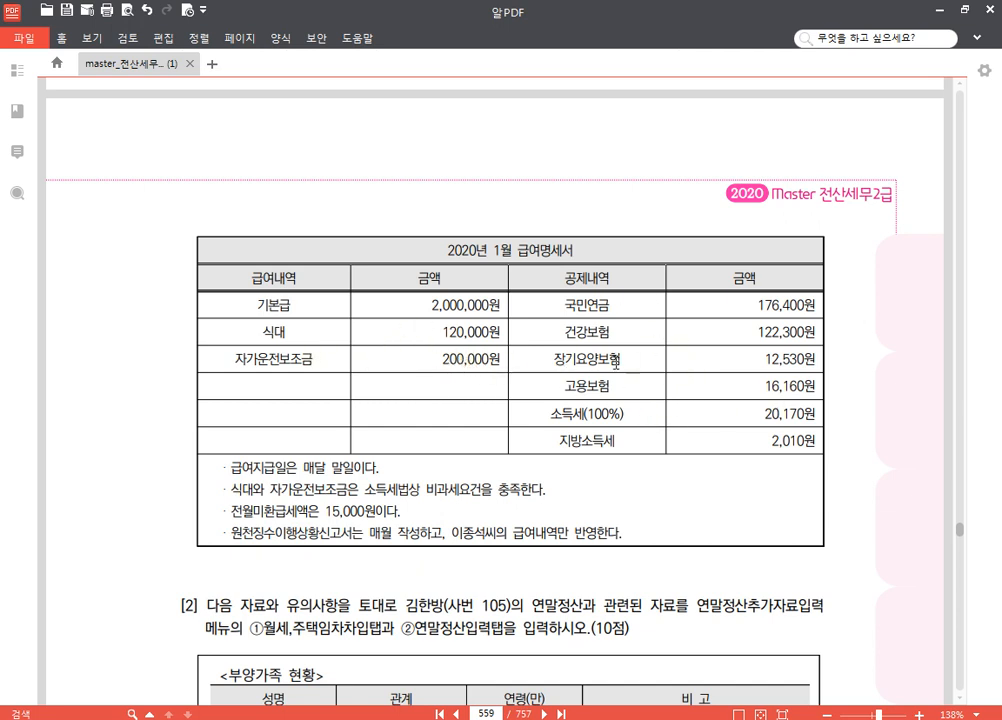
pyautogui.scroll(-2, 561, 397)
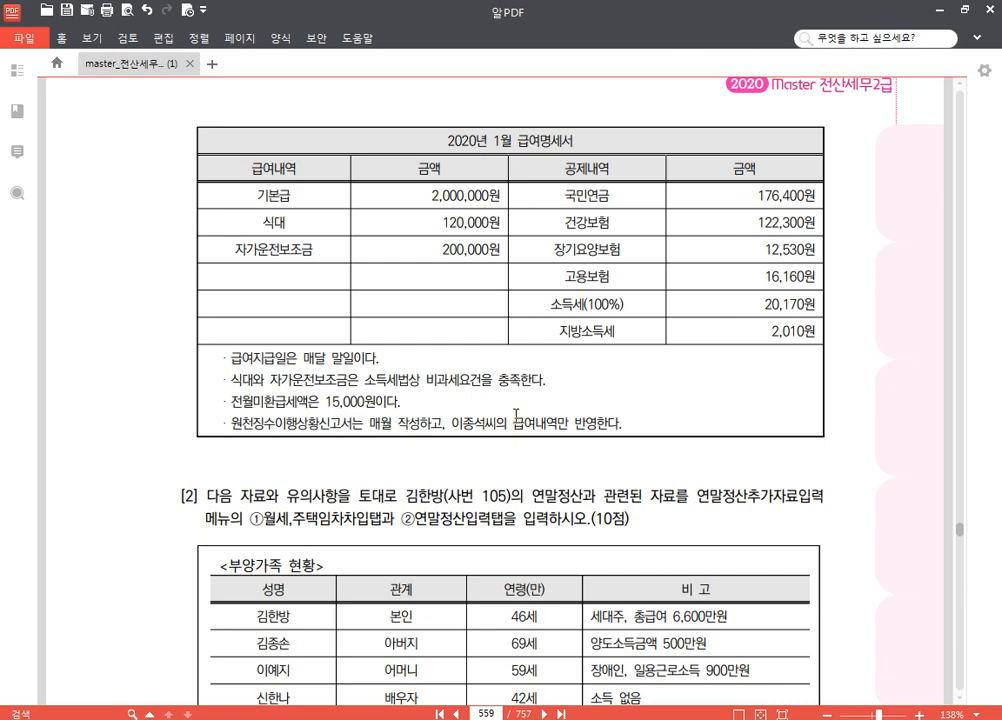
pyautogui.scroll(2, 492, 414)
pyautogui.scroll(-2, 494, 411)
pyautogui.scroll(2, 490, 300)
pyautogui.scroll(-1, 497, 195)
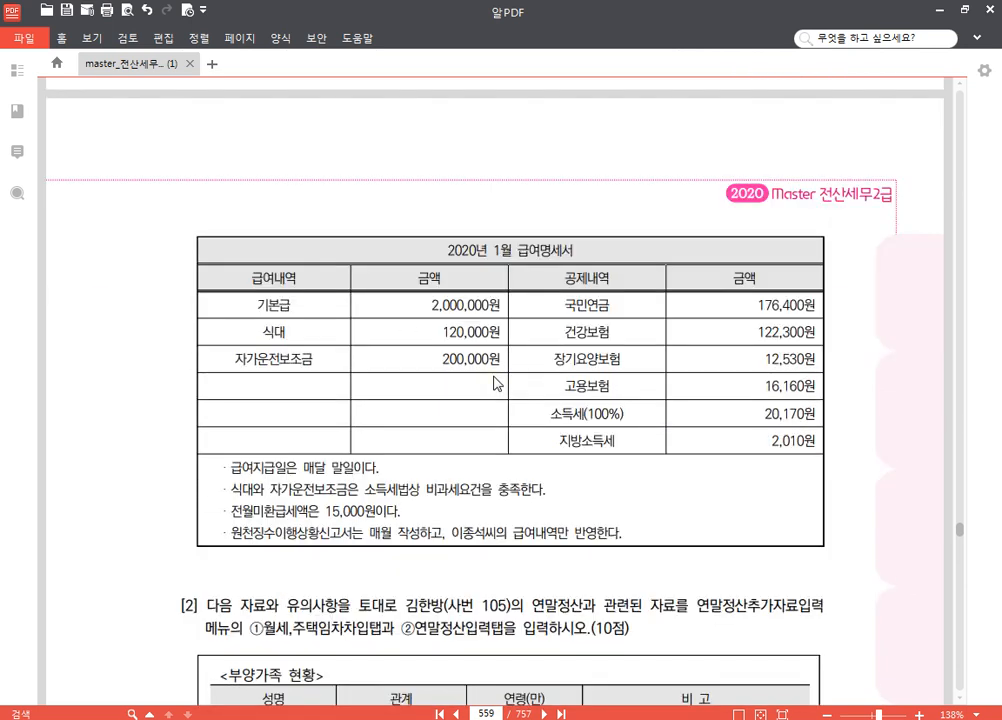
# Step: Return to KcLep, open the allowance and deduction registration from payroll entry, and set 상여, 직책수당 and 월차수당 to unused (부)
pyautogui.hotkey('alt', 'Tab')
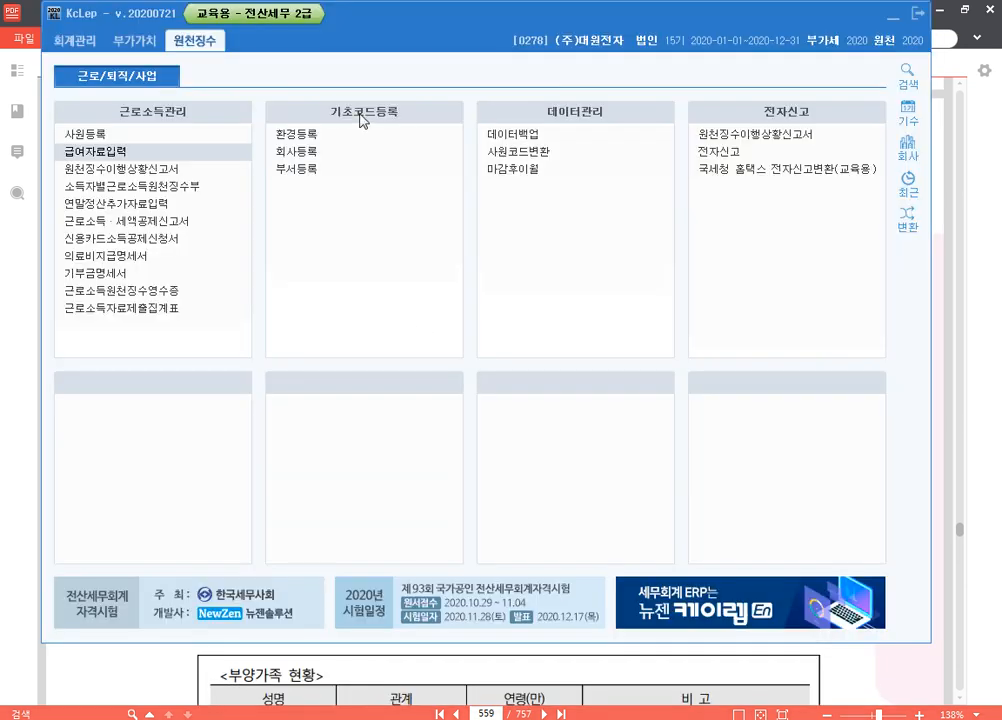
pyautogui.click(128, 153)
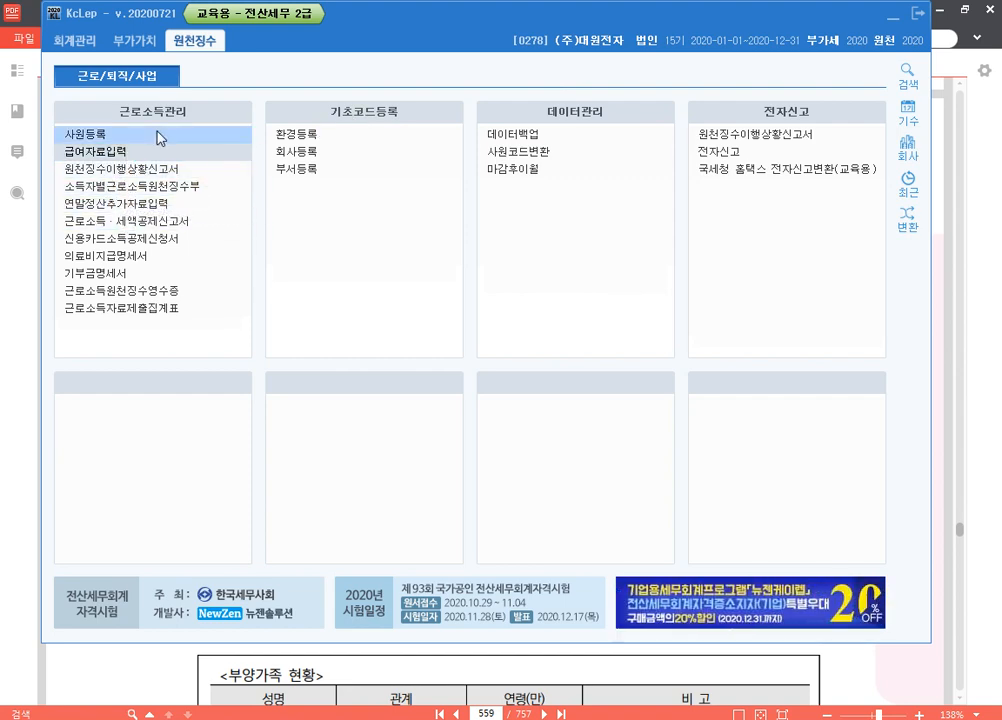
pyautogui.click(160, 62)
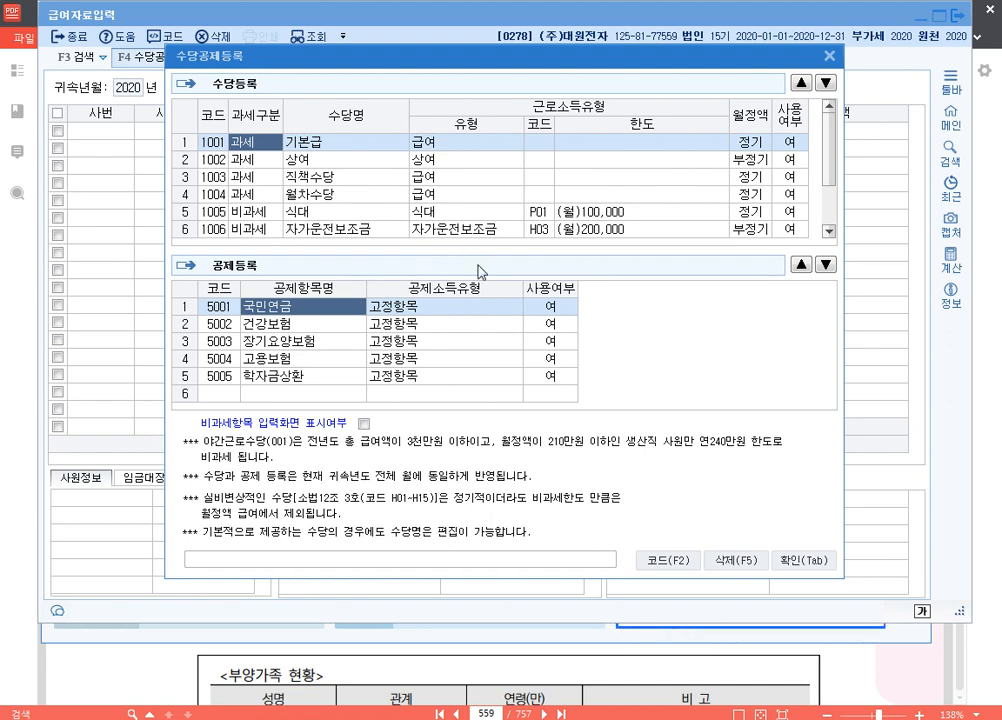
pyautogui.click(376, 229)
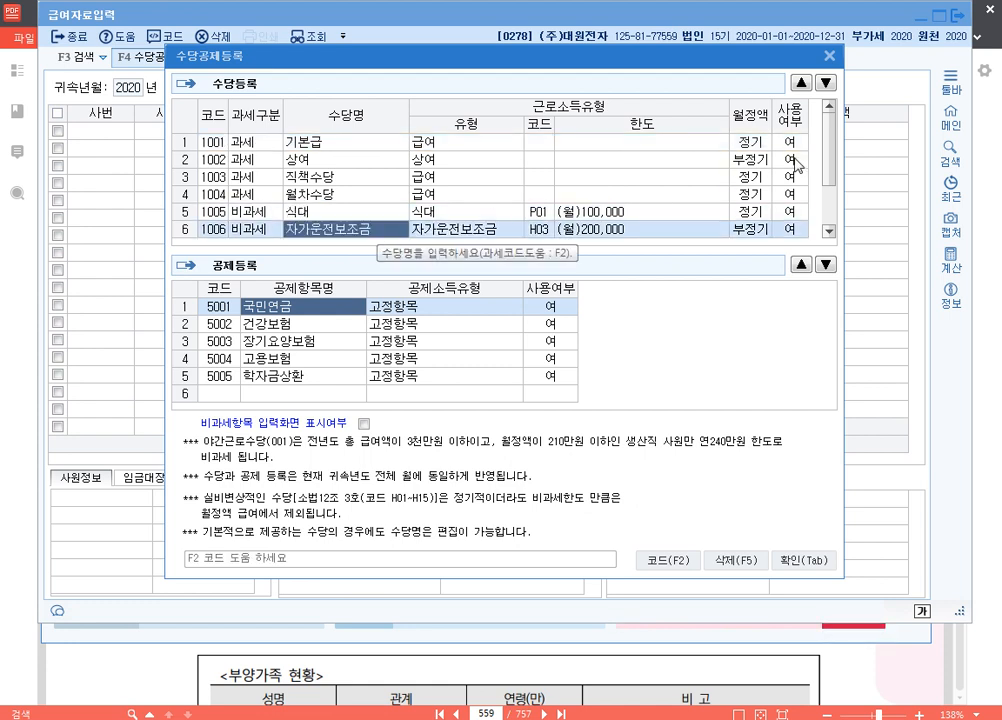
pyautogui.click(789, 159)
pyautogui.click(741, 160)
pyautogui.click(789, 178)
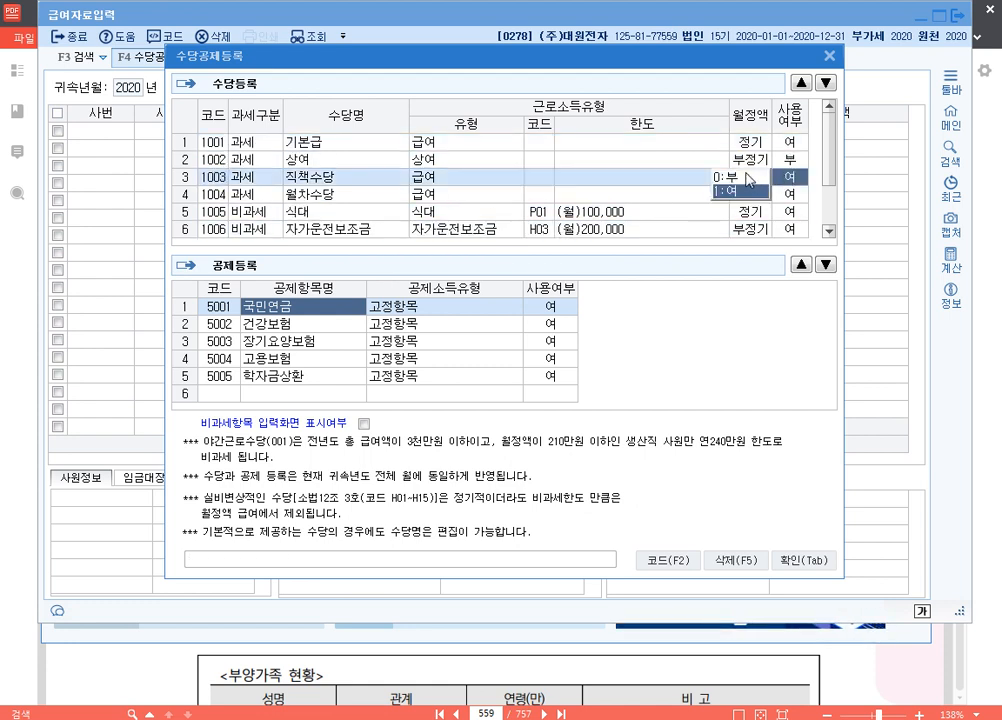
pyautogui.click(745, 177)
pyautogui.click(791, 195)
pyautogui.click(745, 196)
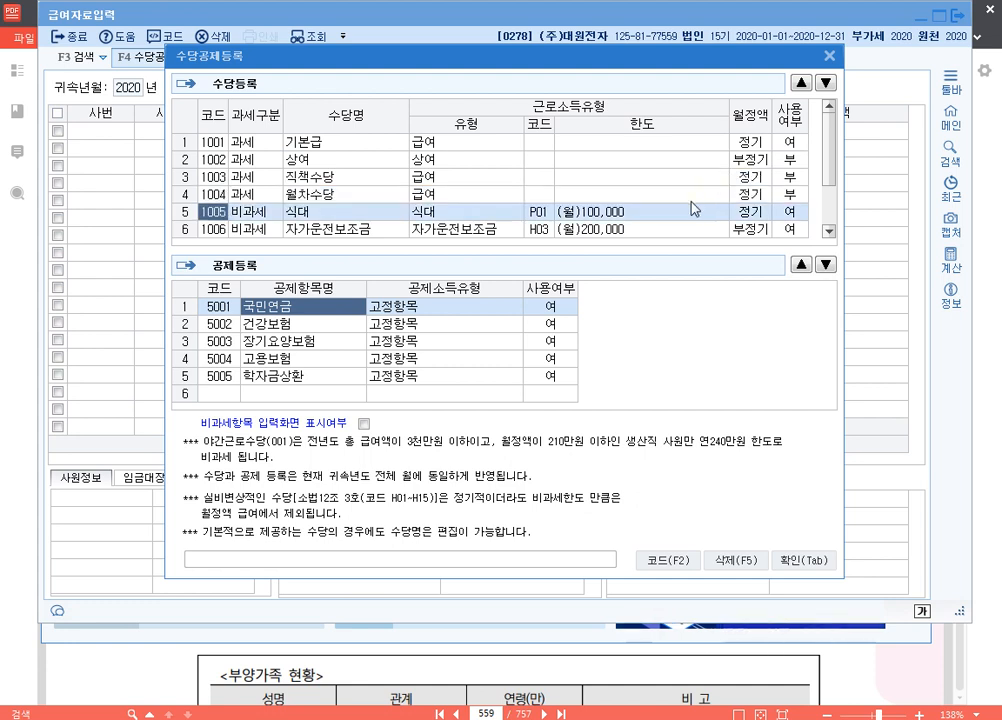
# Step: Set the allowance listed directly below 자가운전보조금 to unused (부) as well and confirm the registration
pyautogui.scroll(-1, 798, 200)
pyautogui.click(790, 212)
pyautogui.click(750, 196)
pyautogui.scroll(1, 553, 176)
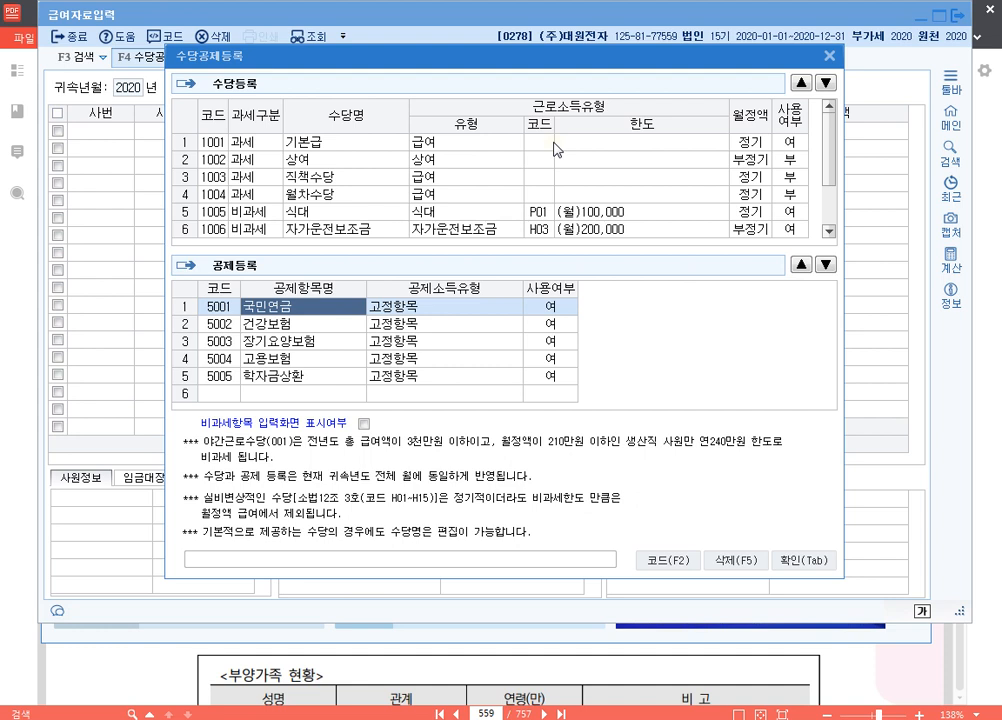
pyautogui.click(790, 560)
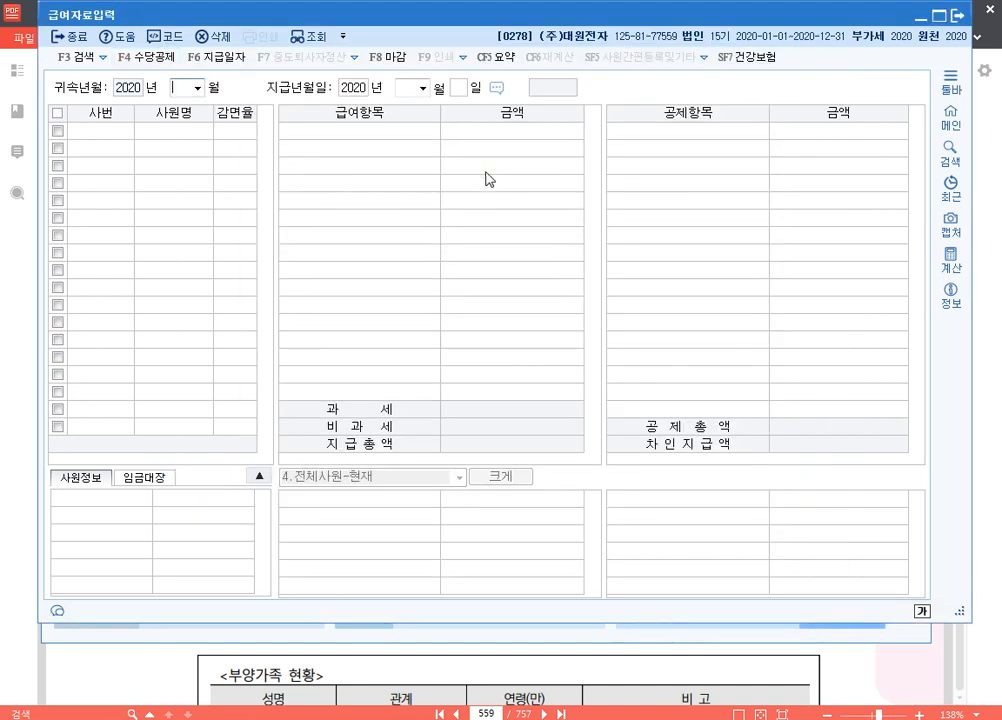
# Step: Set the payroll month to January 2020 and the payment date to 2020-01-31
pyautogui.write('01')
pyautogui.press('Return')
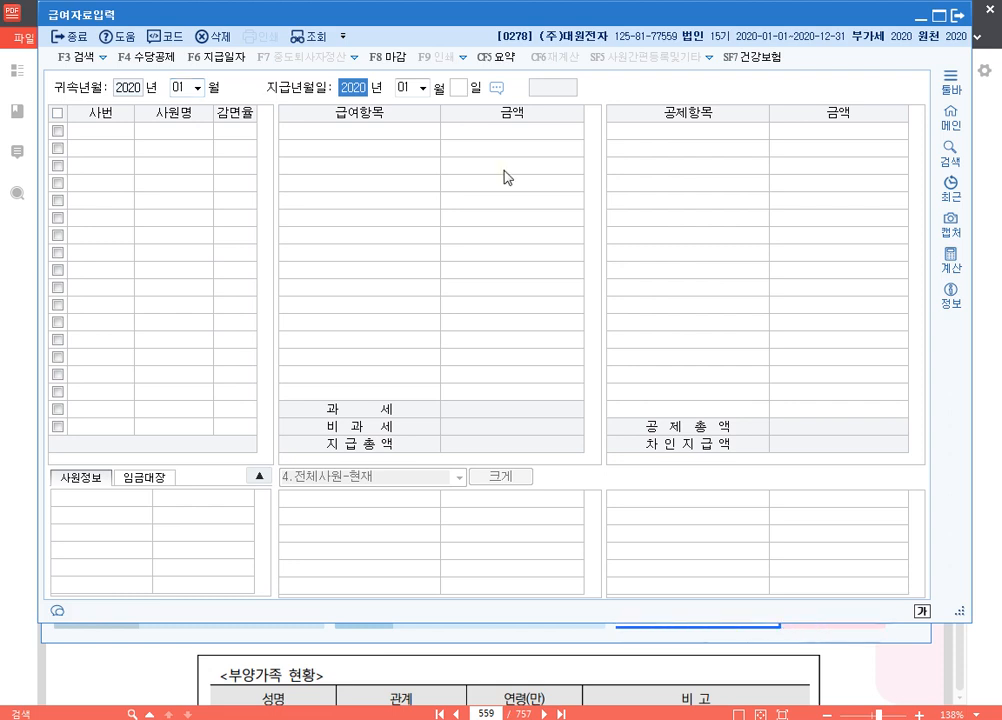
pyautogui.press('Return')
pyautogui.press('Return')
pyautogui.press('Return')
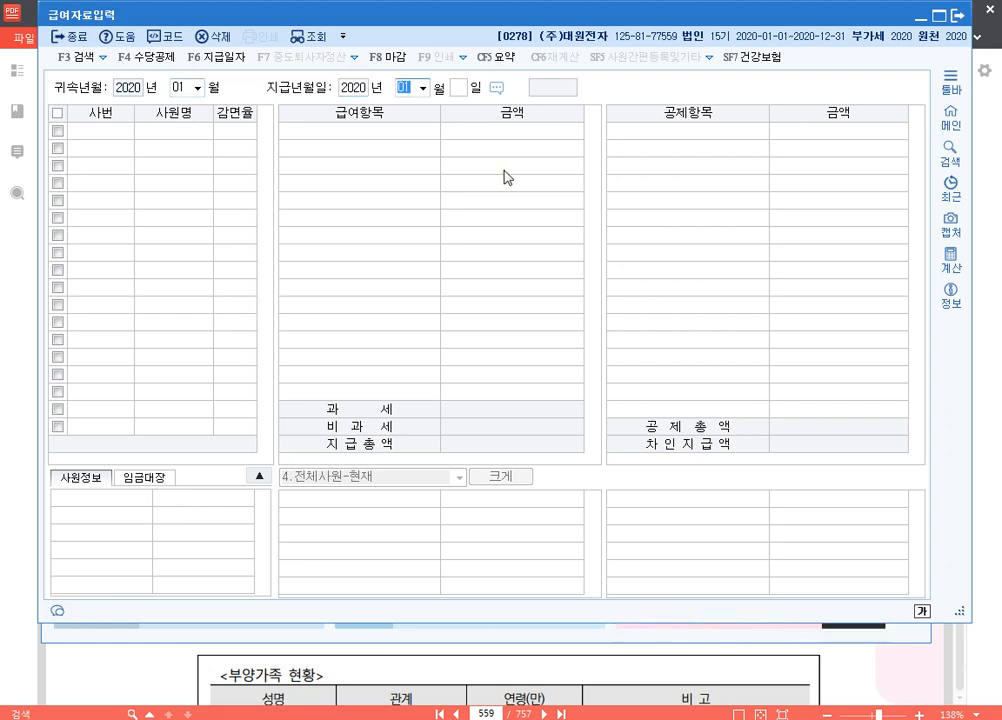
pyautogui.press('Return')
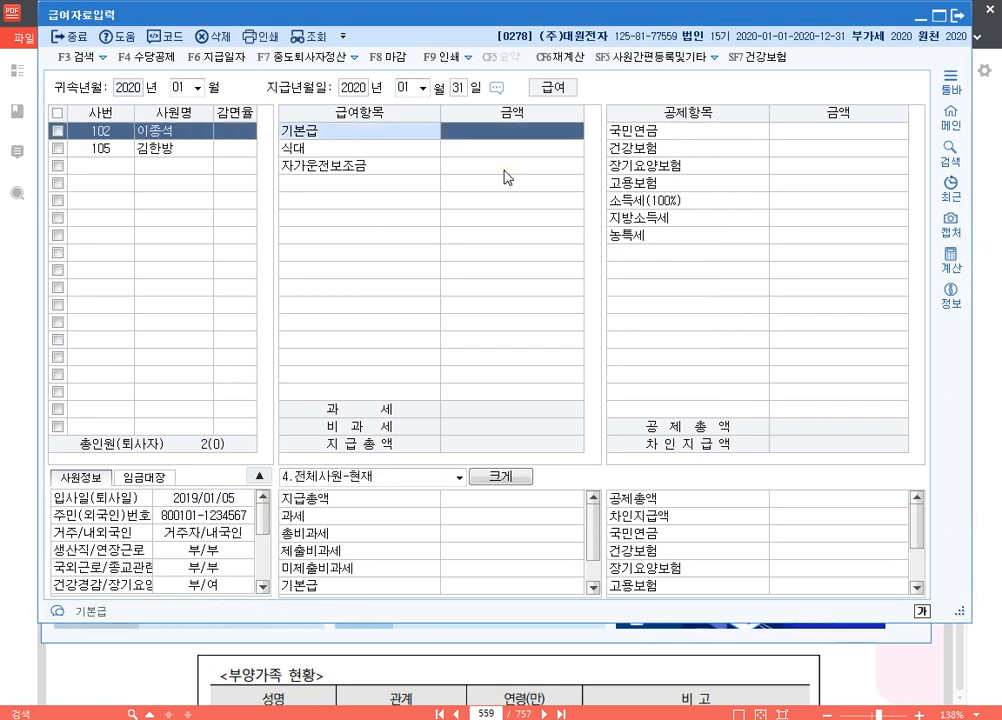
# Step: Enter employee 102's 기본급 as 2,000,000, 식대 as 120,000 and 자가운전보조금 as 200,000
pyautogui.write('2000000')
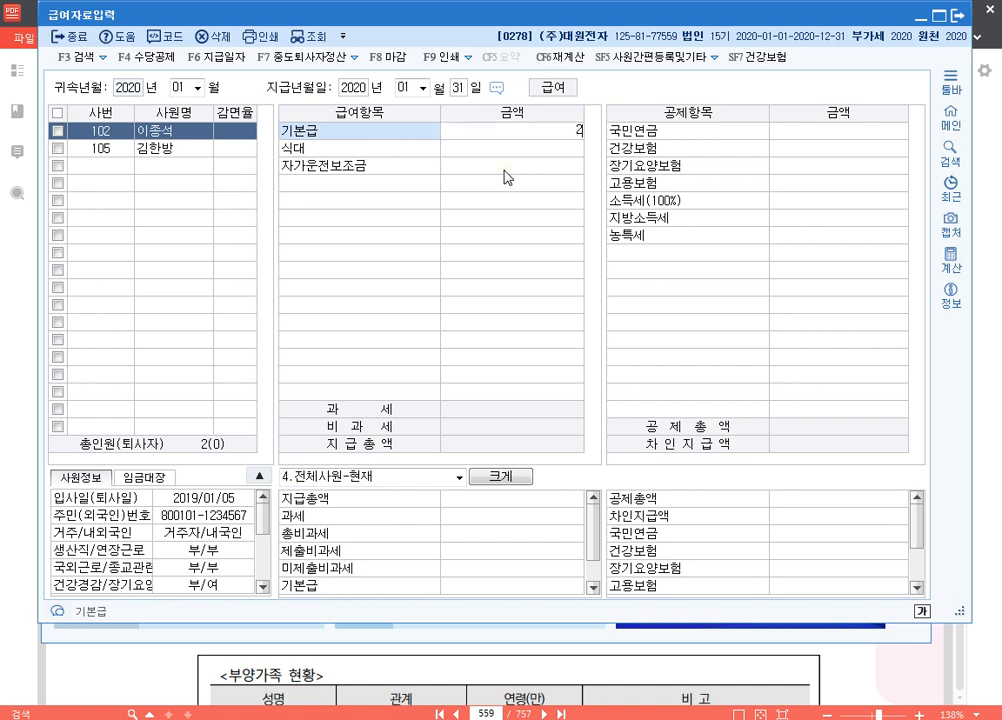
pyautogui.press('Return')
pyautogui.write('1200000')
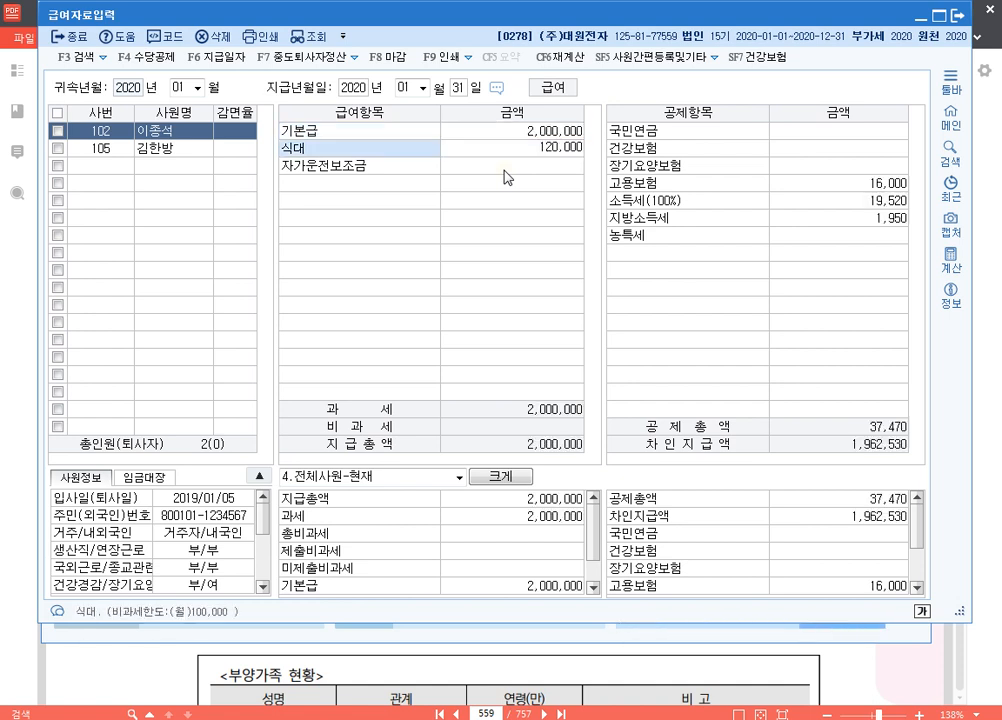
pyautogui.press('Return')
pyautogui.write('200,000')
pyautogui.press('Return')
# Step: Enter employee 102's 국민연금 deduction as 176,400 and 건강보험 as 122,300, accepting the calculated amounts for the remaining deductions
pyautogui.write('176,400')
pyautogui.press('Return')
pyautogui.write('12')
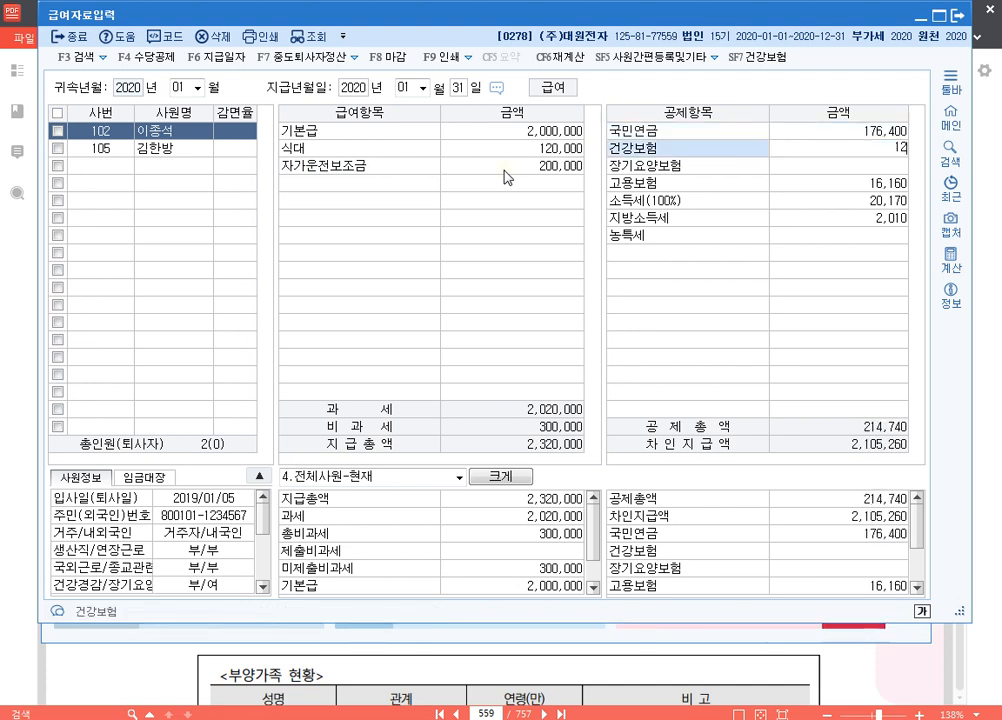
pyautogui.write('2,300')
pyautogui.press('Return')
pyautogui.press('Return')
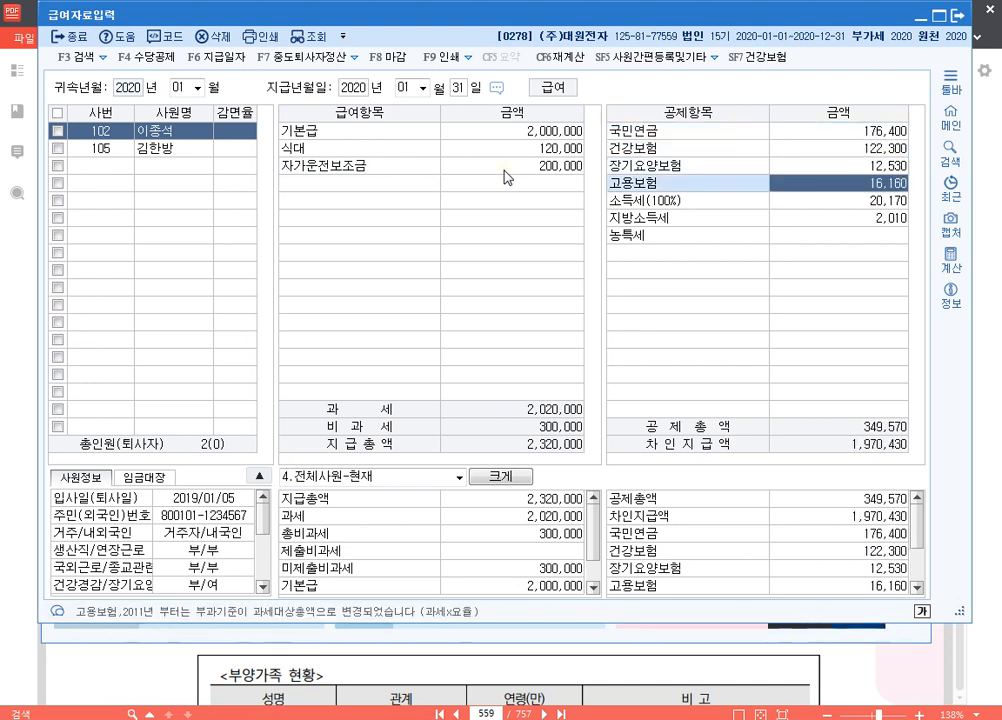
pyautogui.press('Return')
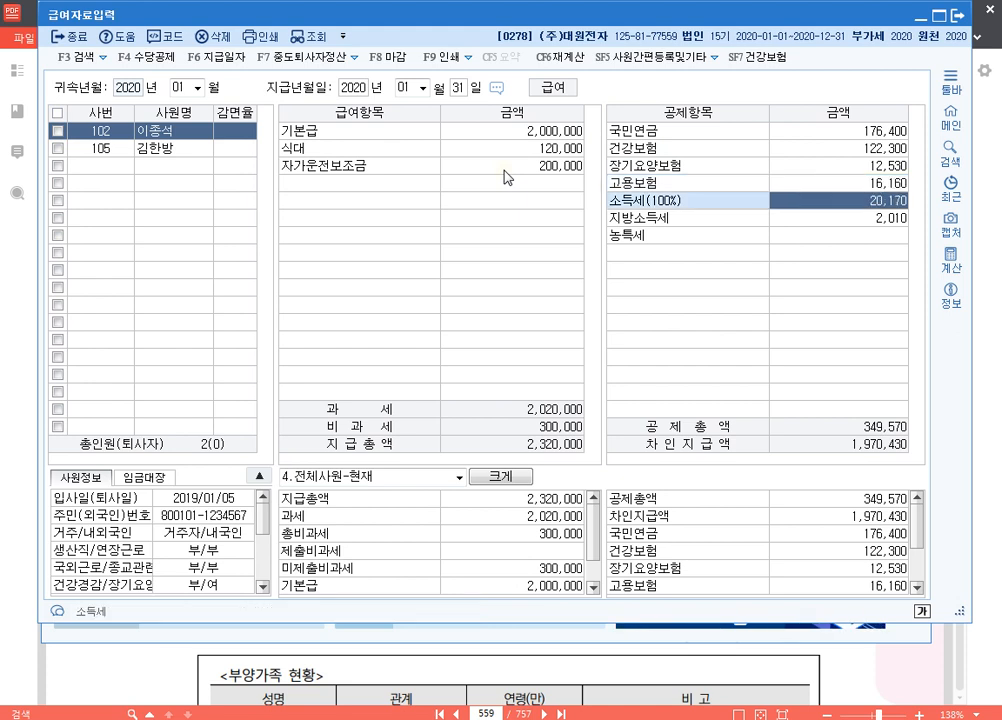
pyautogui.press('Return')
pyautogui.press('Return')
pyautogui.press('Return')
pyautogui.press('Up')
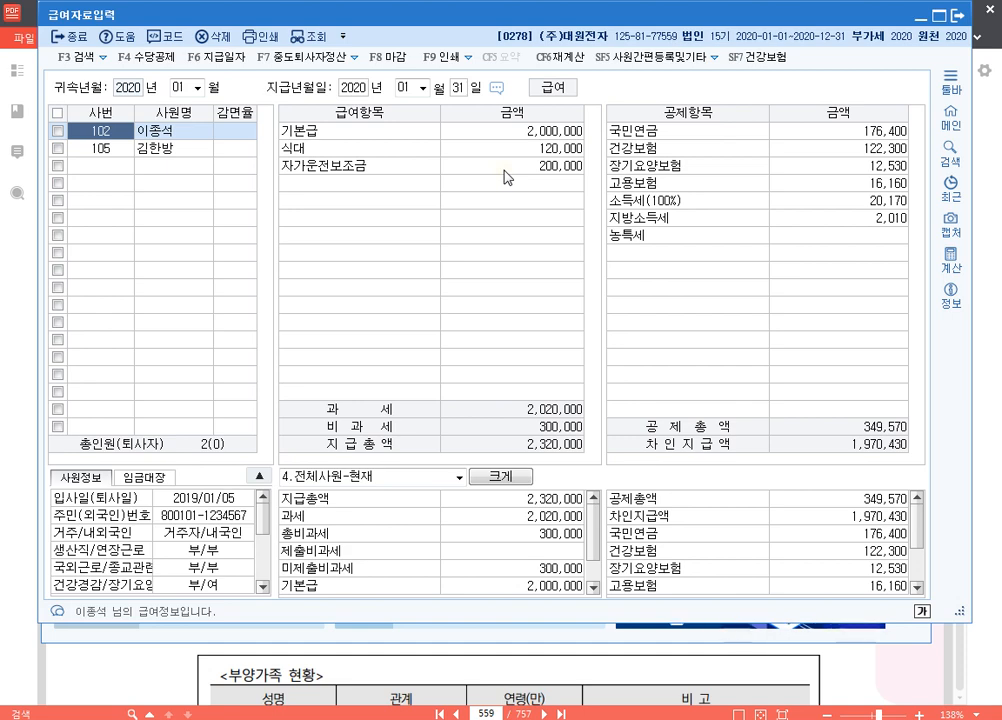
# Step: Close the payroll entry and open the 원천징수이행상황신고서 form
pyautogui.click(957, 17)
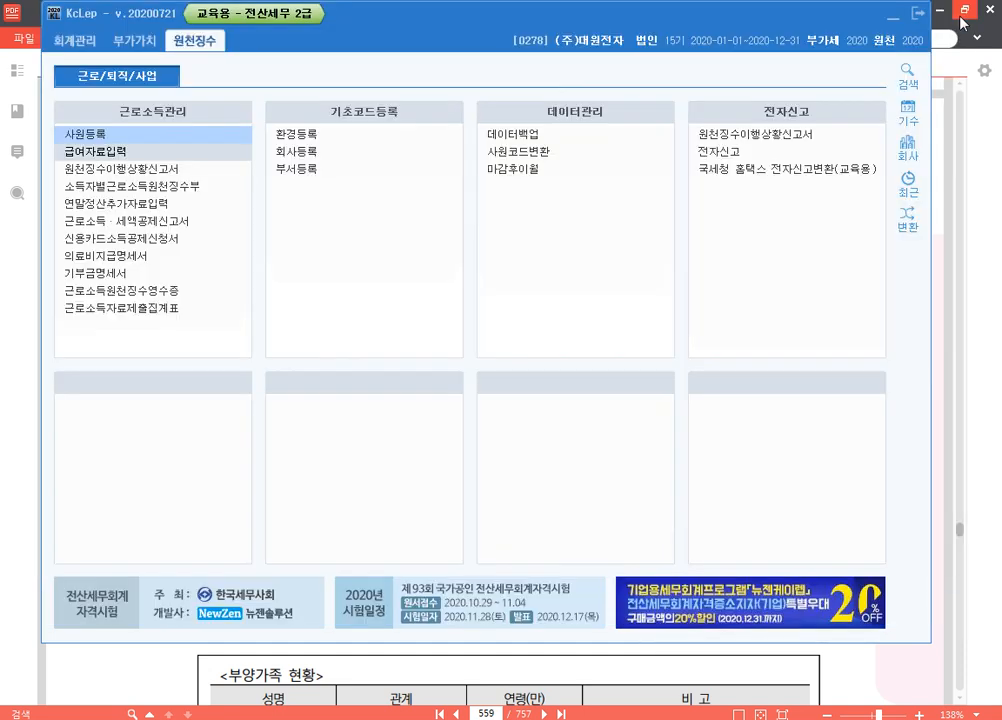
pyautogui.click(155, 172)
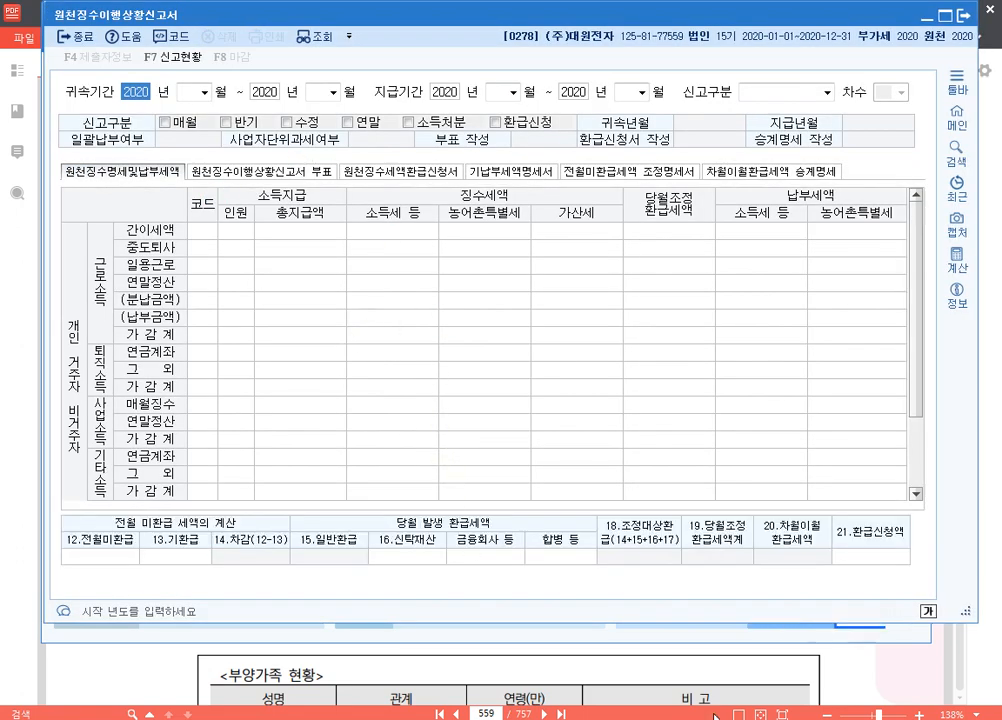
# Step: Switch to the PDF and circle the payroll entry and 원천징수이행상황신고서 instructions of question [1] on page 558 with the freehand red pen
pyautogui.click(806, 675)
pyautogui.scroll(5, 490, 405)
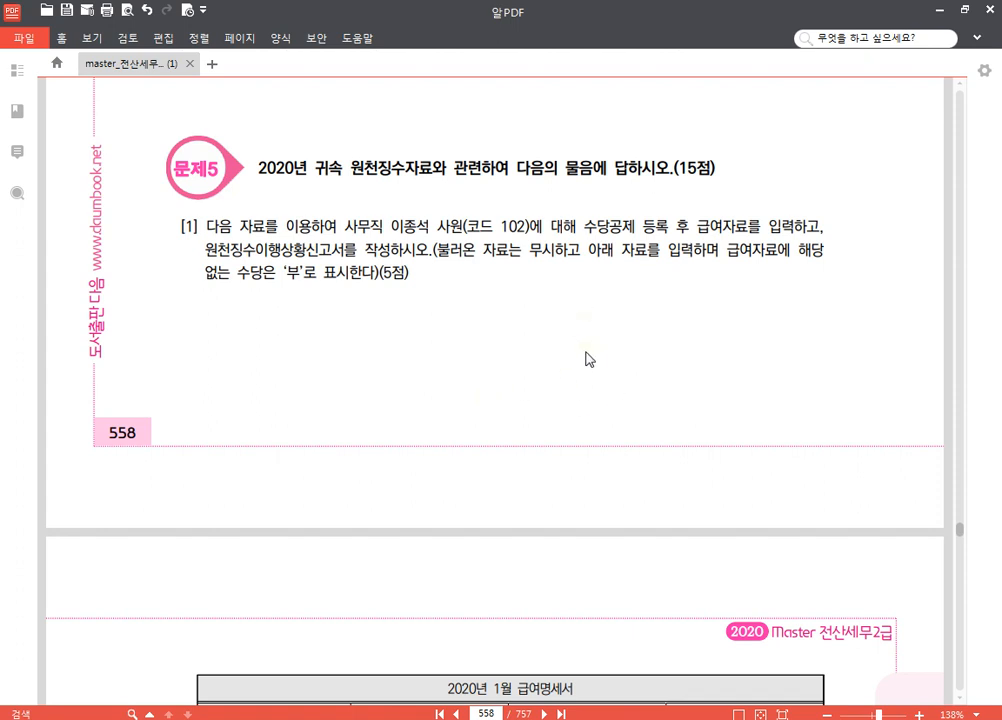
pyautogui.press('F9')
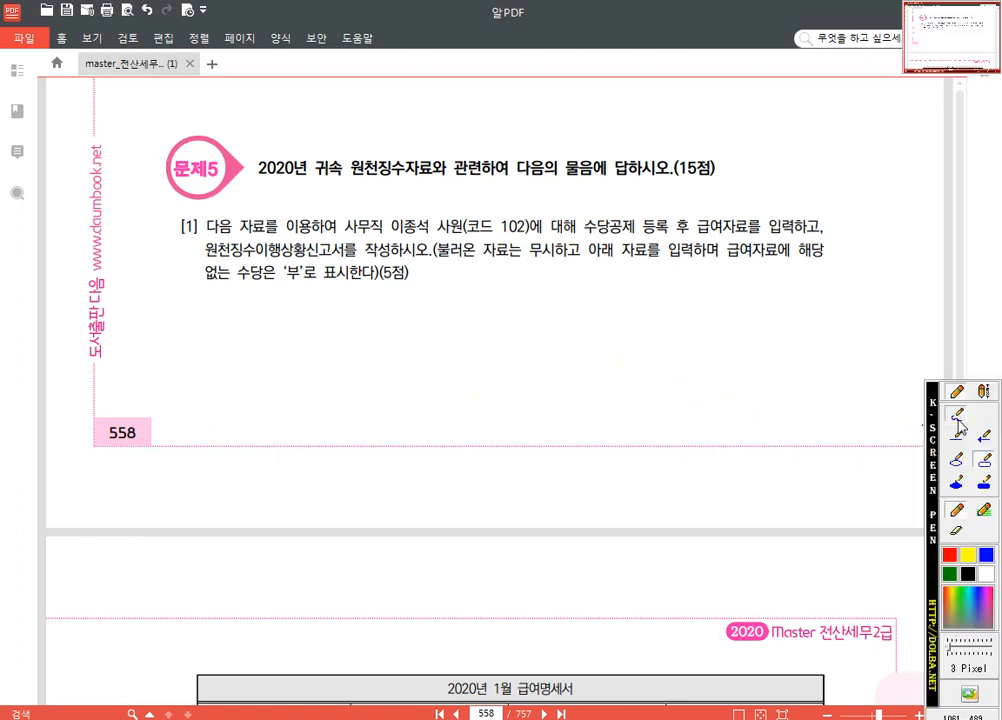
pyautogui.click(955, 412)
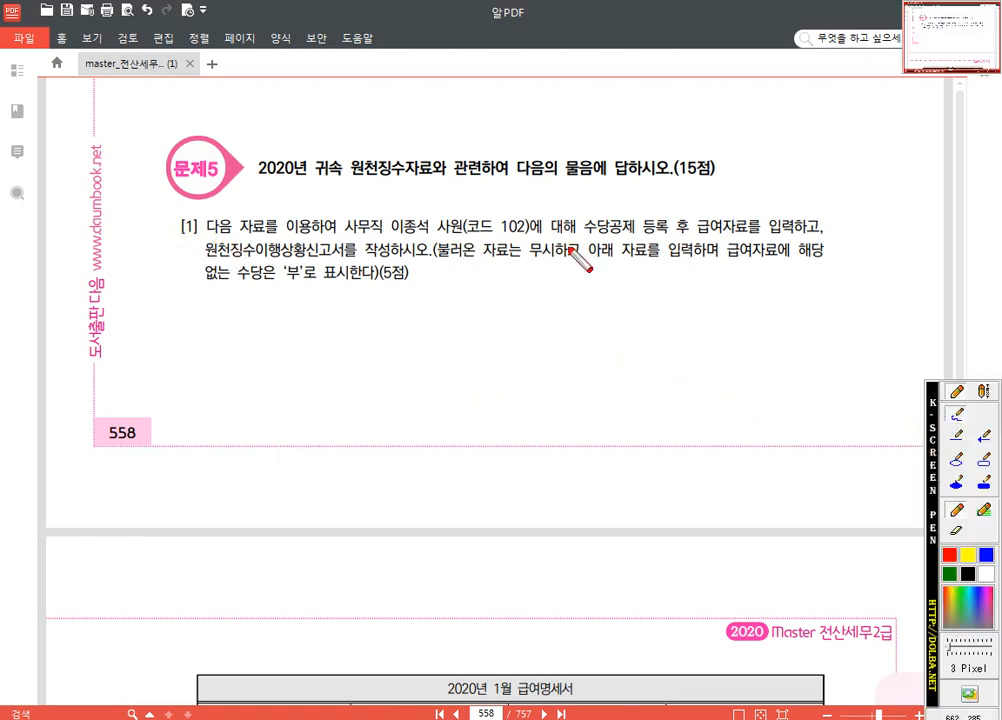
pyautogui.moveTo(763, 235)
pyautogui.mouseDown()
pyautogui.moveTo(704, 245)
pyautogui.moveTo(763, 236)
pyautogui.moveTo(768, 244)
pyautogui.mouseUp()
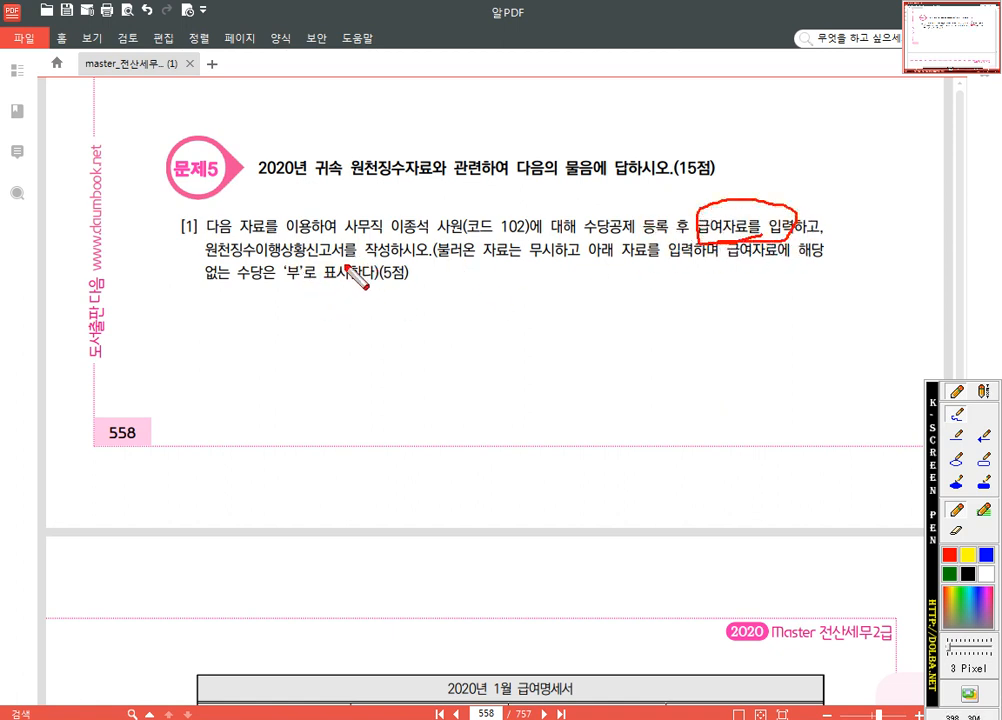
pyautogui.moveTo(379, 274)
pyautogui.mouseDown()
pyautogui.moveTo(196, 256)
pyautogui.moveTo(340, 240)
pyautogui.moveTo(421, 271)
pyautogui.mouseUp()
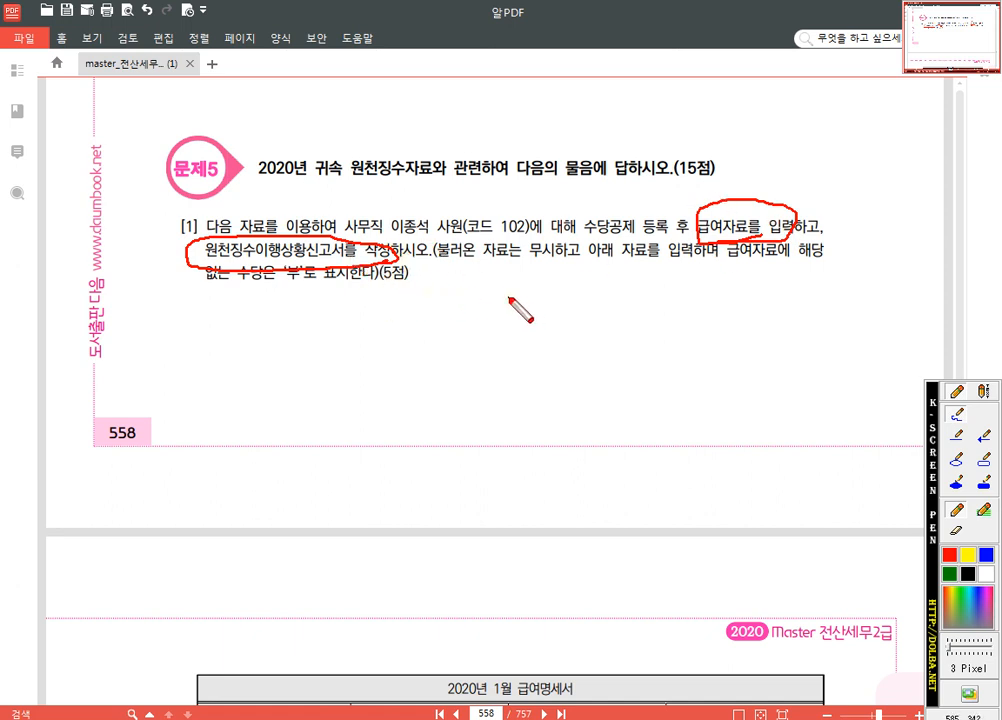
# Step: Return to the 원천징수이행상황신고서 form and load it with both 귀속기간 and 지급기간 set to January 2020
pyautogui.press('Escape')
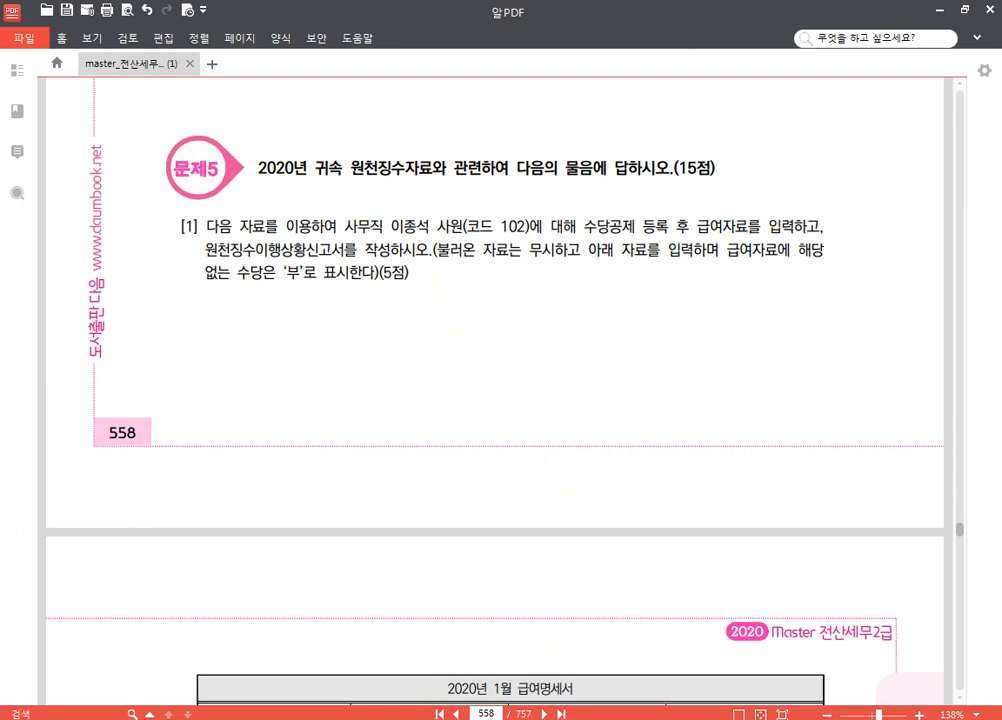
pyautogui.click(424, 619)
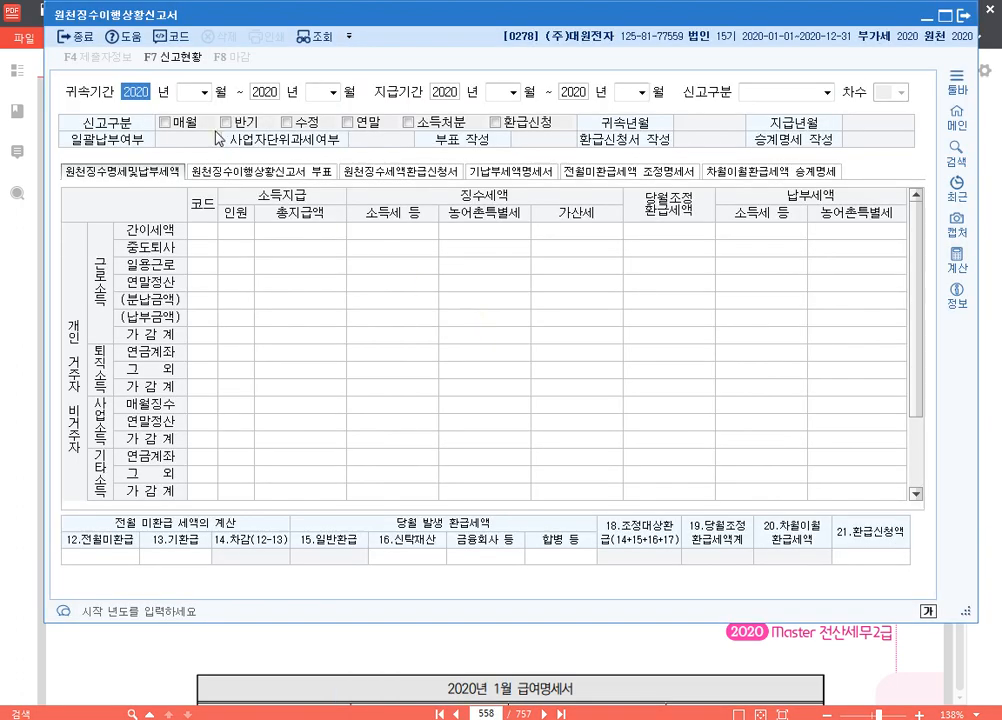
pyautogui.click(192, 91)
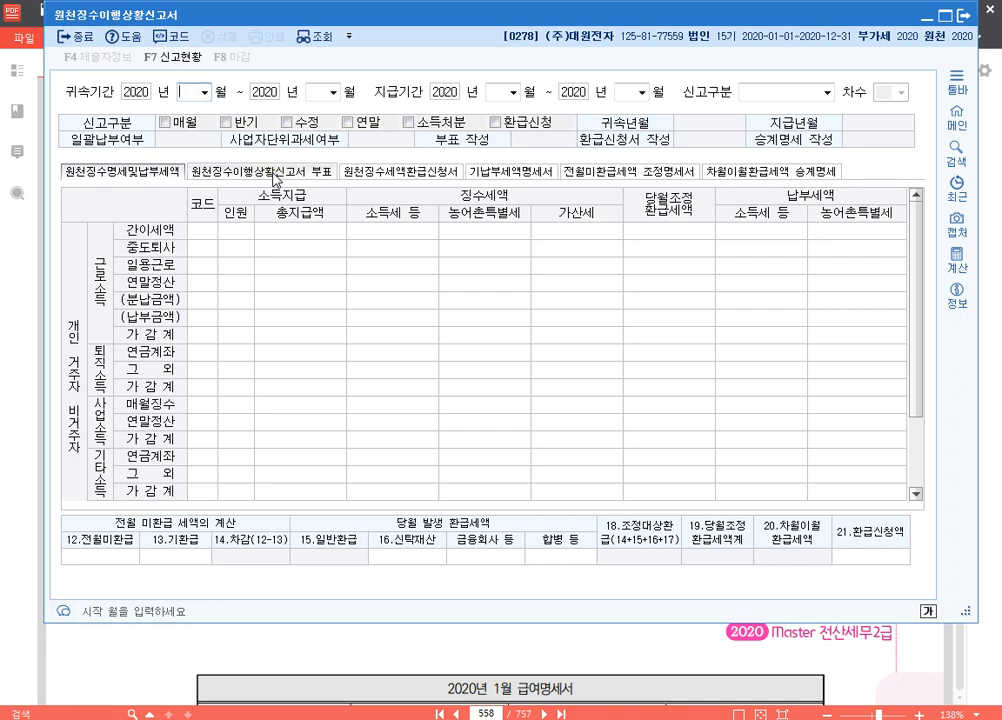
pyautogui.write('01')
pyautogui.press('Return')
pyautogui.write('01')
pyautogui.press('Return')
pyautogui.press('Return')
pyautogui.write('01')
pyautogui.press('Return')
pyautogui.press('Return')
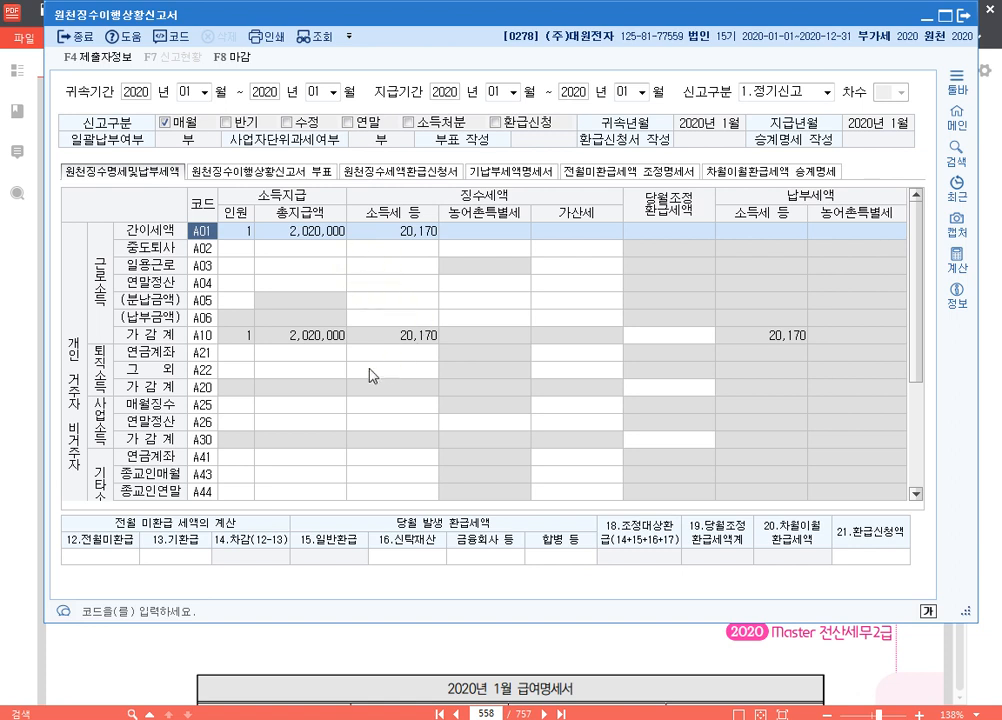
# Step: Enter 15,000 as the 12.전월미환급 amount in the refund tax section
pyautogui.click(119, 557)
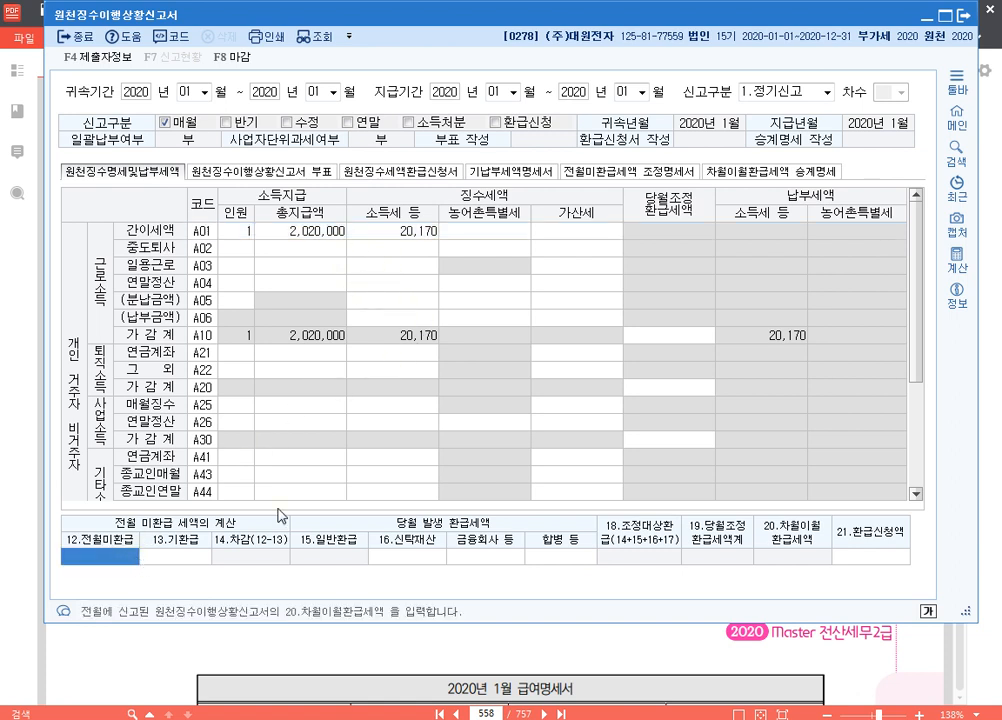
pyautogui.write('150000')
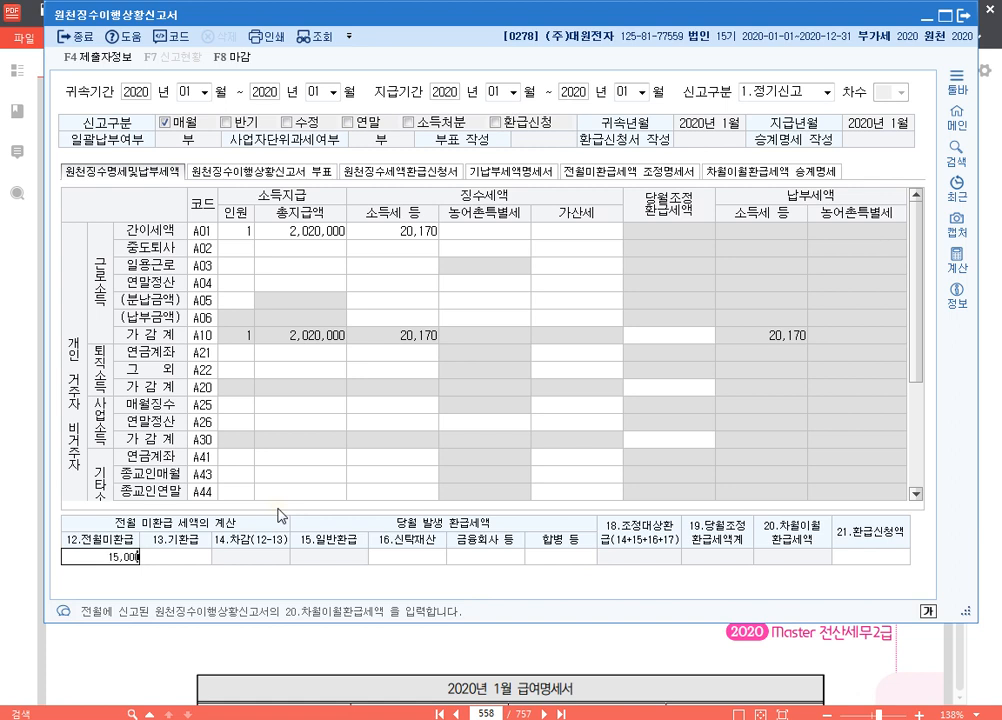
pyautogui.press('Return')
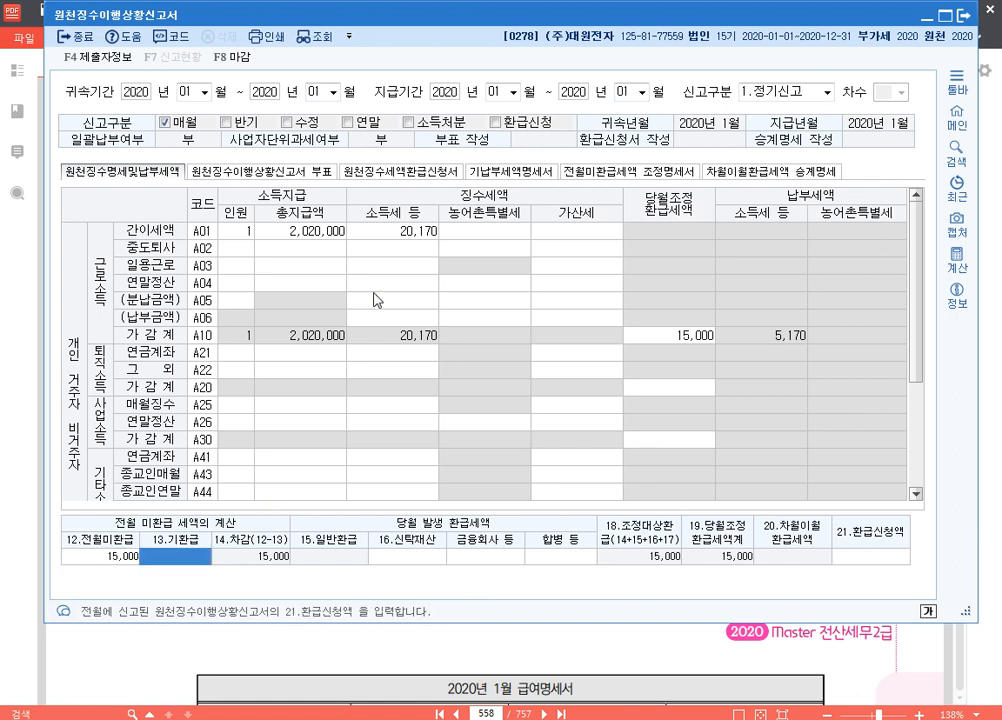
# Step: Review the A01 소득세, the 전월미환급 amount, and the A10 당월조정환급세액 and 납부세액 in the form
pyautogui.click(417, 232)
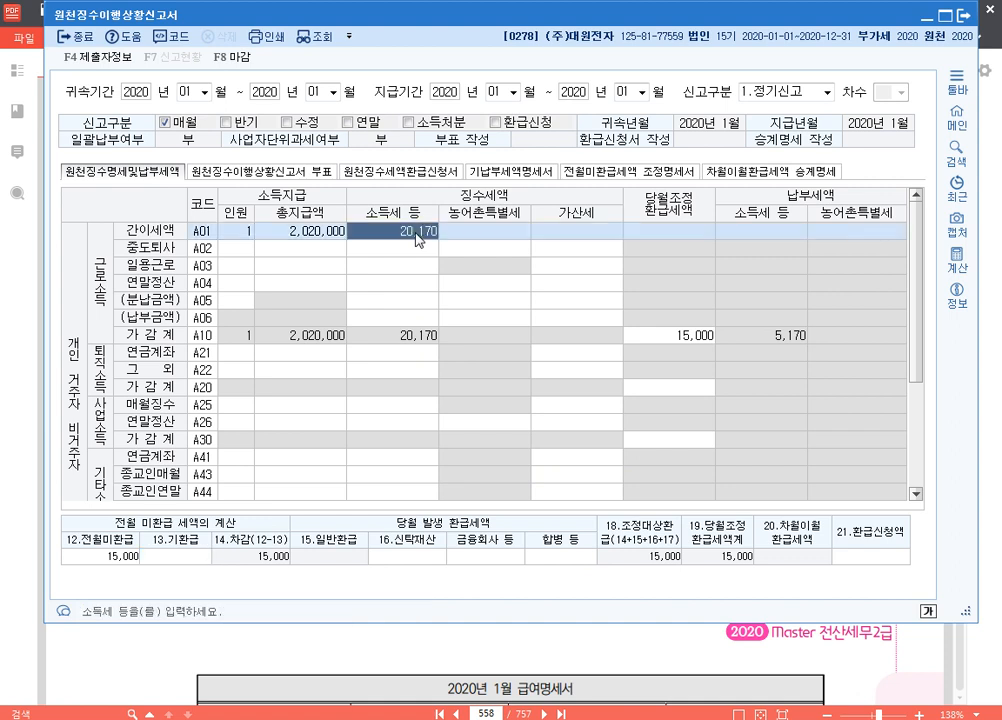
pyautogui.click(417, 236)
pyautogui.click(100, 556)
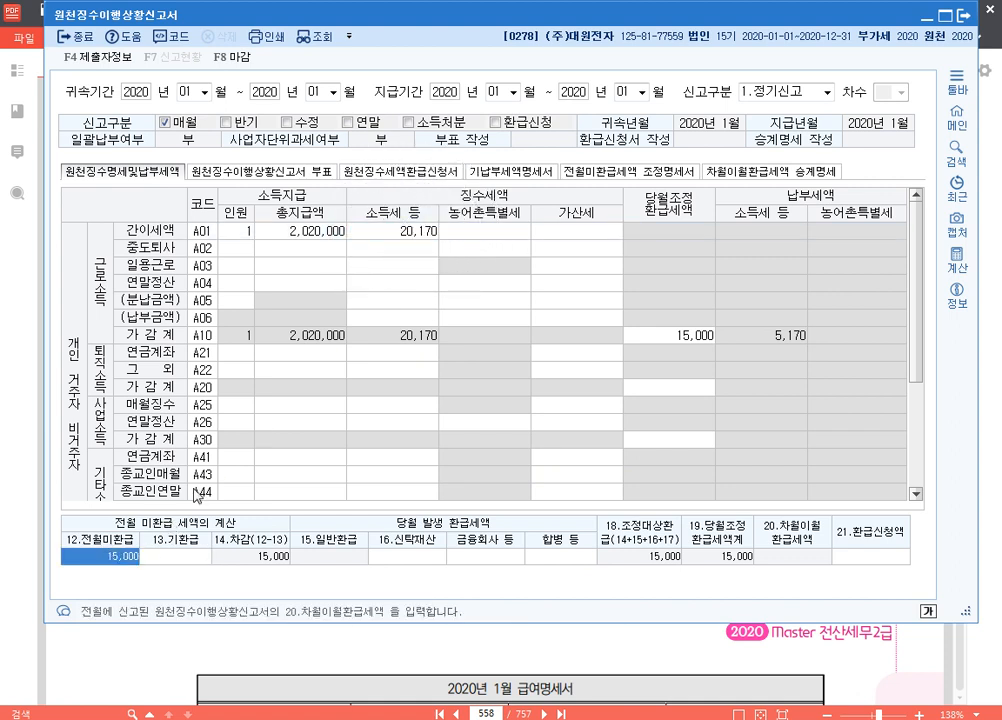
pyautogui.click(702, 340)
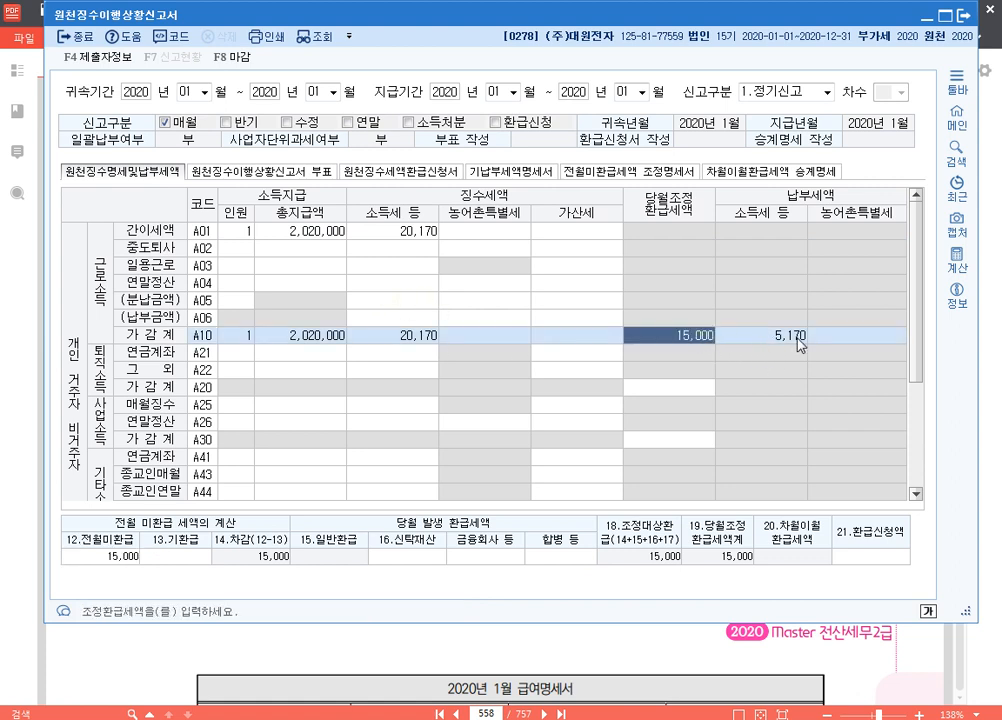
pyautogui.click(798, 340)
pyautogui.press('ctrl')
pyautogui.press('ctrl')
pyautogui.press('ctrl')
pyautogui.press('ctrl')
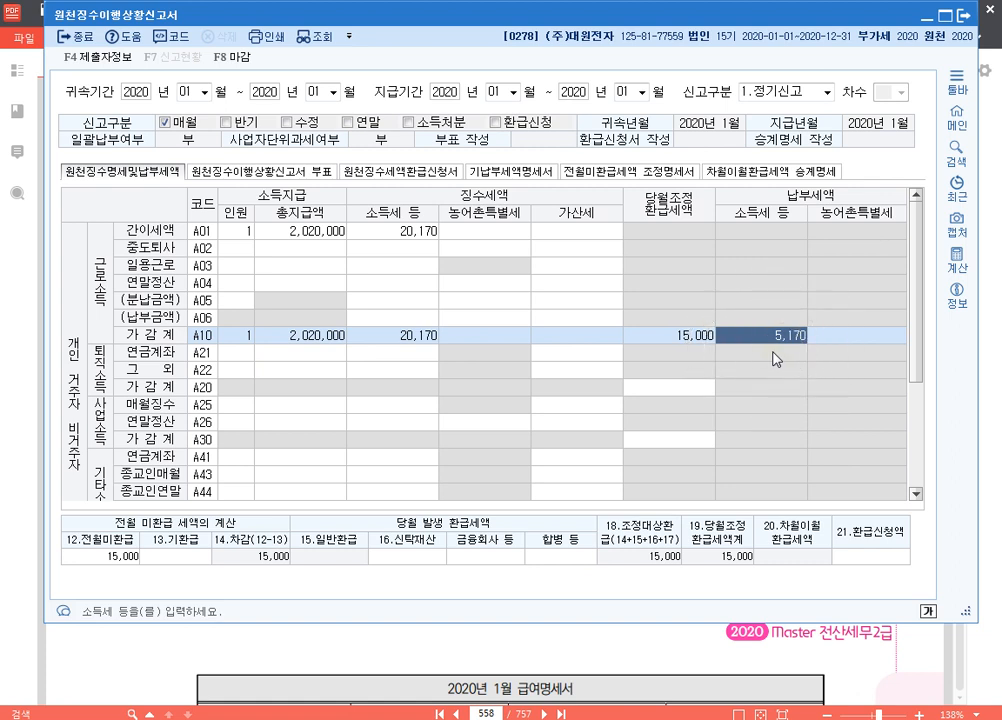
# Step: Outline the 매월 checkbox and the 지급기간 fields with red rectangles using the screen pen
pyautogui.hotkey('ctrl', '2')
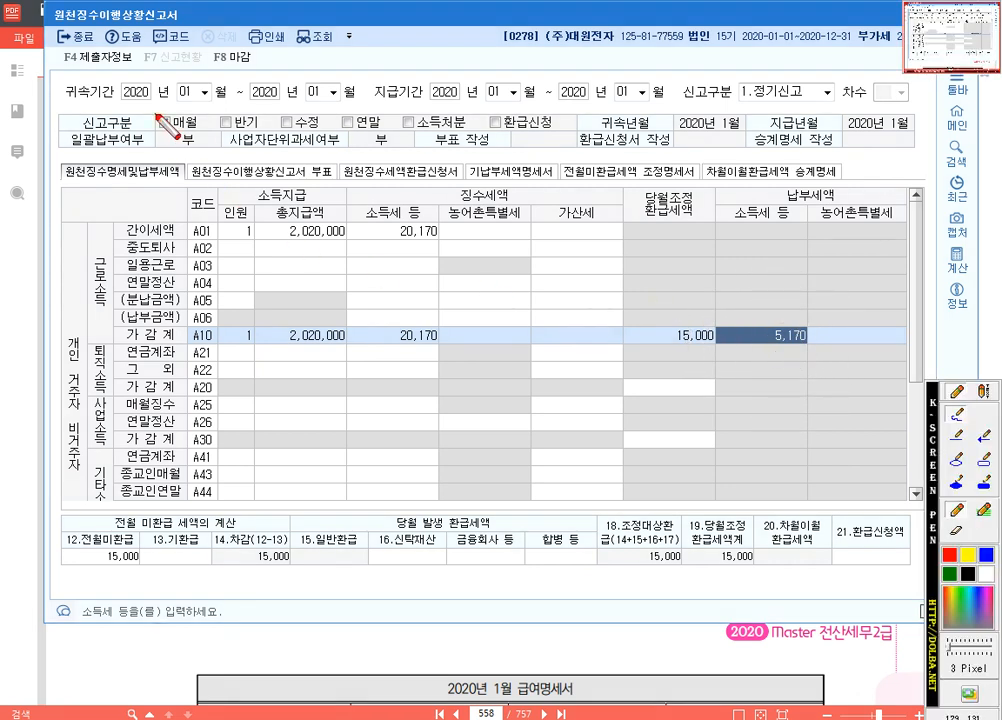
pyautogui.moveTo(148, 108); pyautogui.dragTo(208, 145)
pyautogui.hotkey('ctrl', 'z')
pyautogui.click(984, 462)
pyautogui.moveTo(147, 103); pyautogui.dragTo(199, 152)
pyautogui.moveTo(374, 73); pyautogui.dragTo(678, 106)
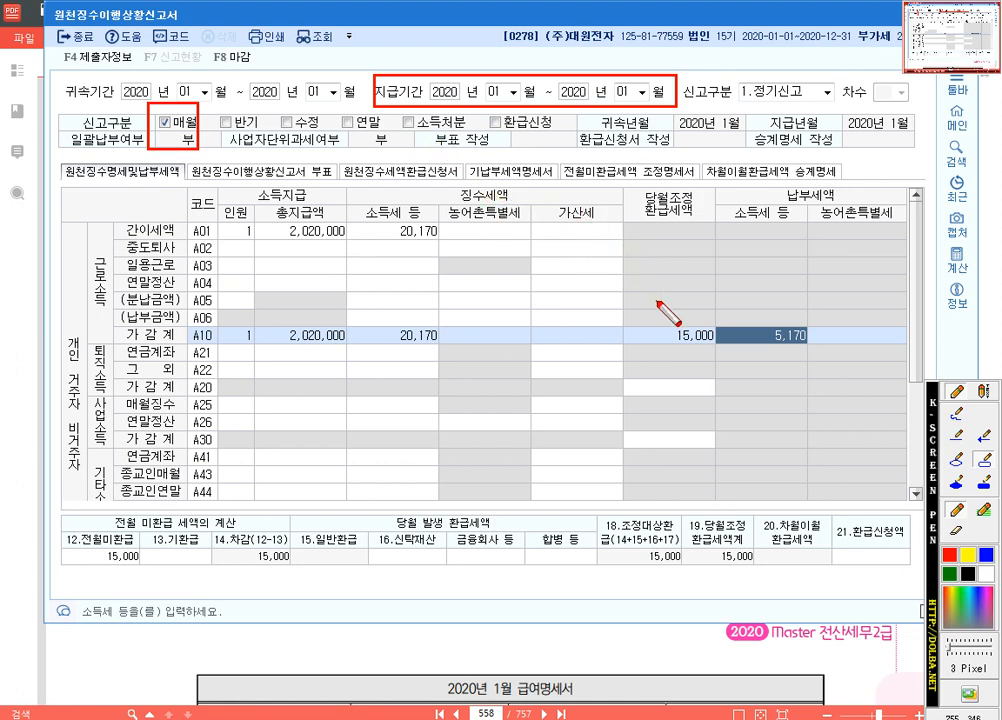
pyautogui.press('Escape')
# Step: Close the 원천징수이행상황신고서 form and save its data
pyautogui.click(964, 16)
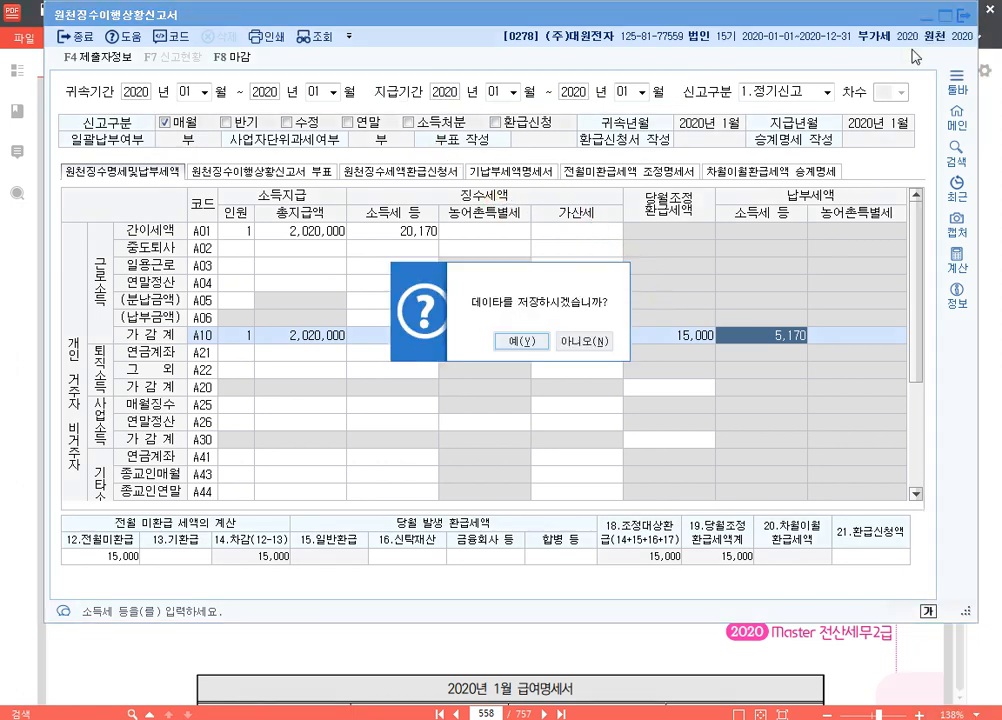
pyautogui.click(522, 342)
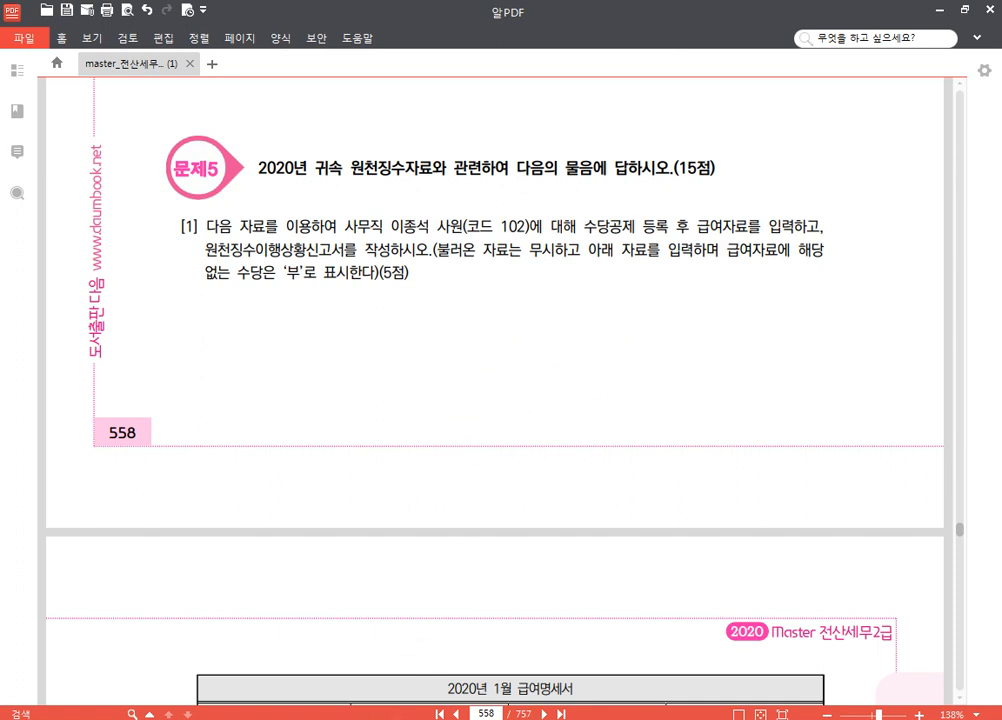
pyautogui.hotkey('alt', 'Tab')
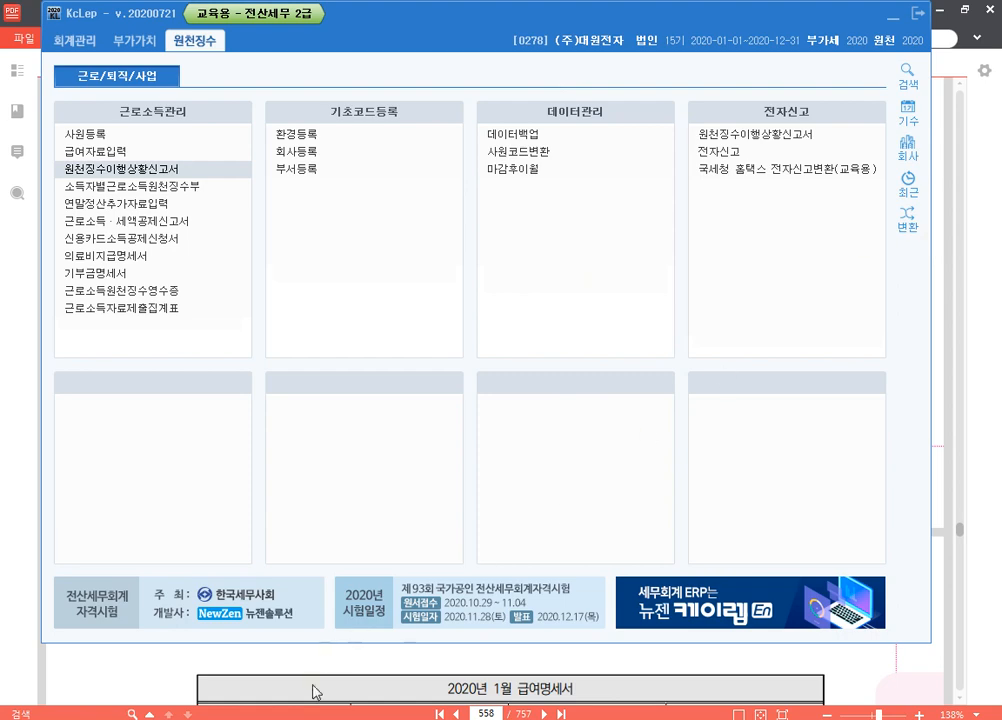
pyautogui.hotkey('alt', 'Tab')
# Step: Go to page 568 of the PDF and bring question [1] of 문제5 into view
pyautogui.moveTo(496, 713); pyautogui.dragTo(437, 713)
pyautogui.write('568')
pyautogui.press('Return')
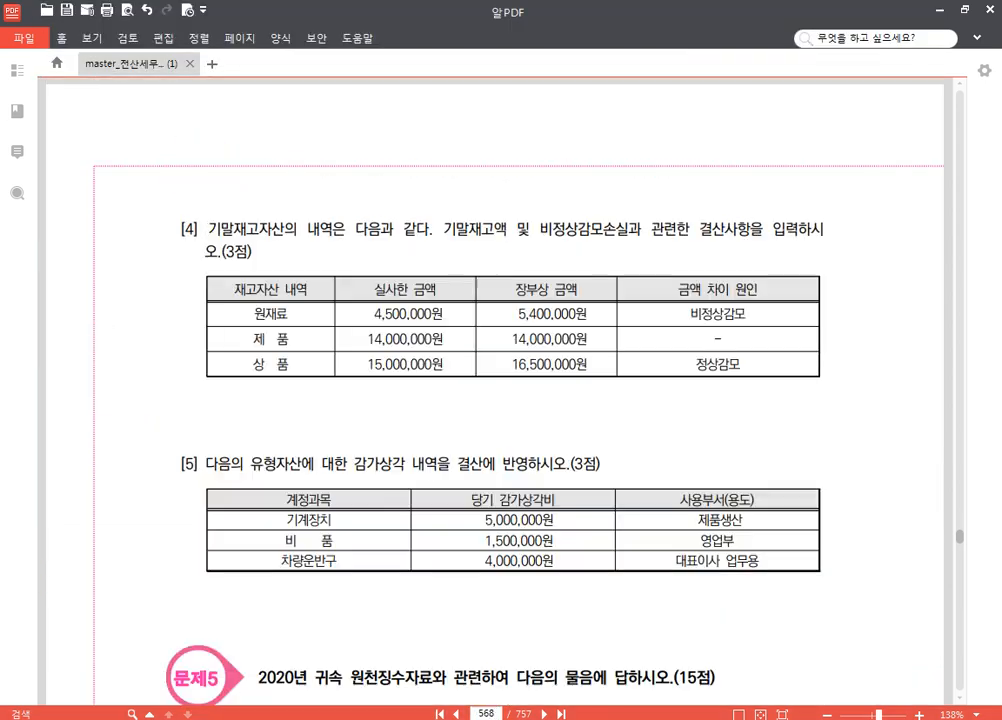
pyautogui.scroll(-5, 510, 481)
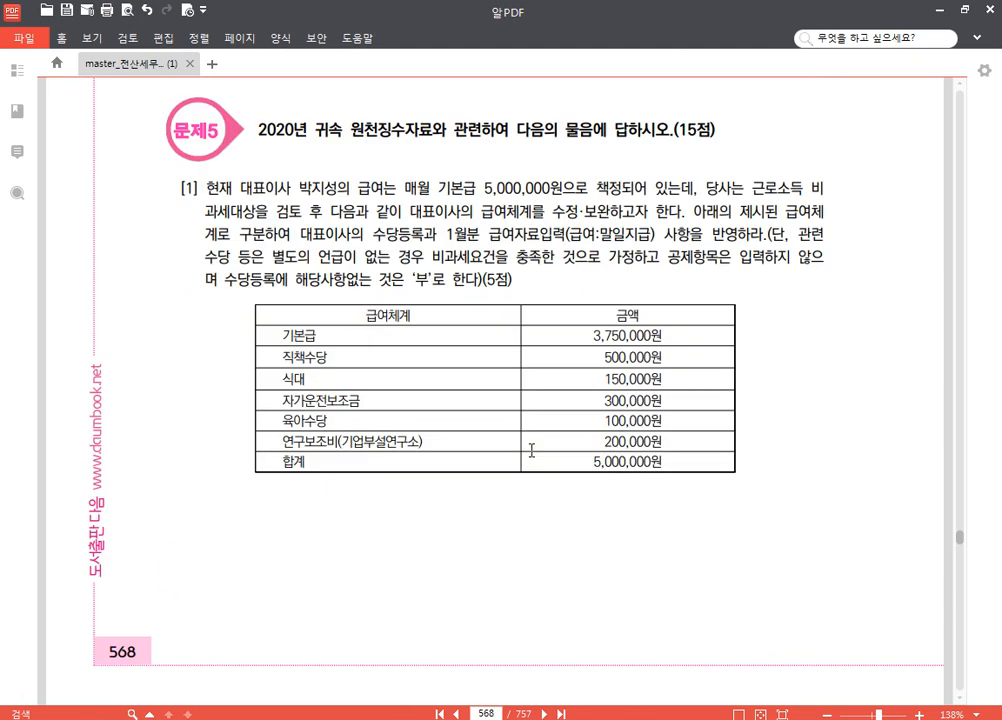
# Step: Switch to KcLep and change the working company to 0279 (주)국보
pyautogui.hotkey('alt', 'Tab')
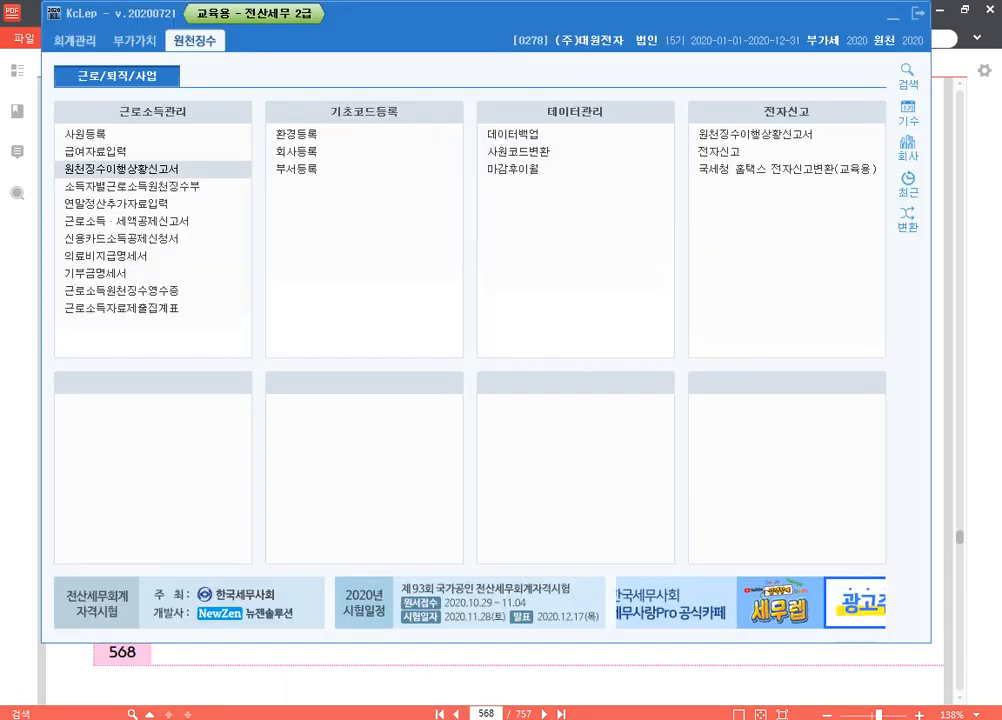
pyautogui.click(905, 156)
pyautogui.write('279')
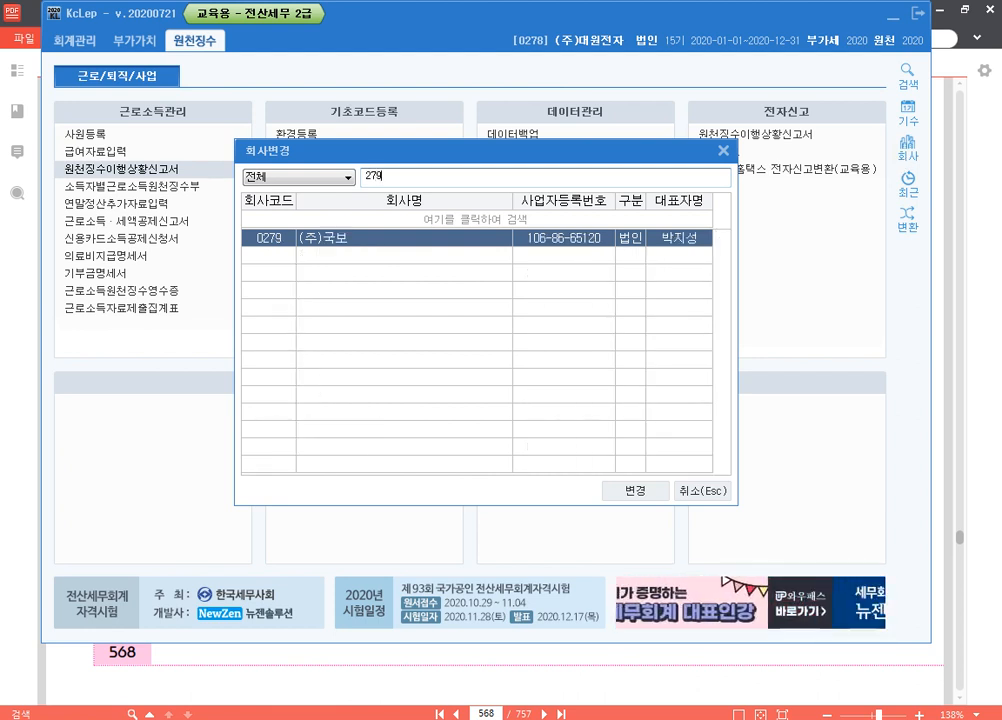
pyautogui.press('Return')
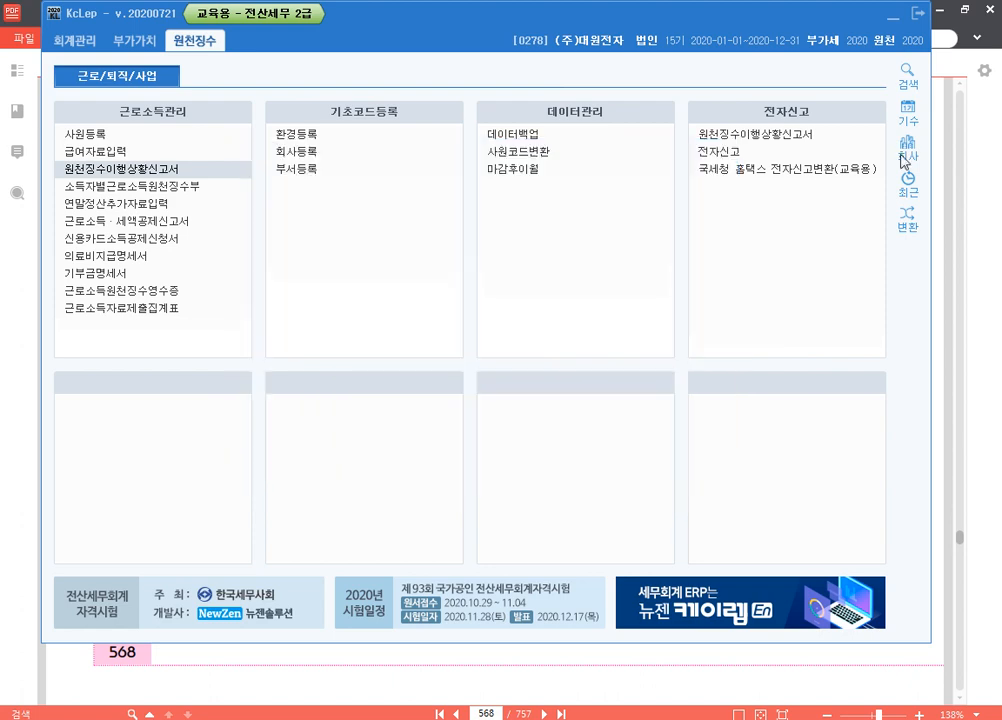
# Step: Switch to the PDF and read the allowance and January payroll instructions of question [1] on page 568
pyautogui.click(990, 302)
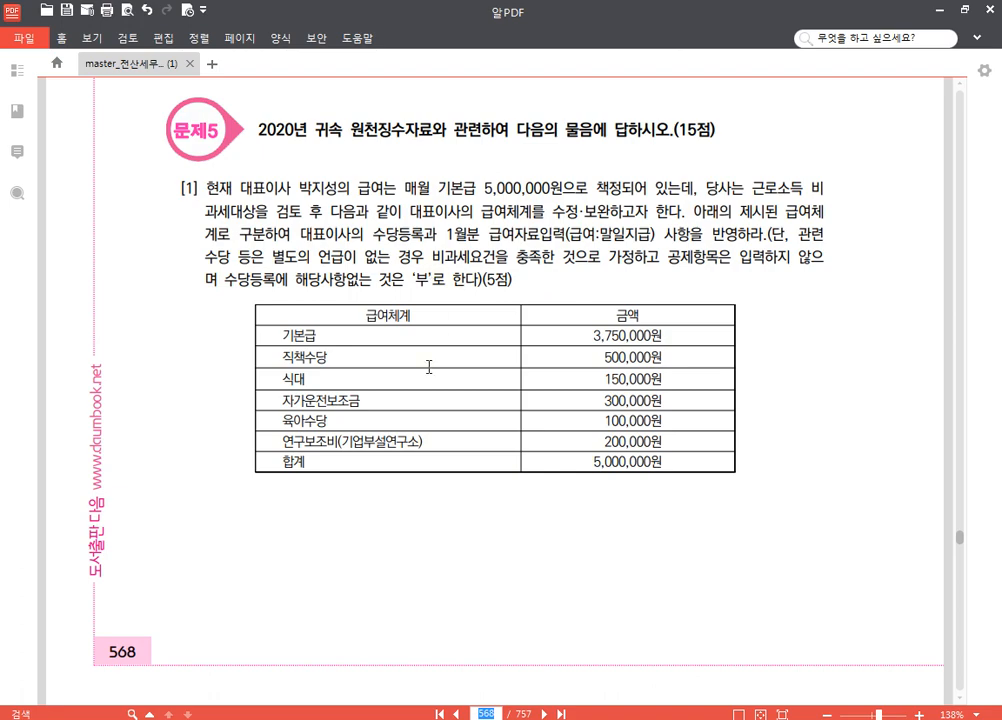
pyautogui.scroll(-5, 430, 382)
pyautogui.scroll(5, 450, 370)
# Step: Switch to KcLep, open 급여자료입력 for (주)국보 and bring up 수당공제등록
pyautogui.hotkey('alt', 'Tab')
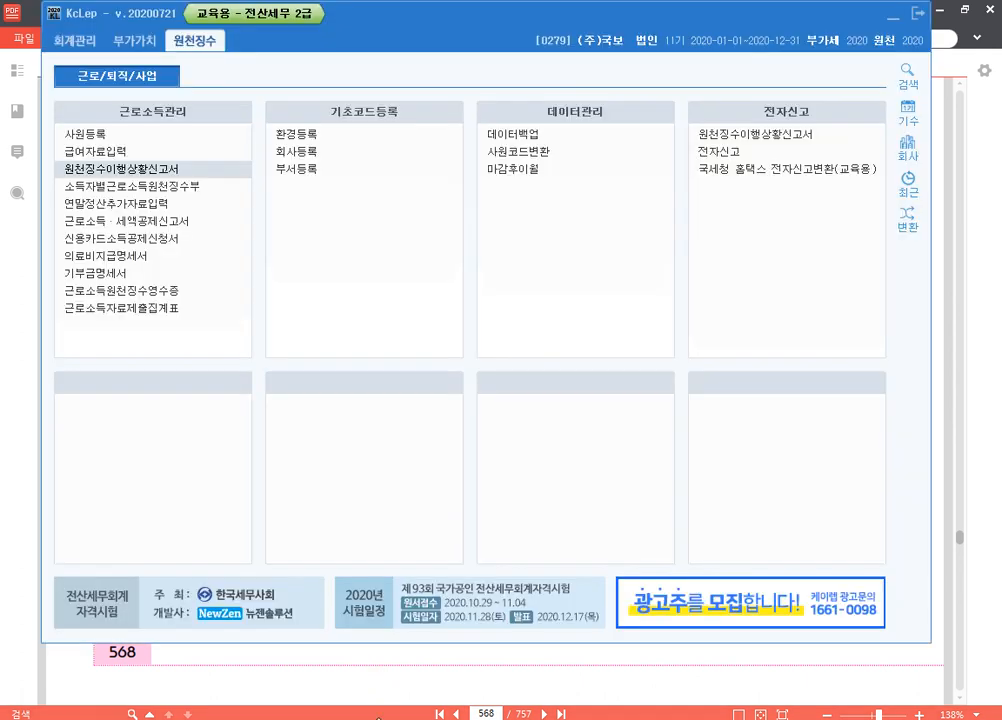
pyautogui.click(165, 151)
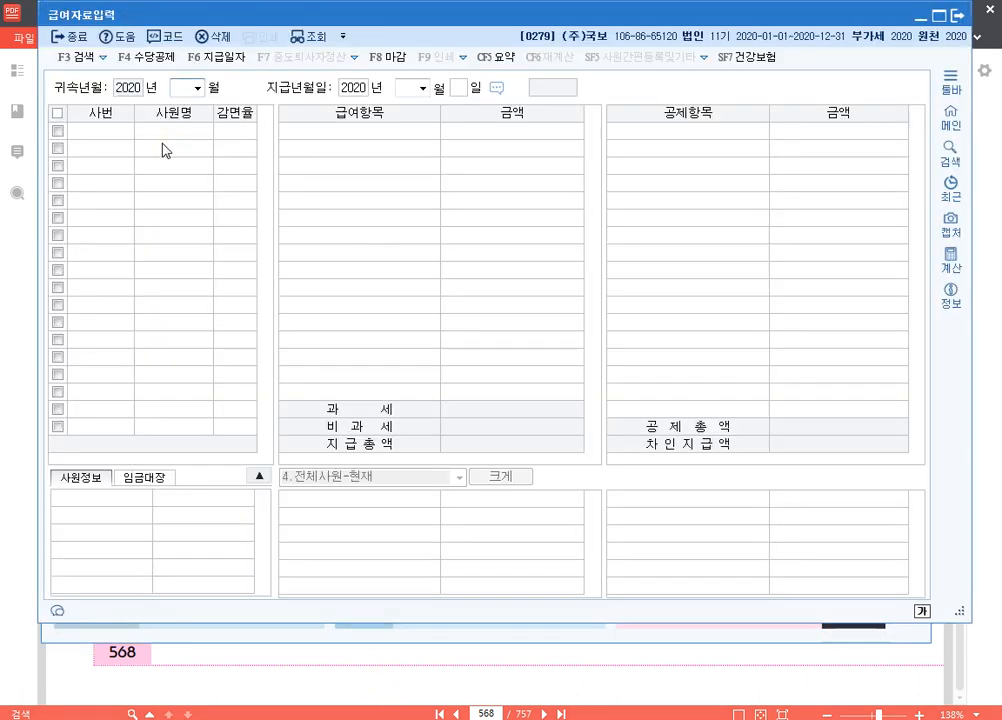
pyautogui.click(163, 69)
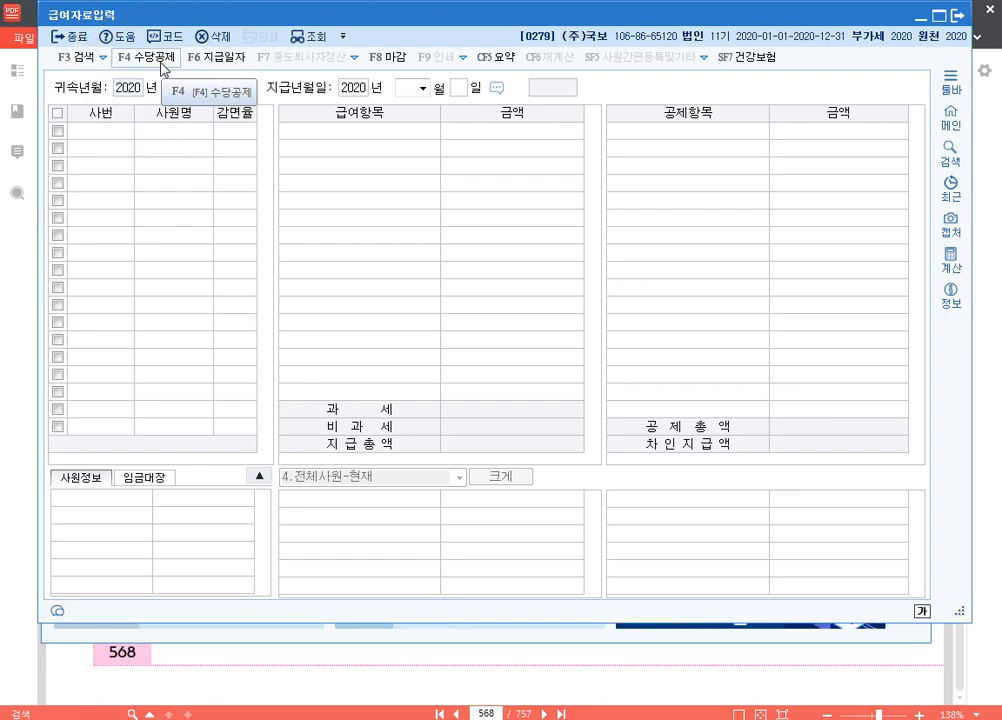
pyautogui.click(163, 69)
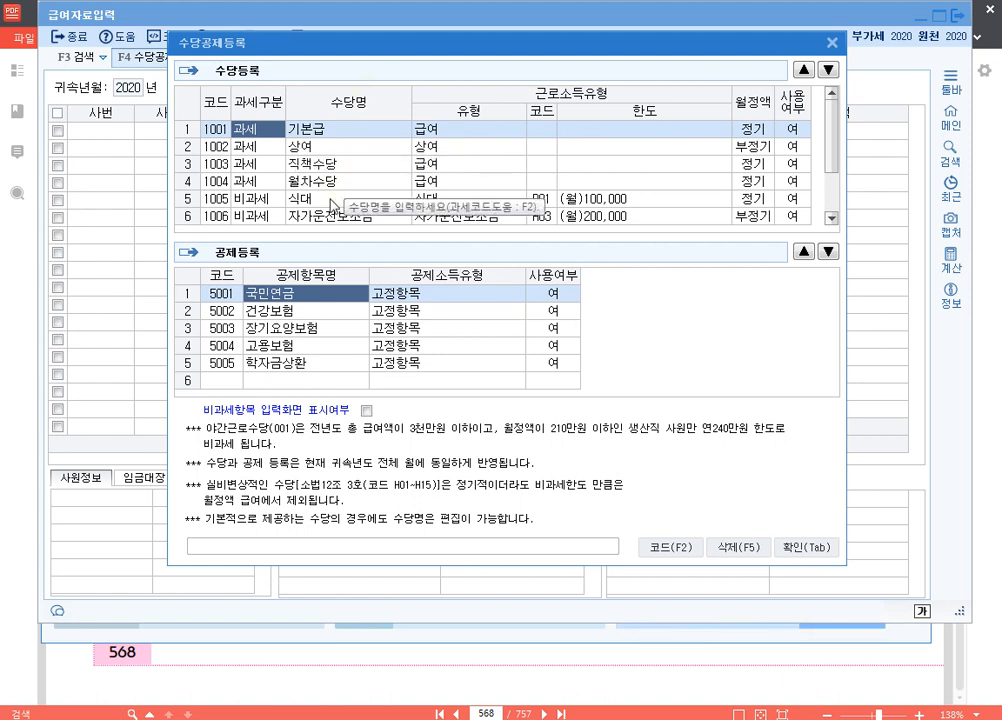
# Step: Reorder the allowances so that 직책수당, 식대 and 자가운전보조금 directly follow 기본급
pyautogui.click(300, 163)
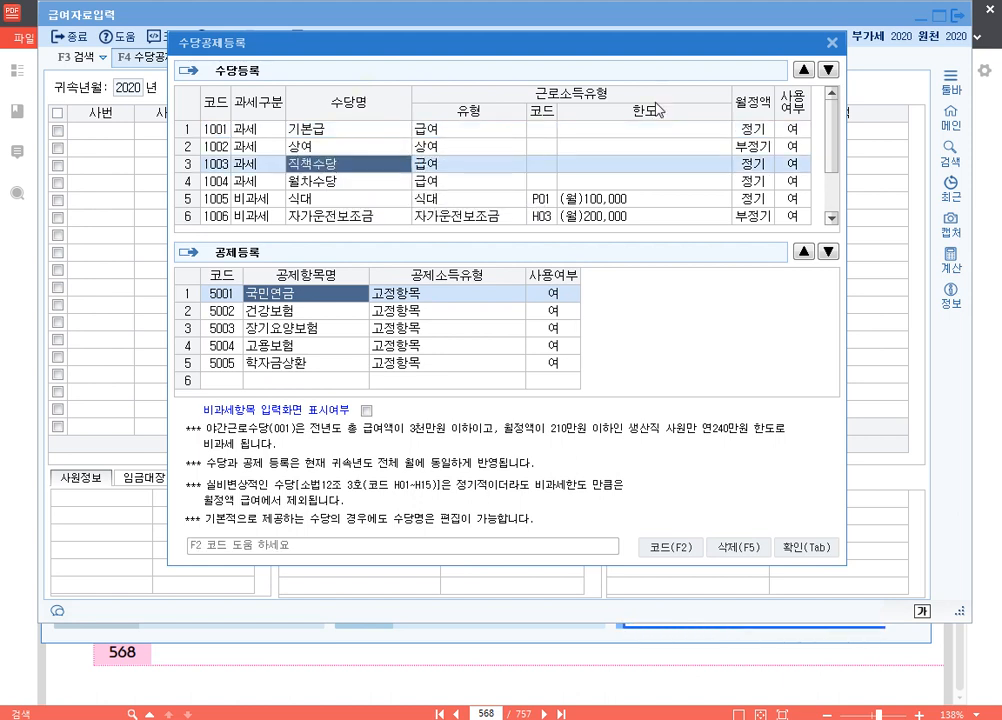
pyautogui.click(801, 72)
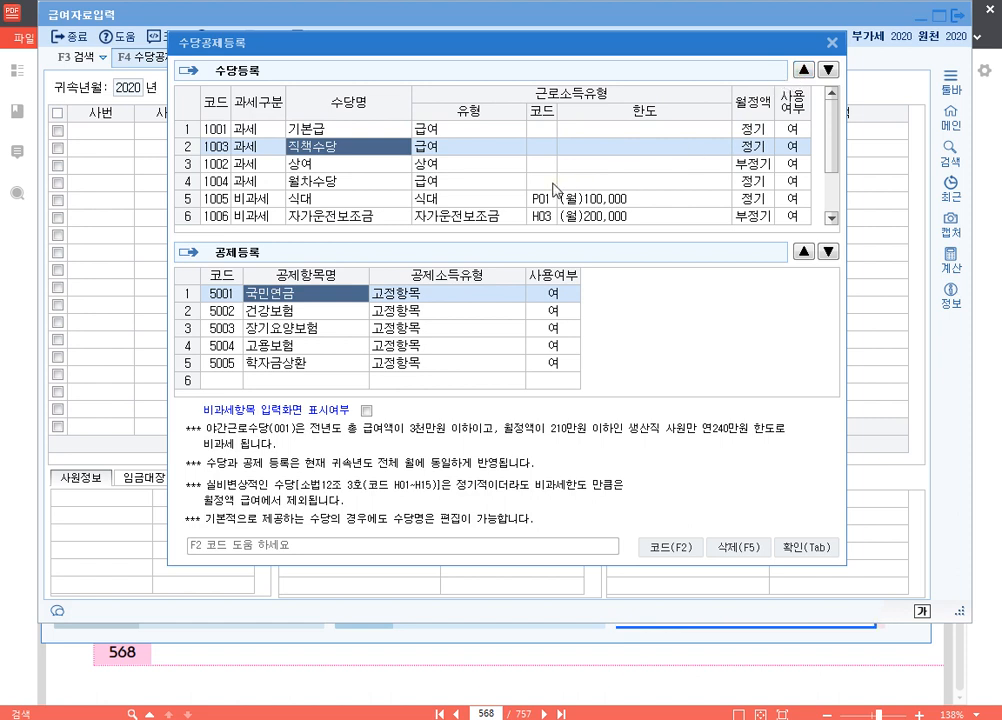
pyautogui.click(385, 198)
pyautogui.click(805, 71)
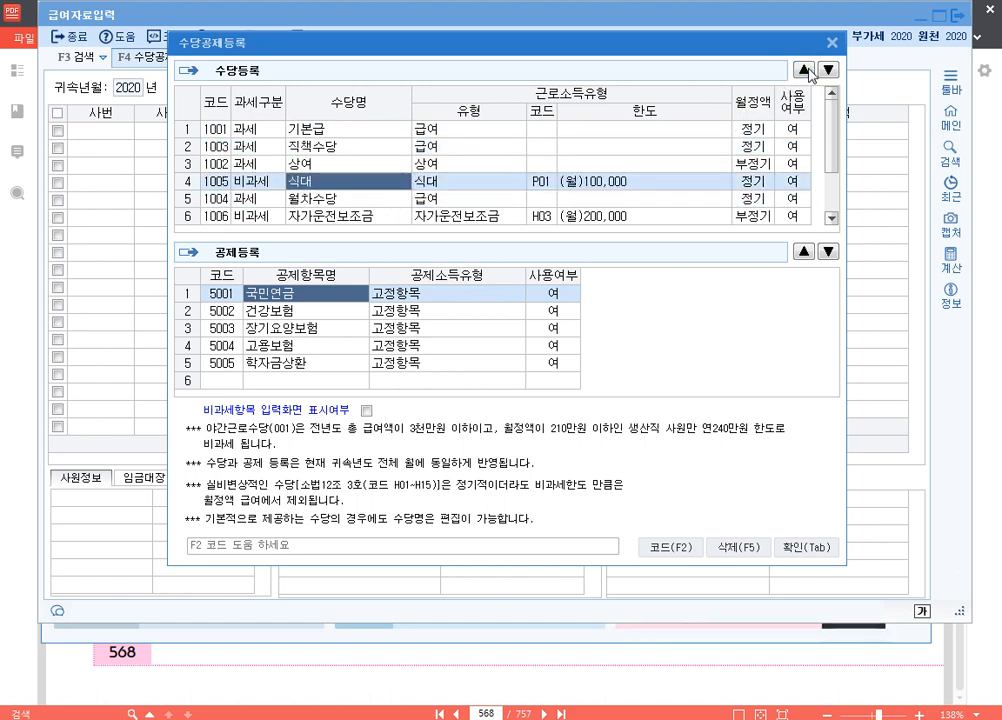
pyautogui.click(804, 70)
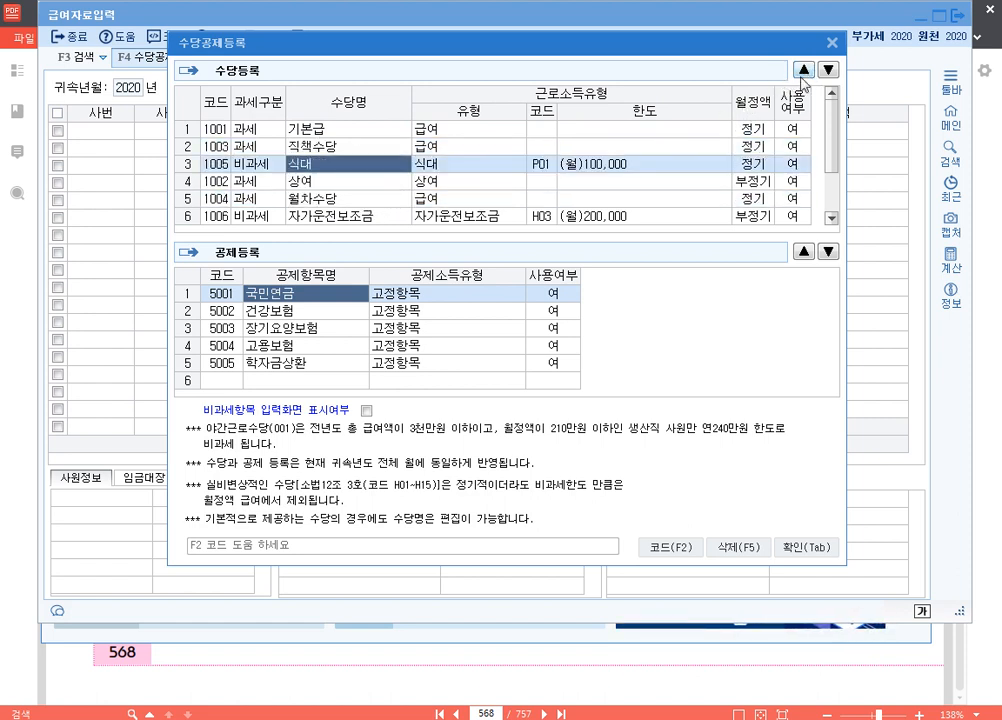
pyautogui.click(330, 216)
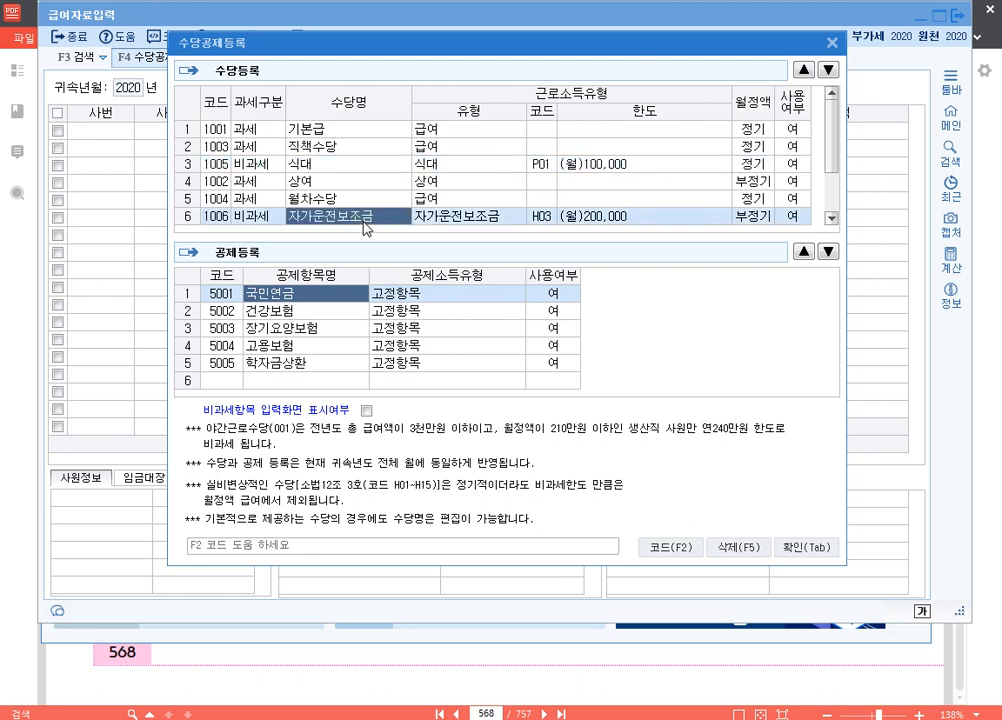
pyautogui.click(804, 70)
pyautogui.click(804, 70)
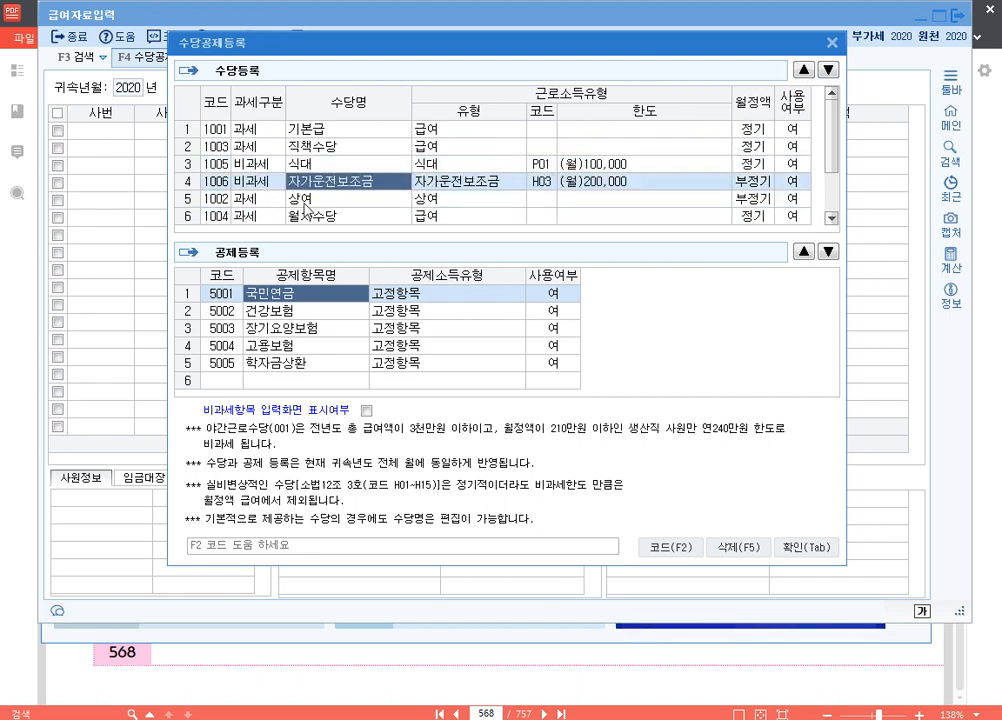
# Step: Add 육아수당 (code Q01) as a 비과세 allowance in the empty row 8 of 수당등록
pyautogui.scroll(-1, 320, 205)
pyautogui.click(262, 218)
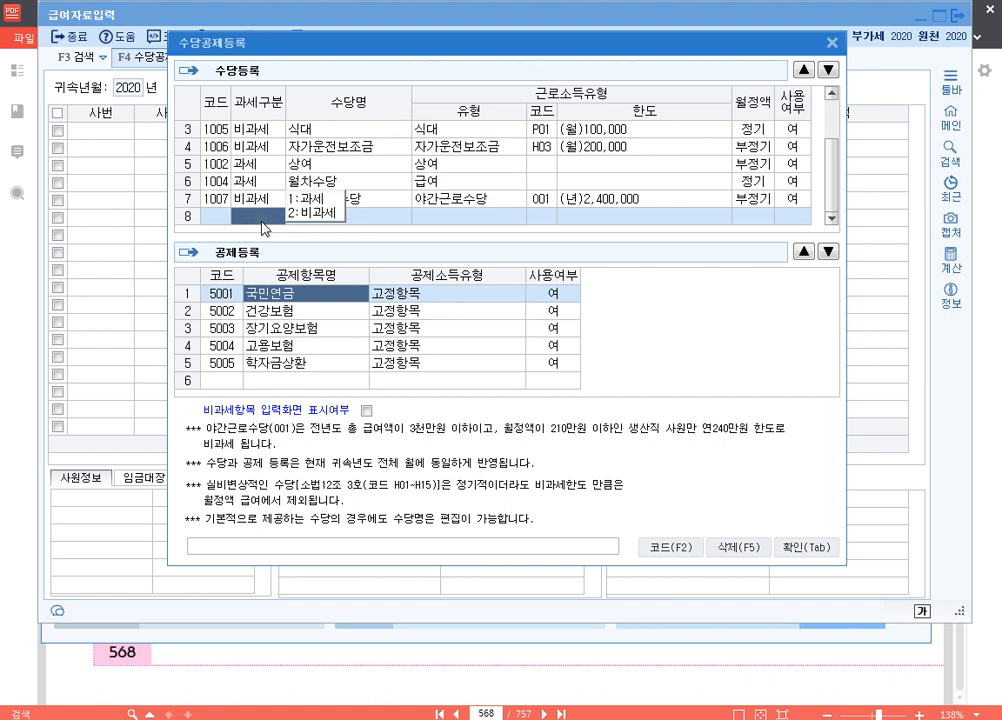
pyautogui.press('2')
pyautogui.press('Return')
pyautogui.write('육아')
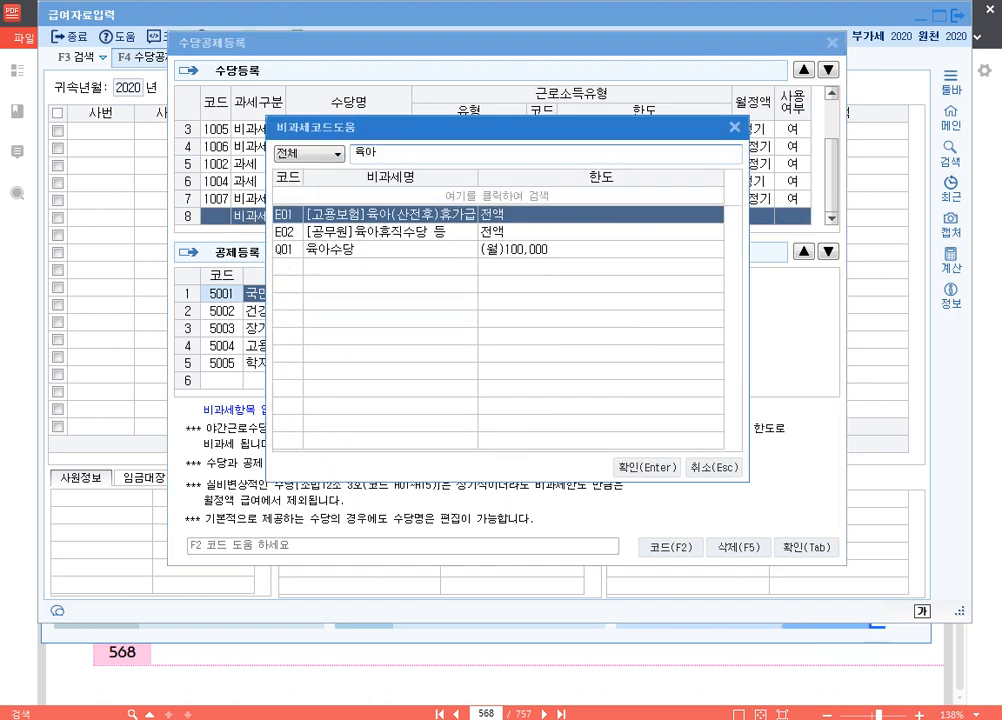
pyautogui.write('수')
pyautogui.press('Return')
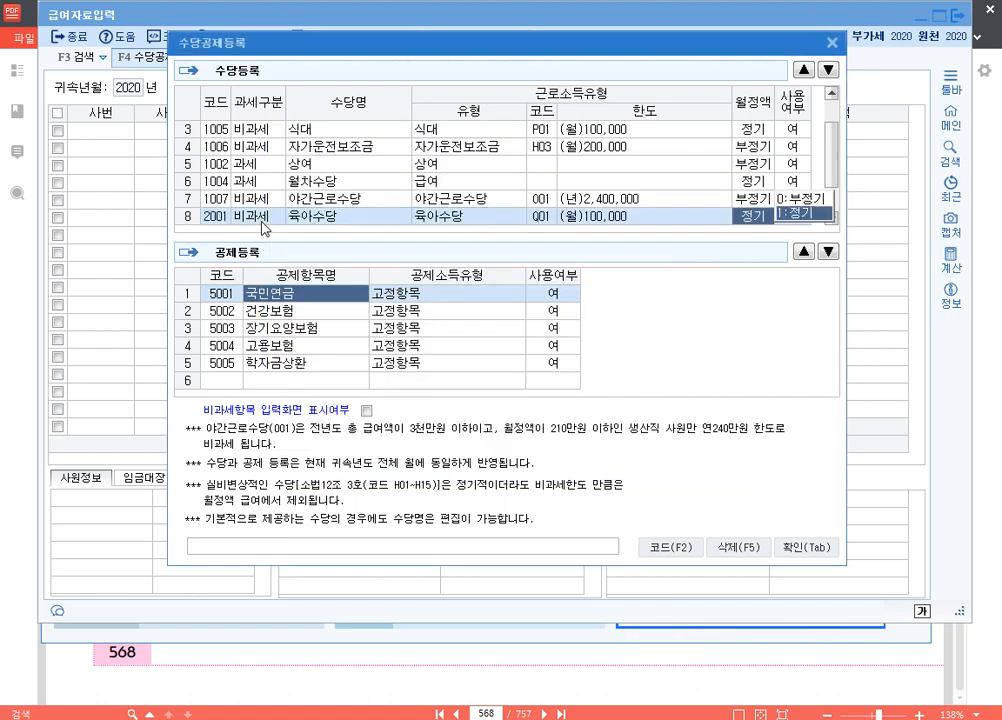
# Step: Add [기업연구소]연구보조비 (code H10) as a 비과세 allowance in the empty row 9 of 수당등록
pyautogui.scroll(-1, 262, 222)
pyautogui.click(262, 222)
pyautogui.press('2')
pyautogui.press('Return')
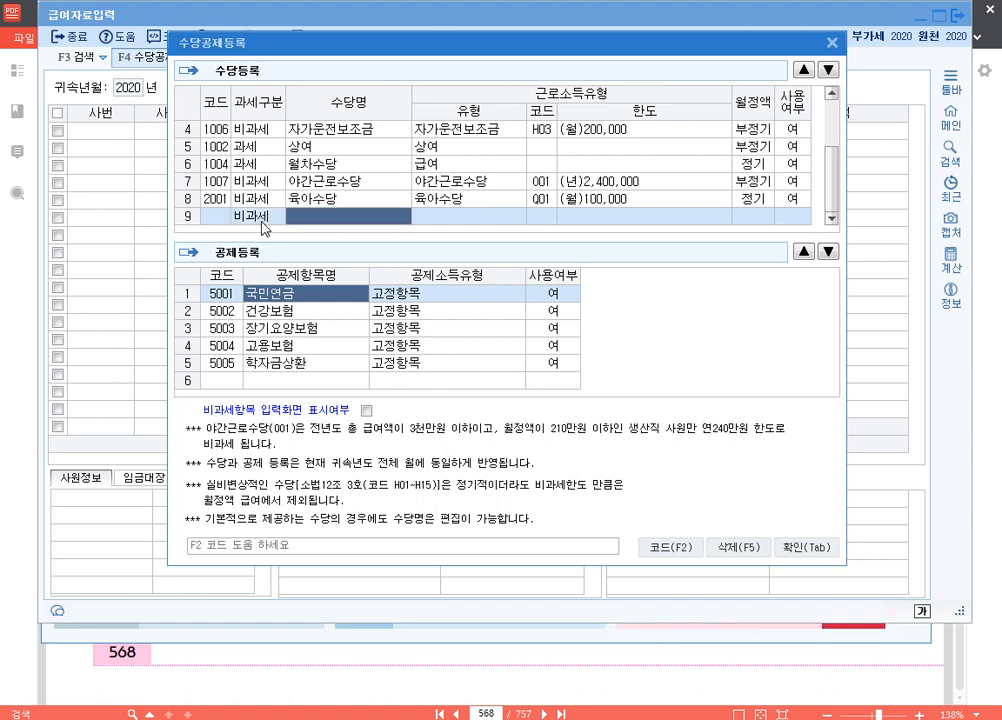
pyautogui.press('F2')
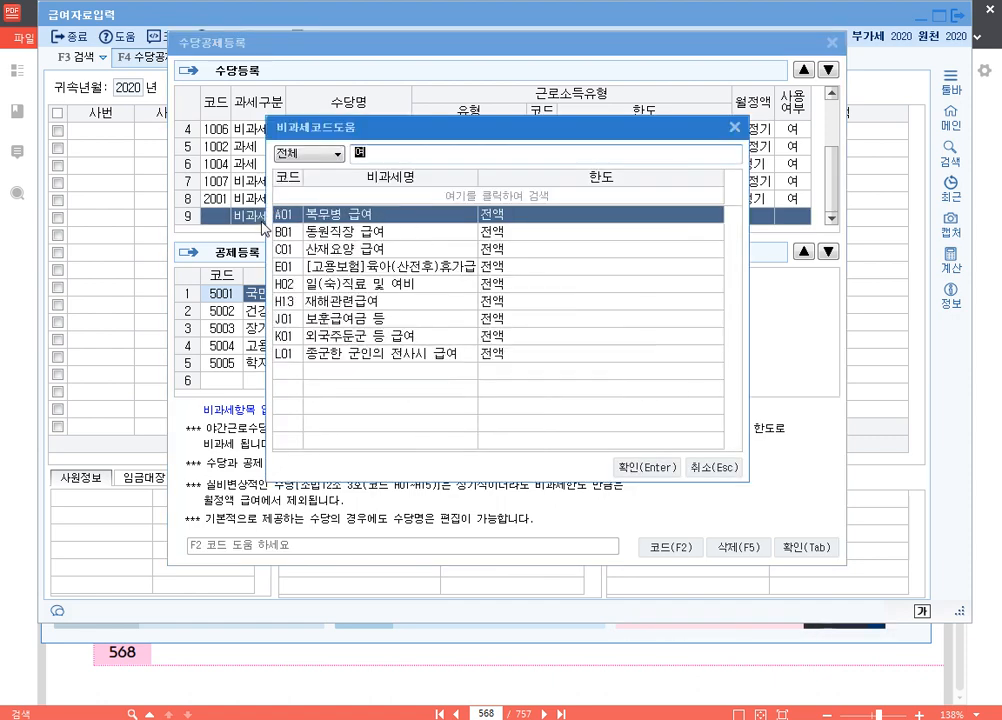
pyautogui.write('연구')
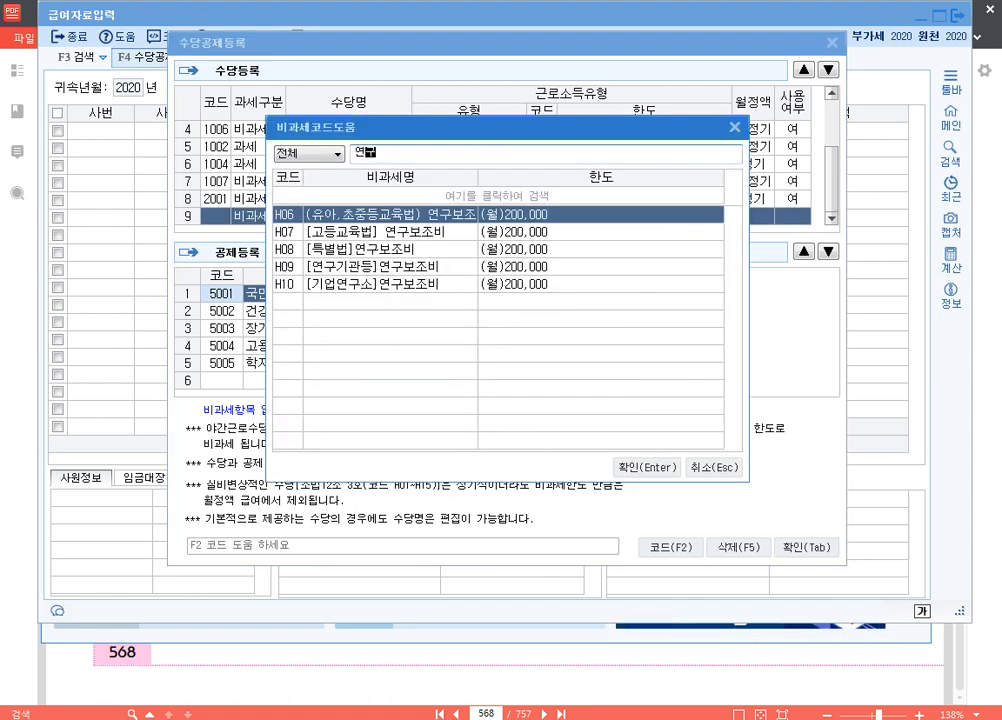
pyautogui.press('Down')
pyautogui.press('Down')
pyautogui.press('Down')
pyautogui.press('Down')
pyautogui.press('Return')
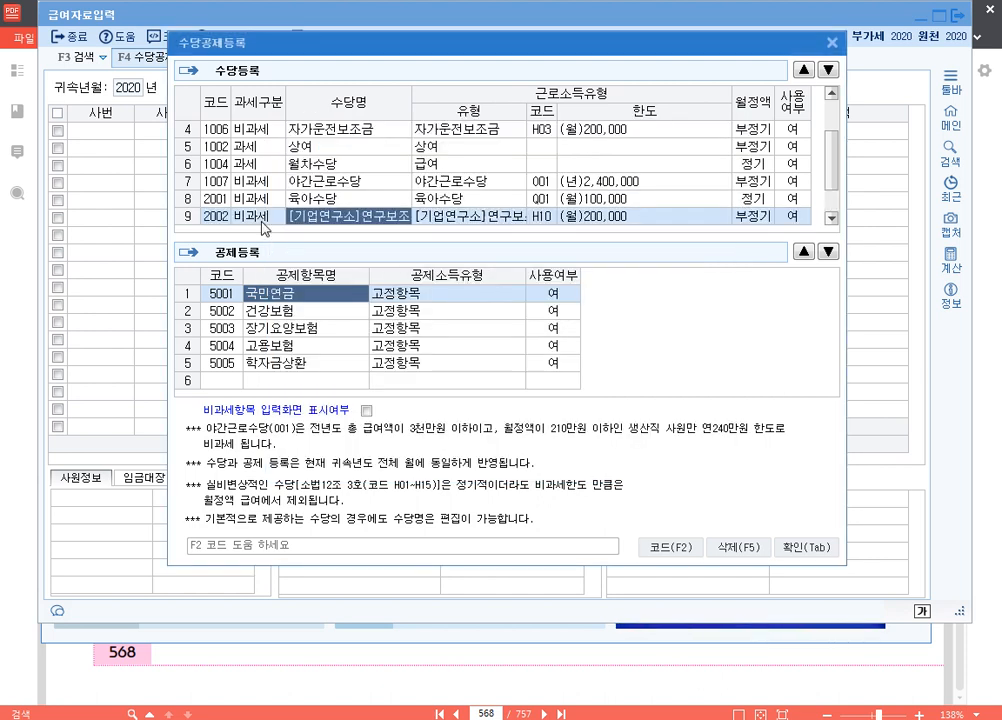
# Step: Rename the new H10 allowance in row 9 as 연구보조비(기업부설연구소)
pyautogui.write('연구보조ㄱ')
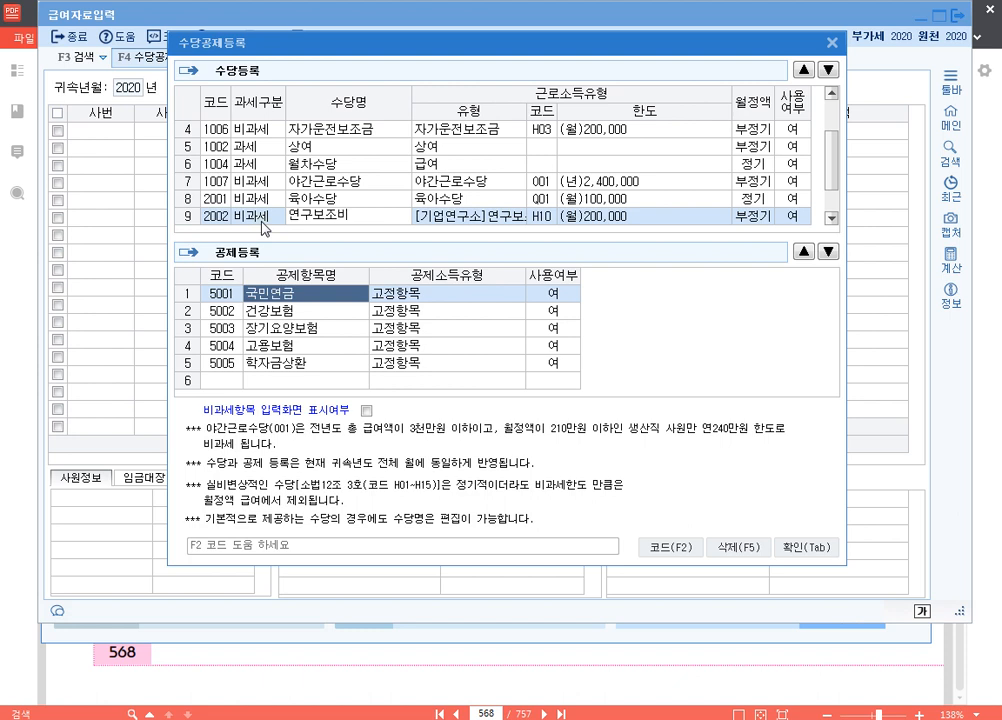
pyautogui.write('(ㄱ기업부설연구소')
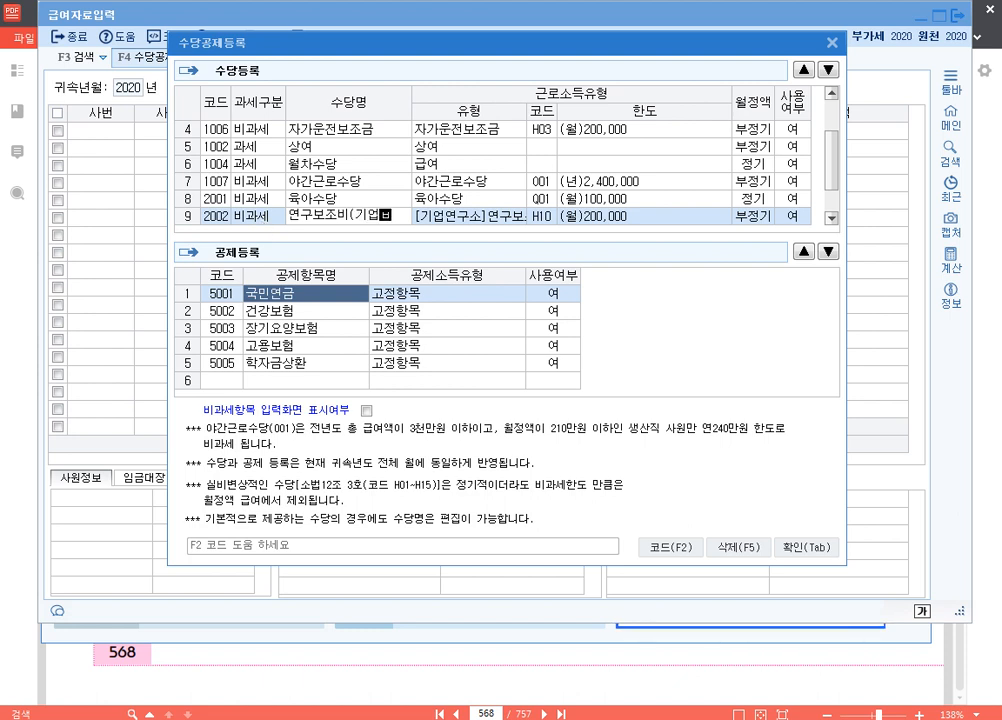
pyautogui.press('Return')
pyautogui.press('Return')
pyautogui.press('Return')
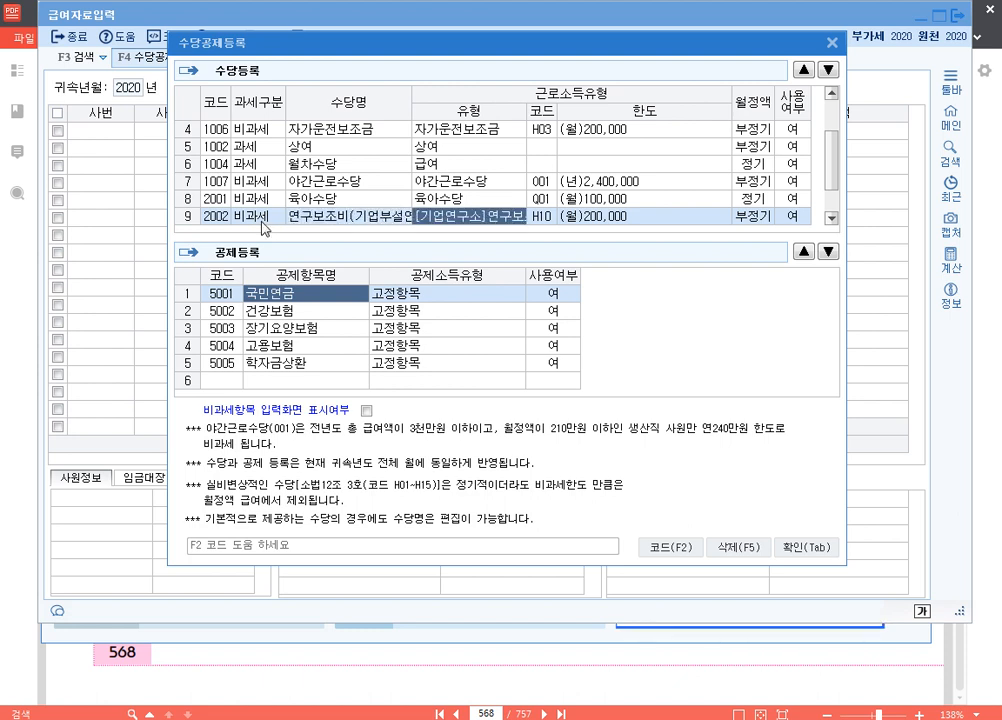
pyautogui.press('Return')
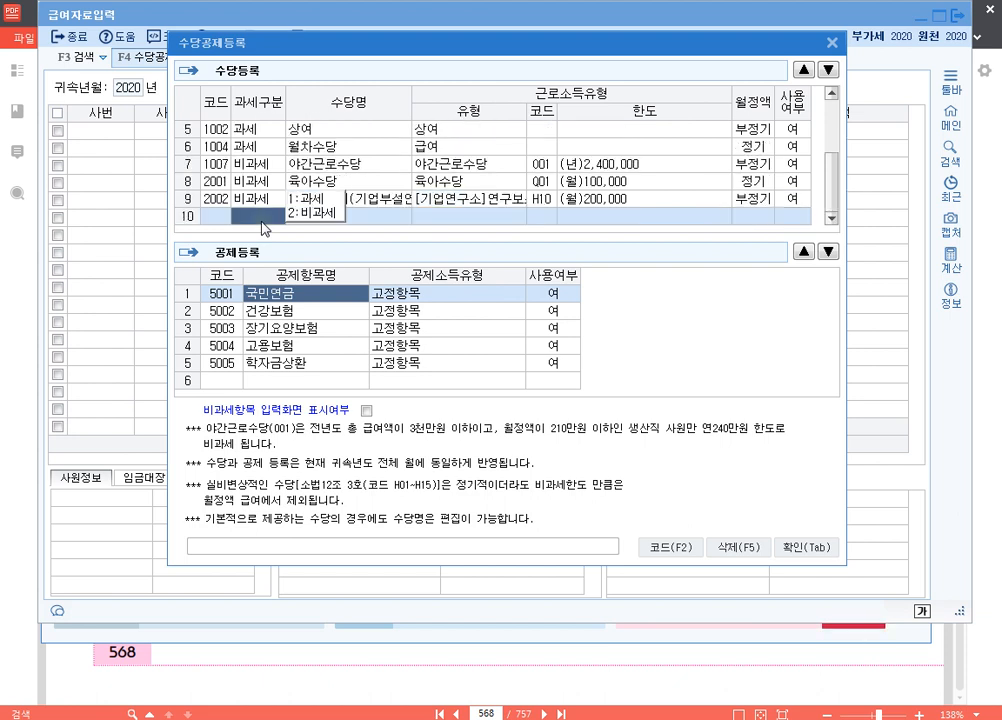
# Step: Move 육아수당 and 연구보조비(기업부설연구소) up so that they directly follow 자가운전보조금, ahead of 상여
pyautogui.press('Up')
pyautogui.press('Right')
pyautogui.press('Up')
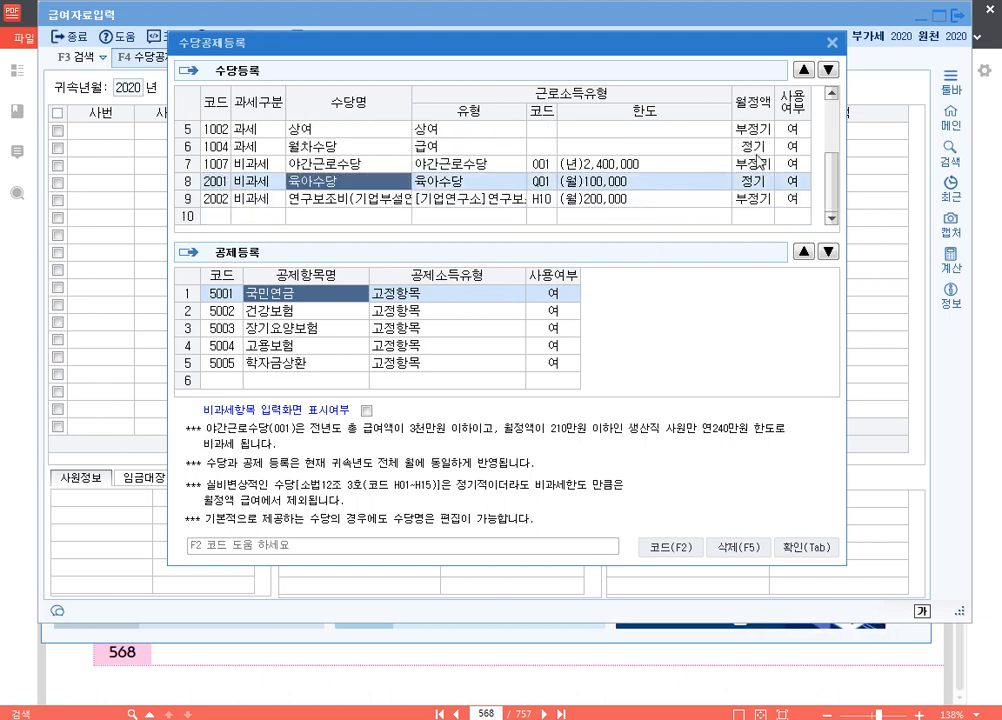
pyautogui.click(803, 69)
pyautogui.click(803, 69)
pyautogui.click(803, 69)
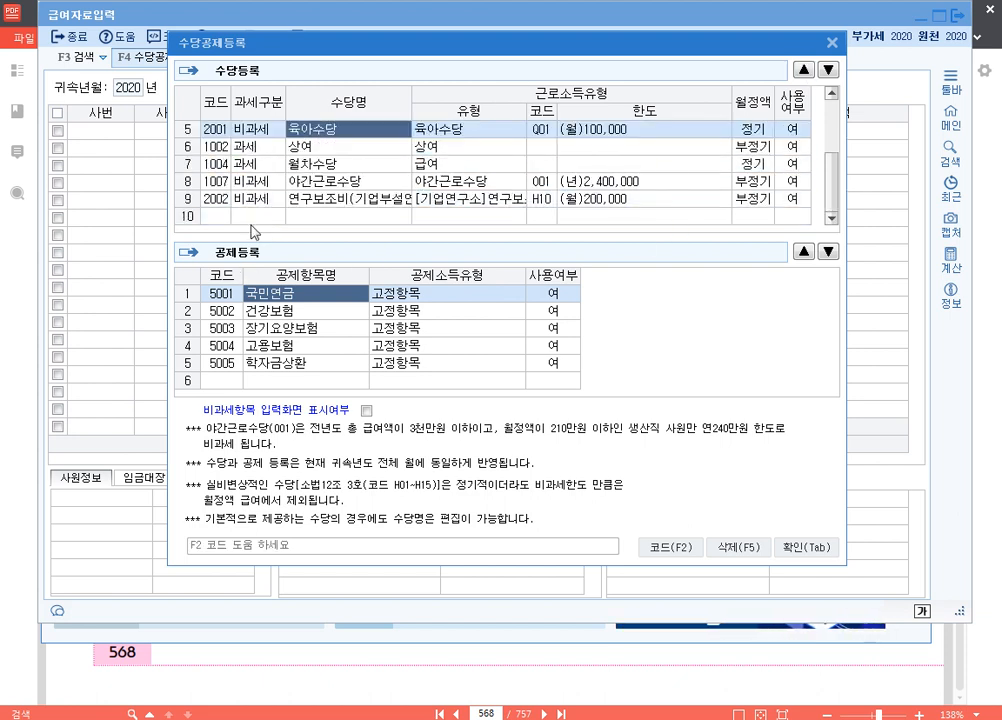
pyautogui.click(320, 199)
pyautogui.click(803, 69)
pyautogui.click(803, 69)
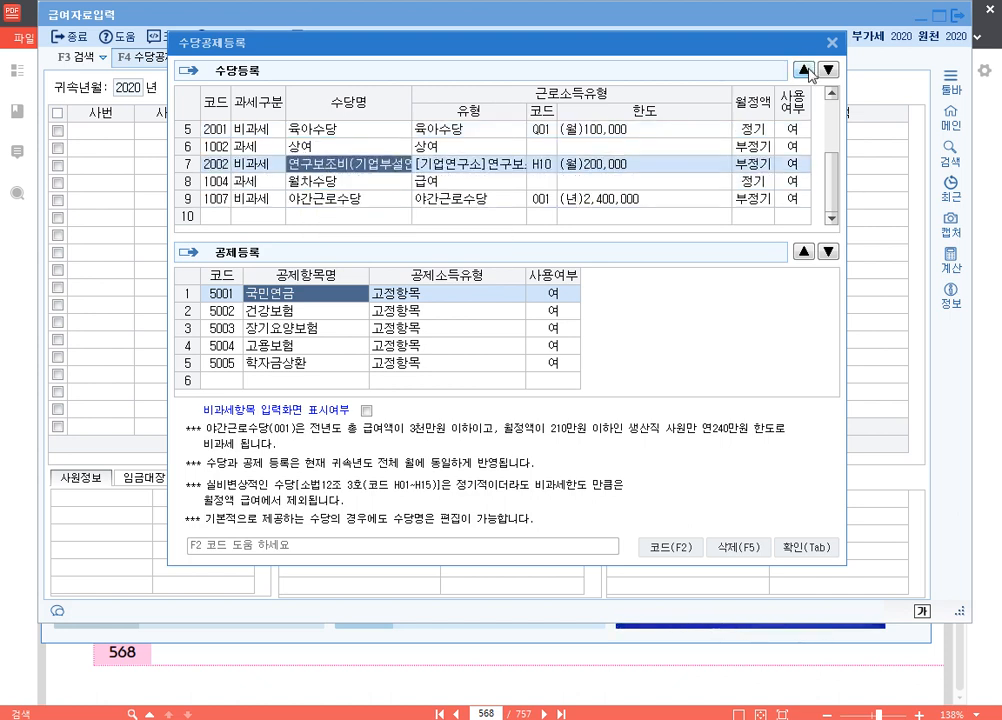
pyautogui.click(803, 69)
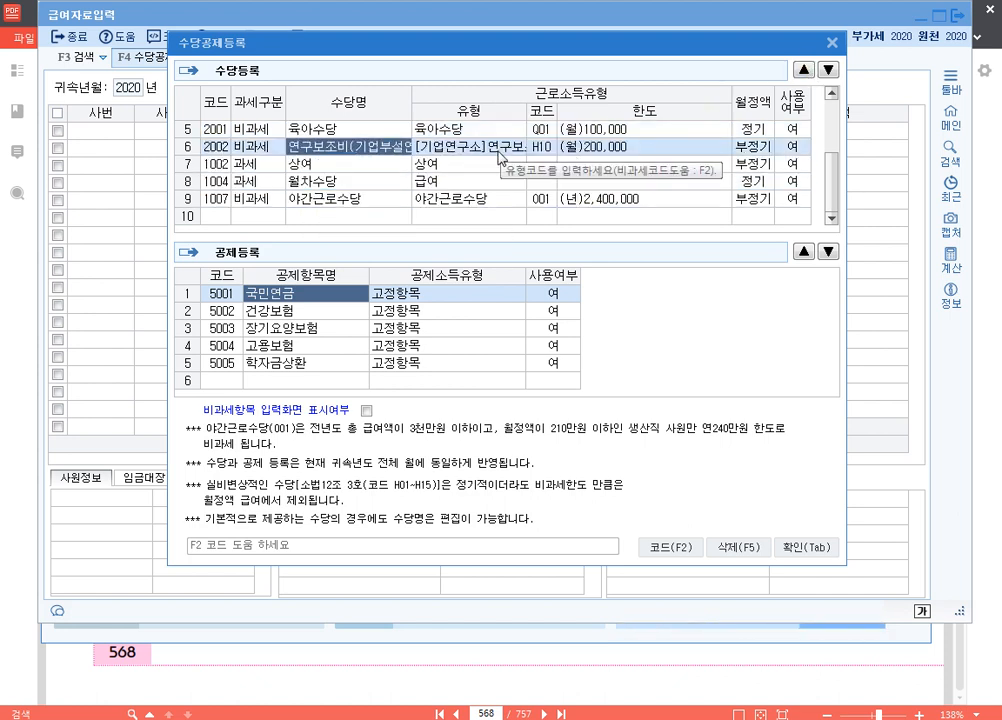
pyautogui.scroll(1, 504, 154)
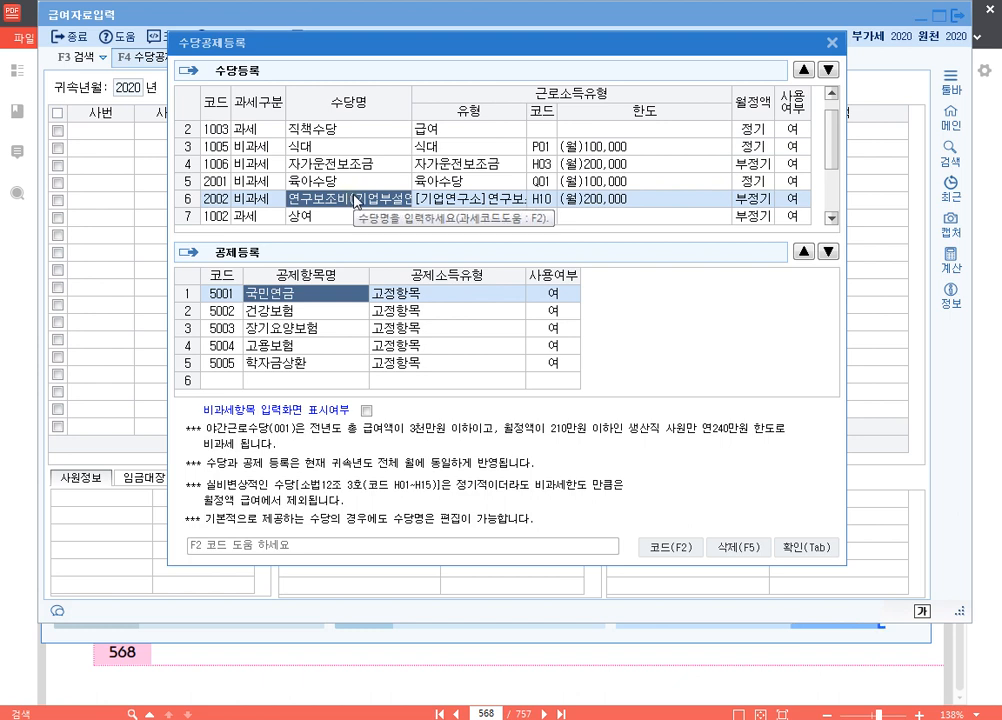
pyautogui.scroll(1, 355, 200)
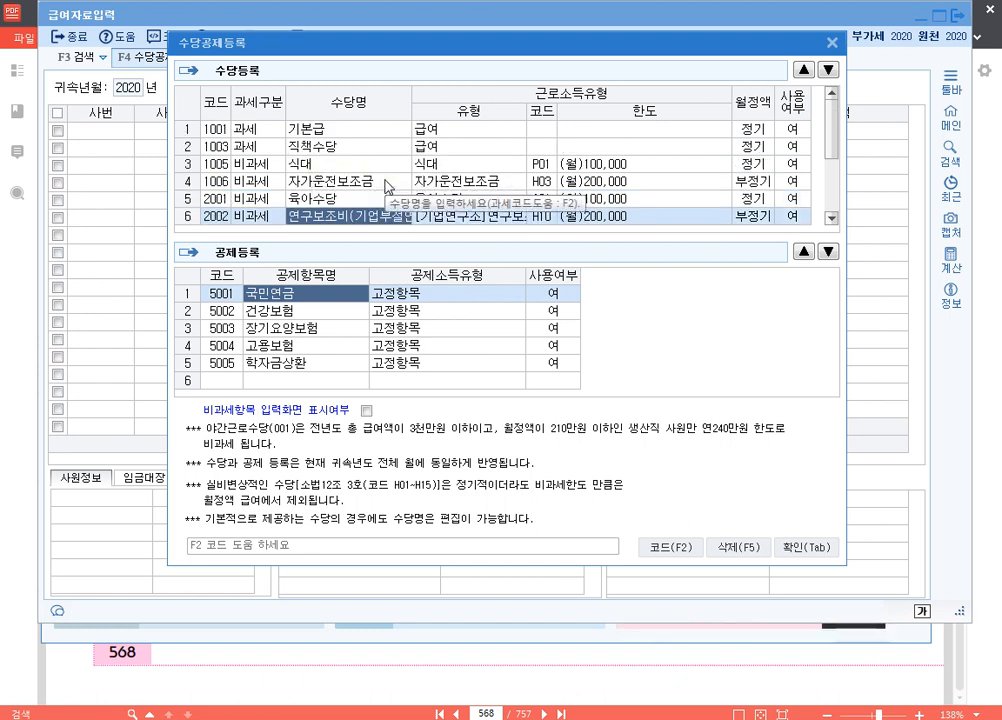
# Step: Try to set the 사용여부 of 상여 to 부 in 수당등록
pyautogui.scroll(-1, 390, 192)
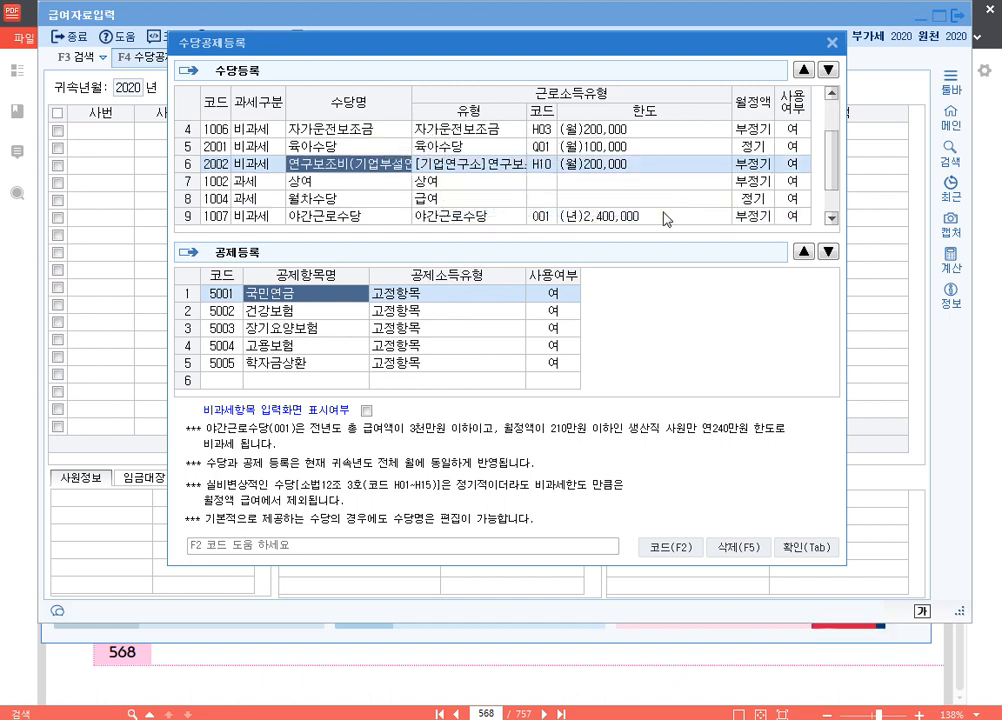
pyautogui.click(790, 182)
pyautogui.click(739, 164)
pyautogui.click(653, 329)
# Step: Set the 사용여부 of 월차수당 and 야간근로수당 to 부 and confirm the 수당공제등록 settings
pyautogui.click(788, 199)
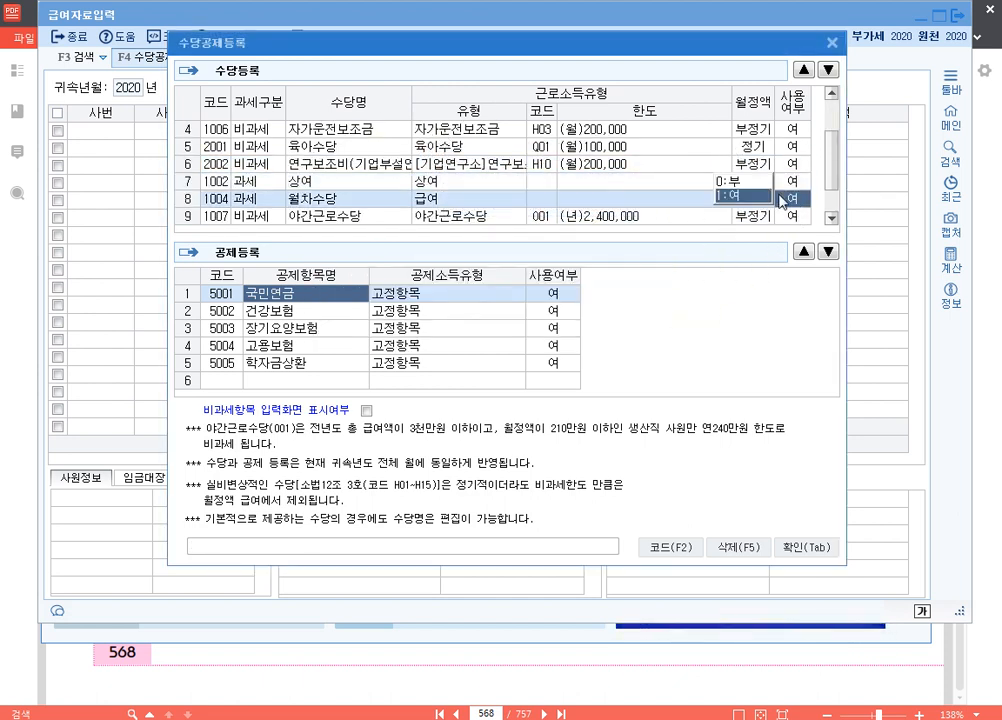
pyautogui.click(733, 182)
pyautogui.click(787, 216)
pyautogui.click(741, 200)
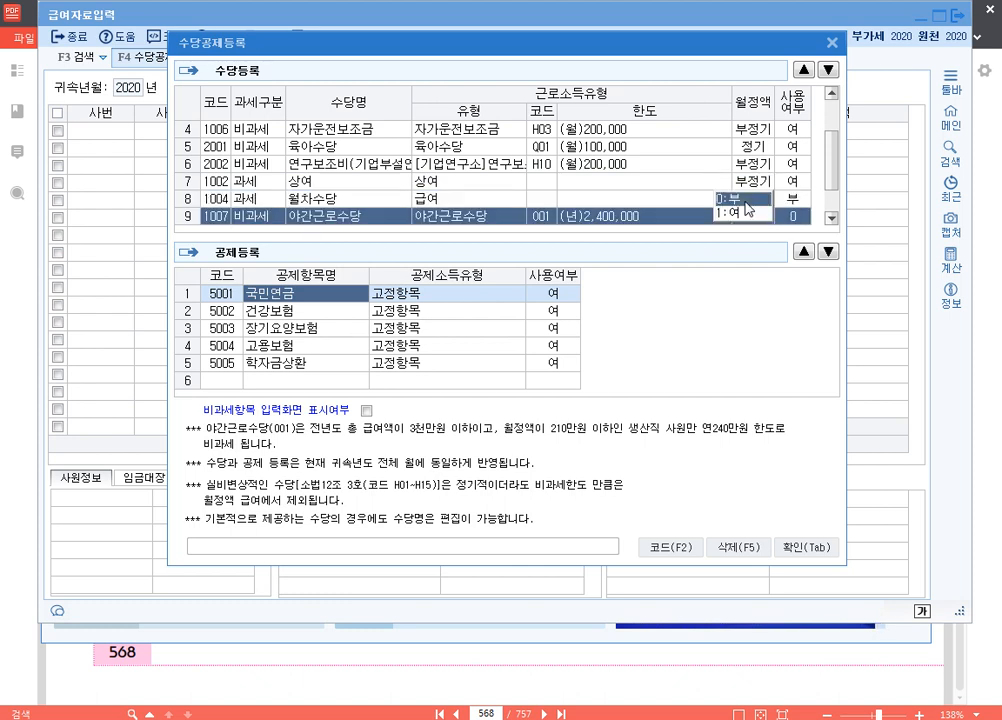
pyautogui.press('Return')
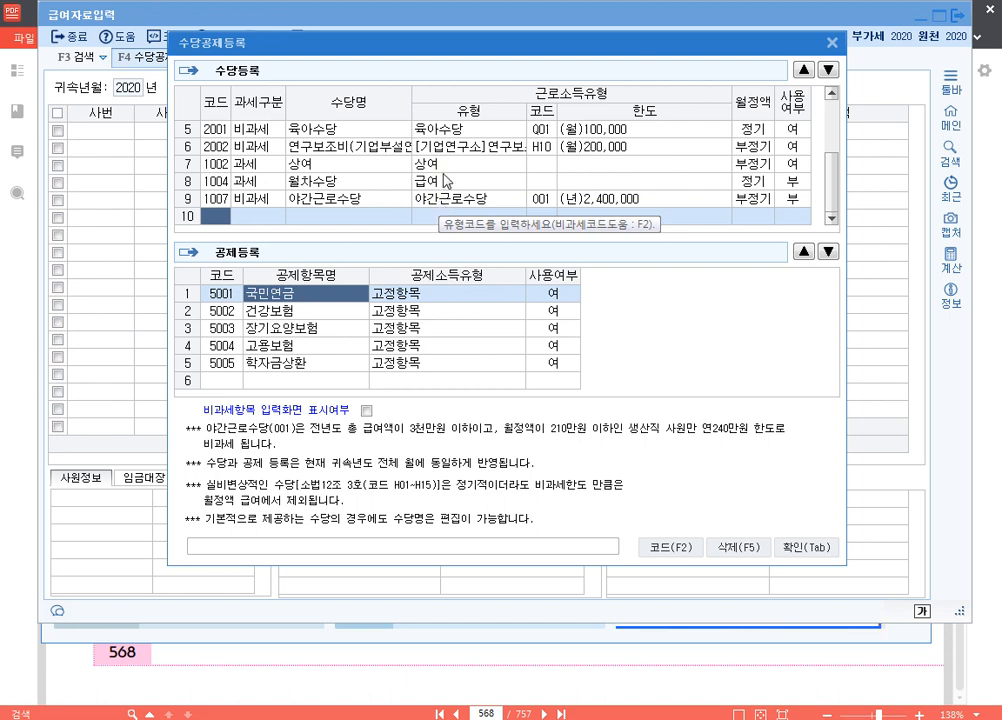
pyautogui.scroll(1, 441, 208)
pyautogui.scroll(1, 372, 207)
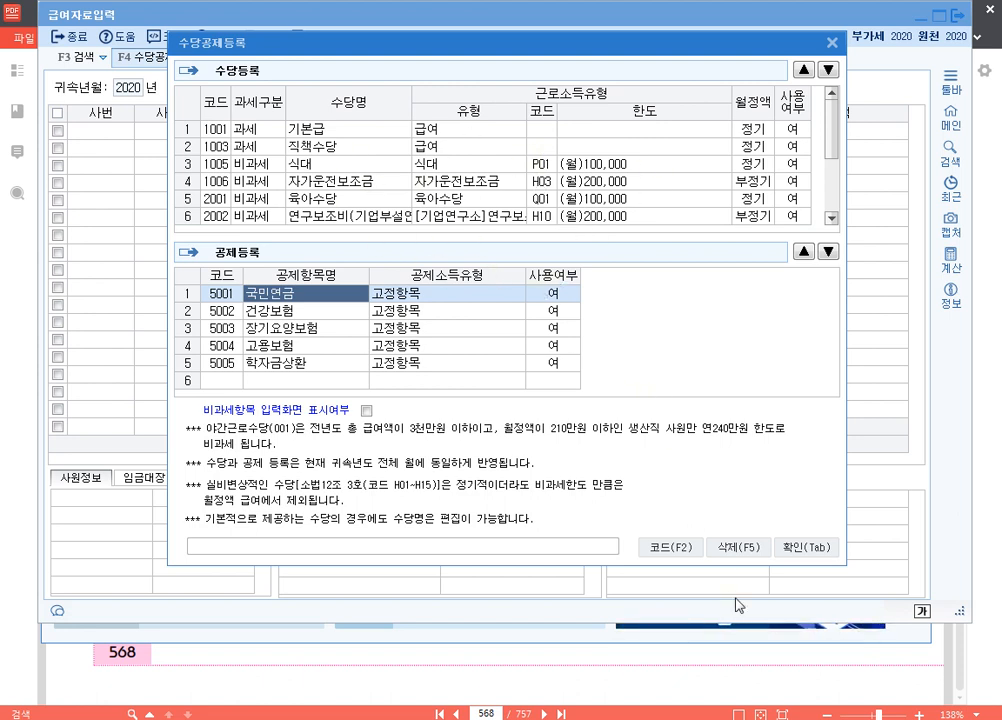
pyautogui.click(800, 552)
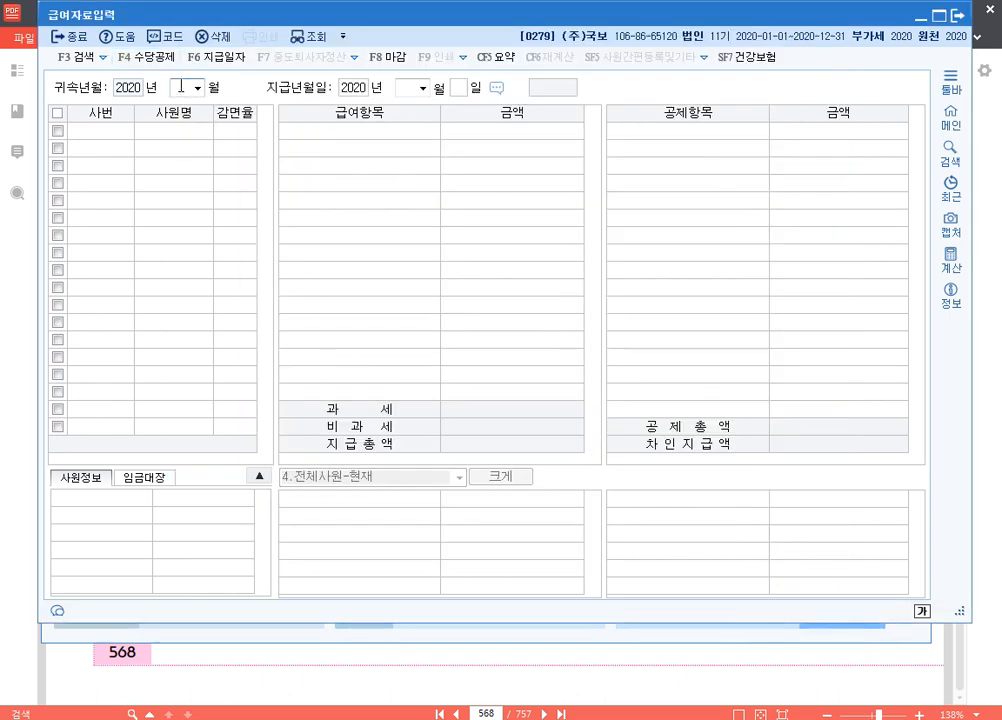
# Step: Load the January 2020 payroll with payment date 2020-01-31, declining to include the previous month's 임금대장 in the copy
pyautogui.write('1')
pyautogui.press('Return')
pyautogui.press('Return')
pyautogui.press('Return')
pyautogui.press('Return')
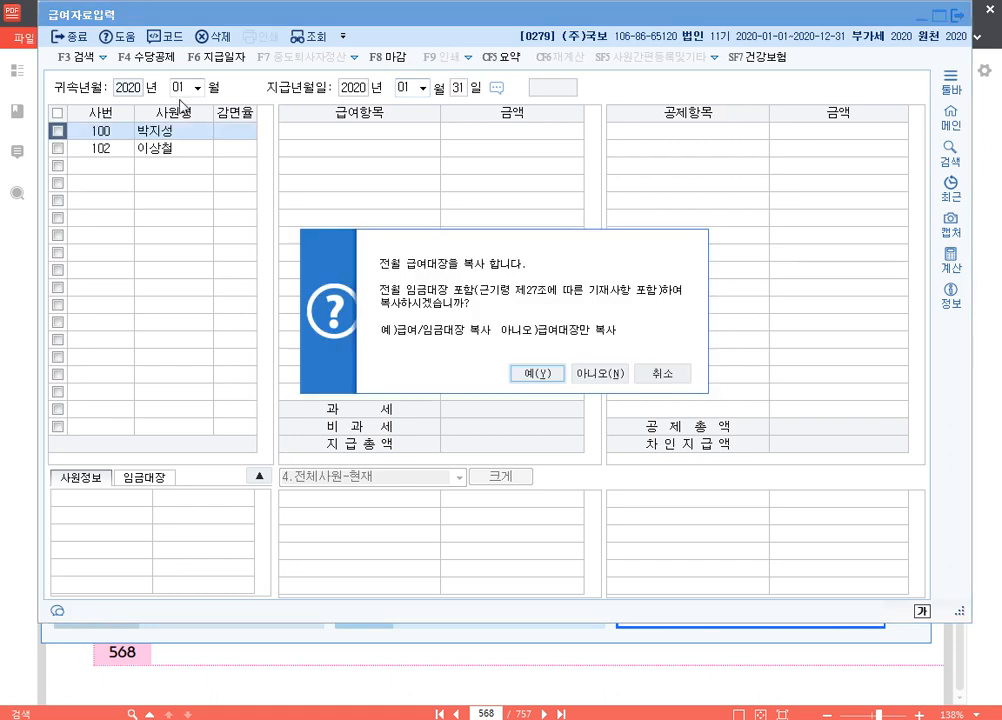
pyautogui.press('Right')
pyautogui.press('Return')
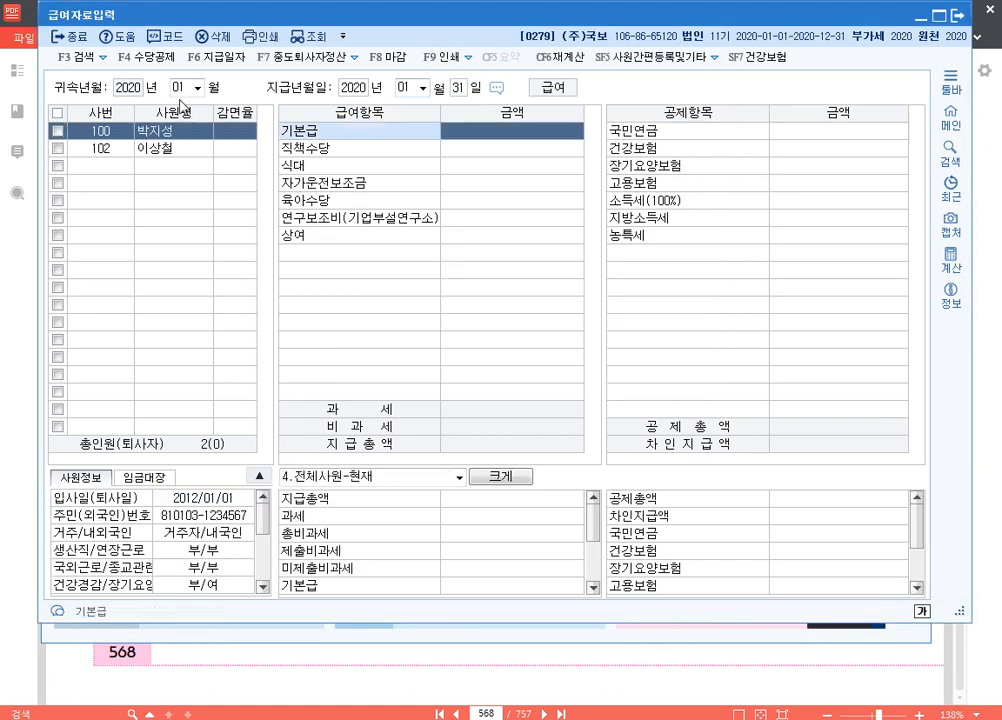
# Step: Enter the first employee's pay: 기본급 3,750,000, 직책수당 500,000, 식대 150,000, 자가운전보조금 300,000, 육아수당 100,000 and 연구보조비 200,000
pyautogui.write('3750000')
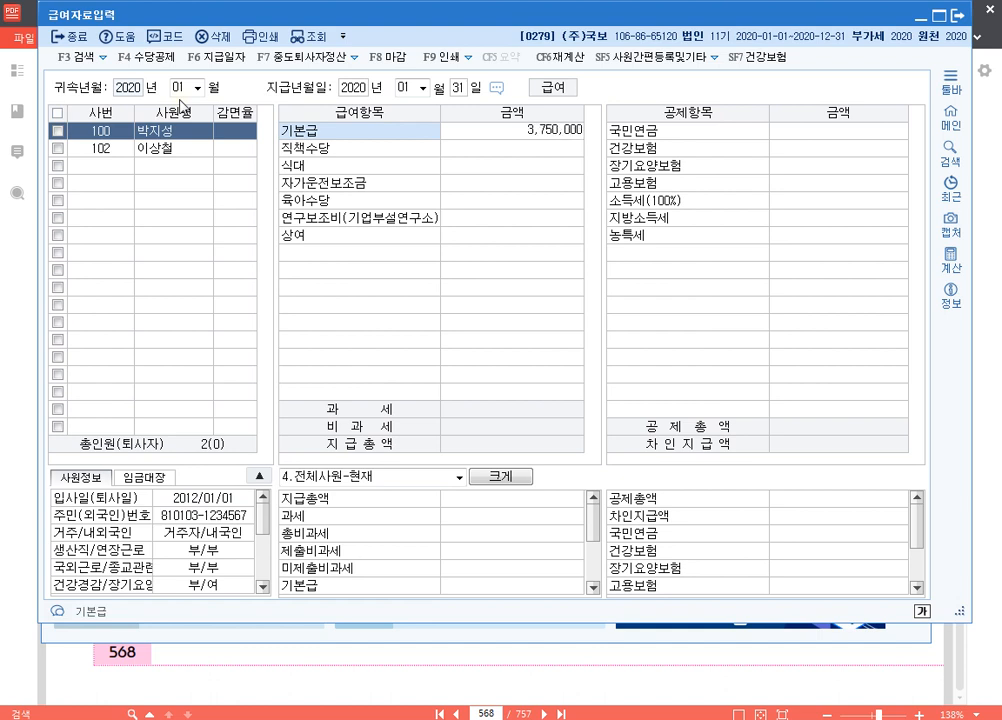
pyautogui.press('Return')
pyautogui.write('5000000')
pyautogui.press('Return')
pyautogui.write('150000')
pyautogui.press('Return')
pyautogui.write('3000000')
pyautogui.press('Return')
pyautogui.write('100000')
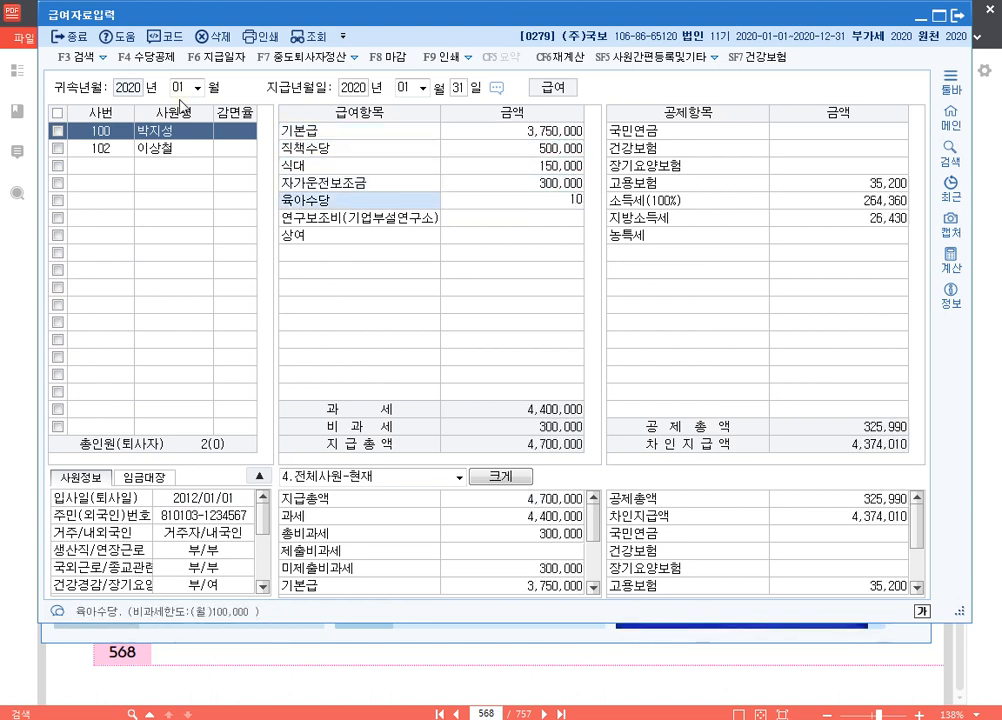
pyautogui.press('Return')
pyautogui.write('200000')
pyautogui.press('Return')
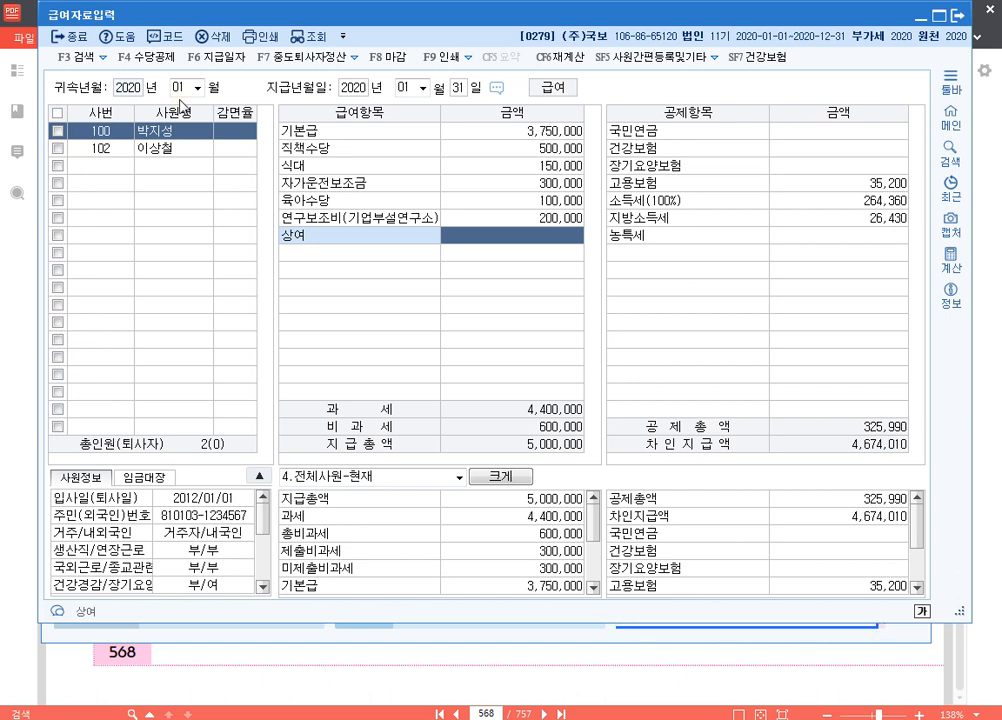
# Step: Close 급여자료입력, switch to the PDF and go to question [1] of 문제5 on page 577
pyautogui.click(960, 16)
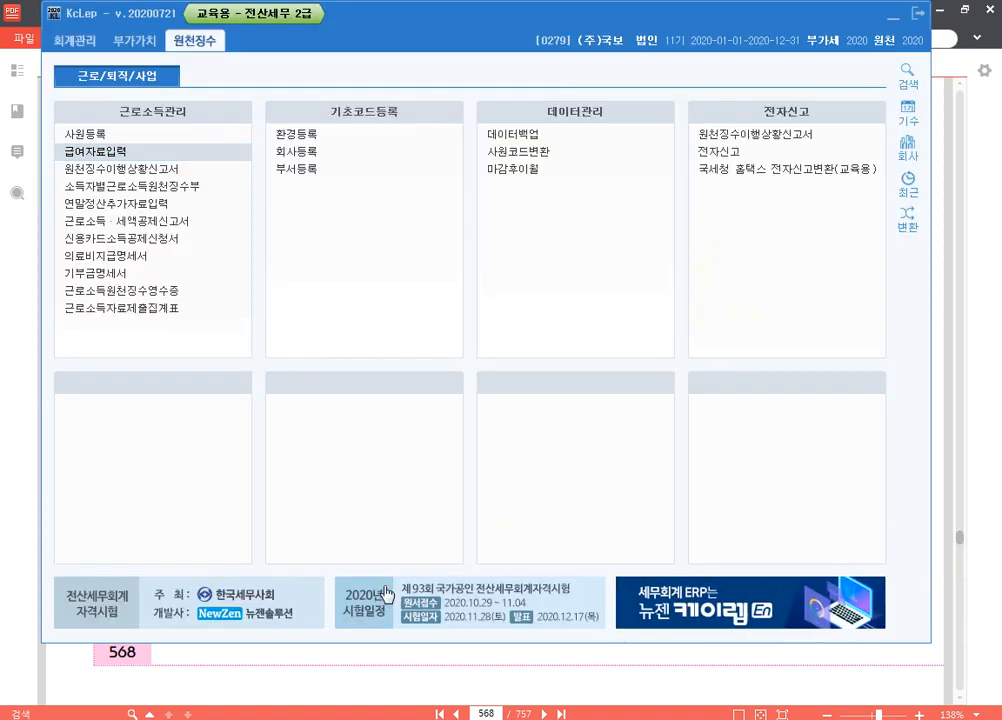
pyautogui.click(476, 714)
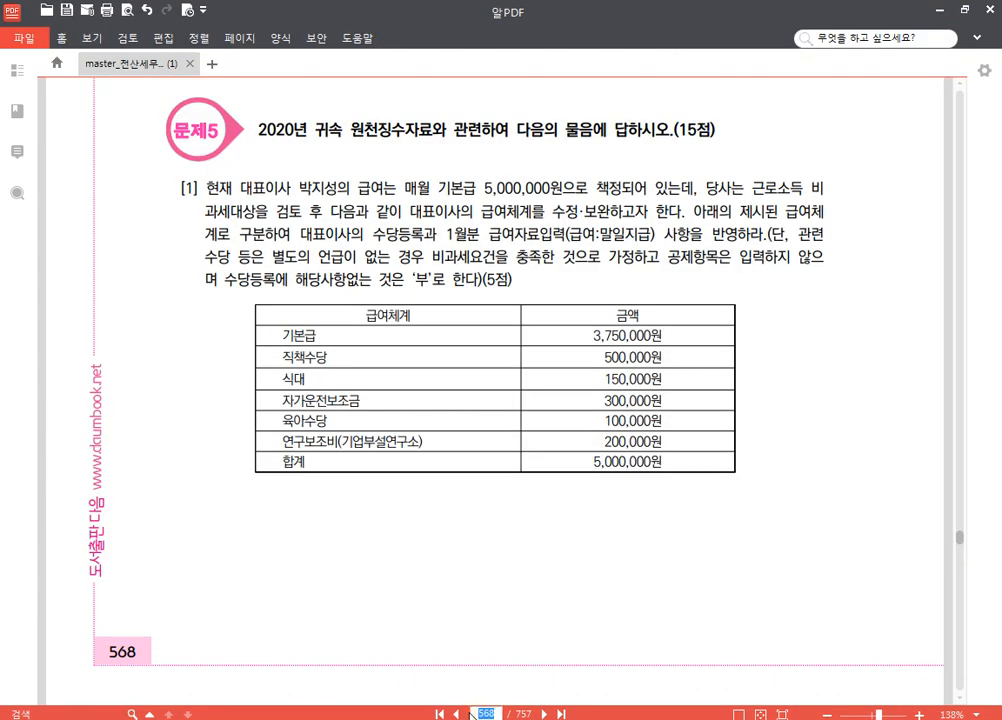
pyautogui.write('577')
pyautogui.press('Return')
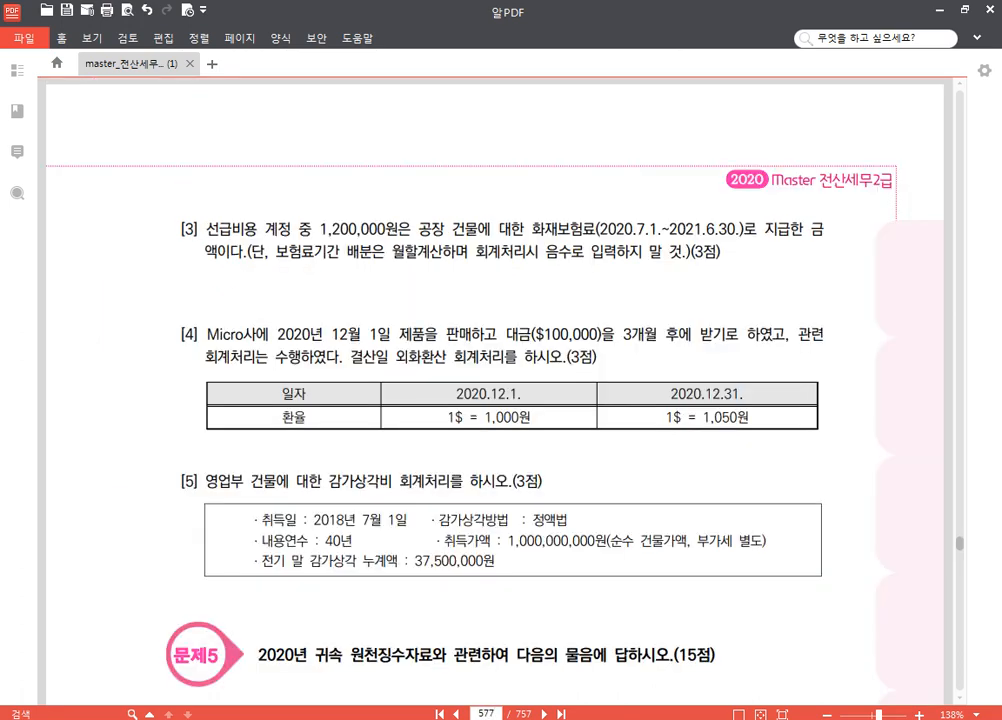
pyautogui.scroll(-3, 509, 435)
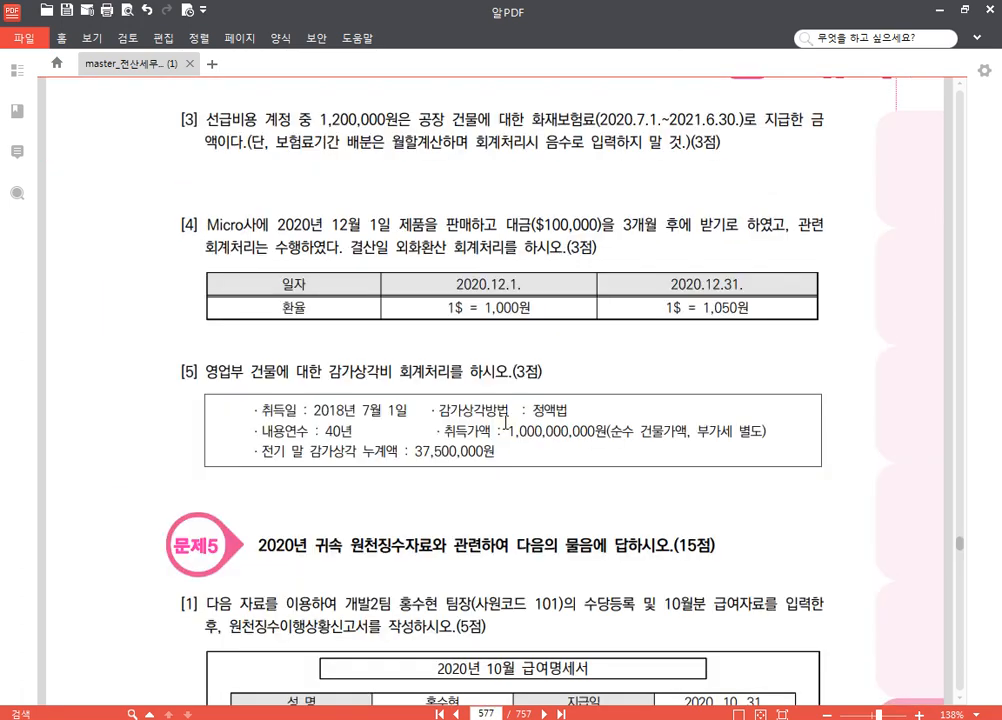
pyautogui.scroll(-2, 509, 435)
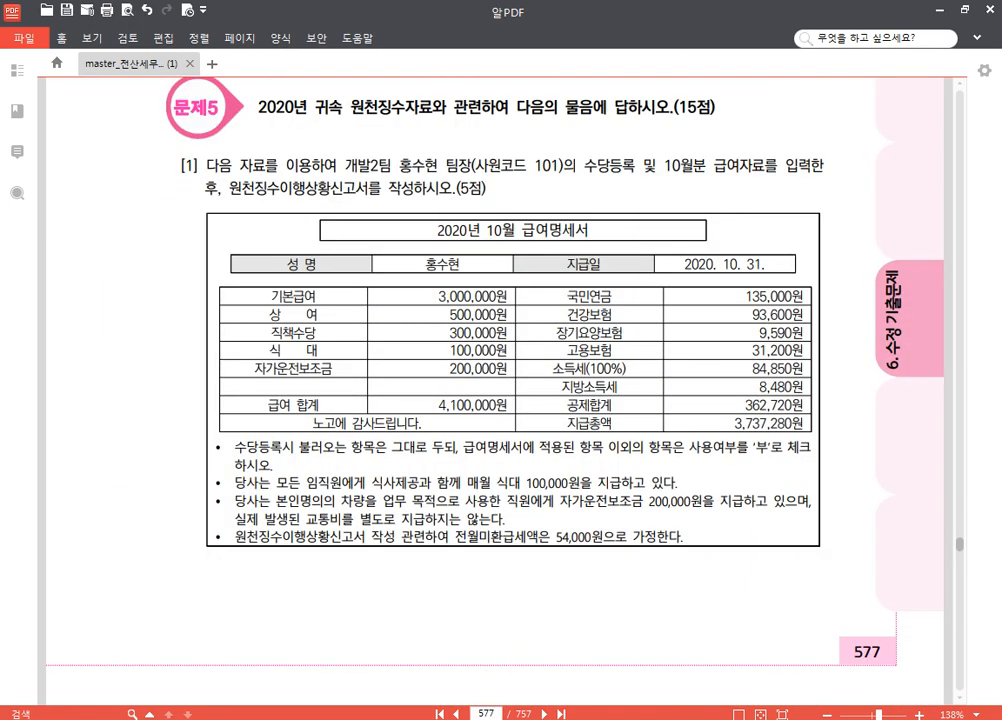
# Step: Switch to KcLep and change the working company to (주)소백산업 (code 0280)
pyautogui.hotkey('alt', 'Tab')
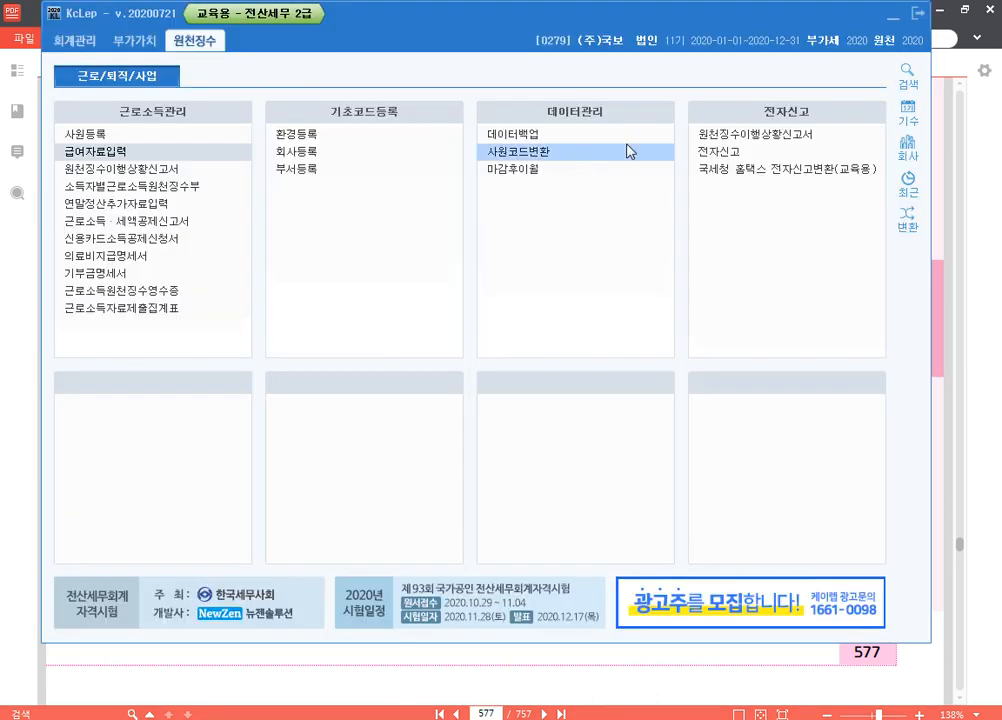
pyautogui.click(919, 157)
pyautogui.write('280')
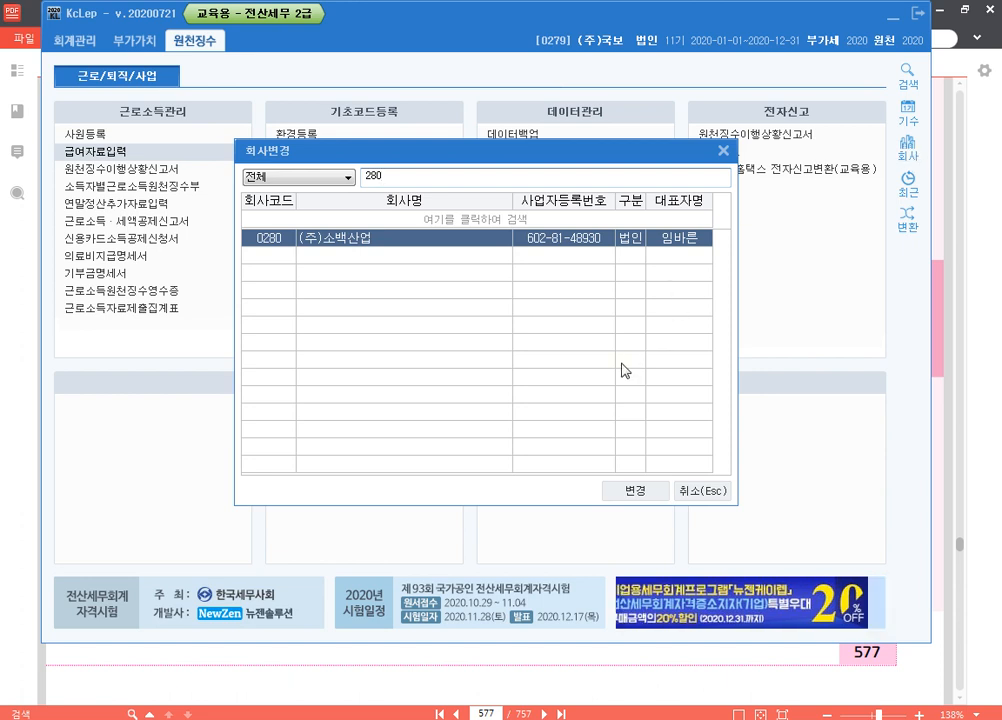
pyautogui.click(641, 492)
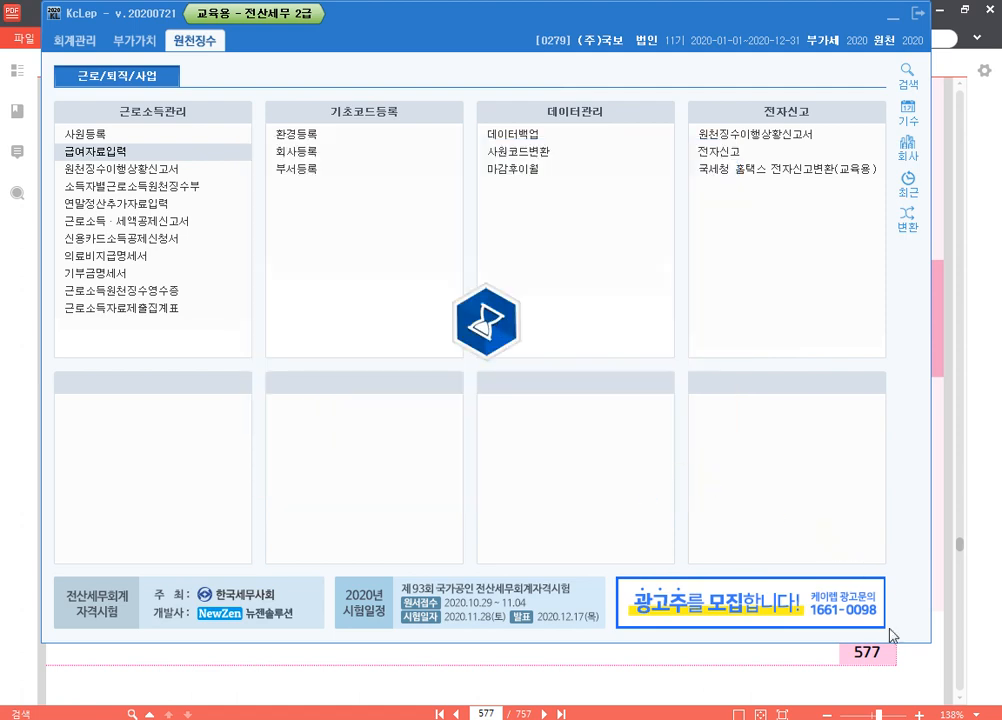
# Step: Switch back to the PDF and read the October 2020 payslip and the notes of question [1] on page 577
pyautogui.click(577, 675)
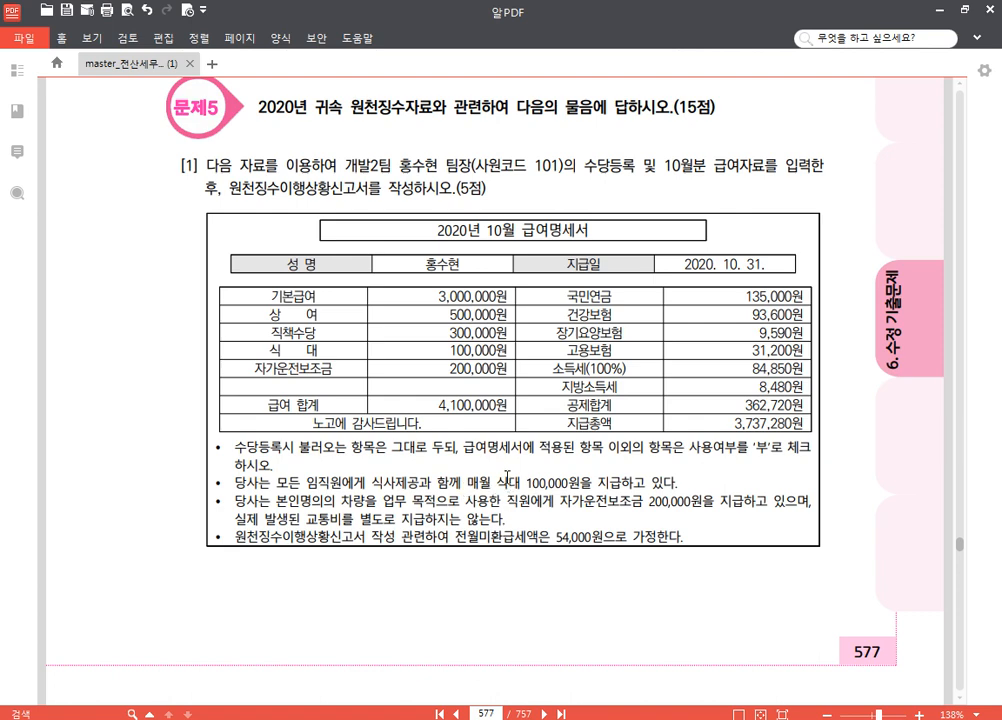
pyautogui.scroll(-2, 507, 477)
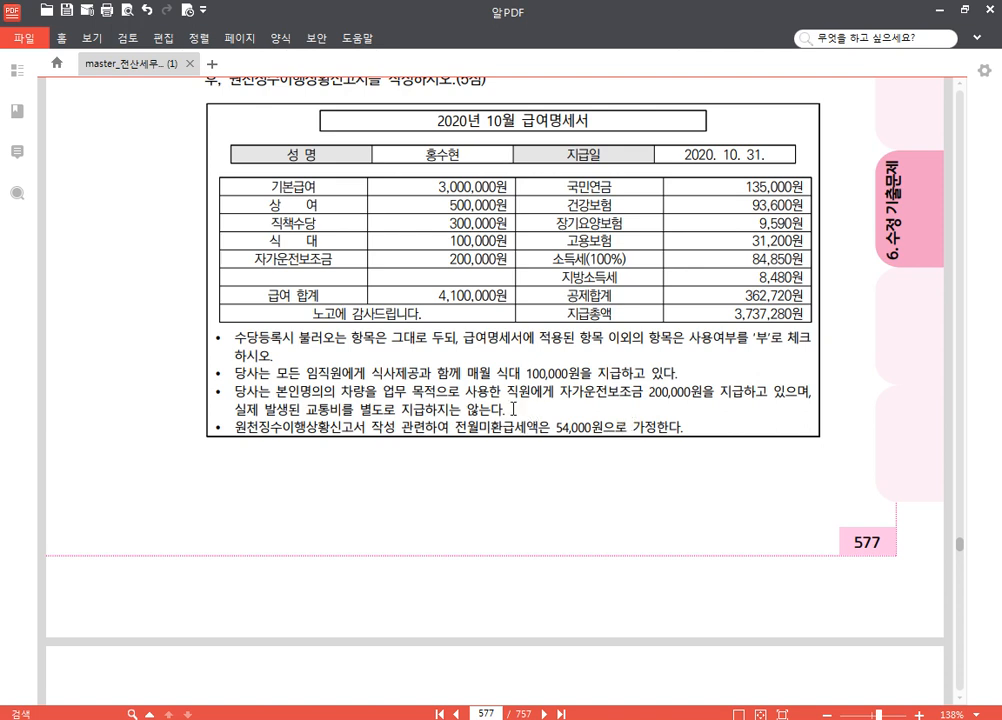
# Step: Review question [1] on page 577, switch to KcLep and open the 수당공제등록 settings of 급여자료입력
pyautogui.scroll(2, 513, 407)
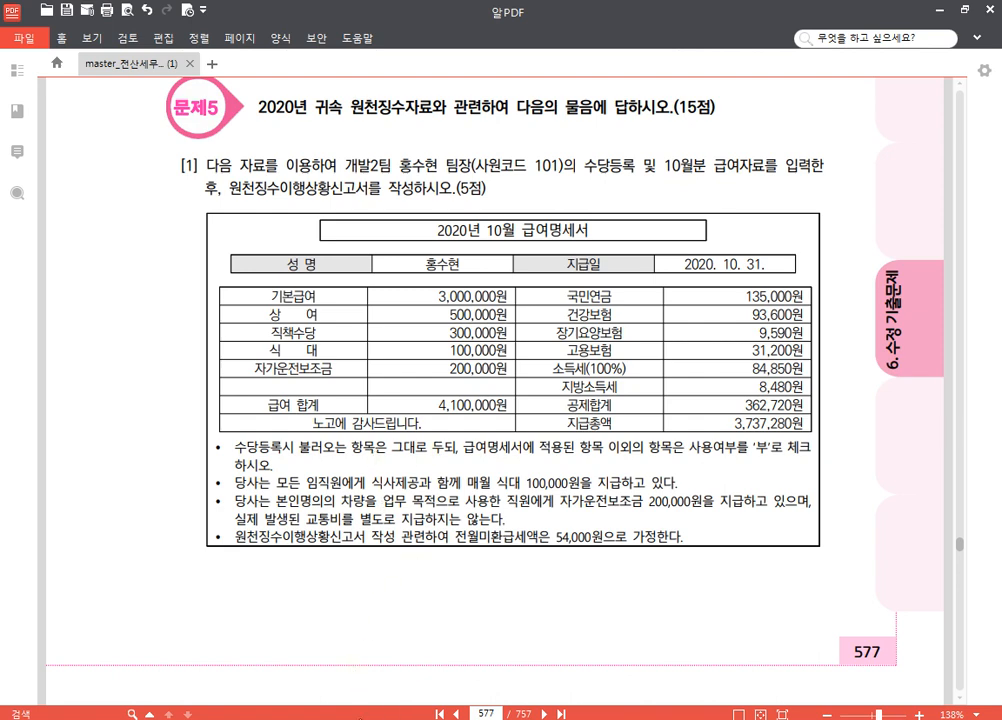
pyautogui.hotkey('alt', 'Tab')
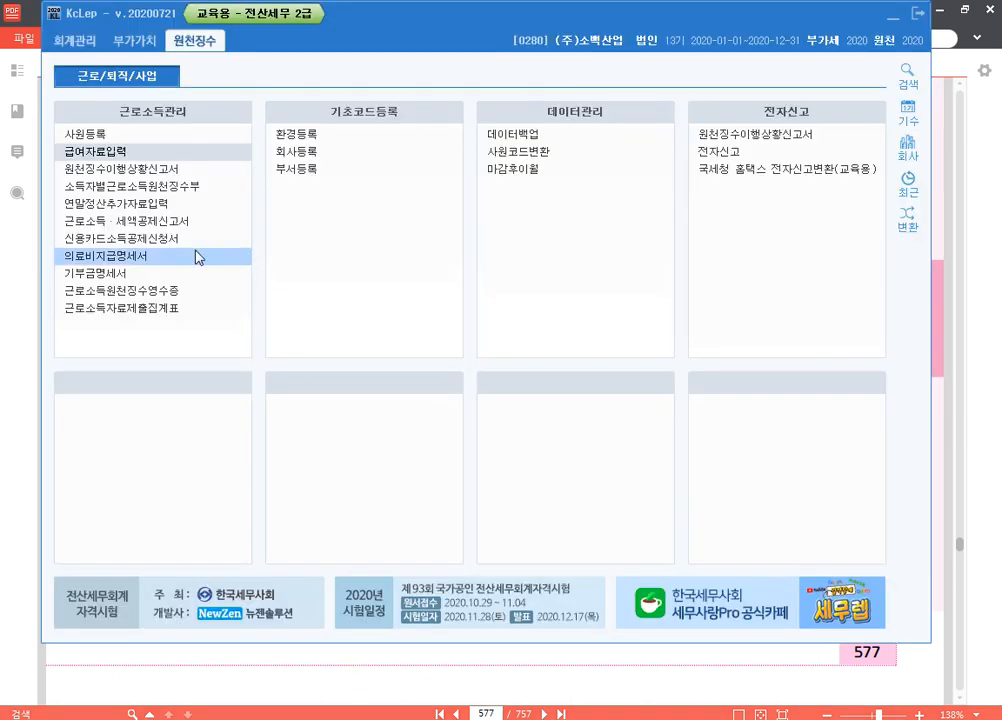
pyautogui.click(128, 151)
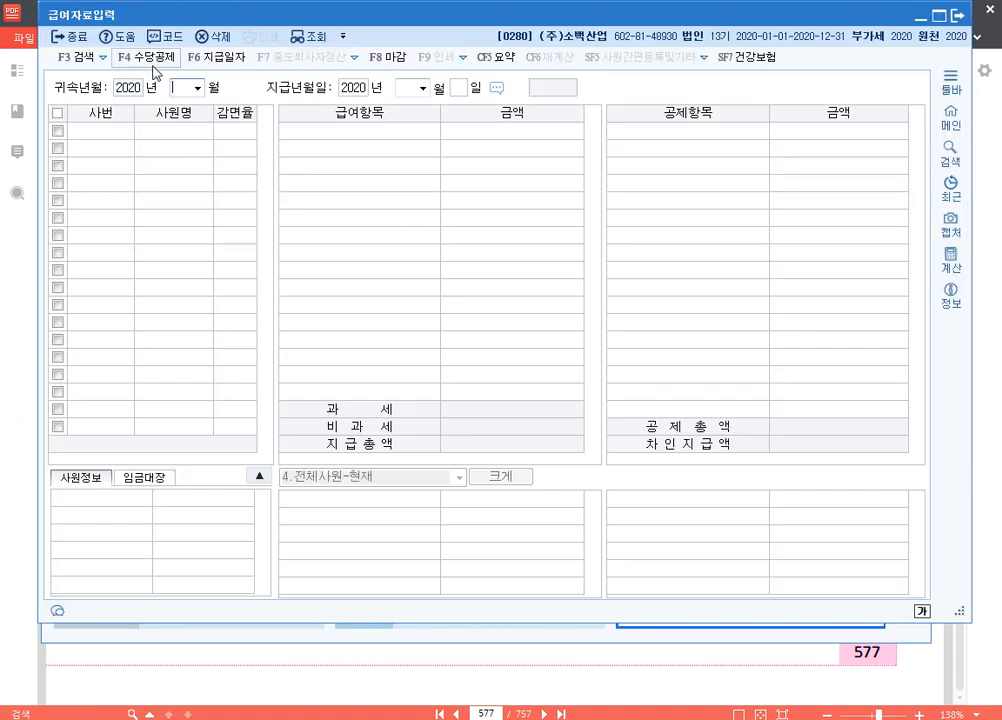
pyautogui.click(145, 57)
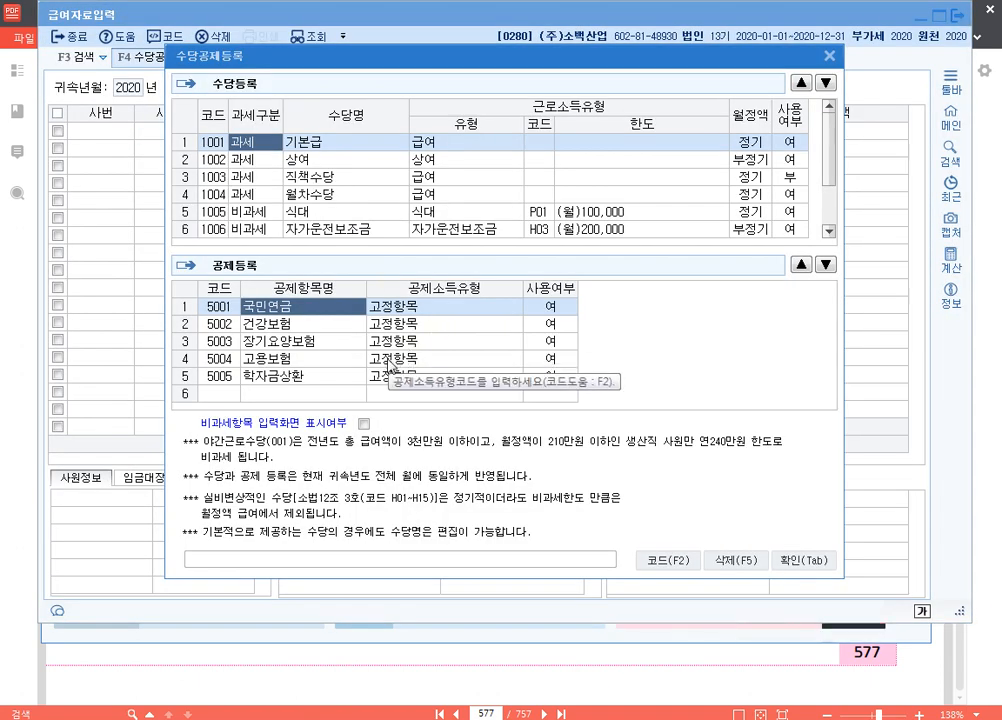
# Step: Rename the 기본급 allowance (code 1001) as 기본급여
pyautogui.click(342, 143)
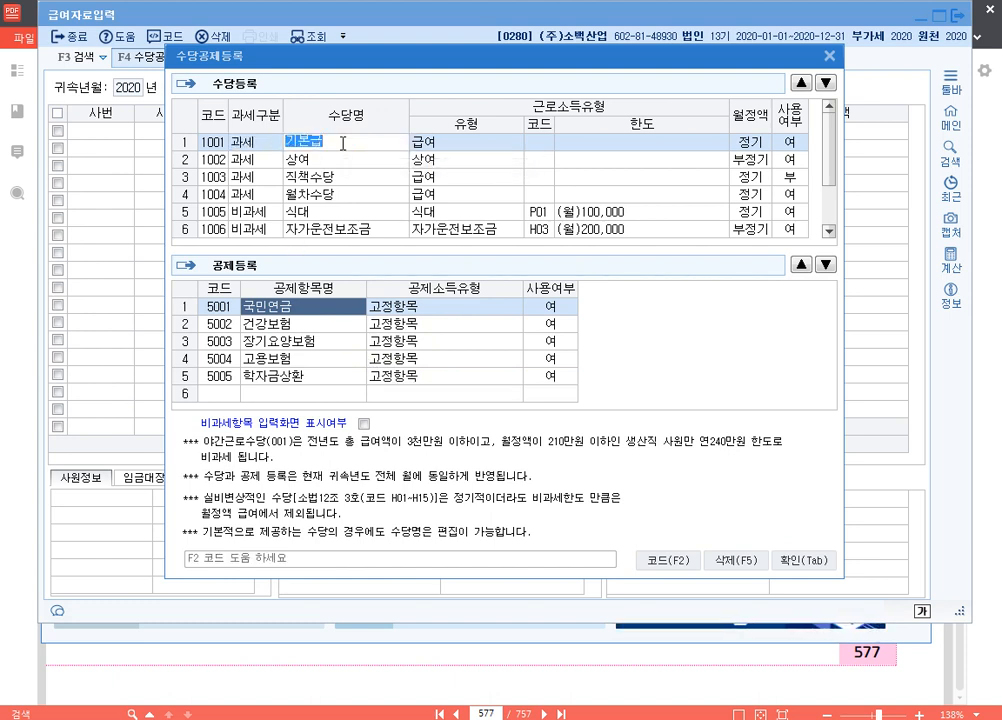
pyautogui.click(342, 143)
pyautogui.write('여')
pyautogui.press('Return')
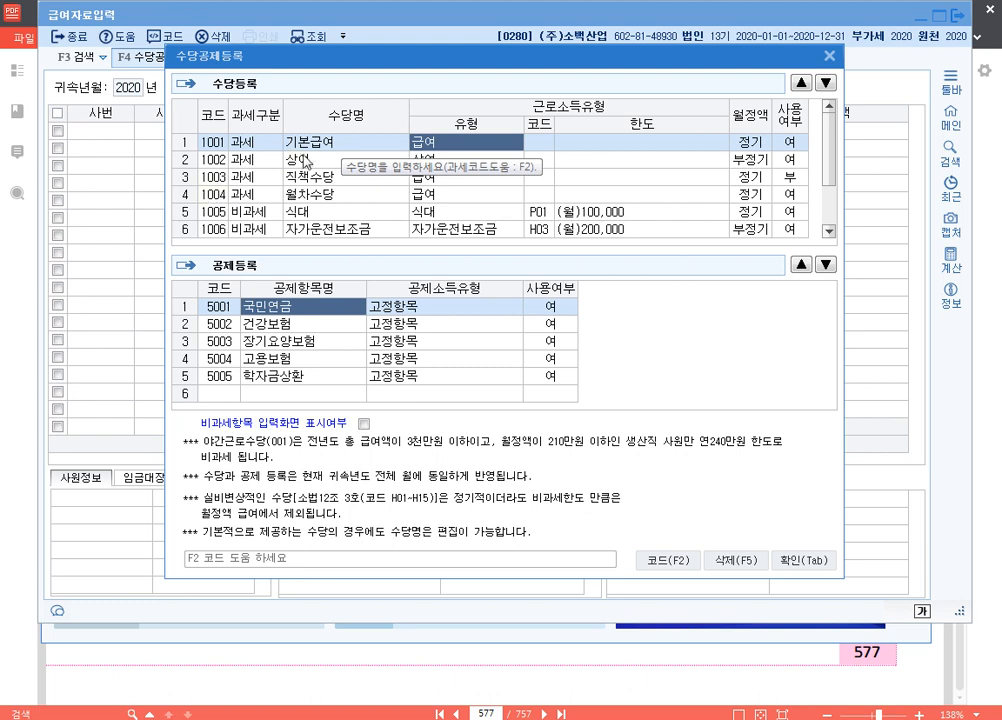
# Step: Add a 과세 allowance named 식대 with 급여 type and move it up directly below 직책수당
pyautogui.click(330, 177)
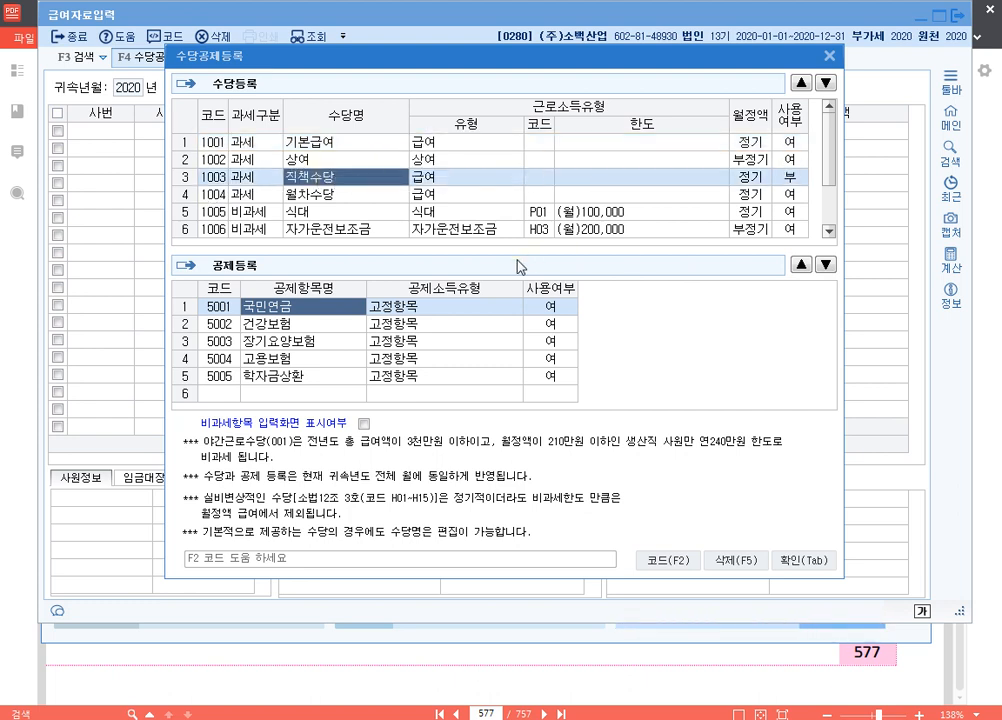
pyautogui.scroll(-1, 300, 200)
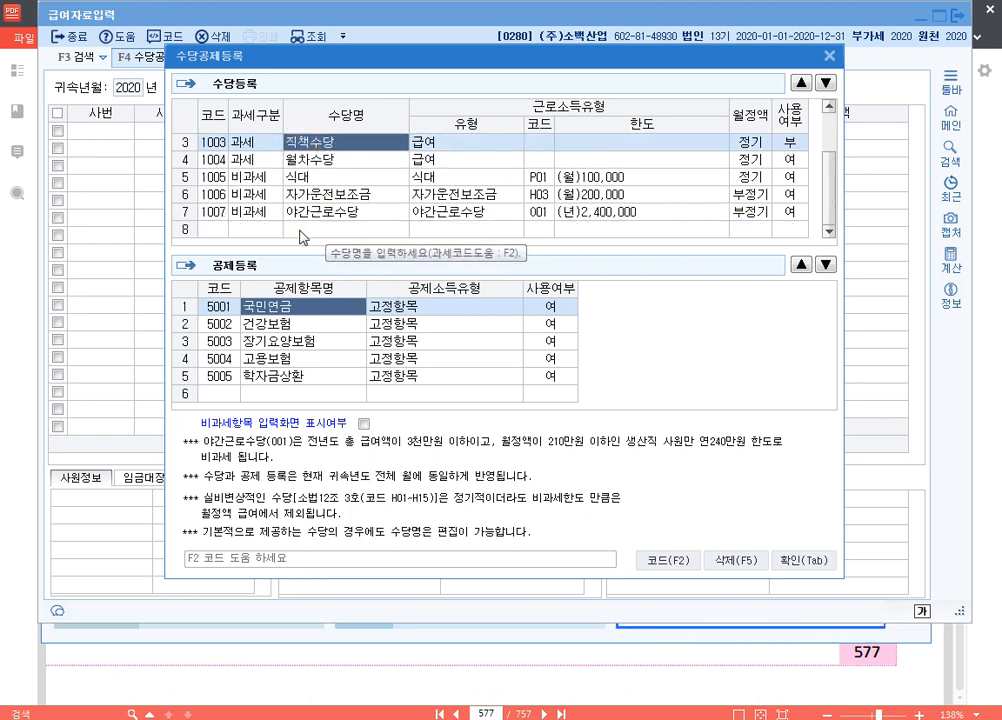
pyautogui.click(263, 230)
pyautogui.click(300, 213)
pyautogui.write('식대')
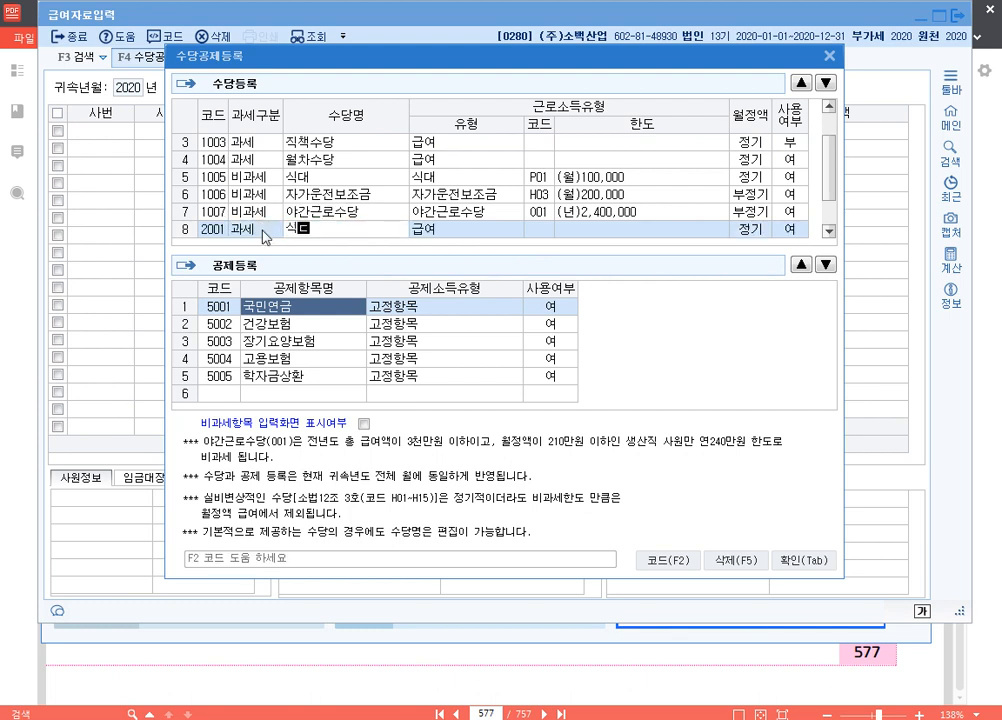
pyautogui.press('Return')
pyautogui.click(801, 82)
pyautogui.click(801, 82)
pyautogui.click(801, 82)
pyautogui.click(801, 82)
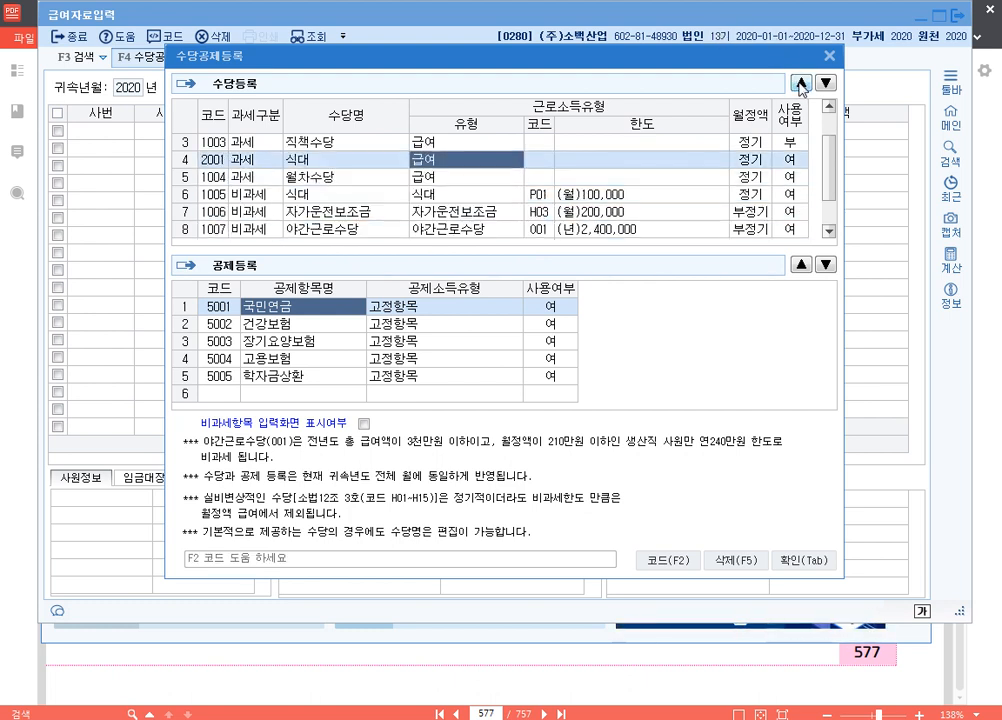
# Step: Move the 비과세 allowance 자가운전보조금 up directly below the new 과세 식대
pyautogui.click(362, 214)
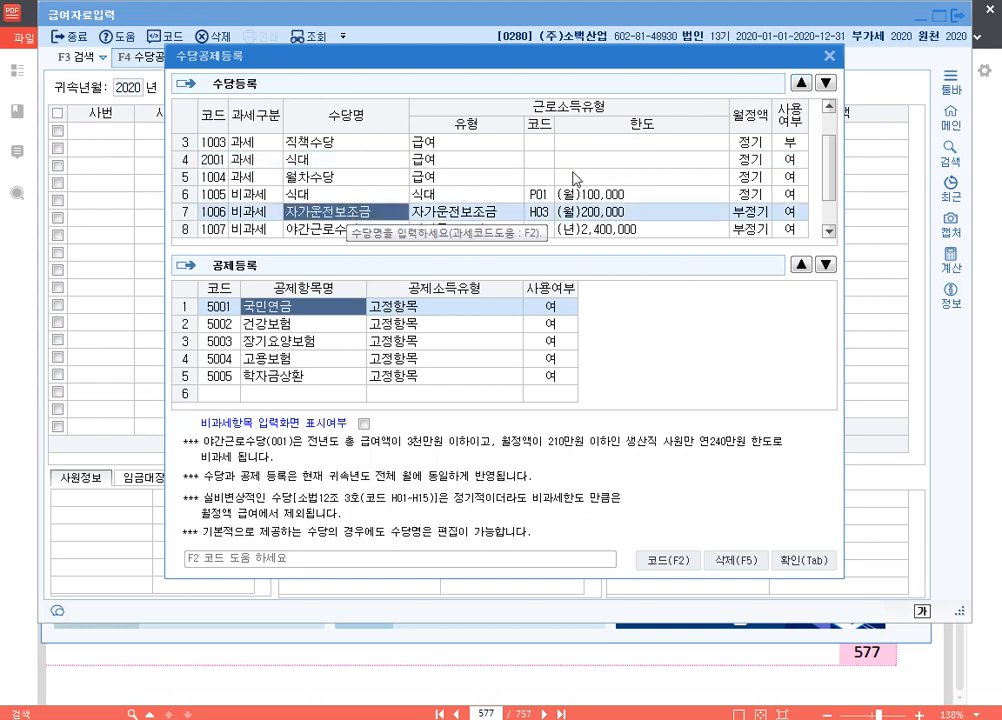
pyautogui.click(800, 83)
pyautogui.click(800, 83)
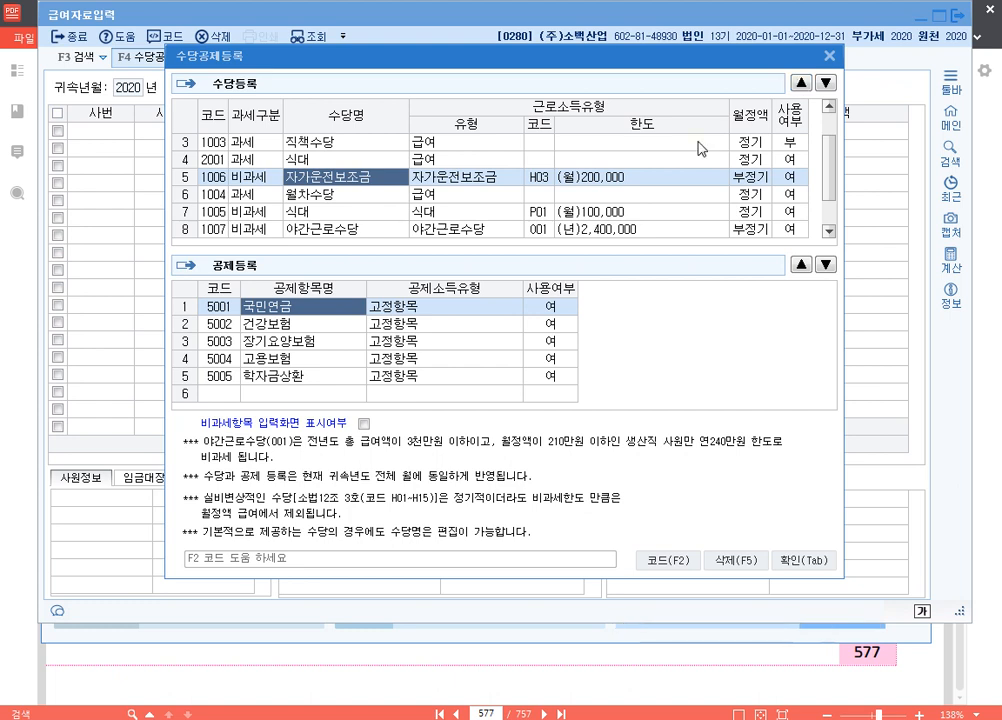
# Step: Set 사용여부 to 부 for 월차수당, the 비과세 식대 and 야간근로수당
pyautogui.click(788, 195)
pyautogui.click(729, 178)
pyautogui.click(788, 212)
pyautogui.click(738, 195)
pyautogui.click(790, 229)
pyautogui.click(746, 212)
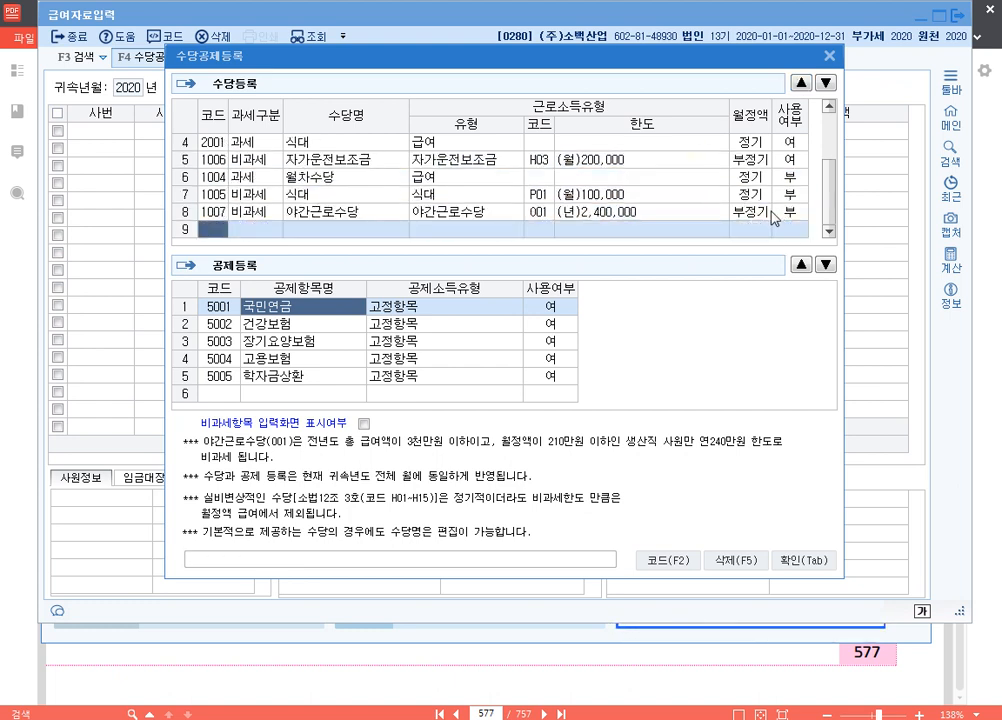
# Step: Set 사용여부 of 직책수당 to 여 and confirm the allowance registration
pyautogui.scroll(1, 777, 212)
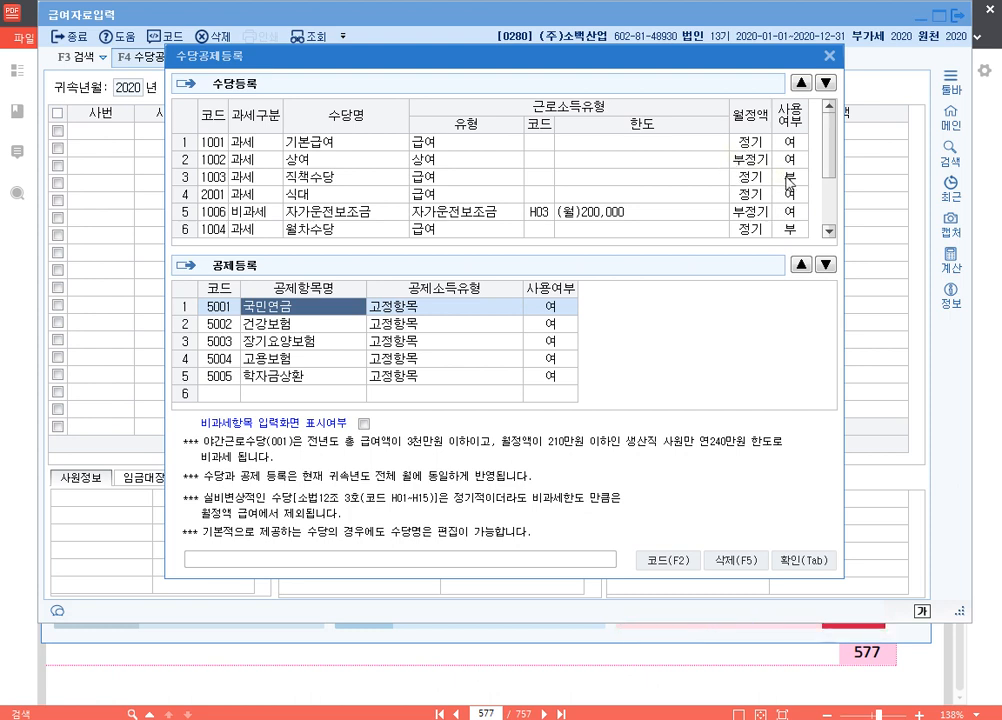
pyautogui.click(789, 178)
pyautogui.click(740, 192)
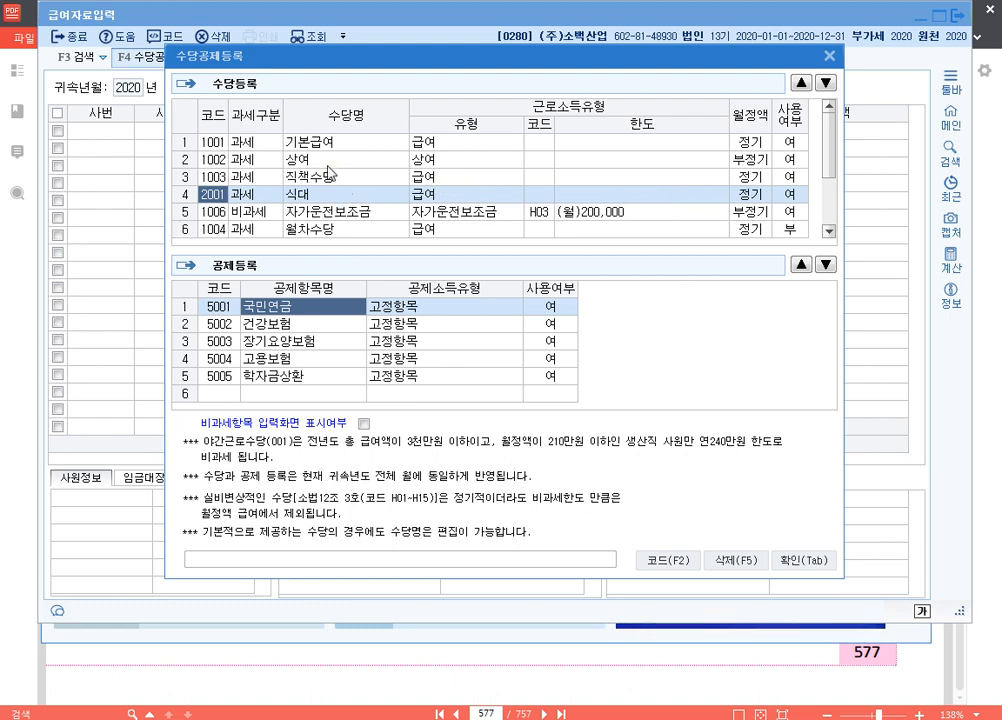
pyautogui.click(366, 213)
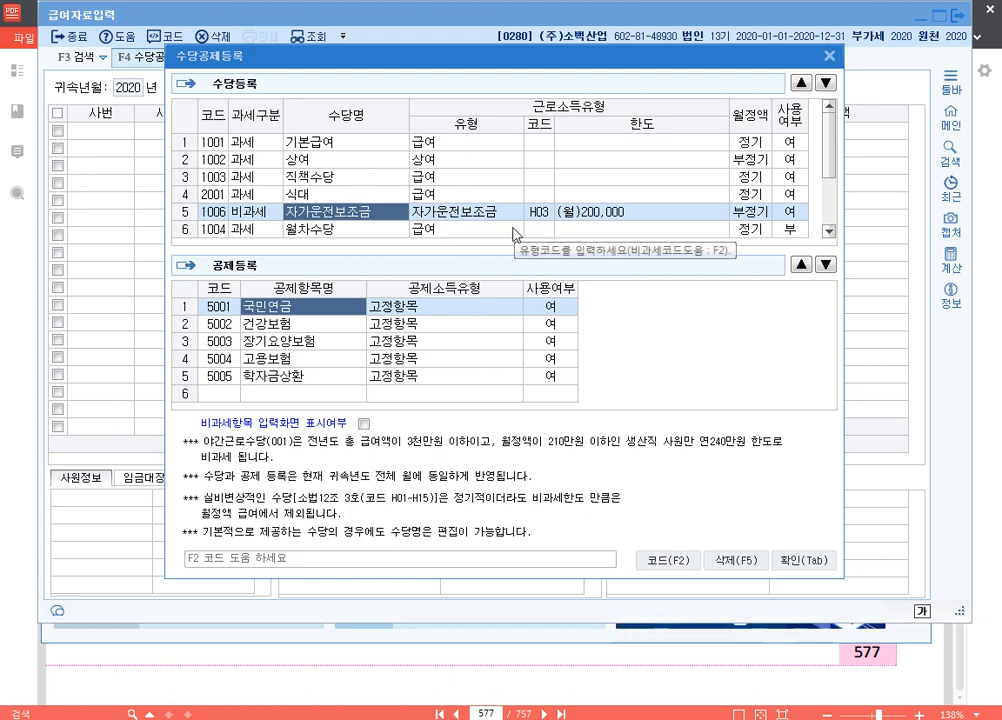
pyautogui.click(806, 561)
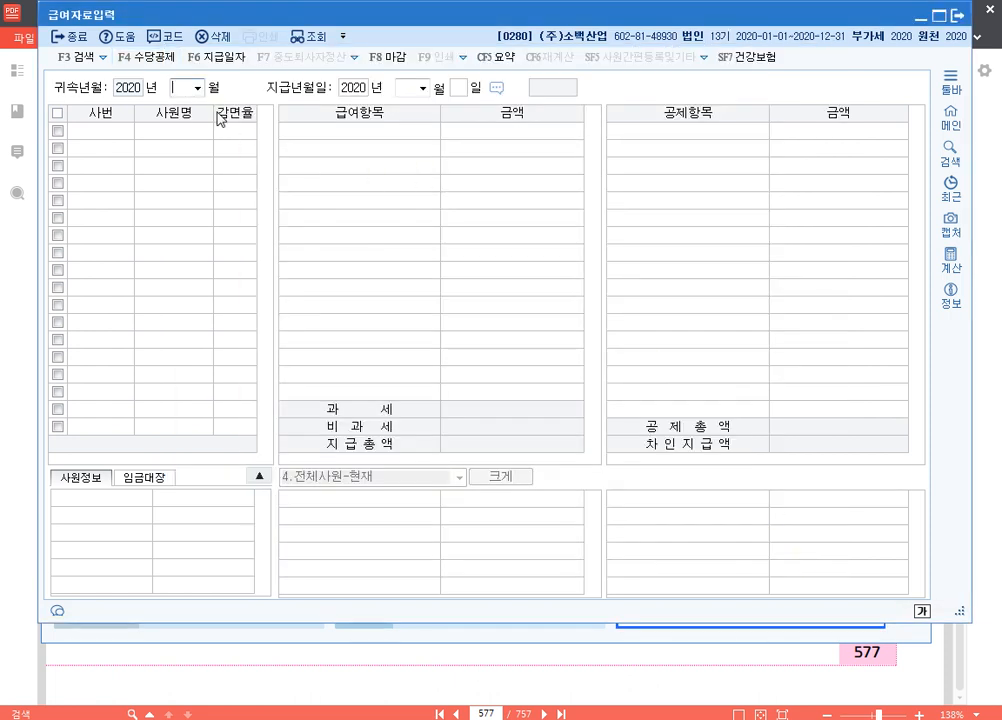
# Step: Load the payroll for 귀속년월 2020년 10월 with payment date 2020년 10월 31일
pyautogui.write('10')
pyautogui.press('Return')
pyautogui.press('Return')
pyautogui.press('Return')
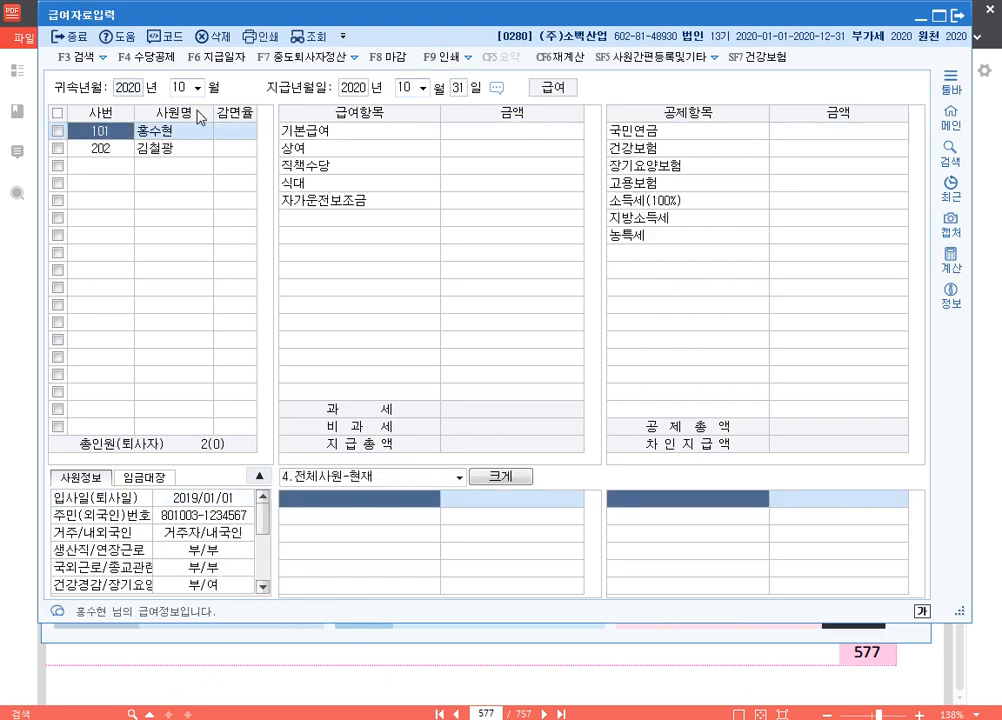
# Step: Enter employee 101's pay: 기본급여 3,000,000, 상여 500,000, 직책수당 300,000, 식대 100,000 and 자가운전보조금 200,000
pyautogui.write('3000000')
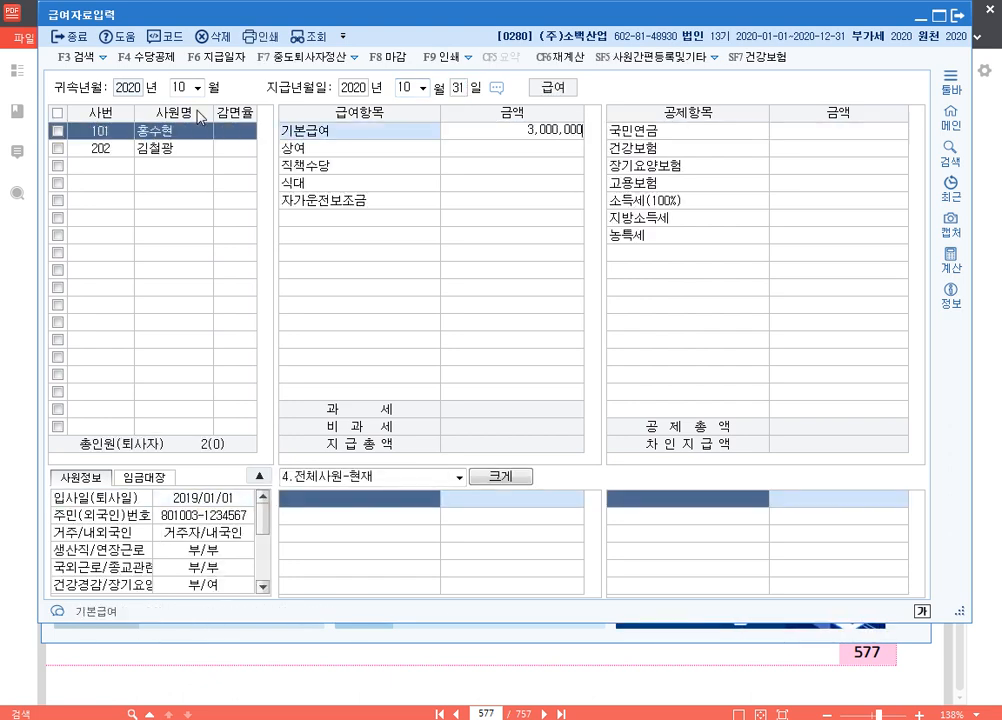
pyautogui.press('Return')
pyautogui.write('500000')
pyautogui.press('Return')
pyautogui.write('300000')
pyautogui.press('Return')
pyautogui.write('100000')
pyautogui.press('Return')
pyautogui.write('200000')
pyautogui.press('Return')
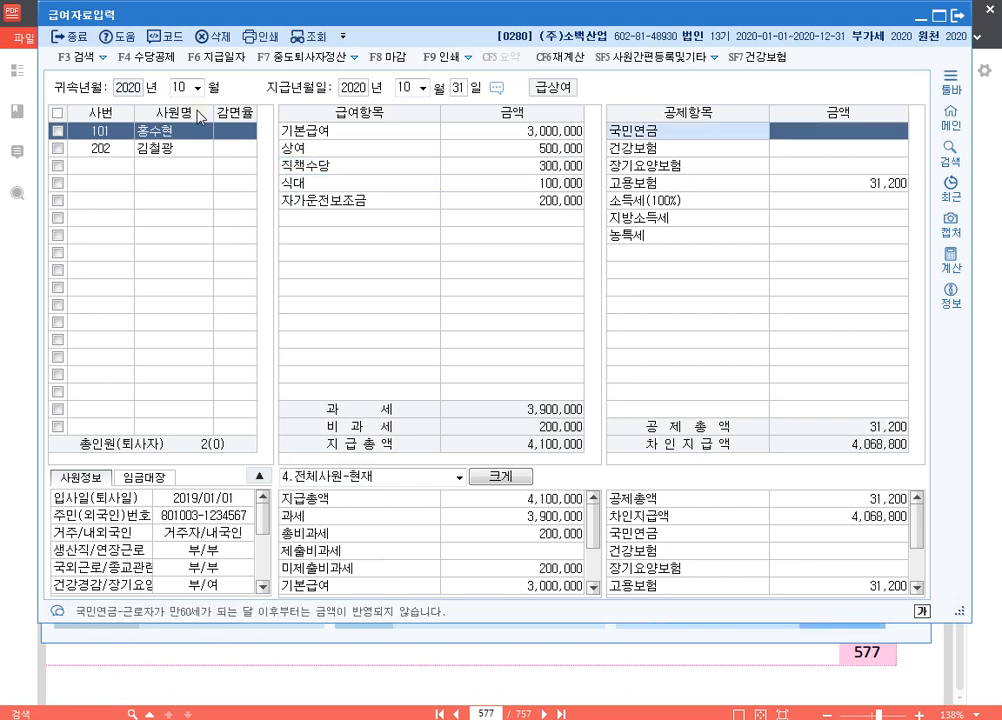
# Step: Enter employee 101's deductions 국민연금 135,000, 건강보험 93,600 and 소득세 84,850, accepting the calculated amounts for the rest
pyautogui.write('1350000')
pyautogui.press('Return')
pyautogui.write('9')
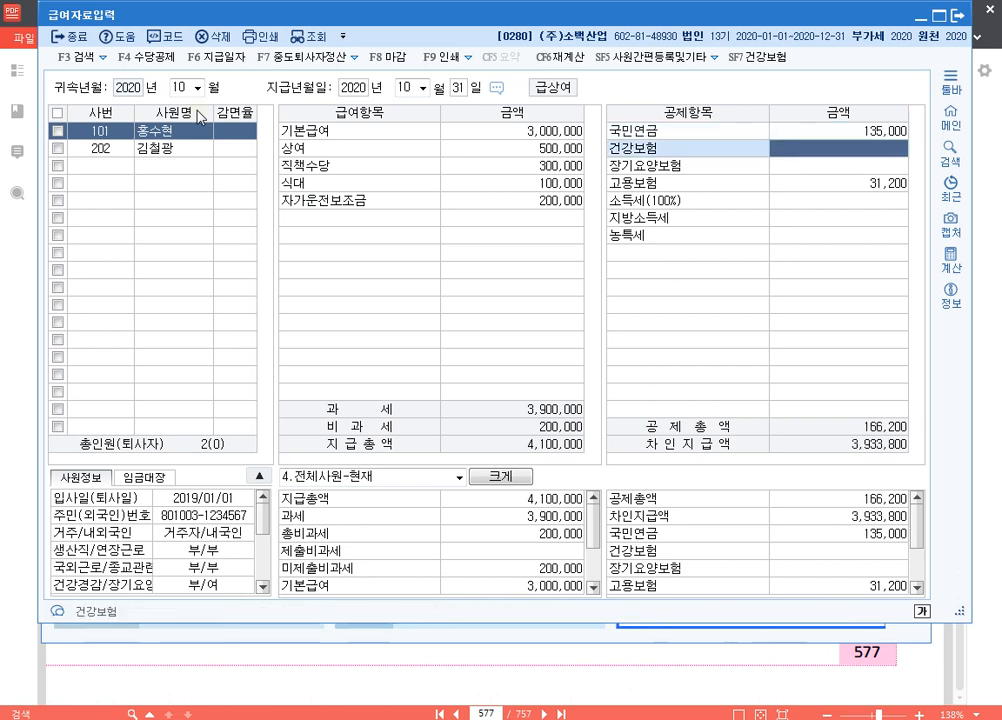
pyautogui.write('3,600')
pyautogui.press('Return')
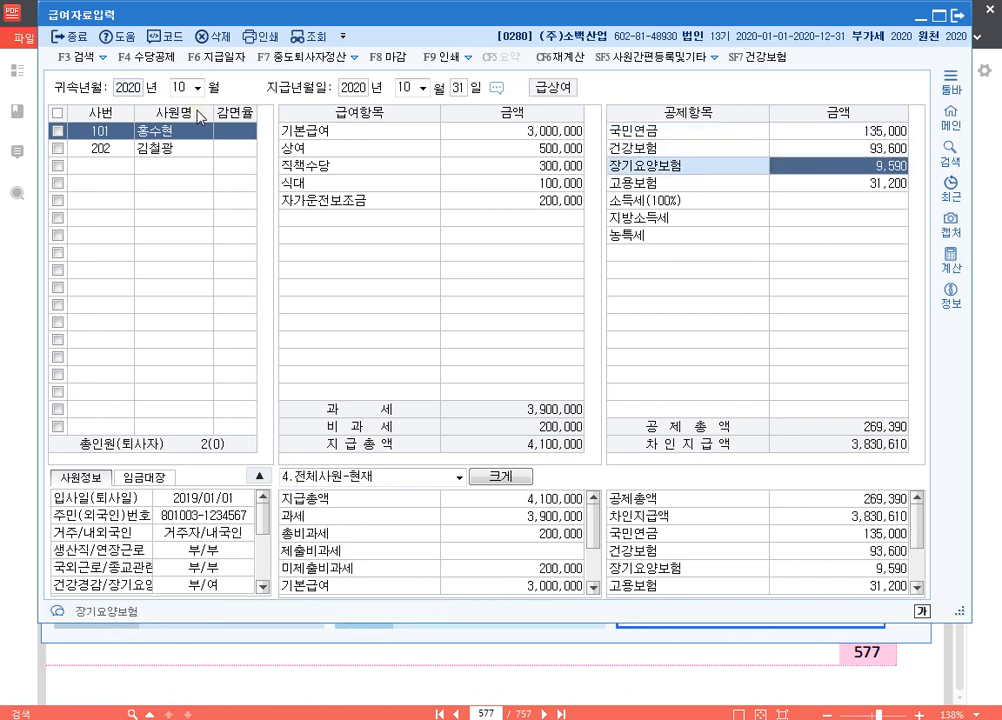
pyautogui.press('Return')
pyautogui.press('Return')
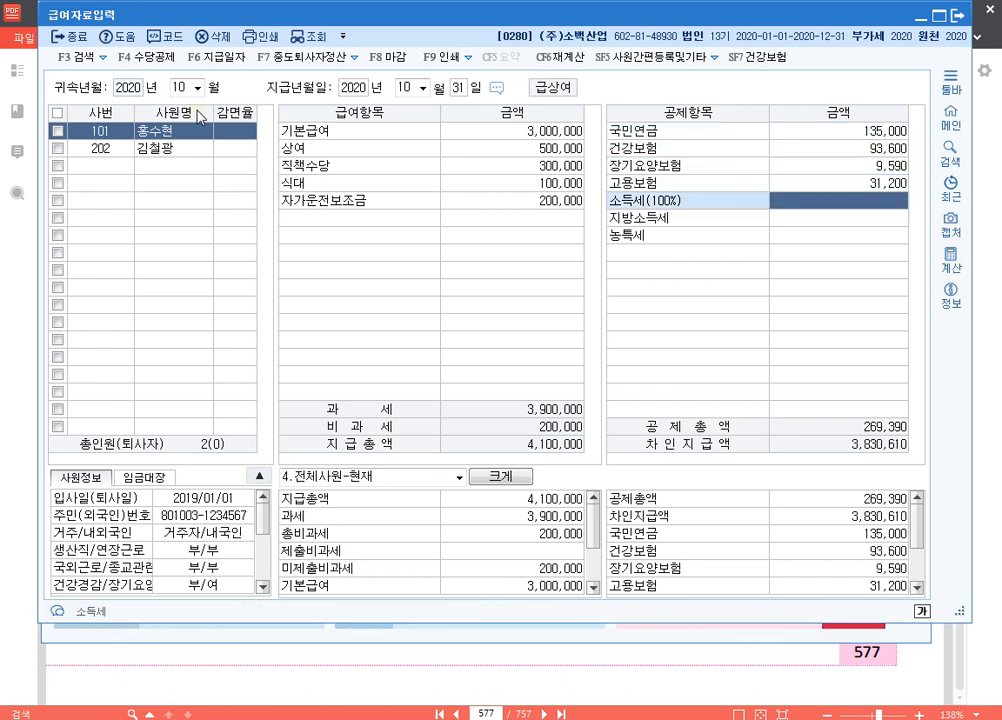
pyautogui.write('84,850')
pyautogui.press('Return')
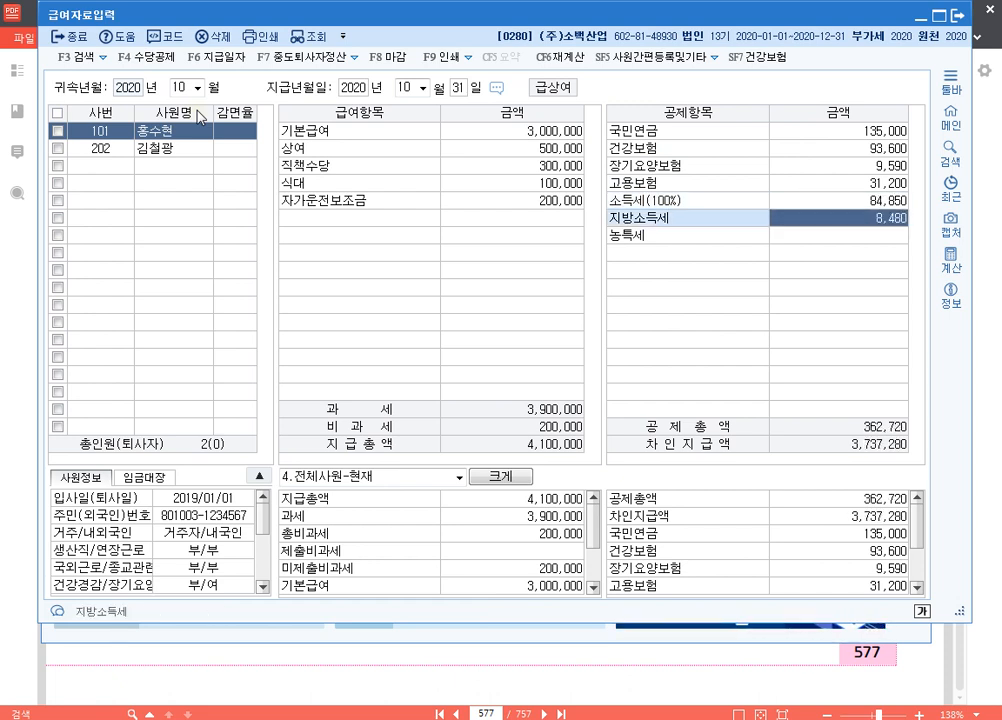
pyautogui.press('Return')
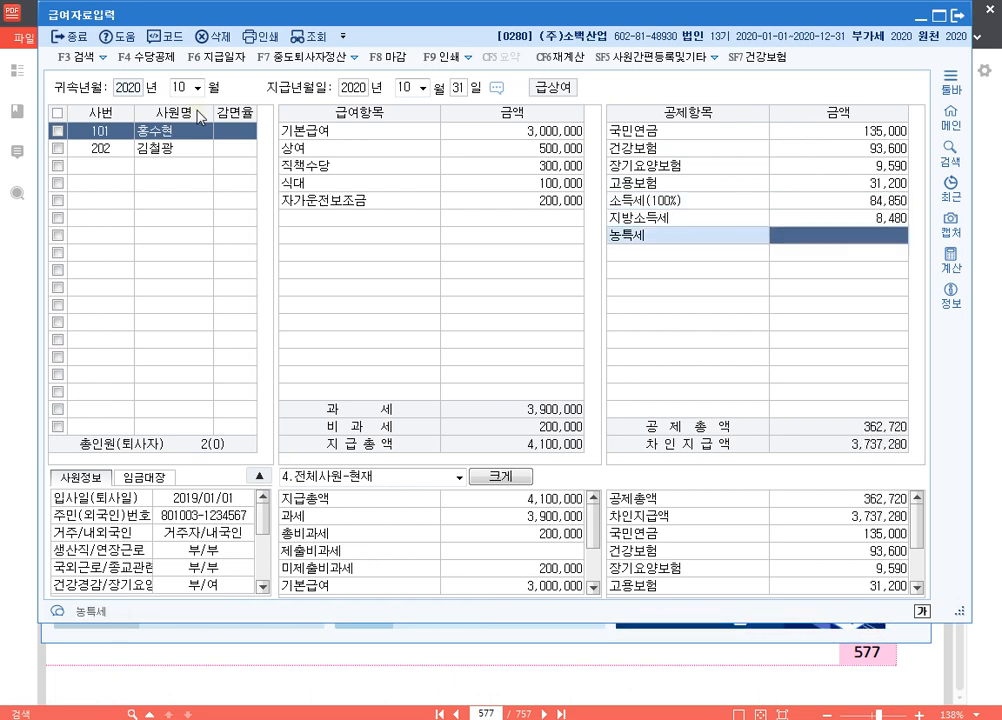
pyautogui.press('Return')
pyautogui.press('Up')
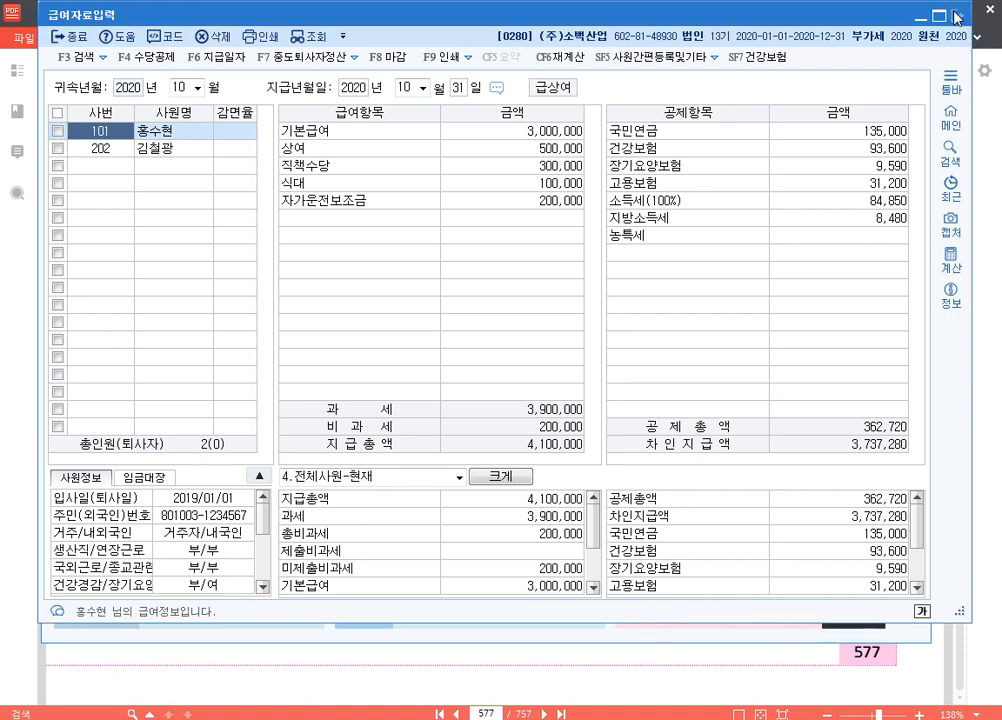
# Step: Close 급여자료입력 and load 원천징수이행상황신고서 with 귀속기간 and 지급기간 both 2020년 10월 to 10월, as 1.정기신고
pyautogui.click(955, 17)
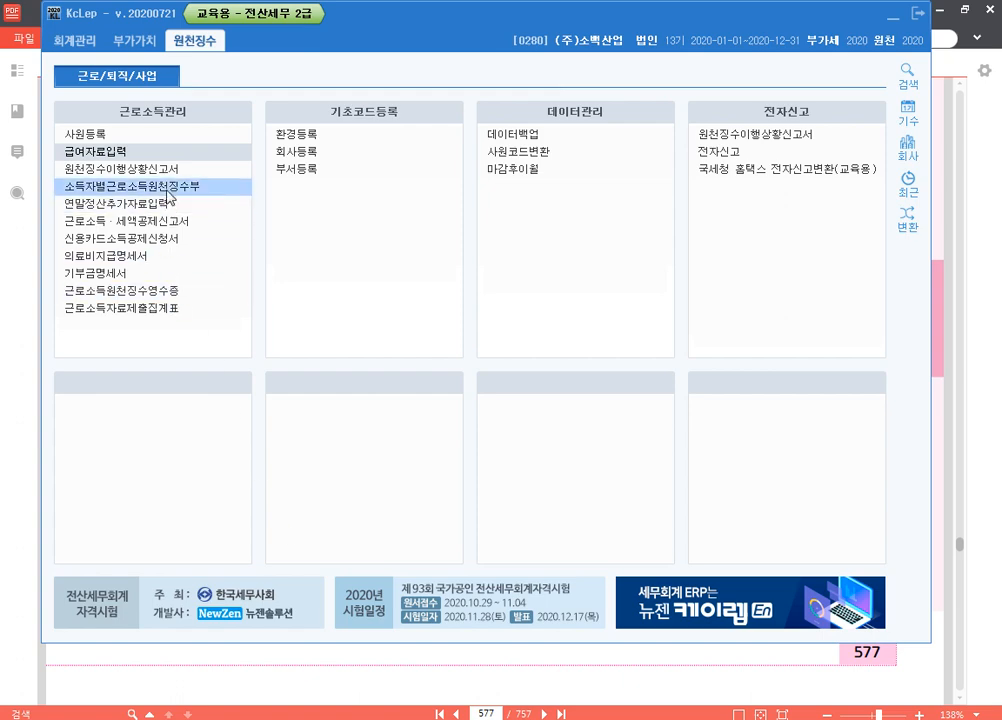
pyautogui.click(169, 167)
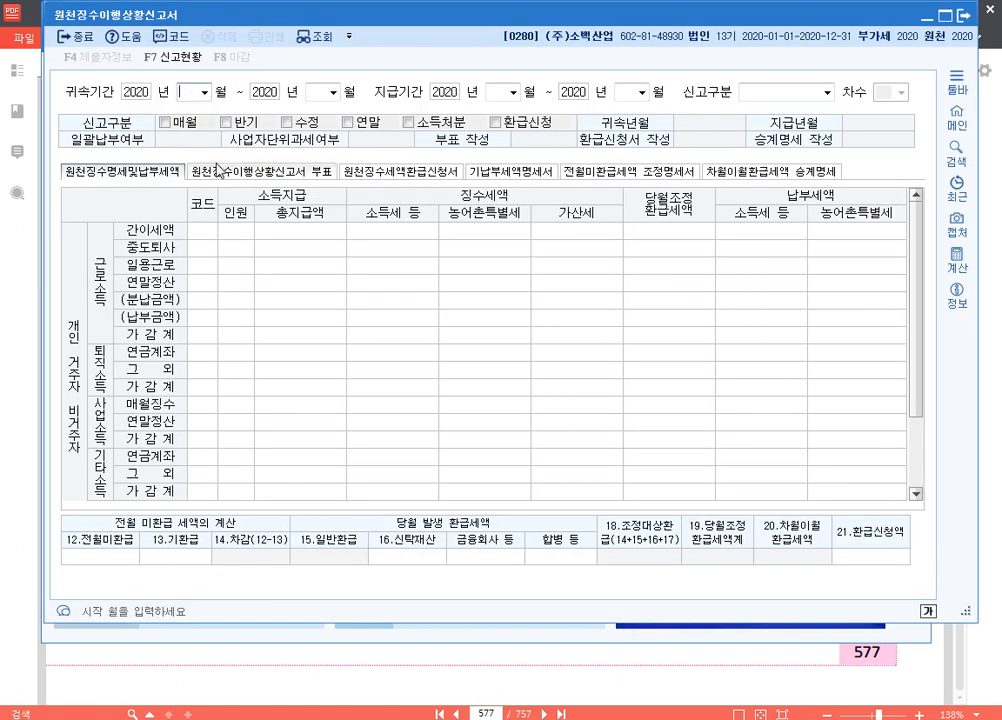
pyautogui.write('10')
pyautogui.press('Return')
pyautogui.press('Return')
pyautogui.write('10')
pyautogui.press('Return')
pyautogui.press('Return')
pyautogui.write('10')
pyautogui.press('Return')
pyautogui.press('Return')
pyautogui.write('10')
pyautogui.press('Return')
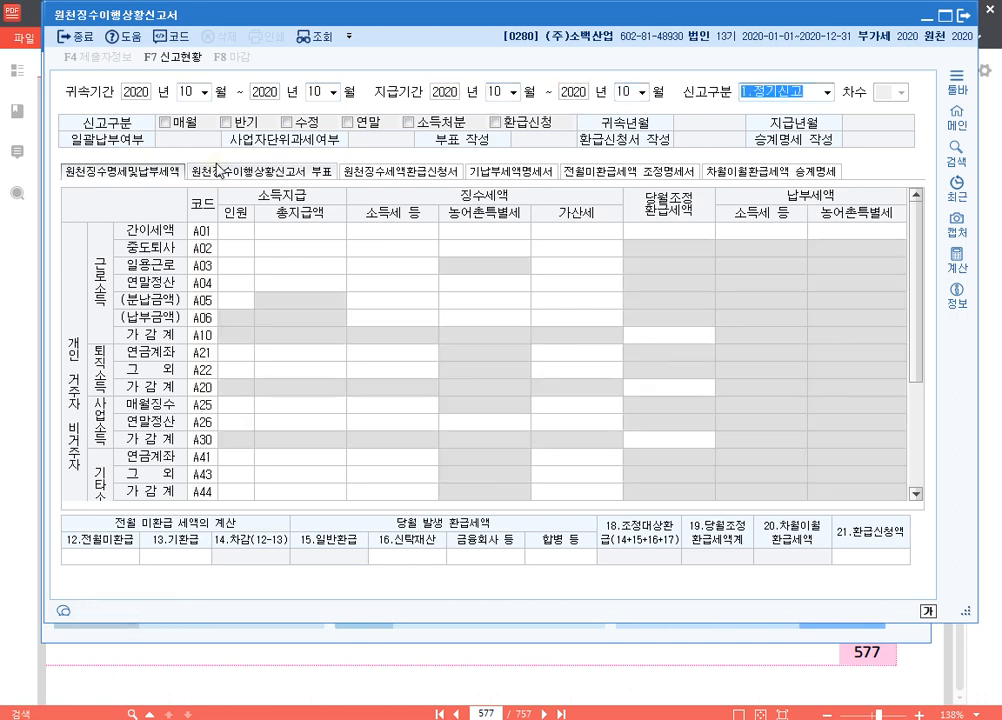
pyautogui.press('Return')
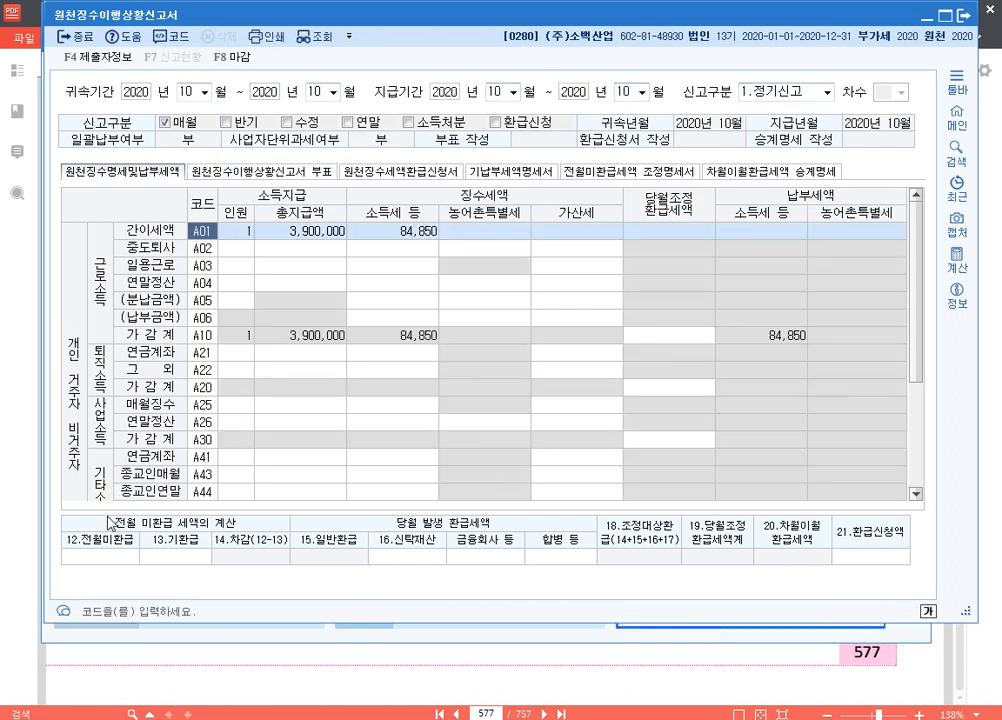
# Step: Enter 54,000 as 12.전월미환급 and close 원천징수이행상황신고서, answering the closing prompt
pyautogui.click(124, 556)
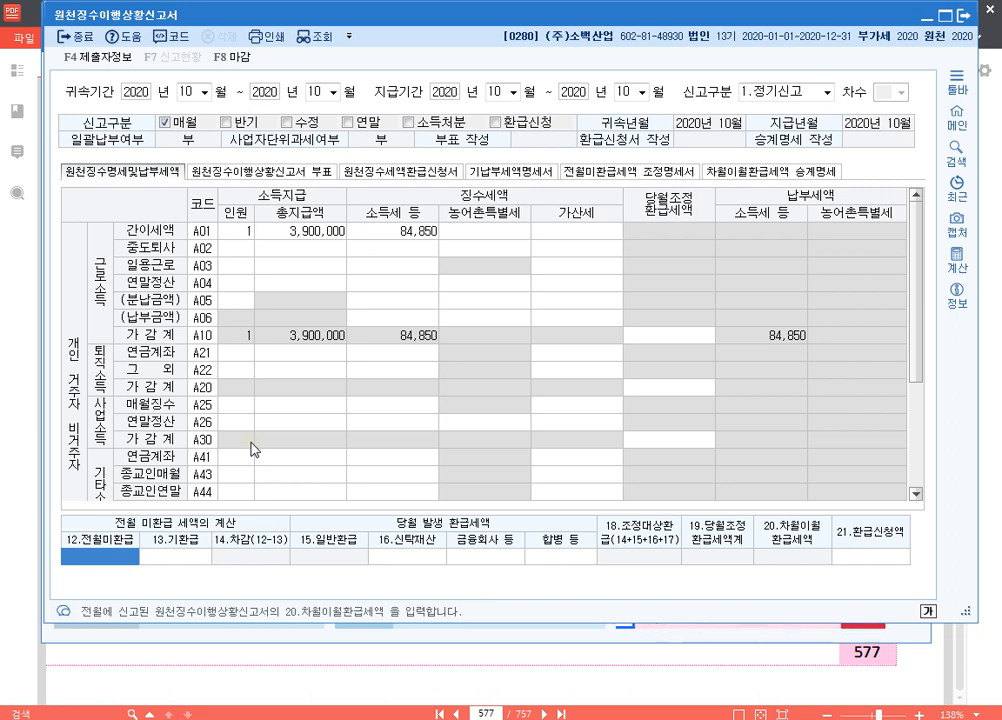
pyautogui.write('54000')
pyautogui.press('Return')
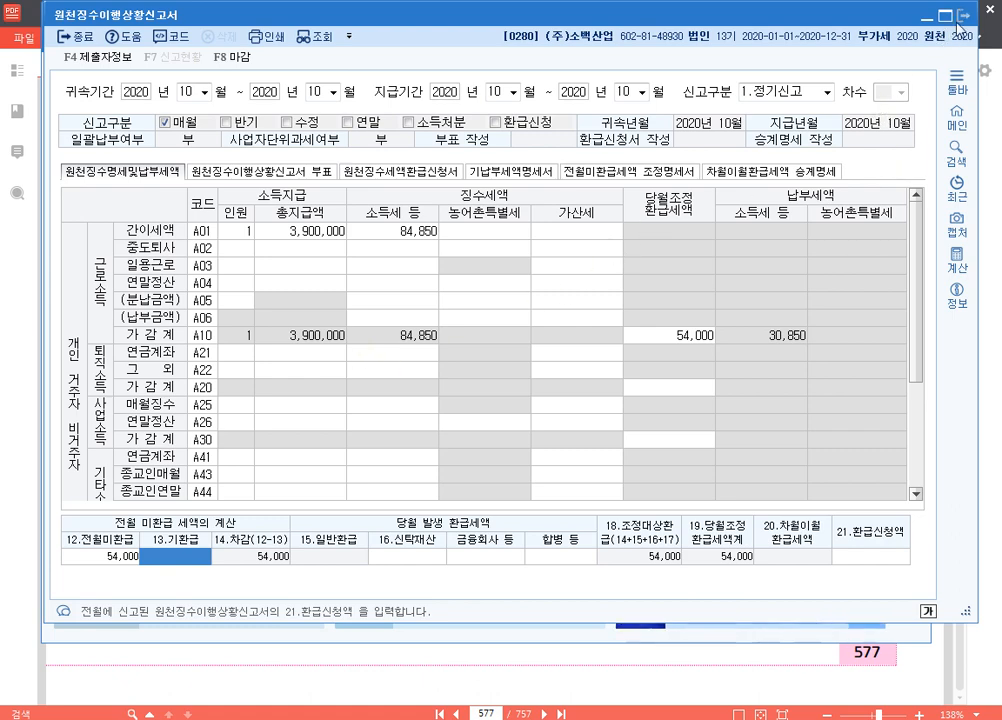
pyautogui.click(962, 16)
pyautogui.click(517, 347)
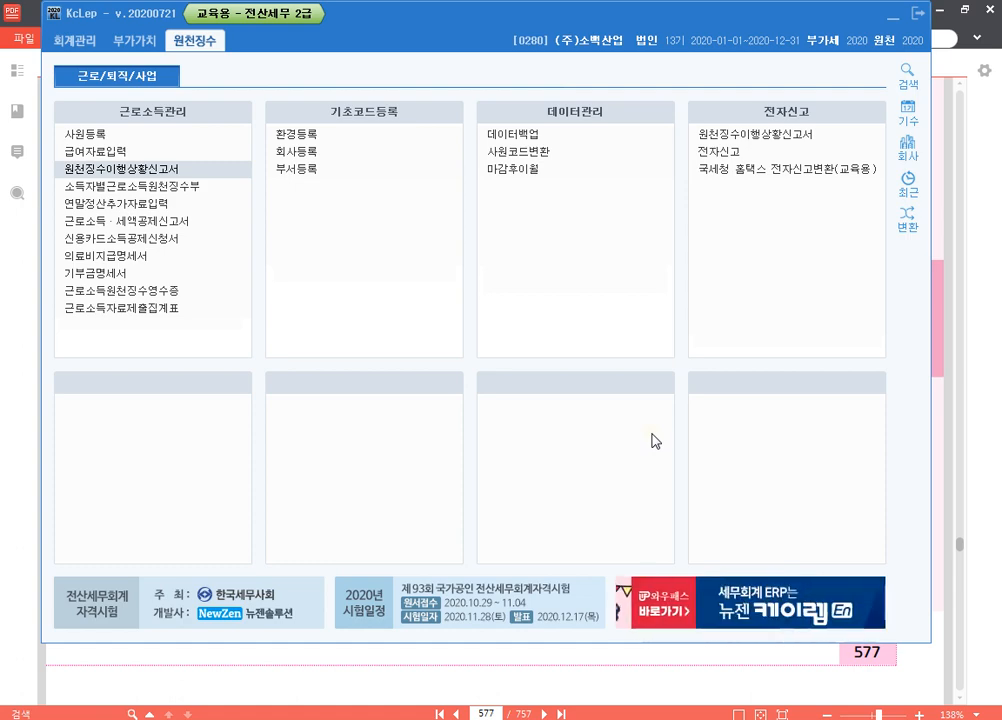
# Step: Switch back to the PDF, go to page 597 and bring up question [1] of 문제5 with its December 2020 pay table
pyautogui.click(487, 713)
pyautogui.write('597')
pyautogui.press('Return')
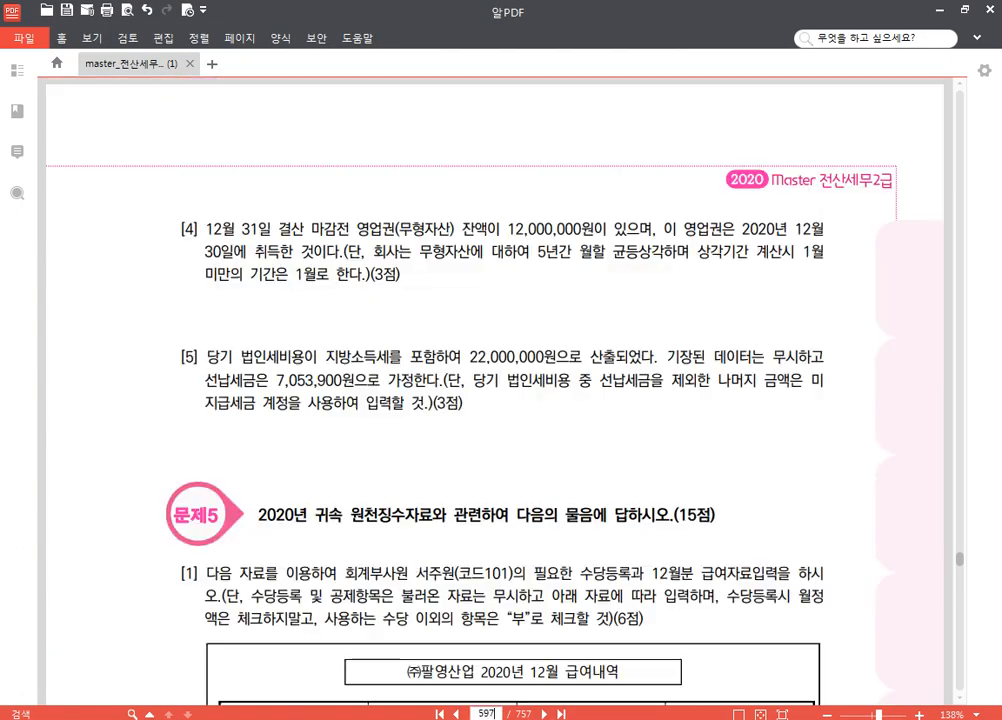
pyautogui.scroll(-5, 487, 411)
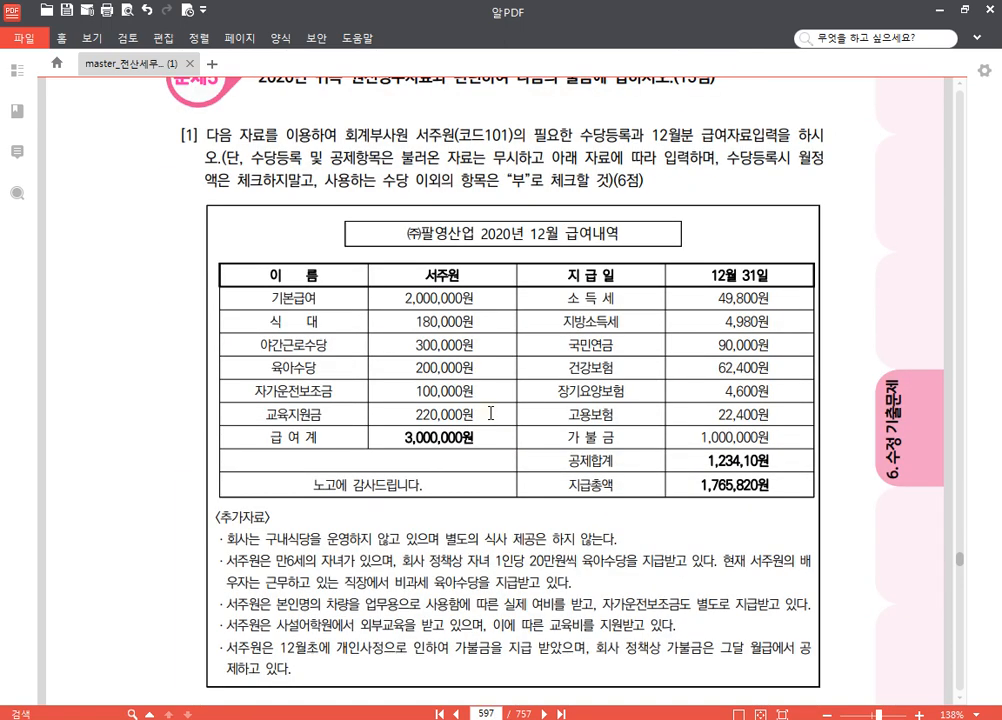
# Step: Switch to KcLep, change the company to 0282 (주)팔영산업, and return to the PDF's December pay table
pyautogui.hotkey('alt', 'Tab')
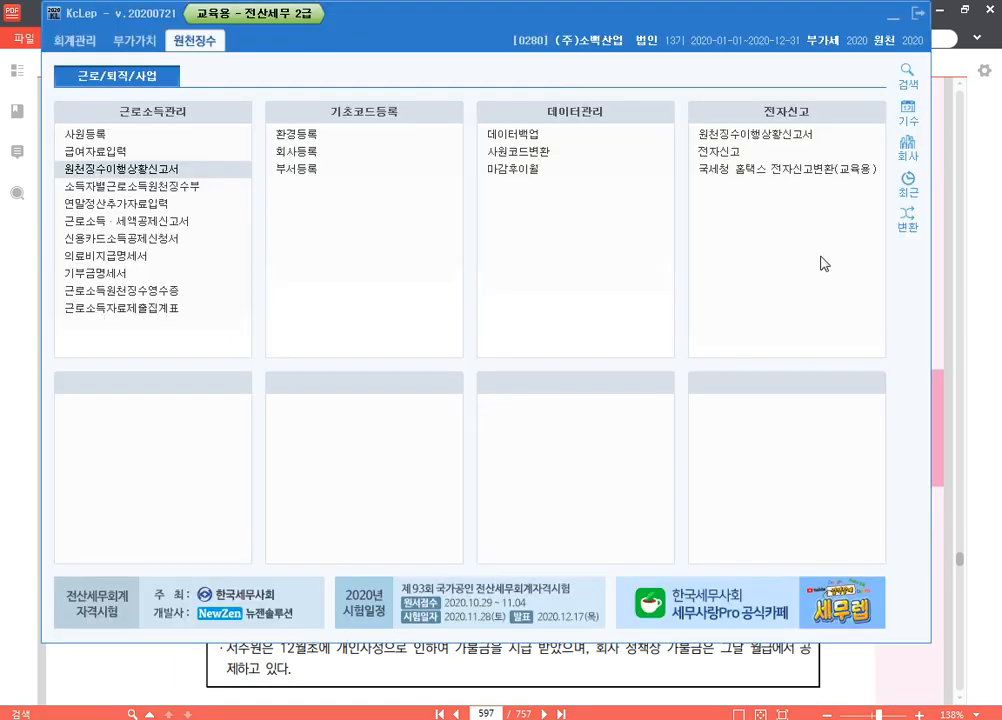
pyautogui.click(907, 148)
pyautogui.write('282')
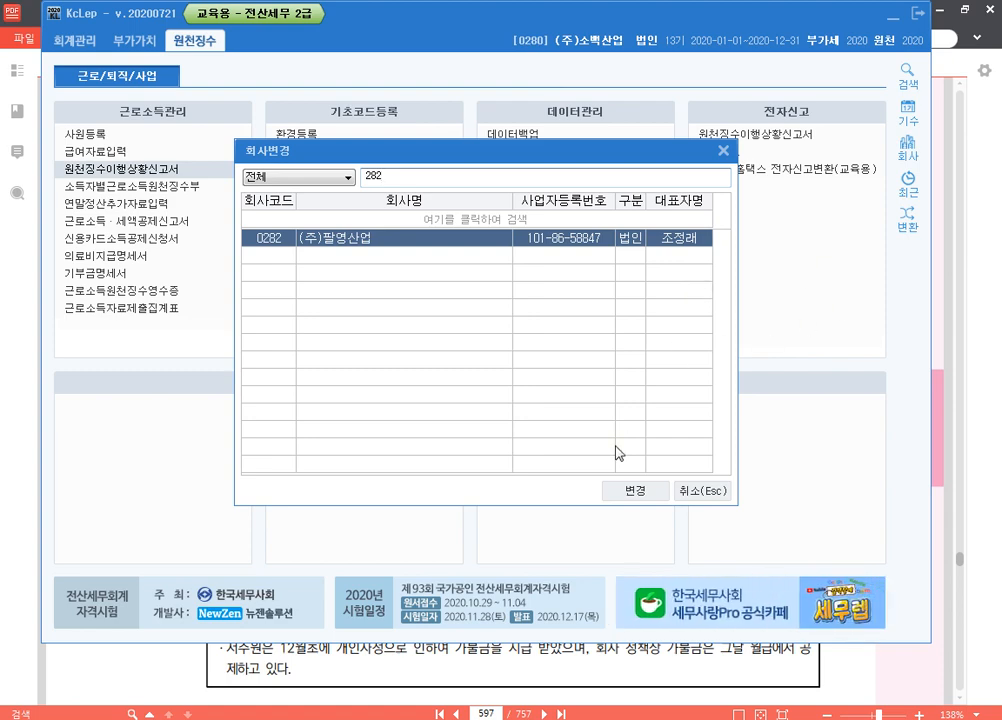
pyautogui.click(635, 490)
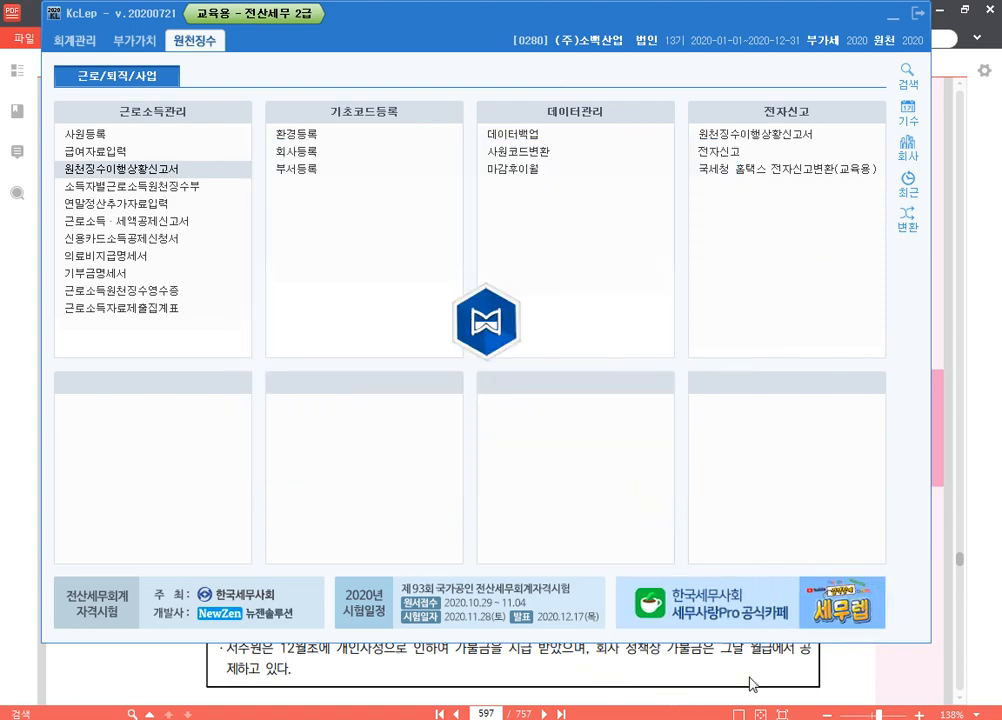
pyautogui.click(749, 683)
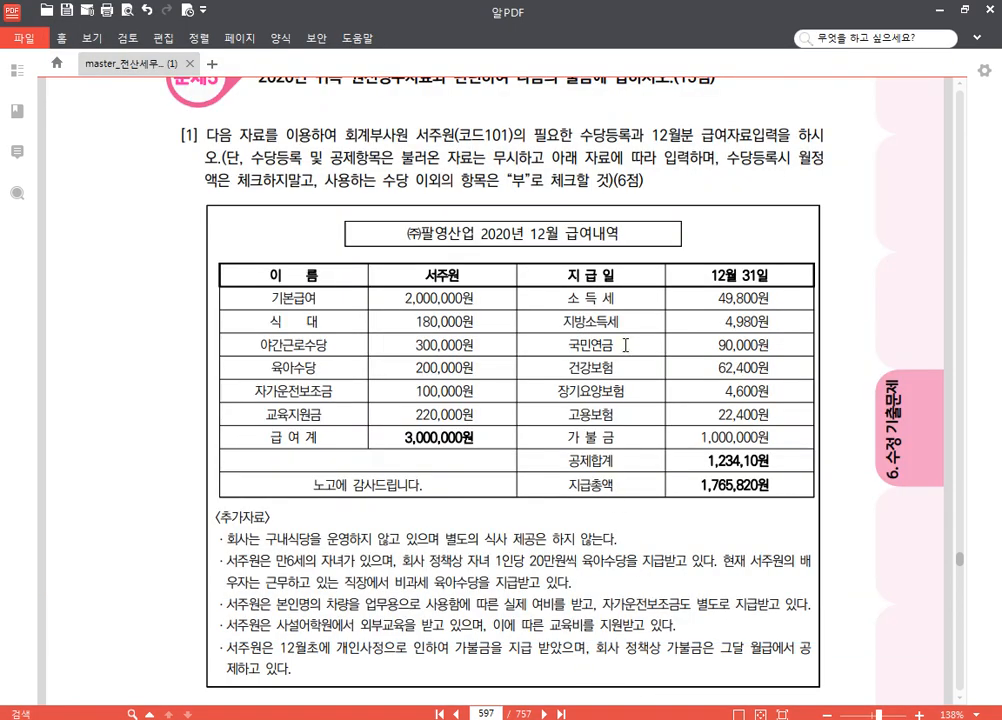
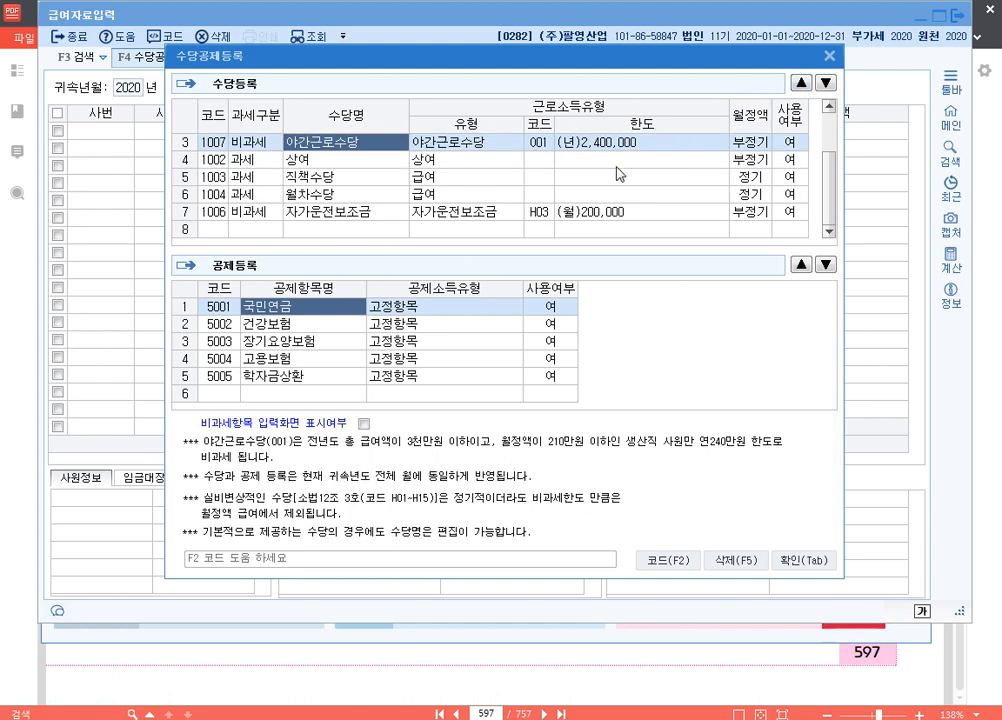
# Step: Add a 비과세 allowance 육아수당 with type code Q01 in the first empty row of 수당등록
pyautogui.scroll(2, 483, 135)
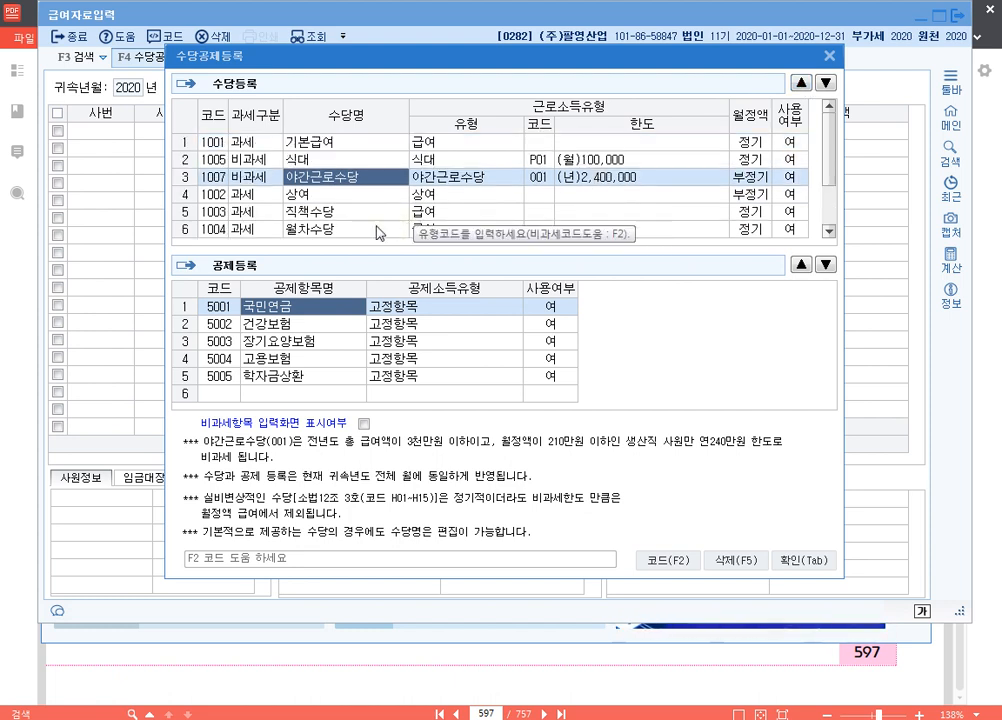
pyautogui.scroll(-1, 380, 229)
pyautogui.click(251, 231)
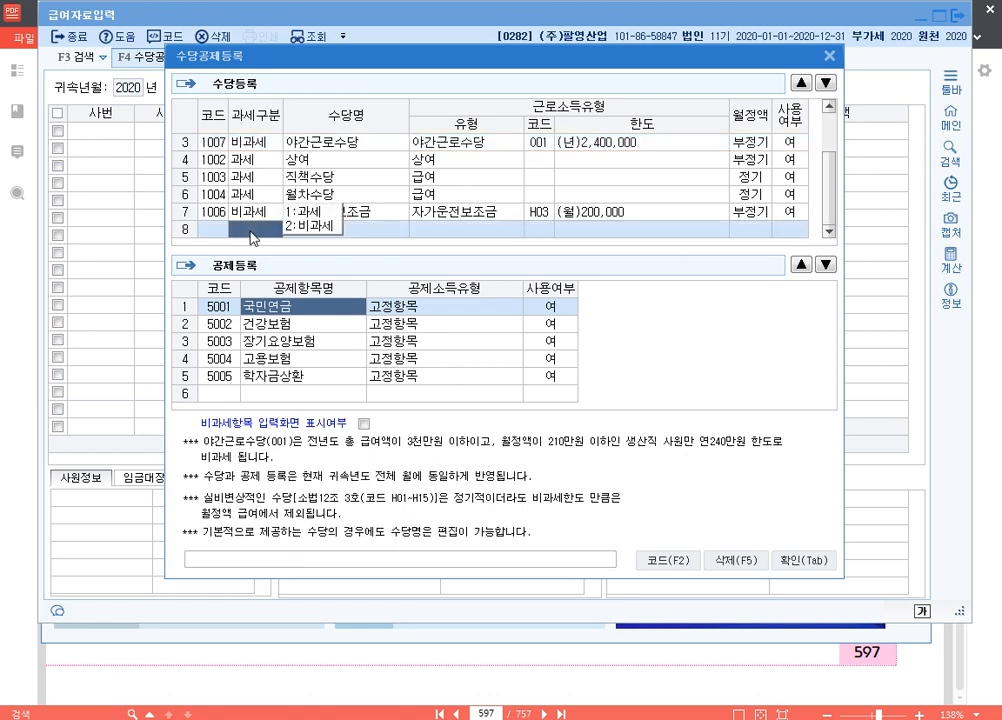
pyautogui.press('2')
pyautogui.press('F2')
pyautogui.write('육')
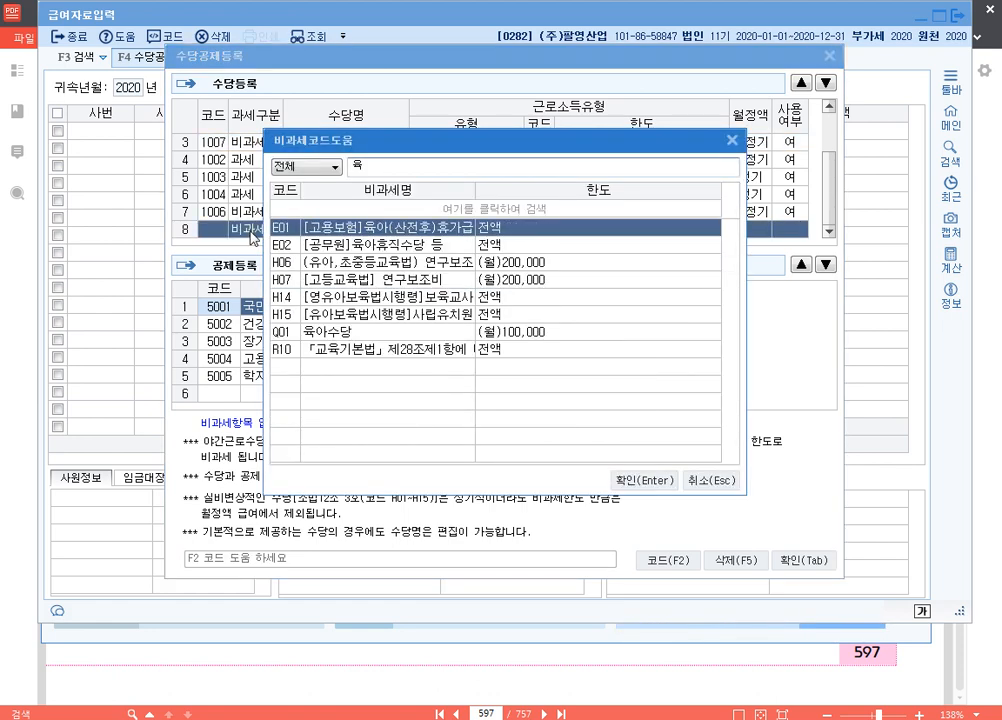
pyautogui.write('아수')
pyautogui.press('Return')
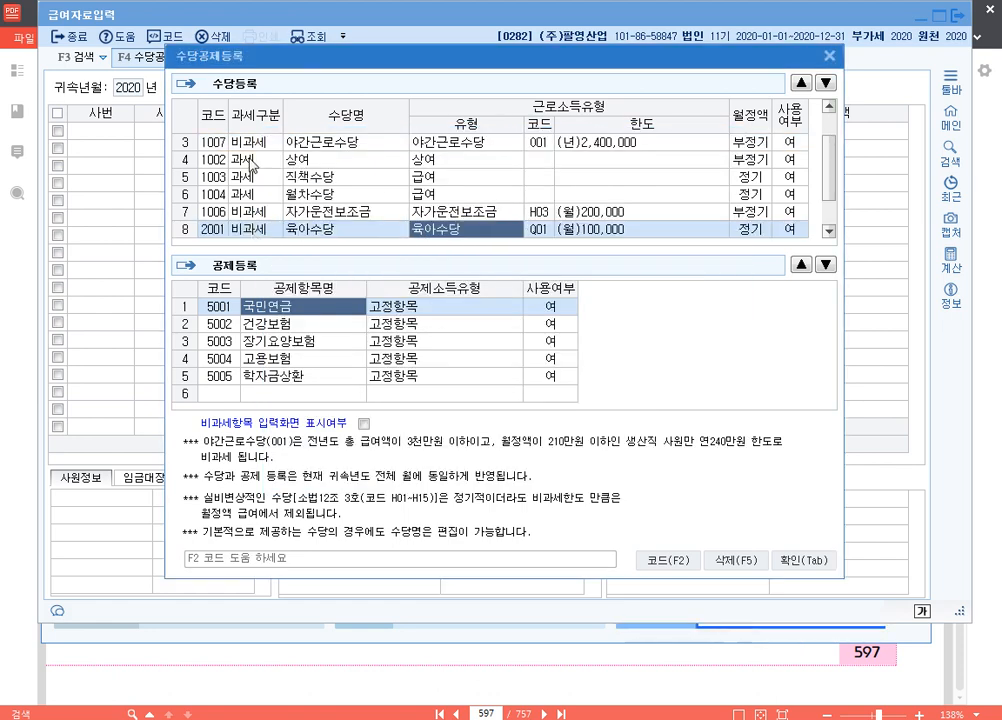
# Step: Move the 육아수당 allowance up to row 4, directly below 야간근로수당
pyautogui.click(801, 82)
pyautogui.click(801, 82)
pyautogui.click(801, 82)
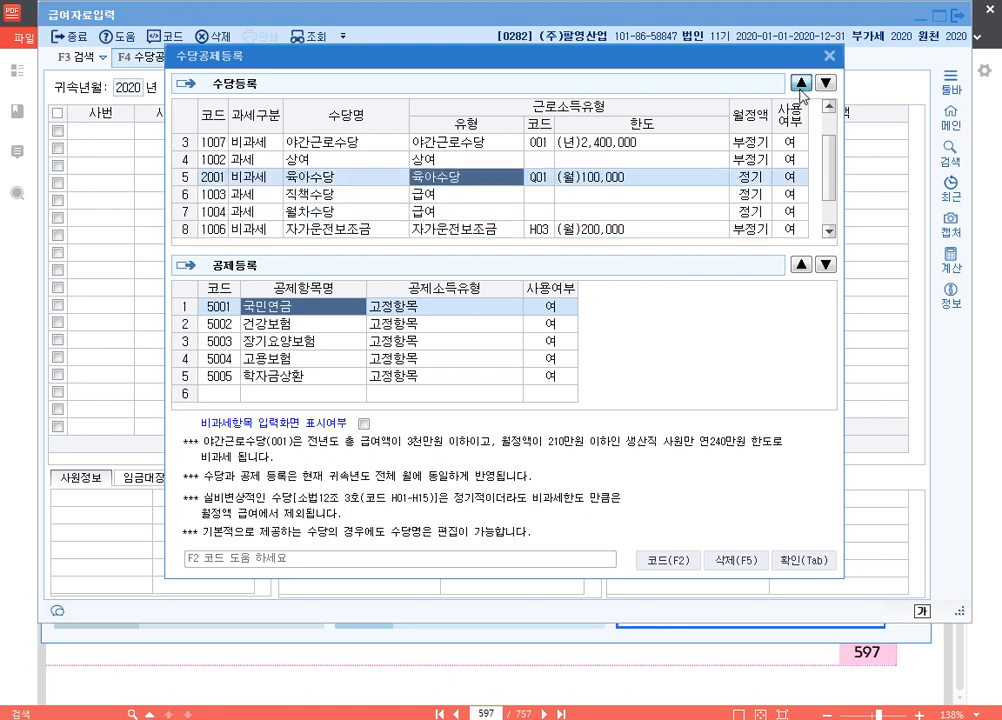
pyautogui.click(801, 86)
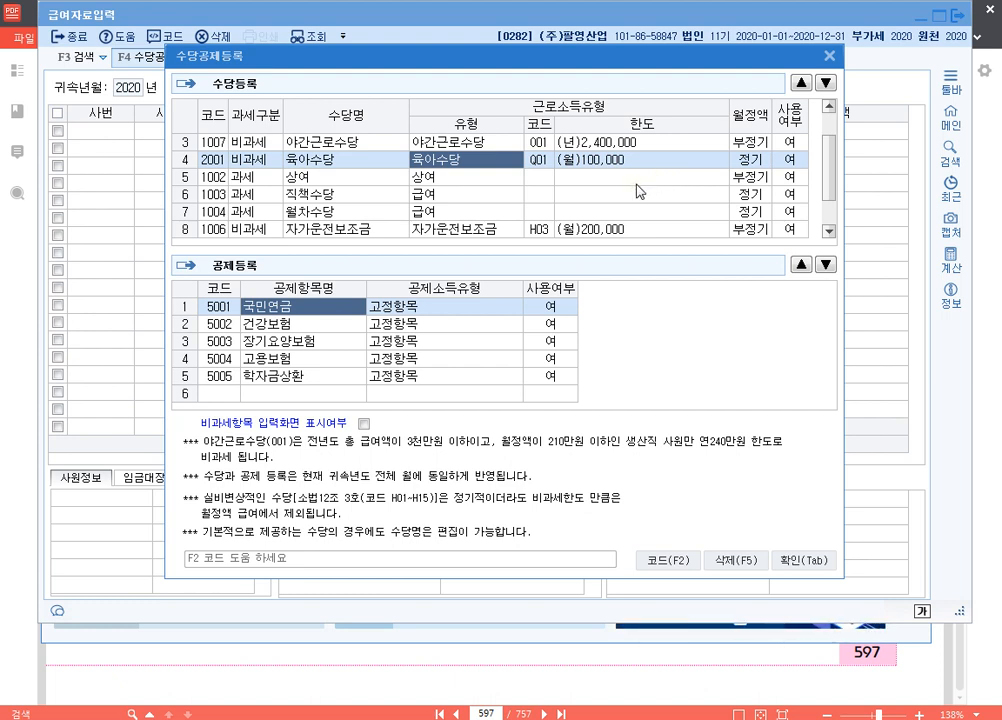
# Step: Add a 과세 allowance named 자가운전보조금 with type 급여 in the next empty row of 수당등록
pyautogui.scroll(-1, 309, 227)
pyautogui.click(274, 227)
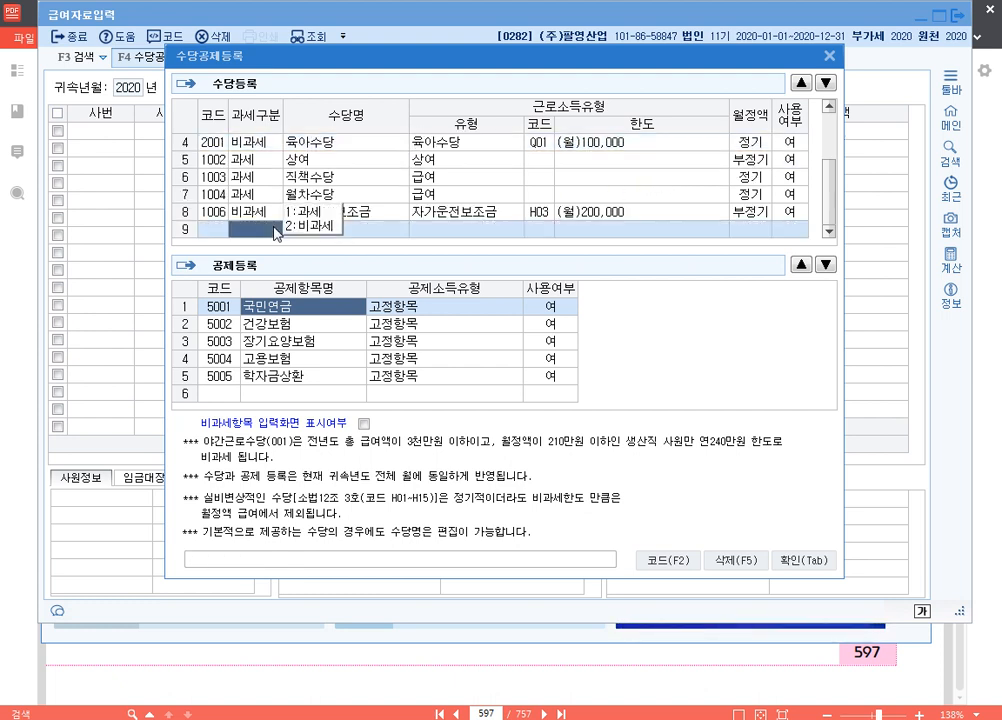
pyautogui.write('1')
pyautogui.press('Return')
pyautogui.write('자가운전보조금')
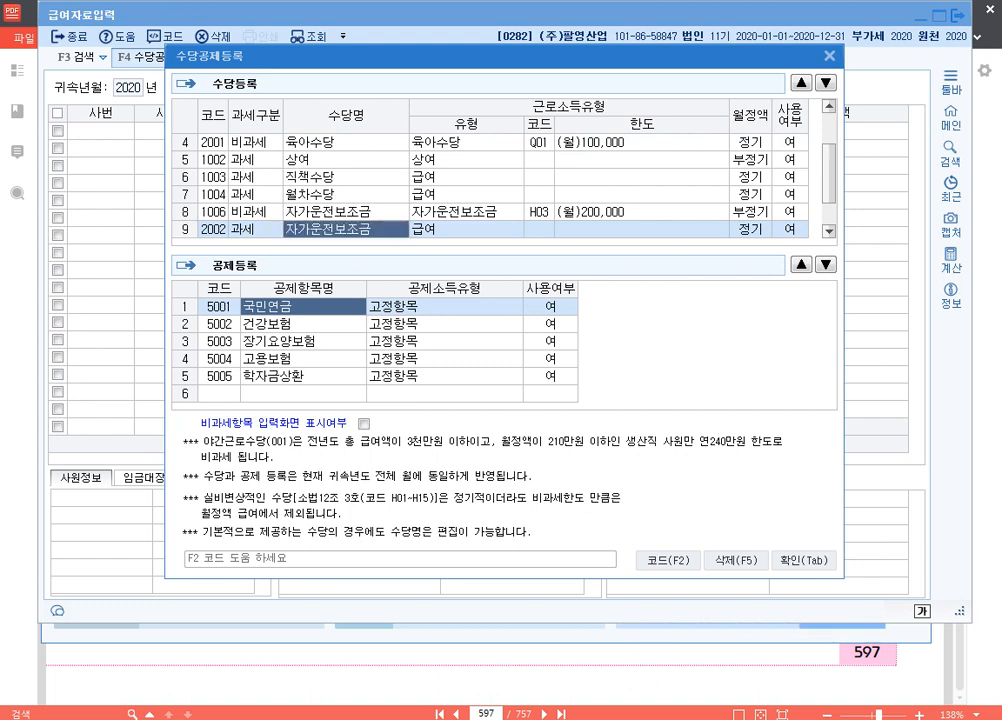
pyautogui.press('Return')
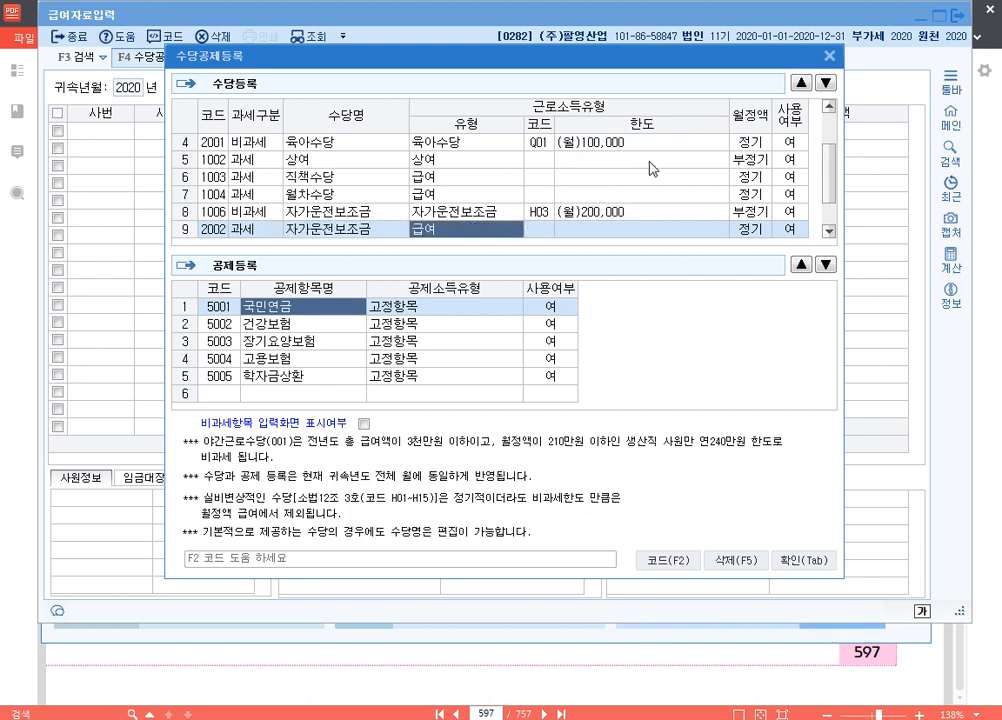
# Step: Move the 과세 자가운전보조금 allowance up to row 5, directly below 육아수당
pyautogui.click(803, 84)
pyautogui.click(803, 84)
pyautogui.click(803, 84)
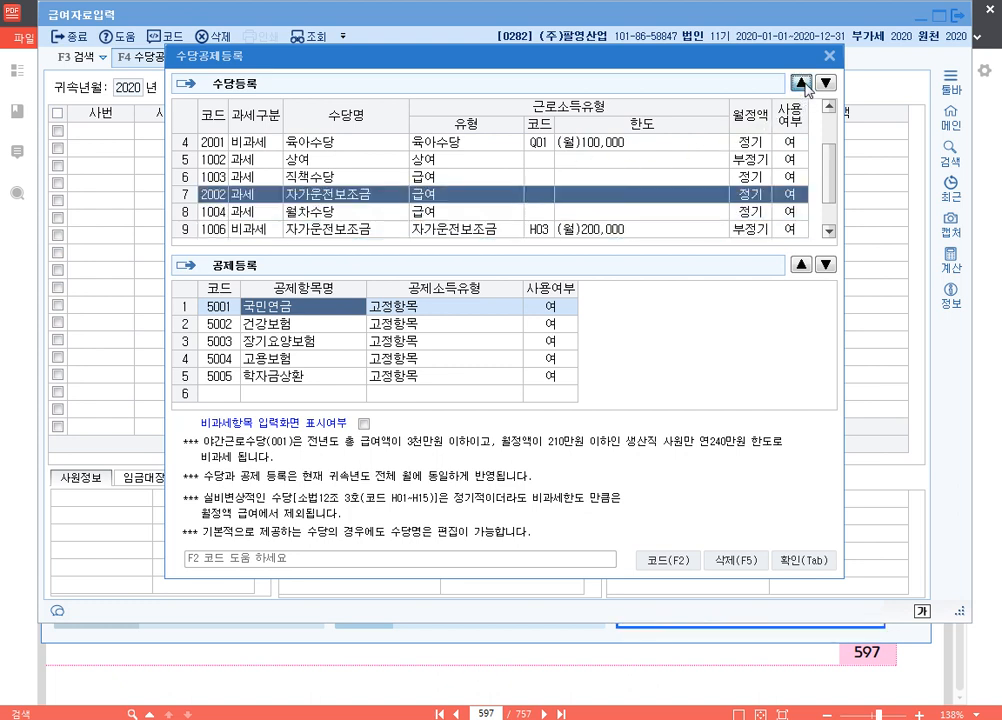
pyautogui.click(803, 84)
pyautogui.click(803, 84)
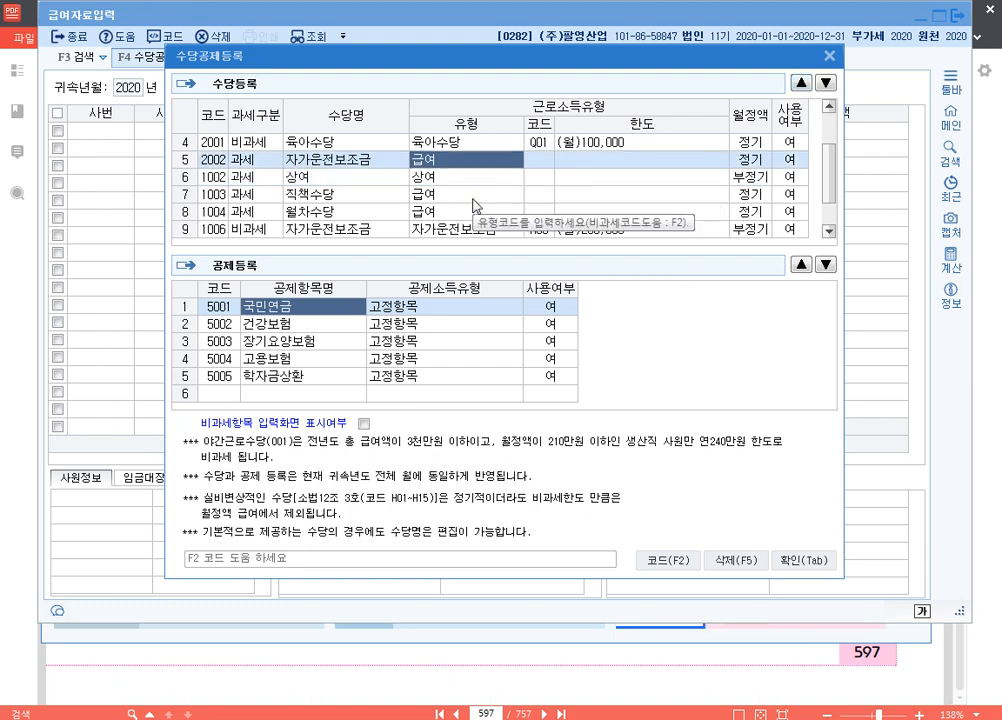
# Step: Add a 과세 allowance named 교육지원금 with type 급여 in the next empty row of 수당등록
pyautogui.scroll(-1, 298, 228)
pyautogui.click(262, 231)
pyautogui.write('1')
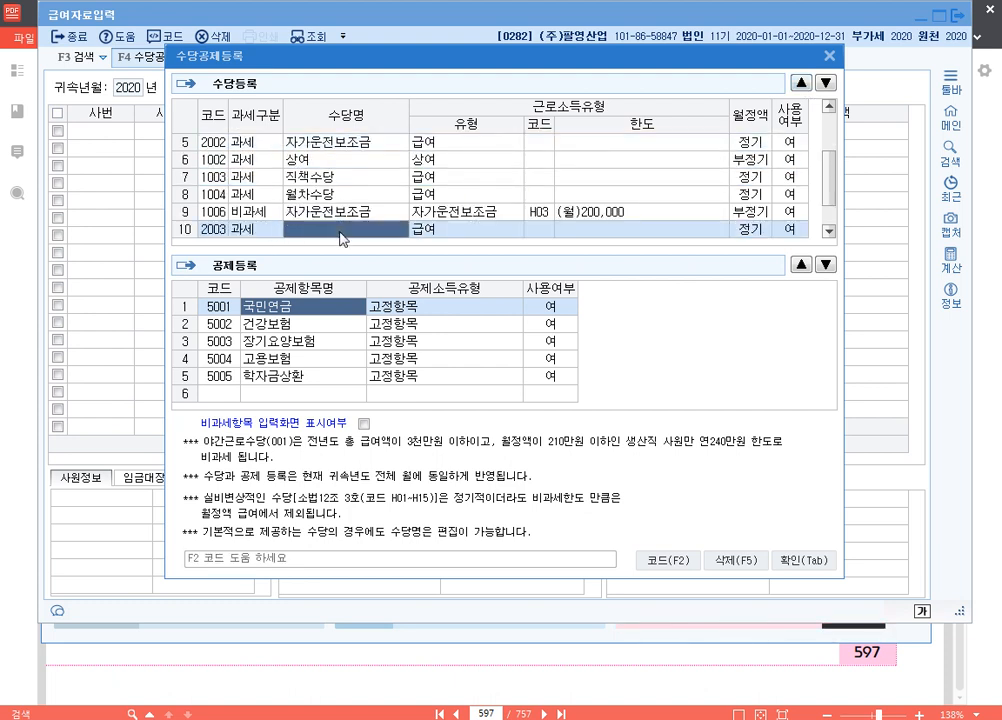
pyautogui.write('공육지원금')
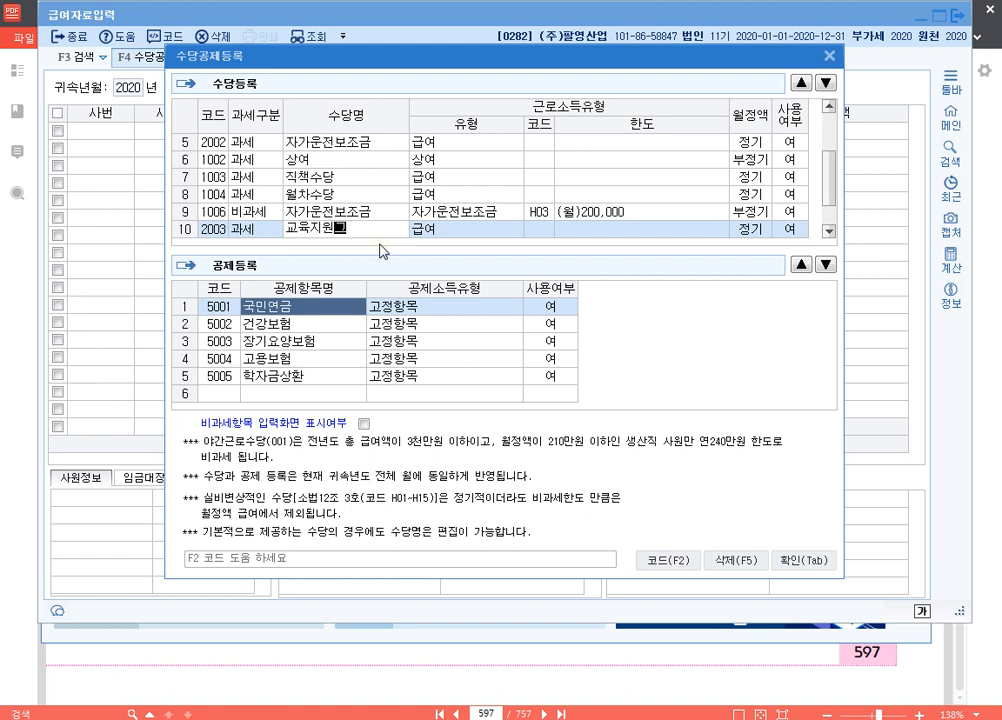
pyautogui.press('Return')
# Step: Move the 교육지원금 allowance up to row 6, directly below the 과세 자가운전보조금
pyautogui.click(800, 82)
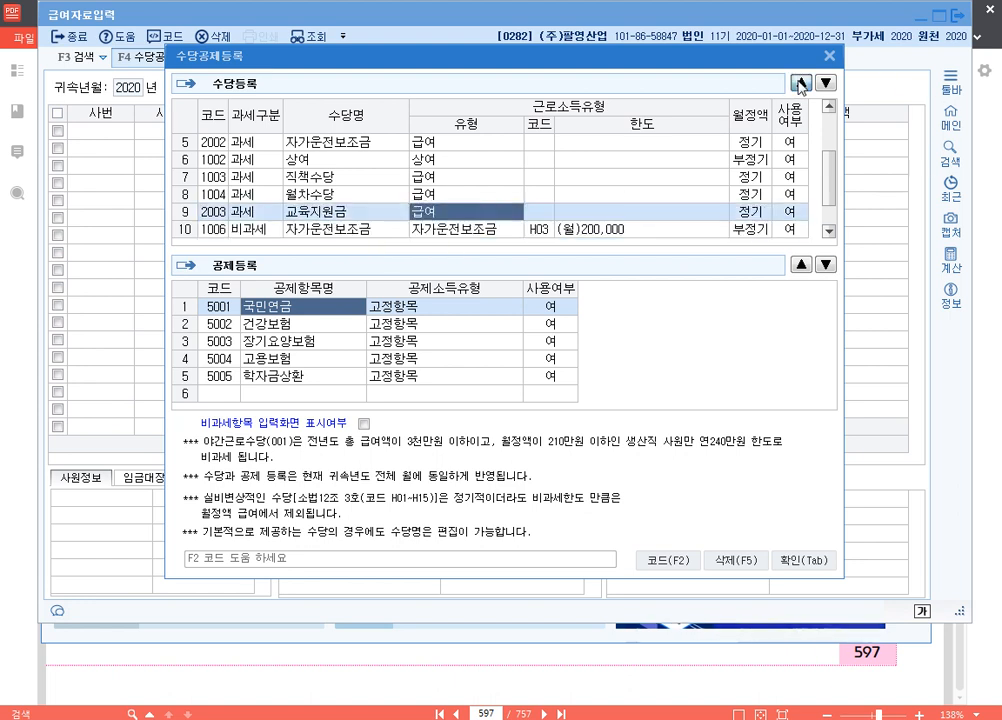
pyautogui.click(800, 82)
pyautogui.click(800, 82)
pyautogui.click(800, 82)
pyautogui.click(800, 82)
pyautogui.click(825, 82)
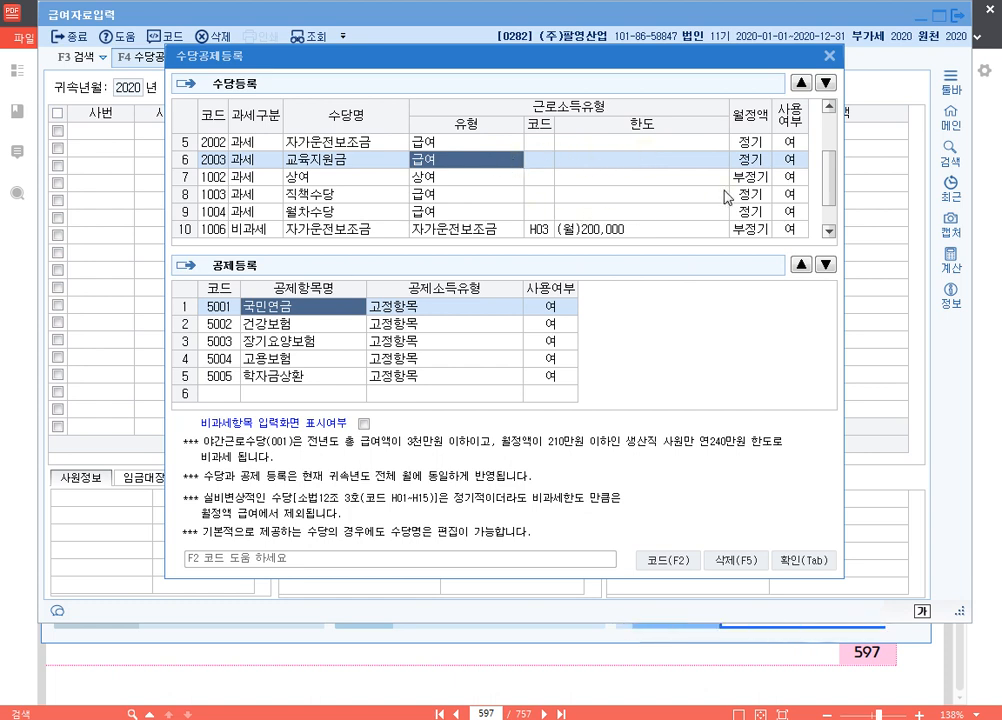
# Step: Set 사용여부 to 부 for 상여, 직책수당, 월차수당 and the 비과세 자가운전보조금
pyautogui.scroll(2, 727, 197)
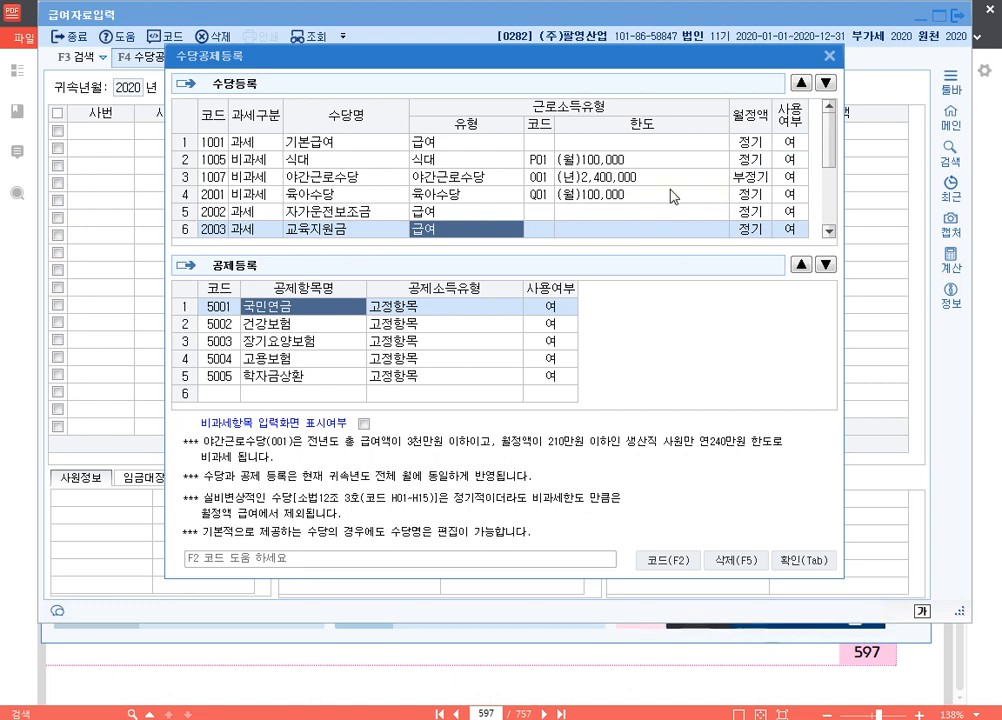
pyautogui.scroll(-1, 670, 197)
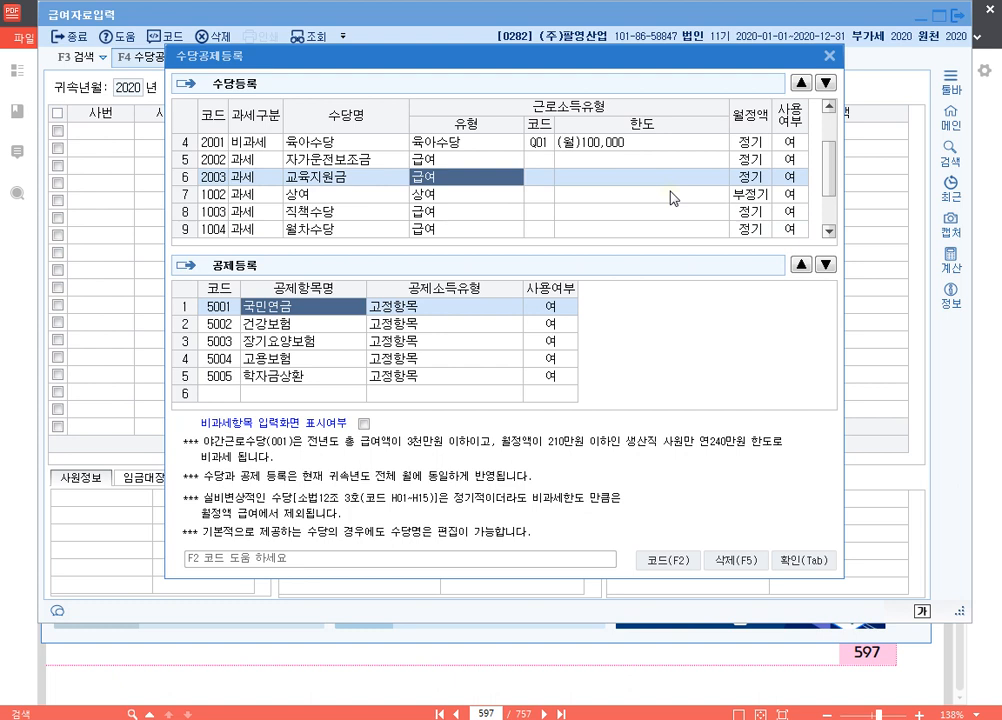
pyautogui.scroll(-1, 670, 191)
pyautogui.click(785, 160)
pyautogui.click(722, 162)
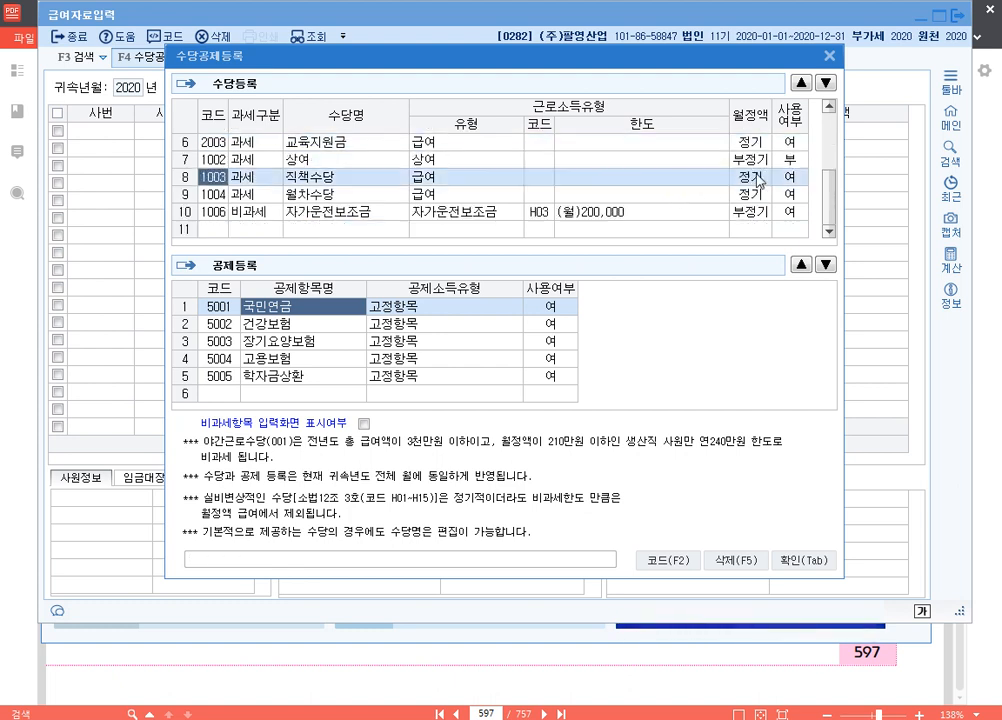
pyautogui.click(783, 176)
pyautogui.click(737, 177)
pyautogui.click(783, 193)
pyautogui.click(738, 179)
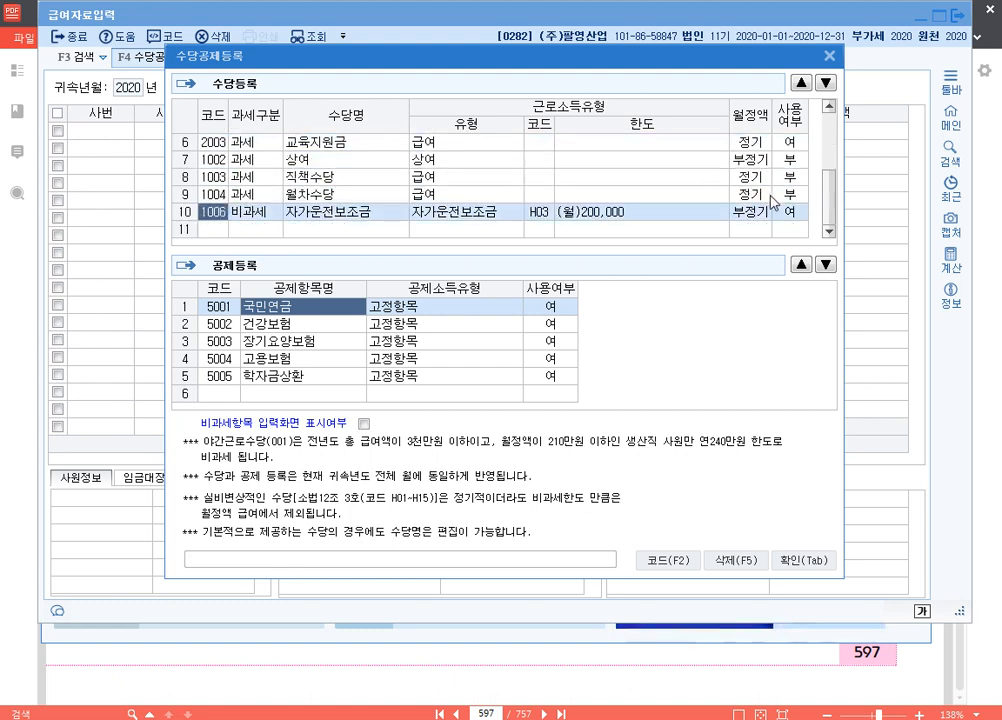
pyautogui.click(785, 211)
pyautogui.click(745, 194)
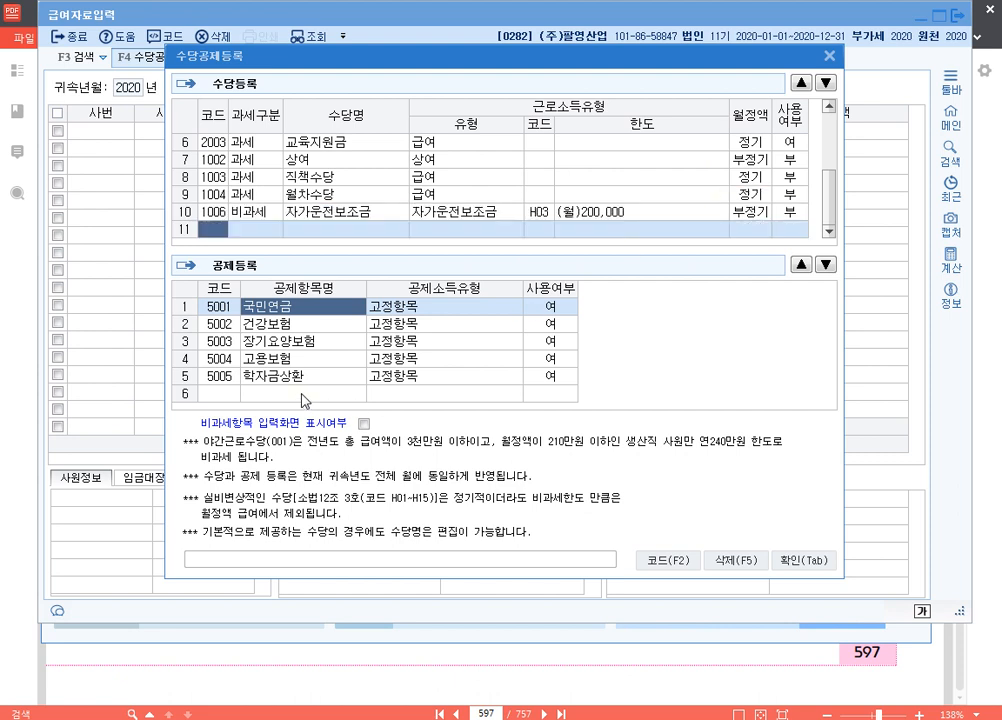
# Step: Add a deduction item named 가불금 with 공제소득유형 기타 in the empty row of 공제등록
pyautogui.click(301, 394)
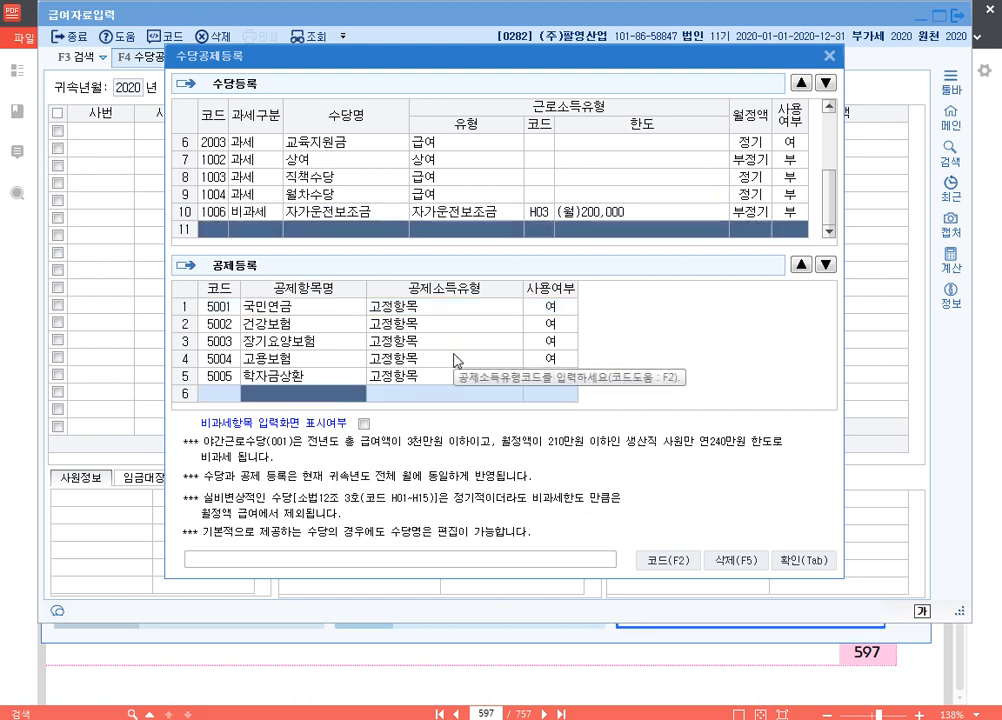
pyautogui.write('가불금')
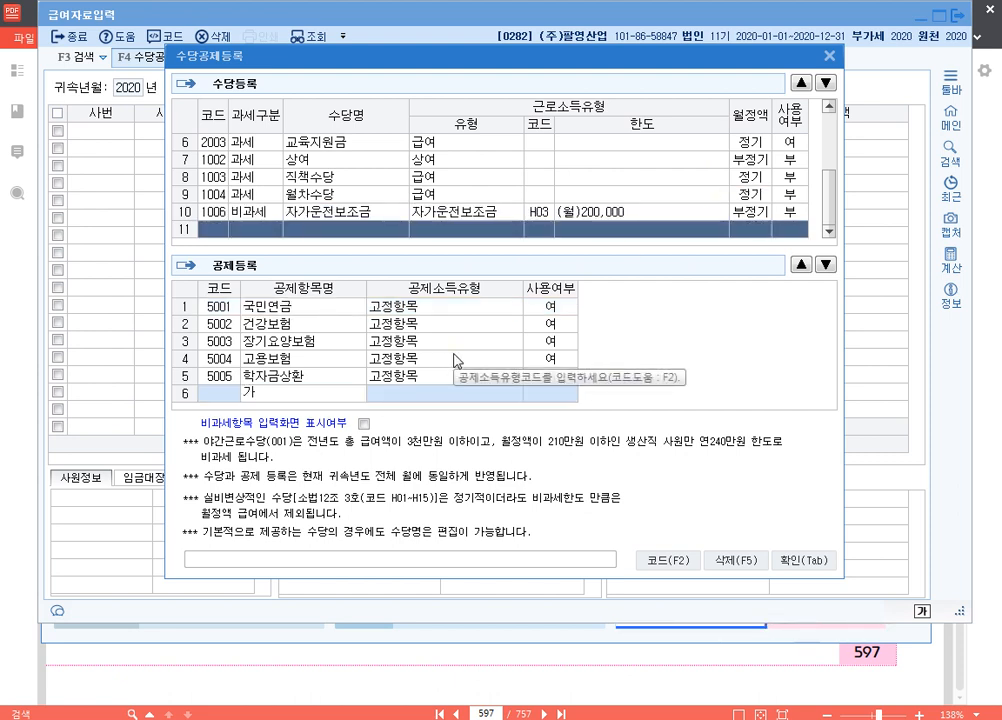
pyautogui.press('Return')
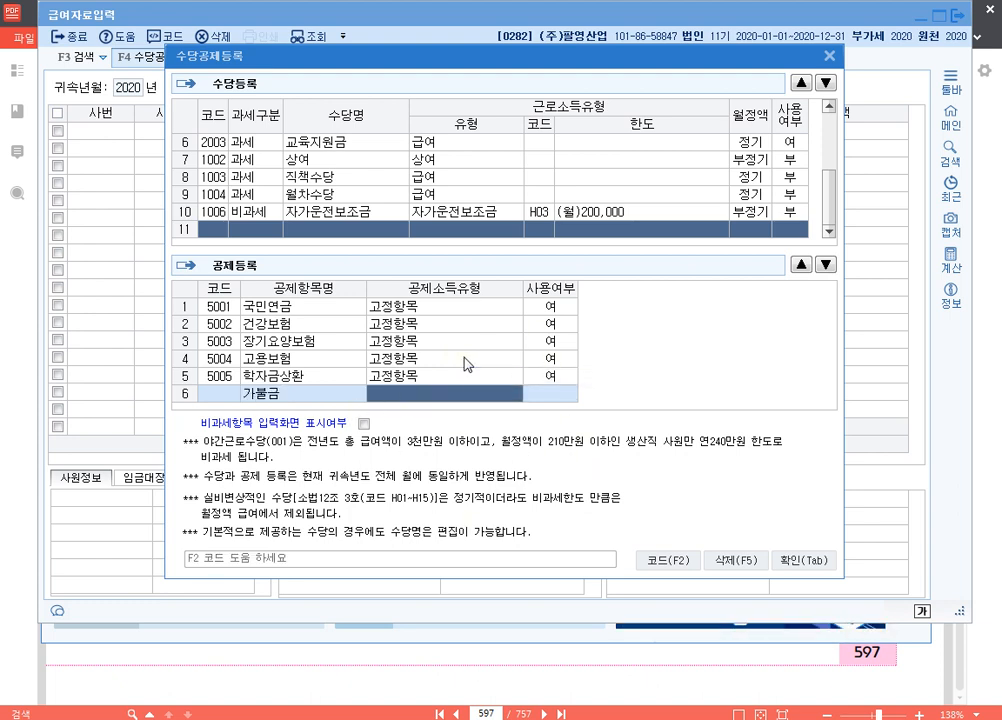
pyautogui.press('F2')
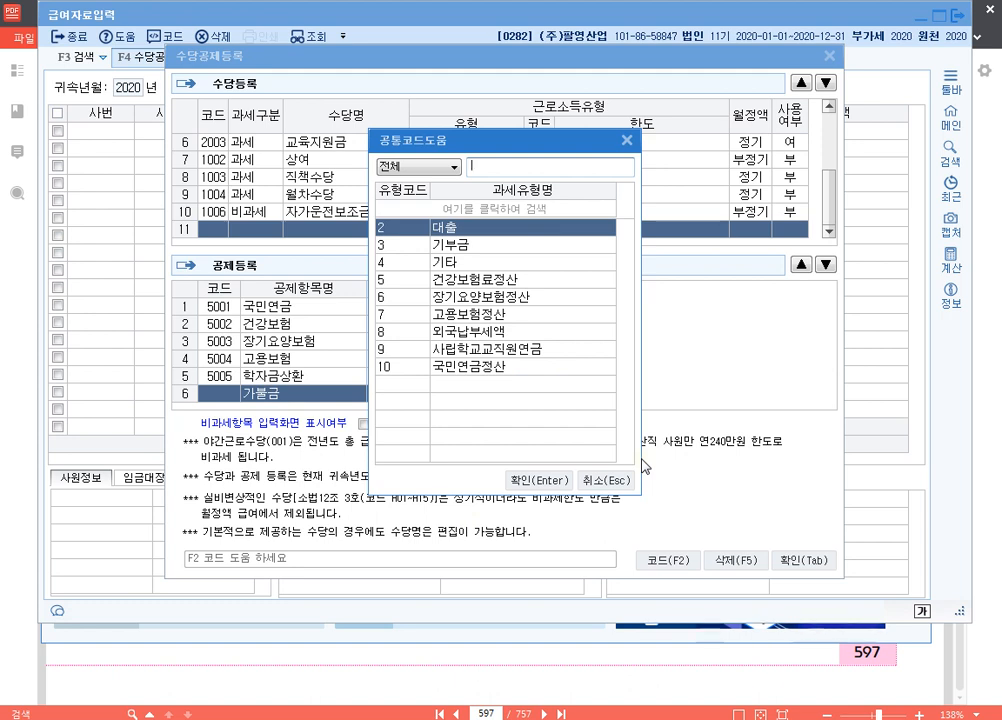
pyautogui.press('Down')
pyautogui.press('Down')
pyautogui.press('Return')
pyautogui.press('Return')
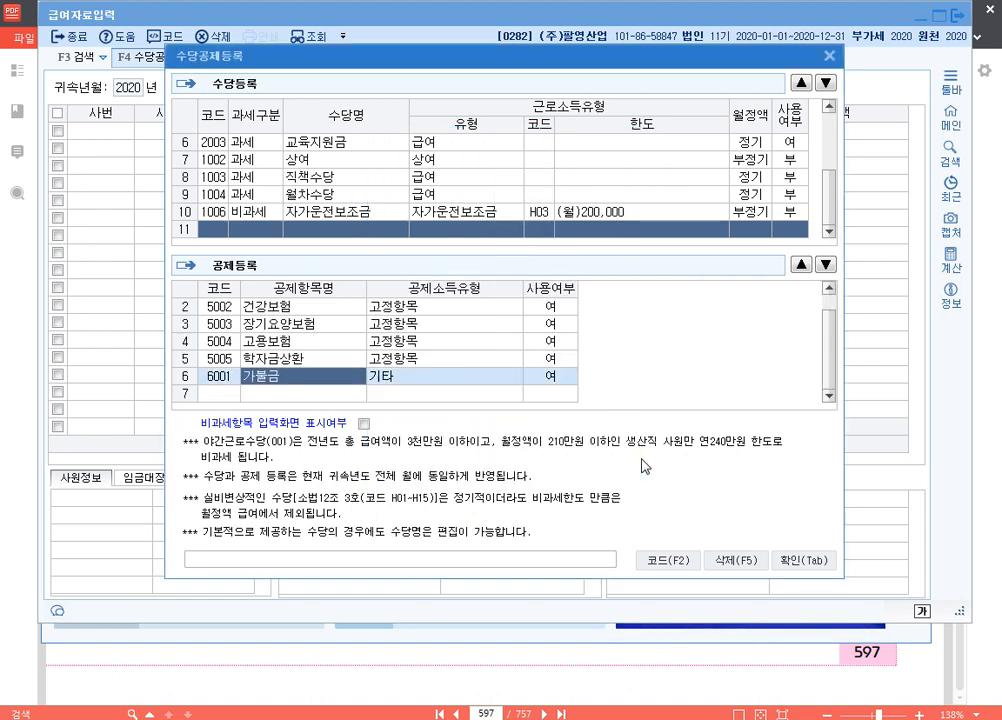
pyautogui.press('Return')
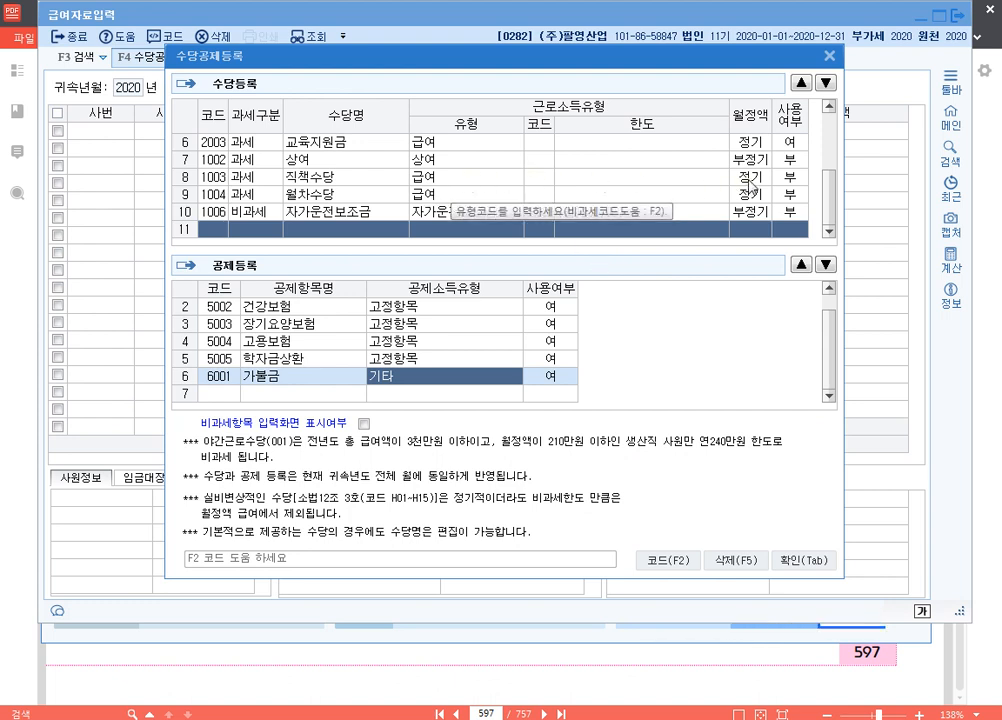
# Step: Confirm the 수당공제등록 entries and load the payroll for 귀속년월 December 2020 with payment month December 2020
pyautogui.scroll(2, 829, 197)
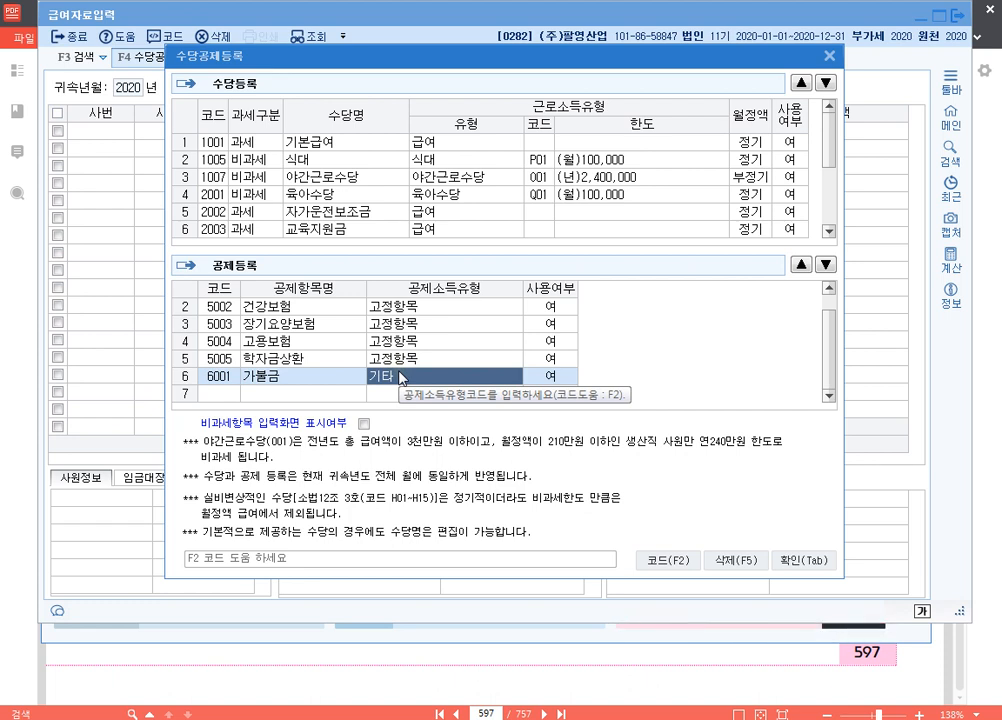
pyautogui.click(822, 561)
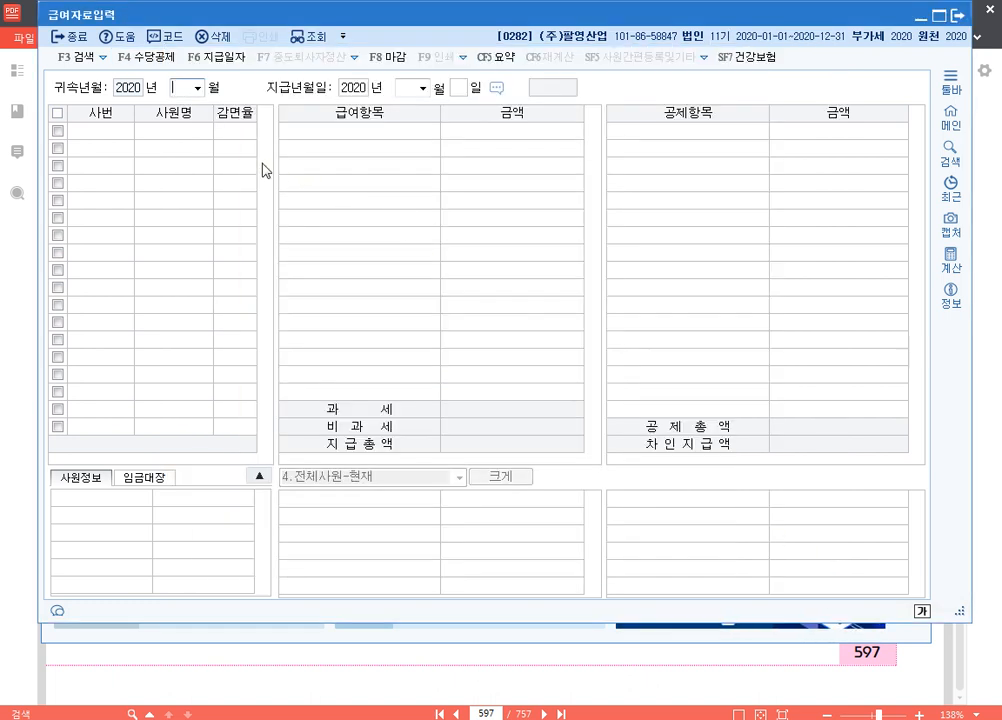
pyautogui.write('12')
pyautogui.press('Return')
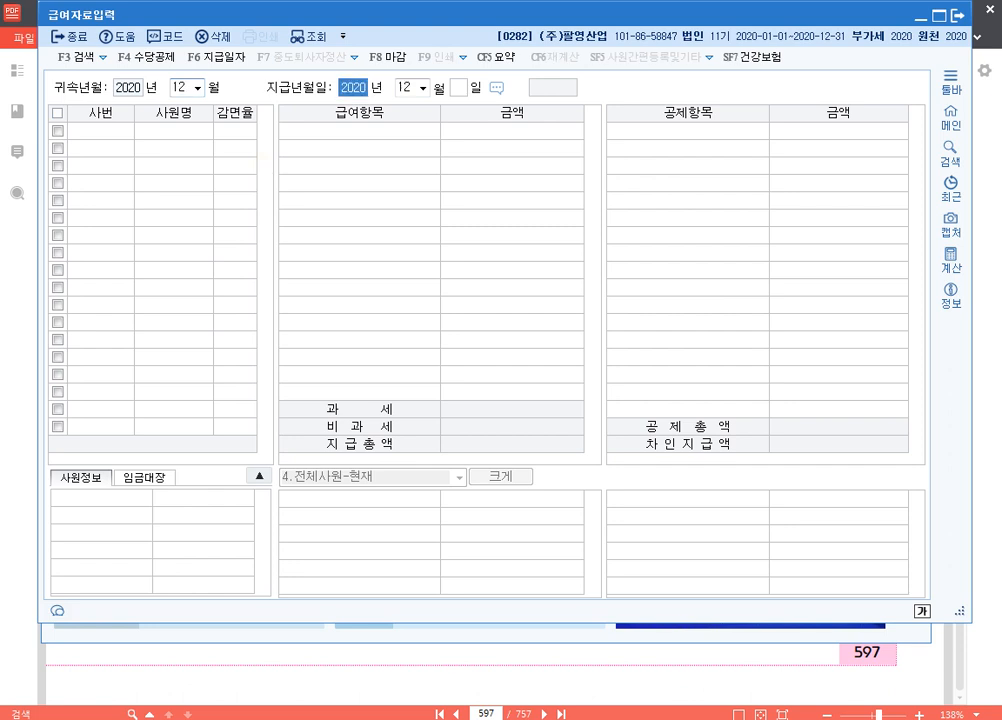
pyautogui.press('Return')
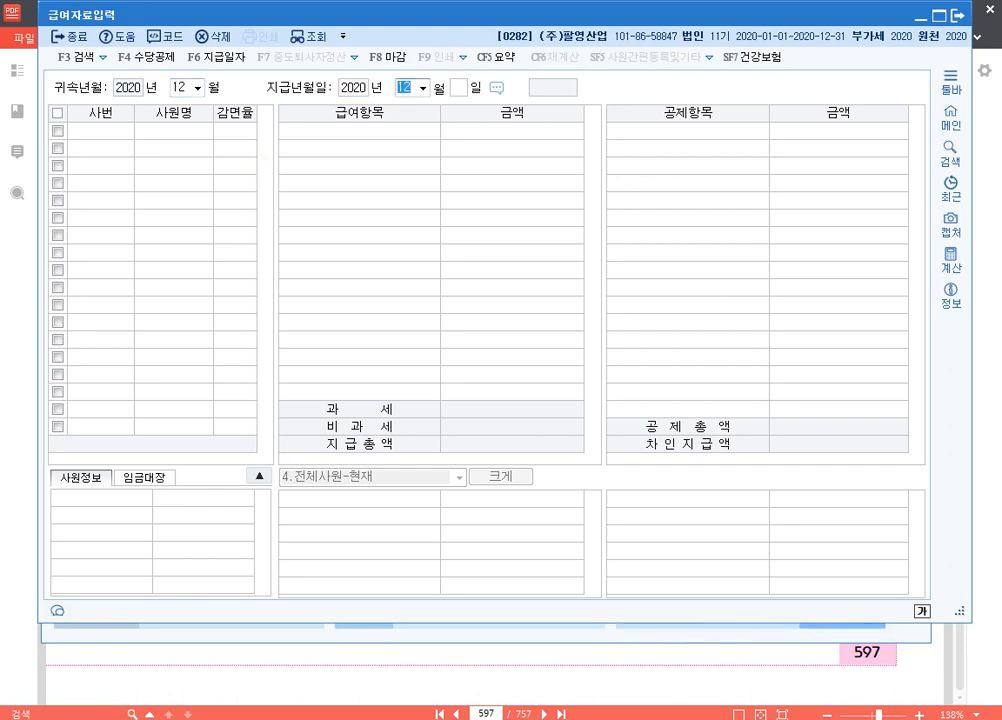
pyautogui.press('Return')
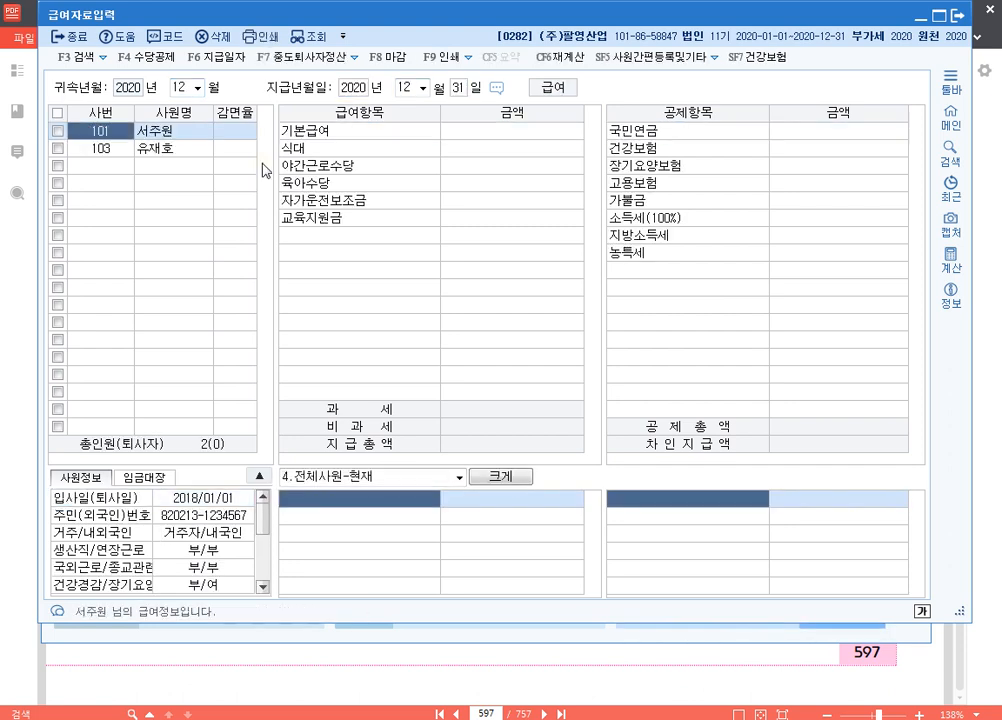
# Step: Enter employee 101's 기본급여 as 2,000,000, 식대 as 180,000 and 야간근로수당 as 300,000
pyautogui.press('Return')
pyautogui.write('2000000')
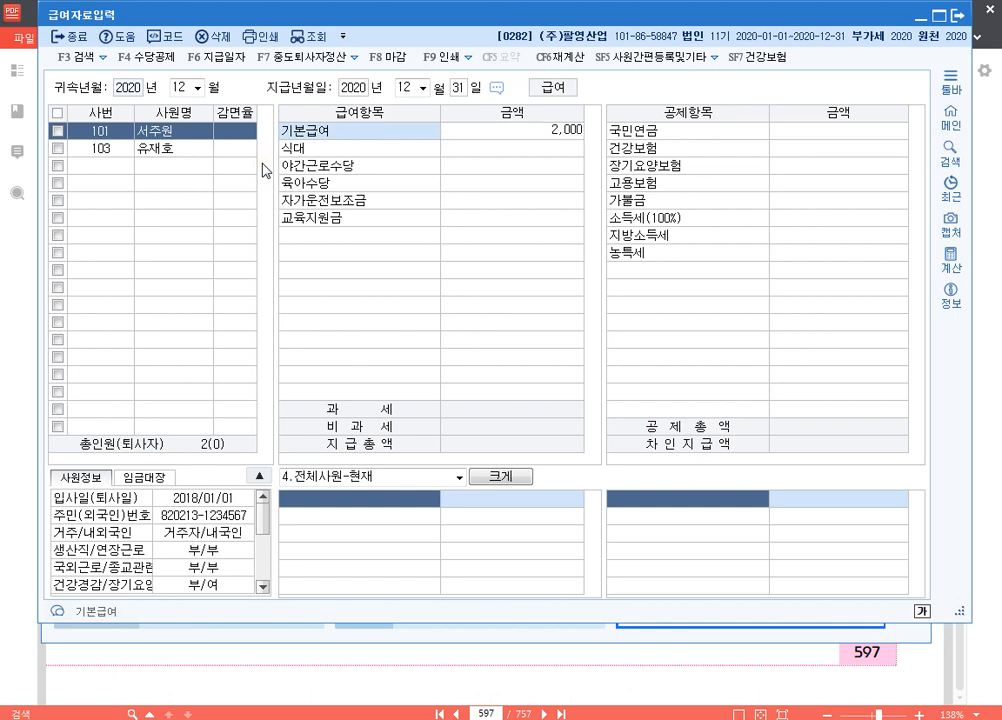
pyautogui.press('Return')
pyautogui.write('1800000')
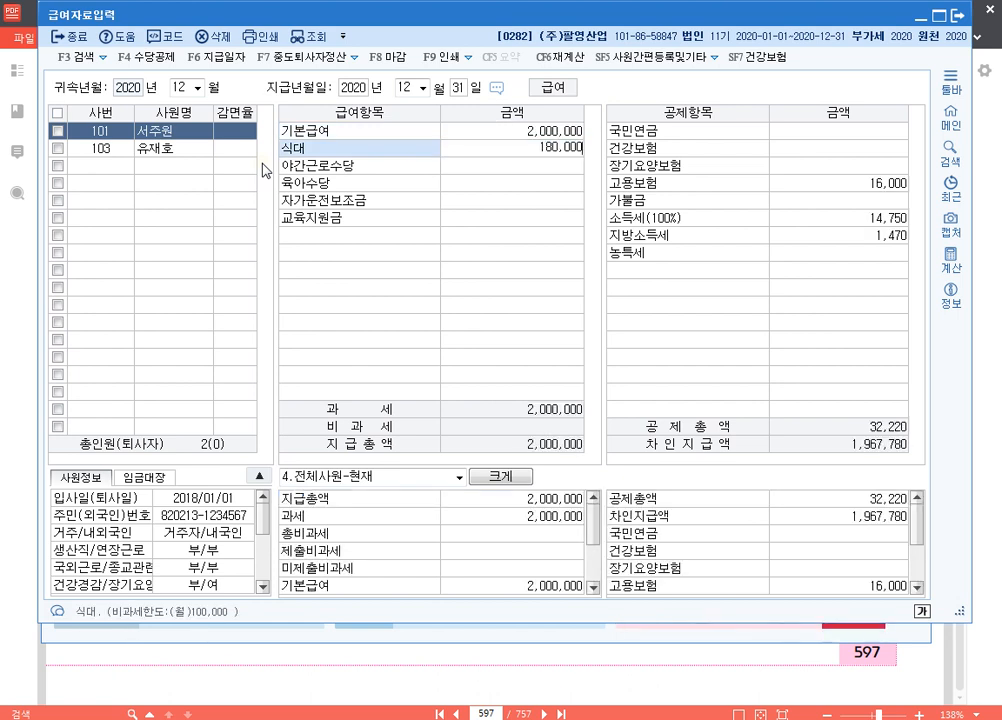
pyautogui.press('Return')
pyautogui.write('3000000')
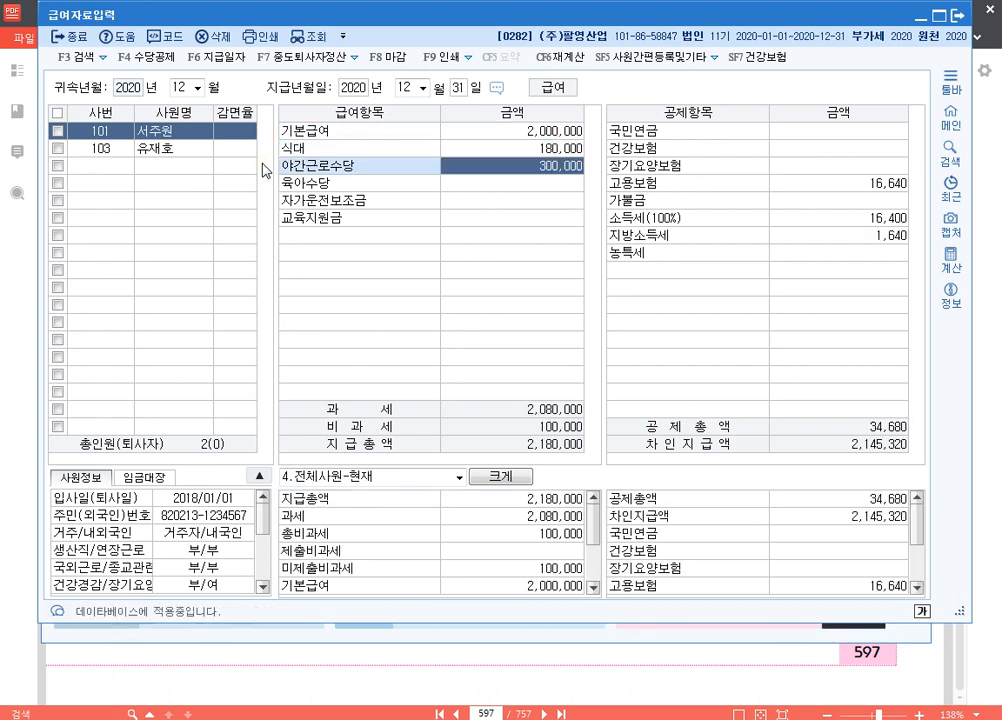
# Step: Enter employee 101's 육아수당 as 200,000, 자가운전보조금 as 100,000 and 교육지원금 as 220,000
pyautogui.press('Return')
pyautogui.write('2000000')
pyautogui.press('Return')
pyautogui.write('1000000')
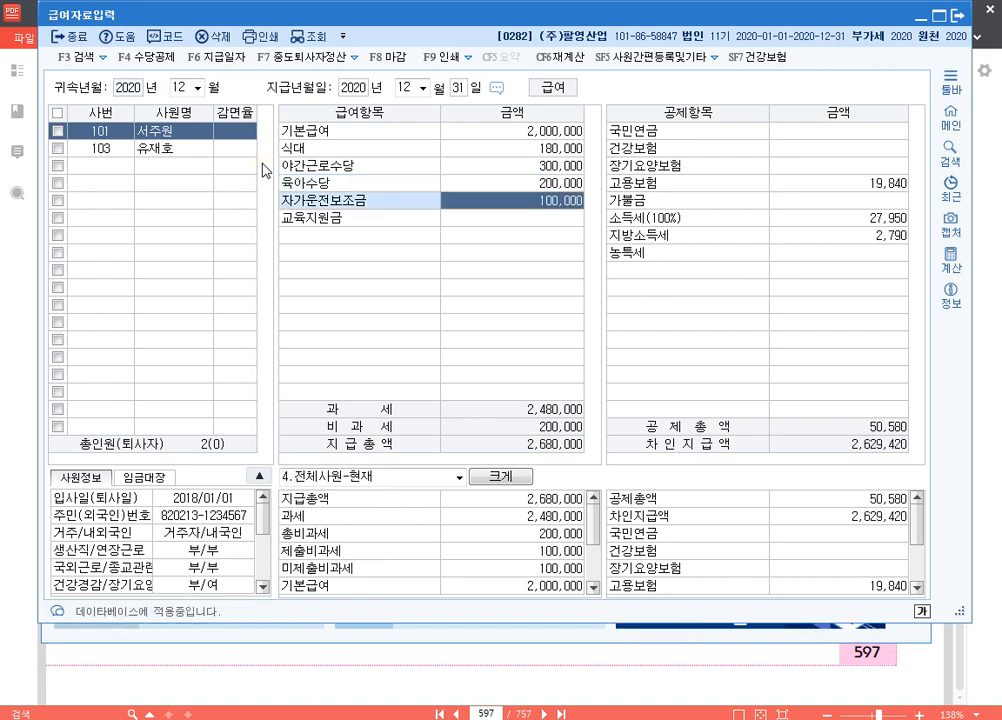
pyautogui.press('Return')
pyautogui.write('2200000')
pyautogui.press('Return')
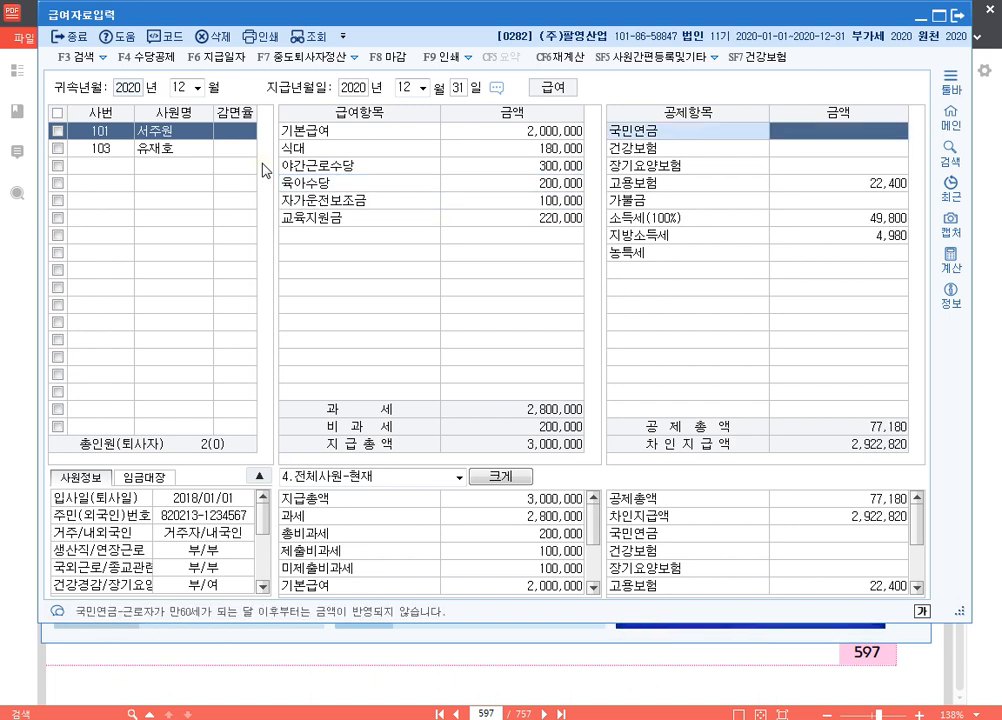
# Step: Set employee 101's deductions to 국민연금 90,000, 건강보험 62,400 and 장기요양보험 4,600, keeping the calculated 고용보험
pyautogui.write('900000')
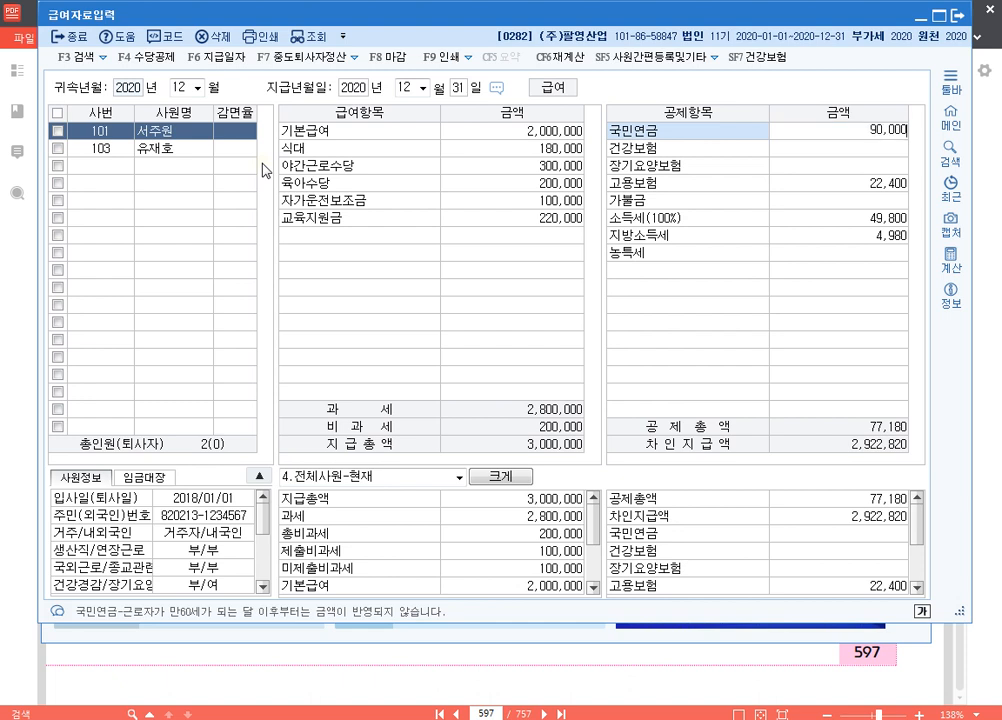
pyautogui.press('Return')
pyautogui.write('62,400')
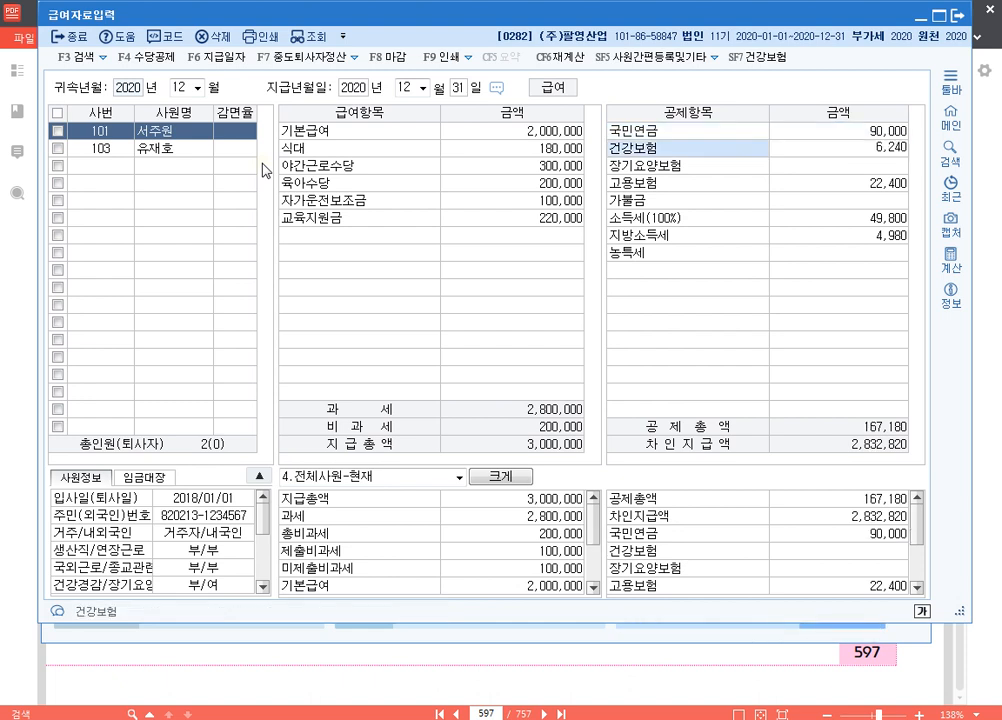
pyautogui.press('Return')
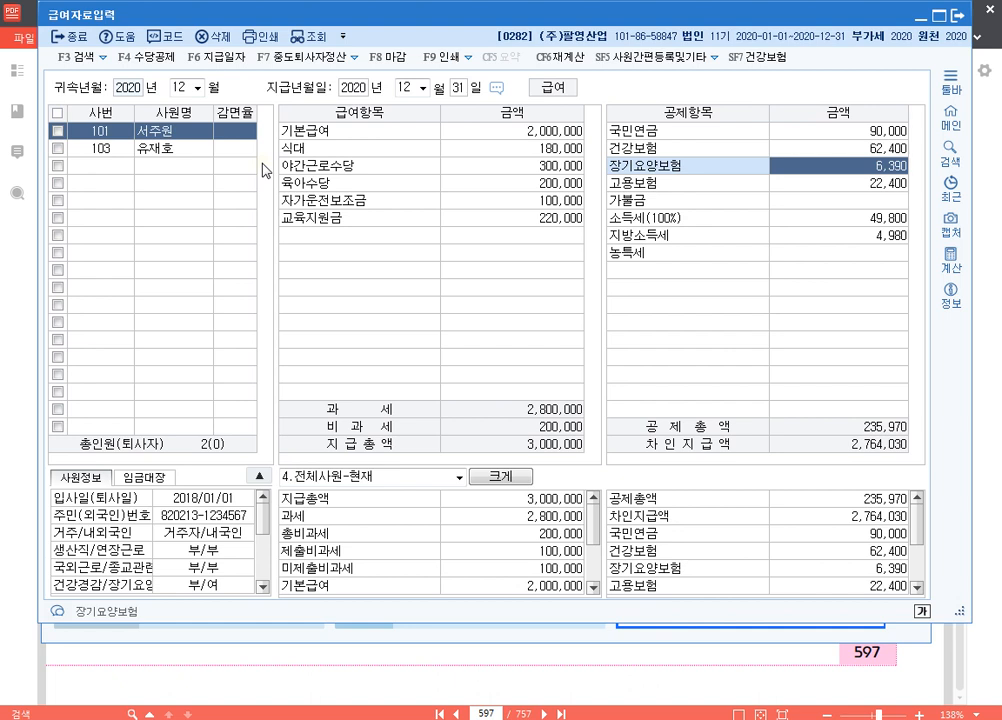
pyautogui.write('4600')
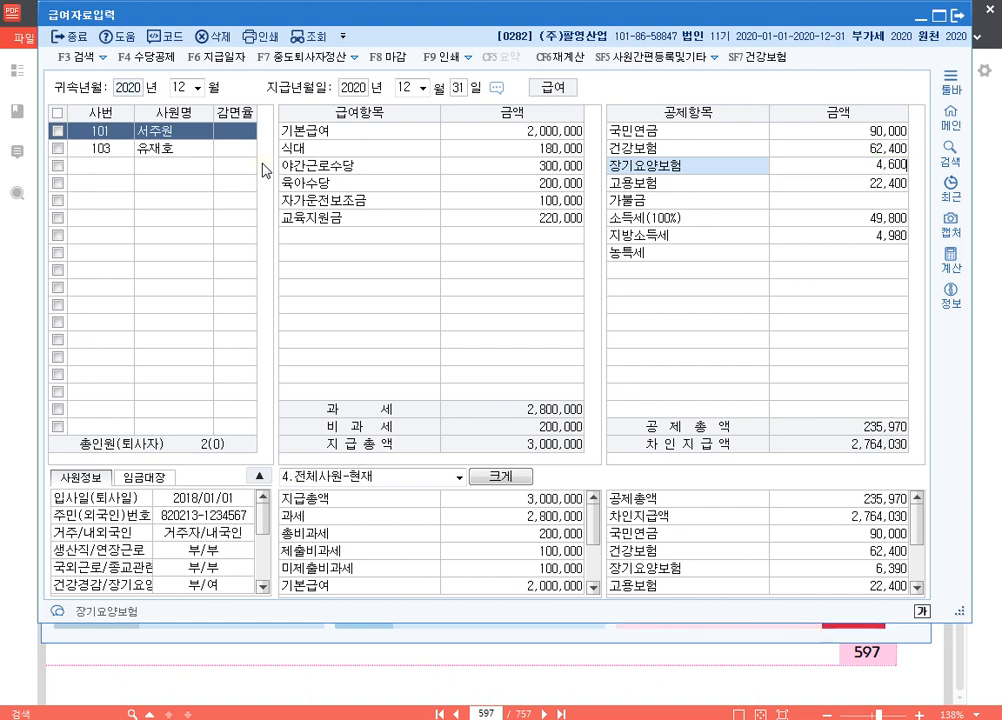
pyautogui.press('Return')
pyautogui.press('Return')
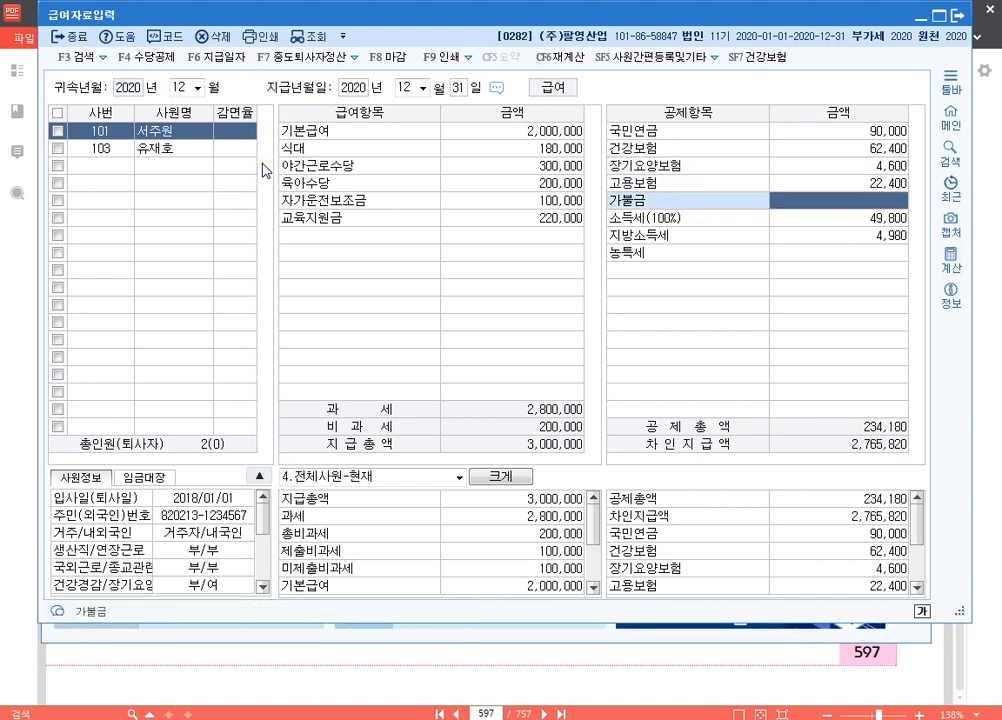
# Step: Enter a 가불금 deduction of 1,000,000 for employee 101, accept the calculated income taxes and close 급여자료입력
pyautogui.write('1000000')
pyautogui.press('Return')
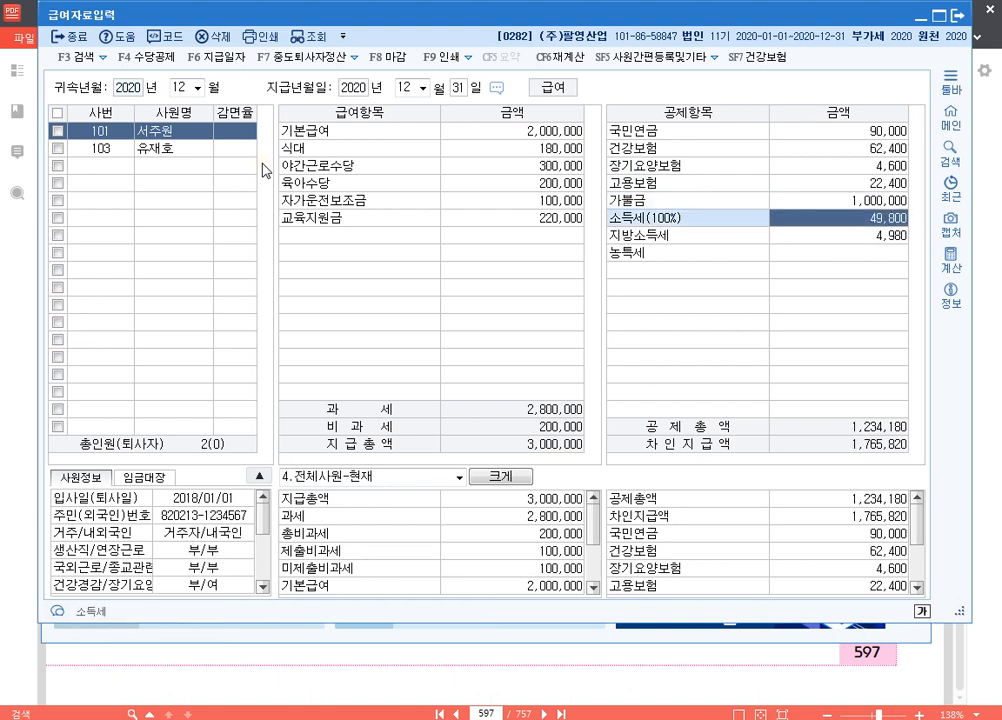
pyautogui.press('Return')
pyautogui.press('Return')
pyautogui.press('Return')
pyautogui.press('Up')
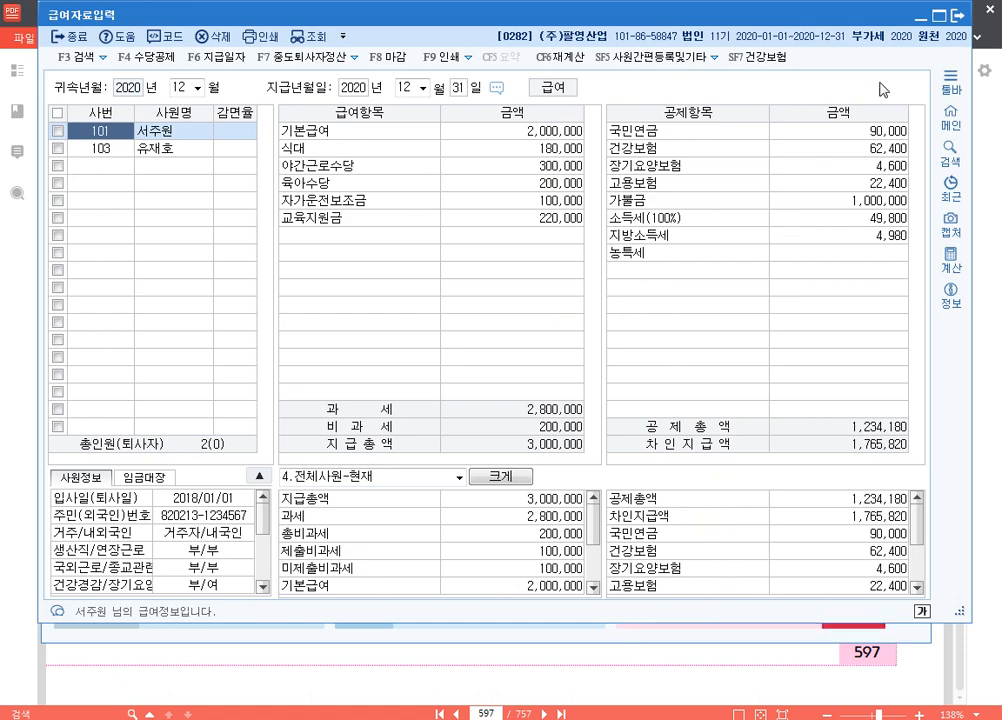
pyautogui.click(956, 16)
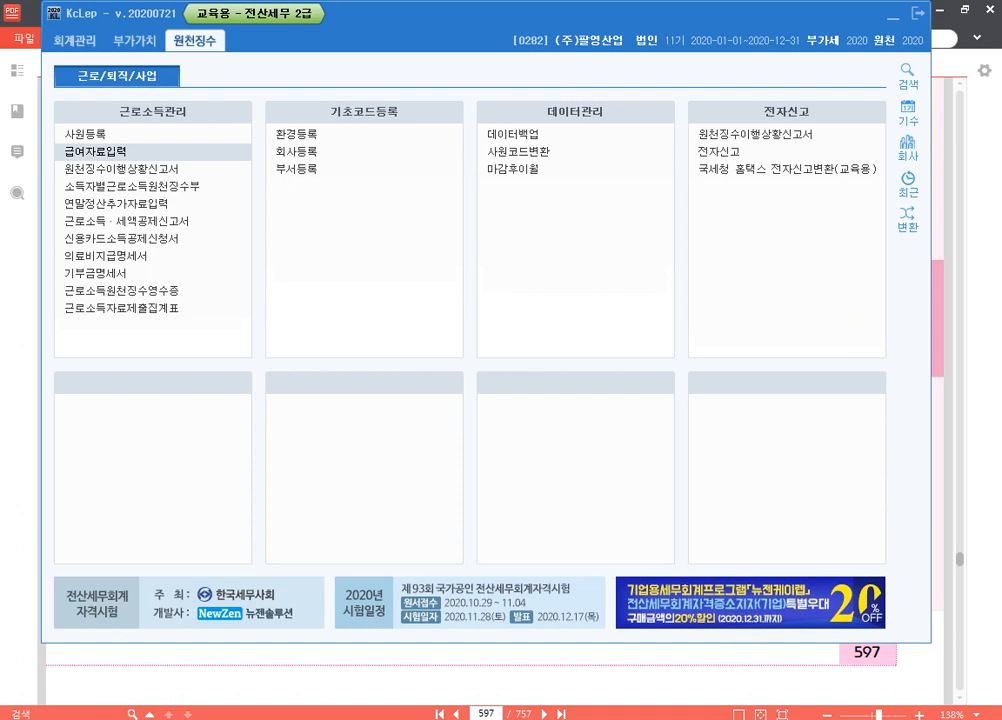
# Step: Go to page 606 of the exam PDF and read 문제5 [1] with its May payroll table and conditions
pyautogui.click(499, 712)
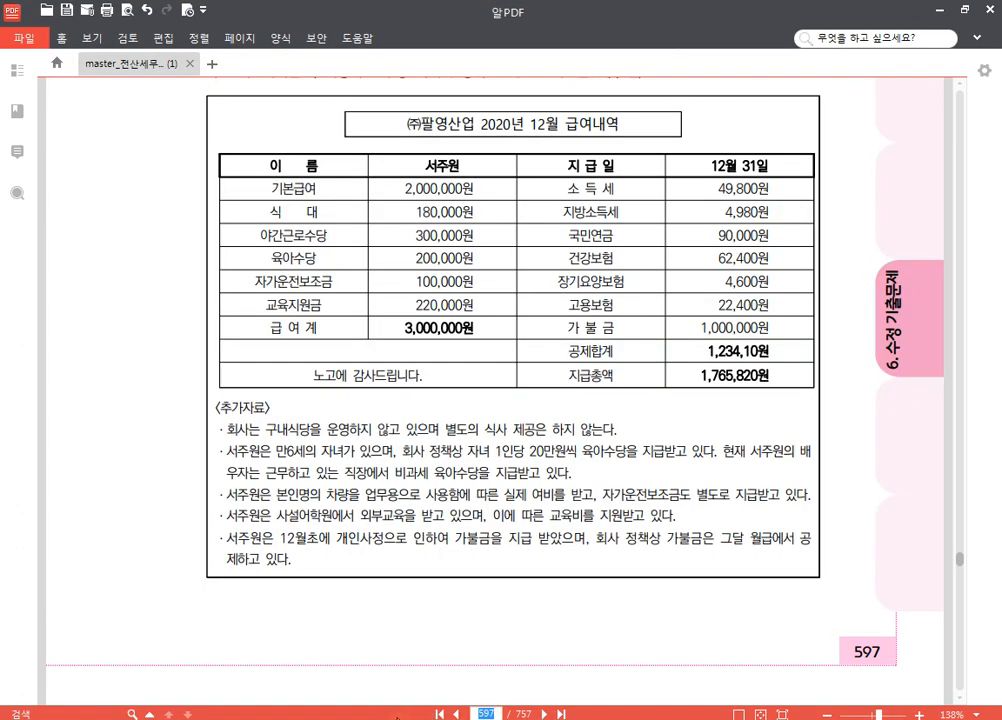
pyautogui.press('Return')
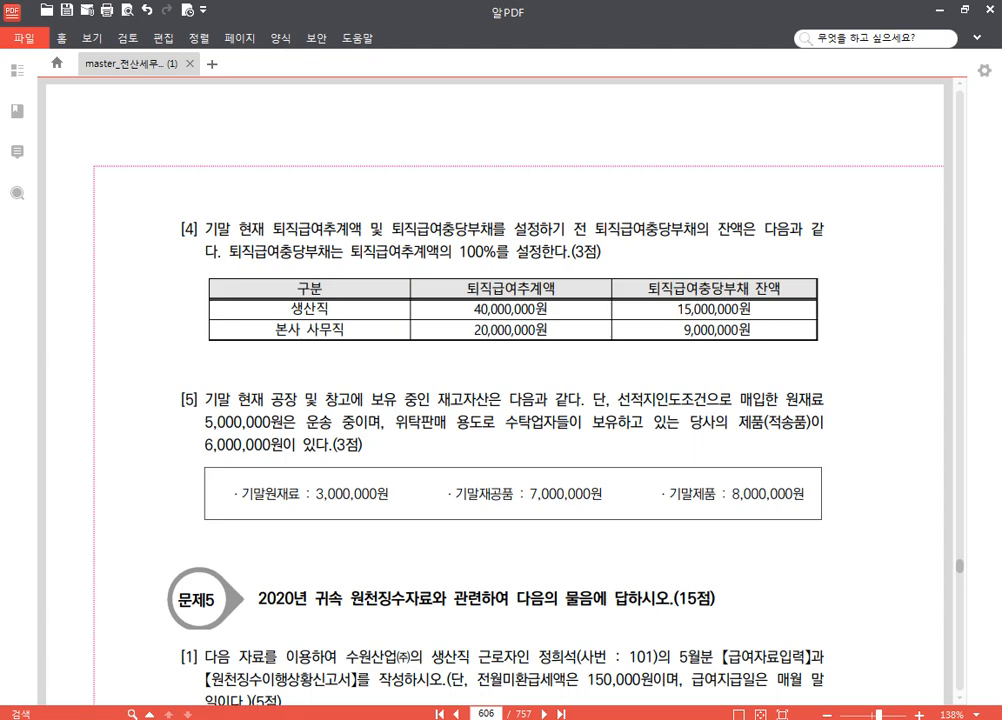
pyautogui.scroll(-5, 435, 432)
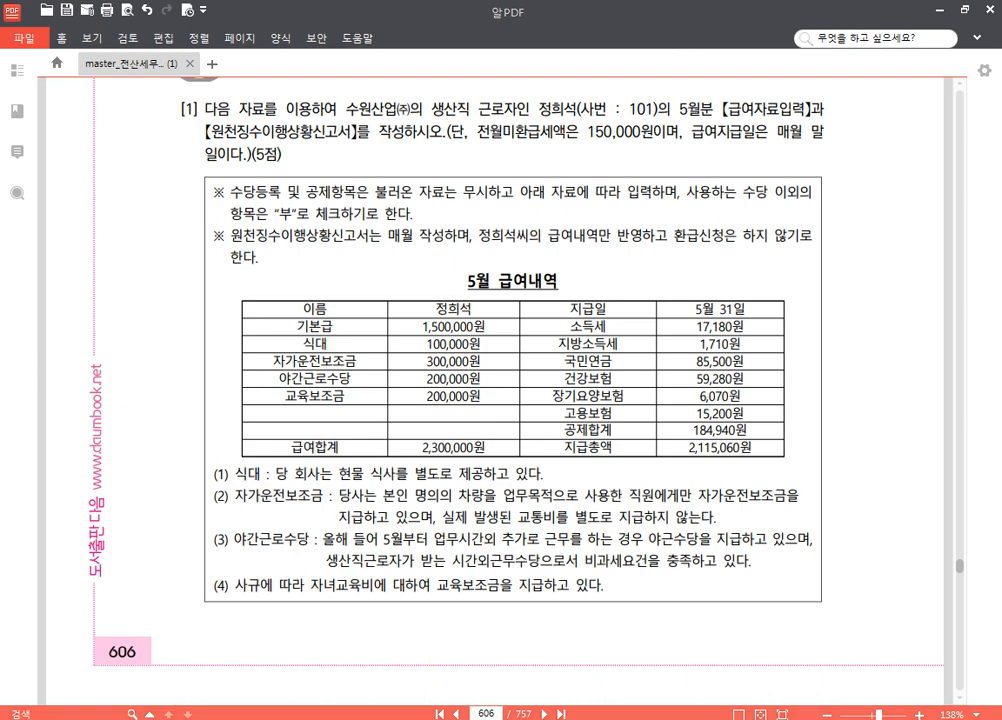
# Step: Switch to KcLep, change the company to 0283 수원산업(주), and return to the exam PDF
pyautogui.hotkey('alt', 'Tab')
pyautogui.click(910, 150)
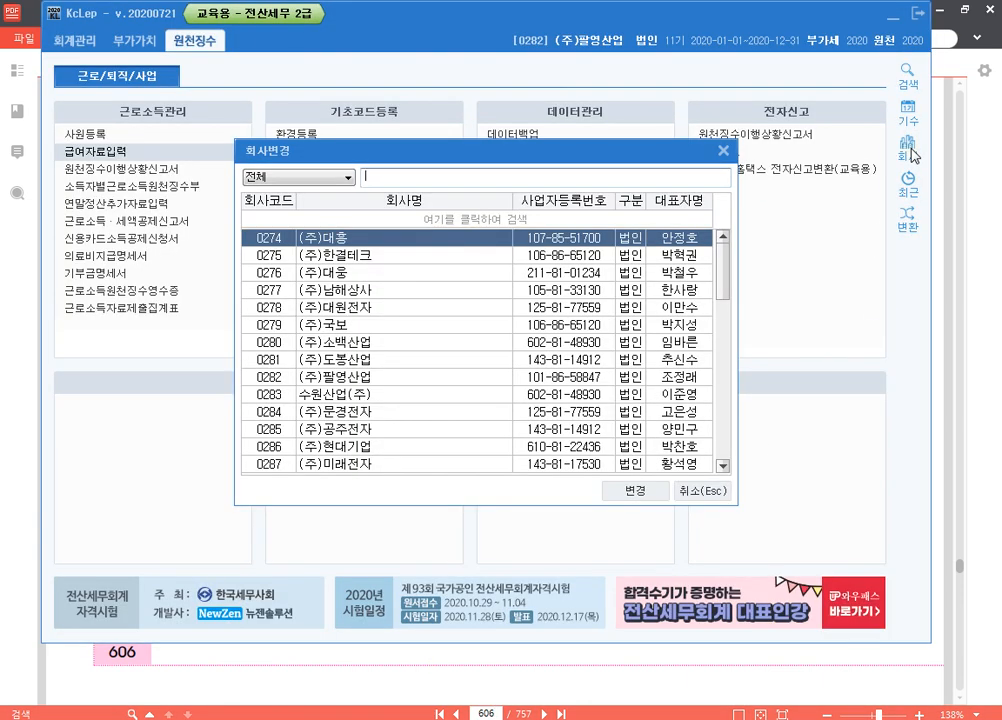
pyautogui.write('283')
pyautogui.press('Return')
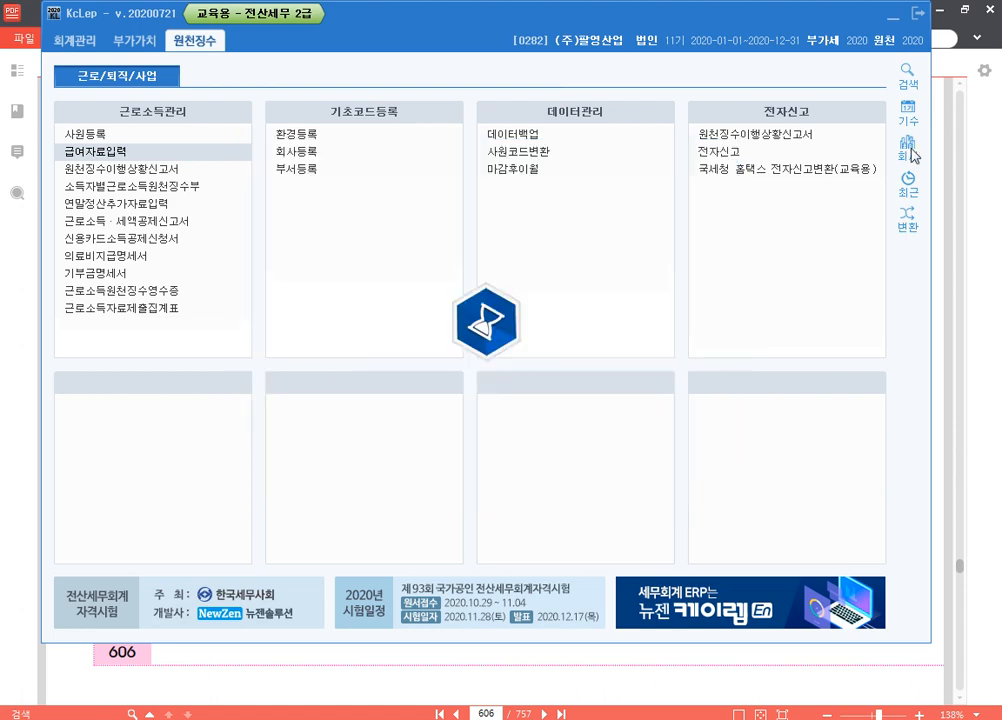
pyautogui.click(986, 250)
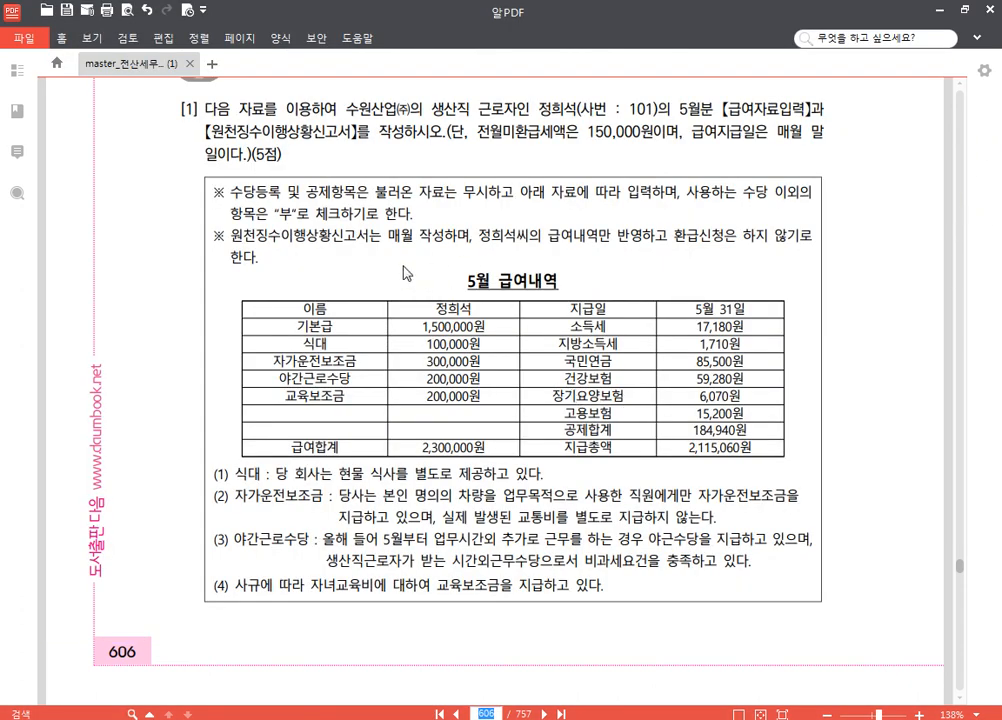
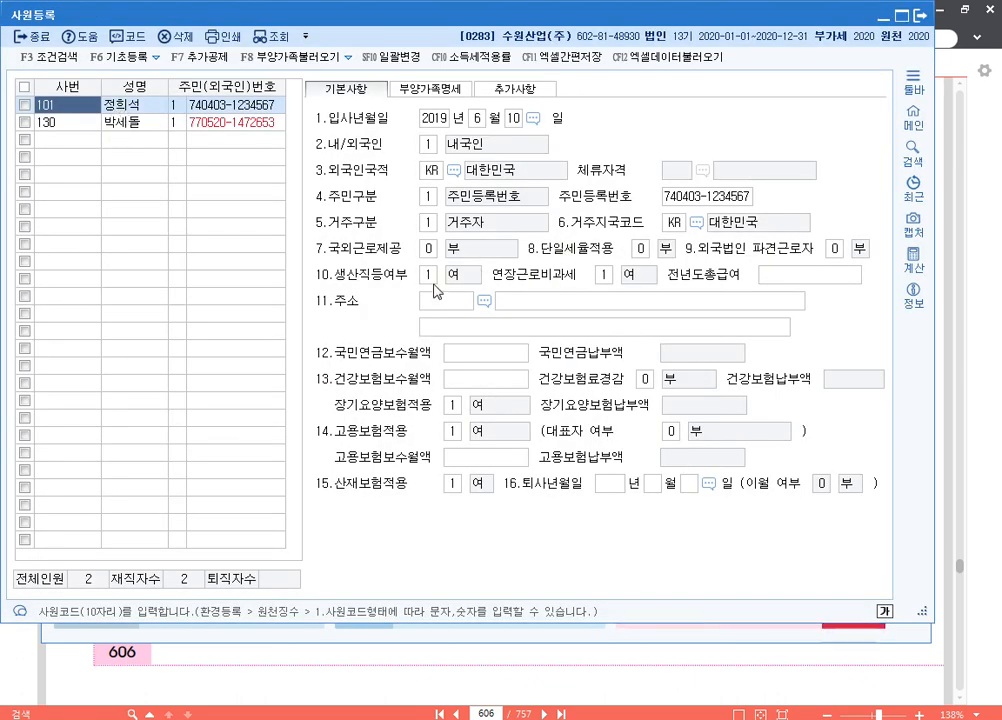
# Step: Check employee 101's 생산직등여부 and 연장근로비과세 settings in 사원등록, and close the window
pyautogui.moveTo(303, 258)
pyautogui.mouseDown()
pyautogui.moveTo(483, 300)
pyautogui.moveTo(663, 291)
pyautogui.mouseUp()
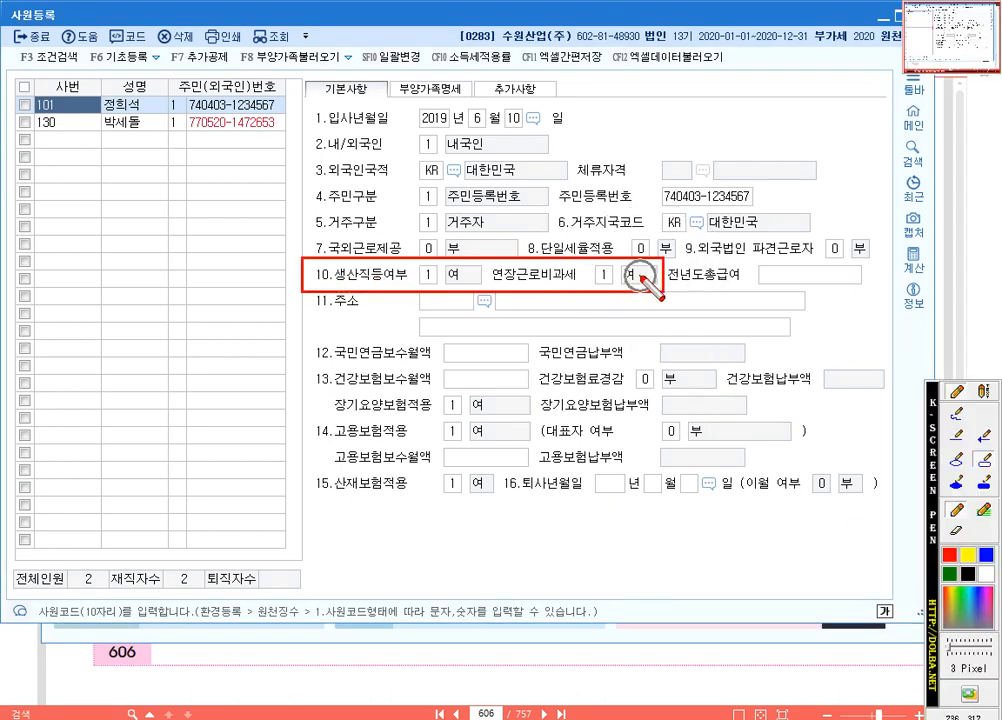
pyautogui.press('ctrl')
pyautogui.press('ctrl')
pyautogui.press('ctrl')
pyautogui.press('ctrl')
pyautogui.press('ctrl')
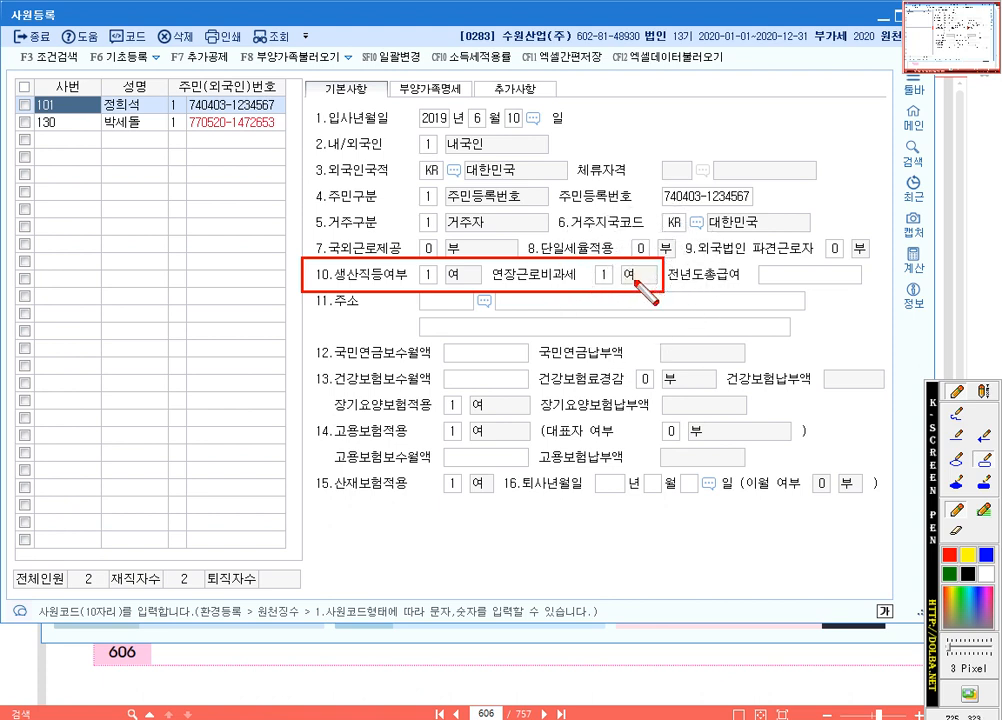
pyautogui.press('ctrl')
pyautogui.press('Escape')
pyautogui.click(924, 16)
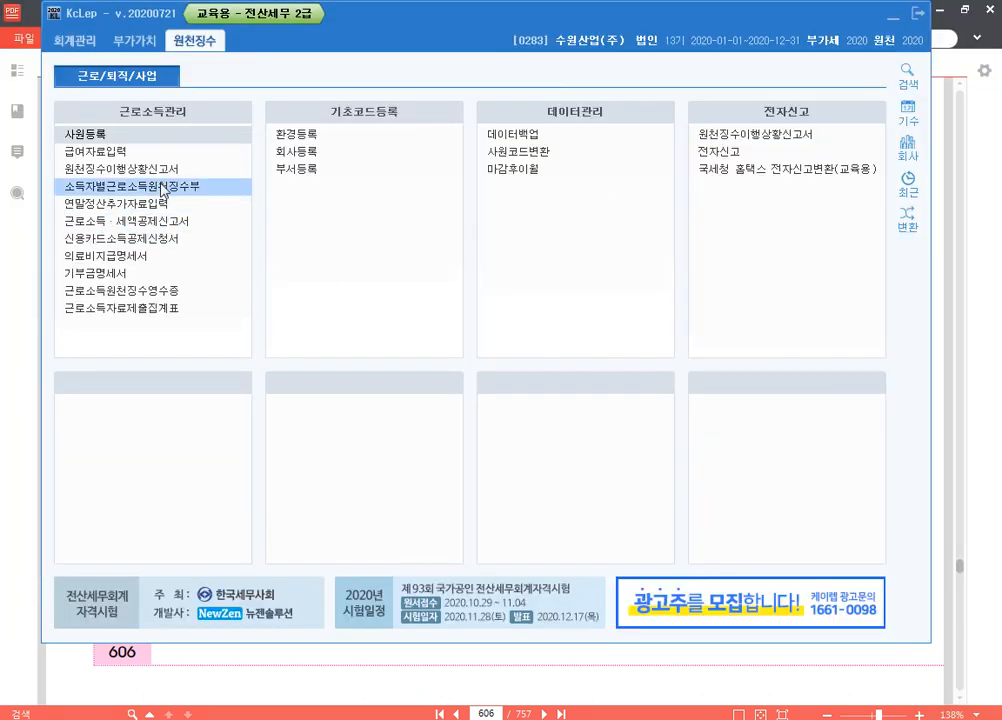
# Step: Open 수당공제등록 from 급여자료입력 and add a 과세 allowance named 식대 with type 급여 in the empty row
pyautogui.click(150, 151)
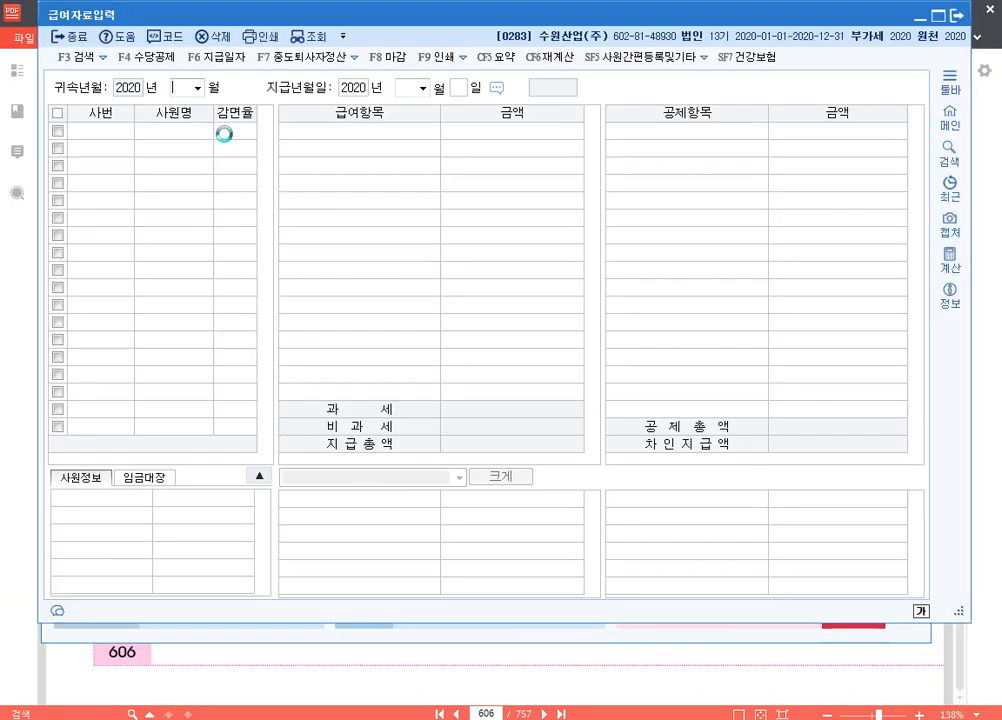
pyautogui.click(150, 58)
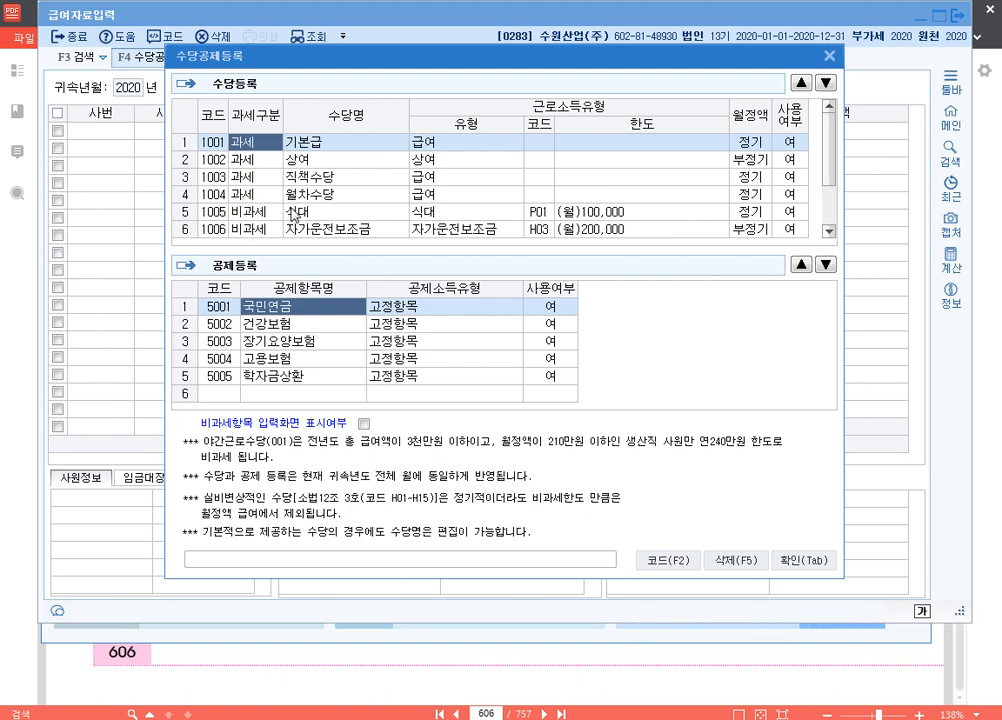
pyautogui.scroll(-1, 294, 215)
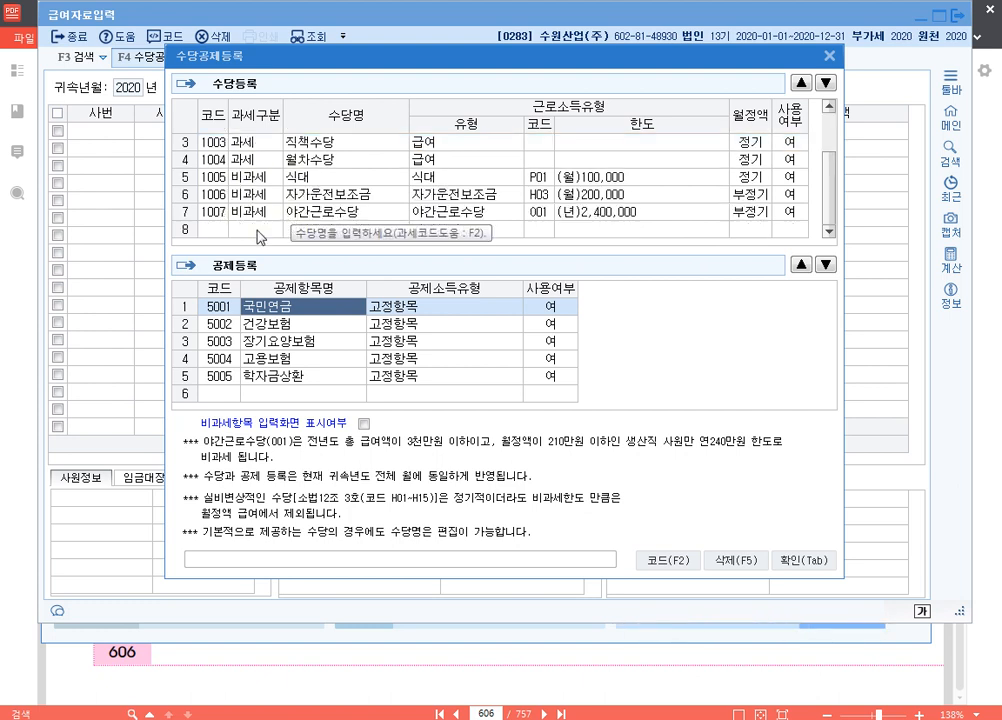
pyautogui.click(259, 231)
pyautogui.write('1식대')
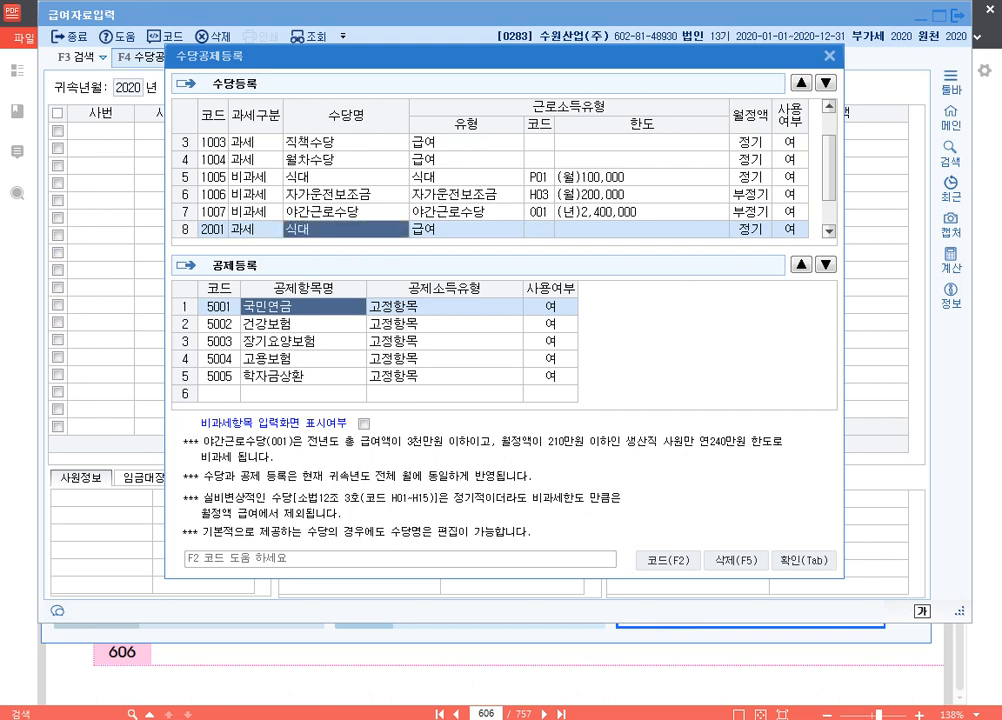
pyautogui.press('Return')
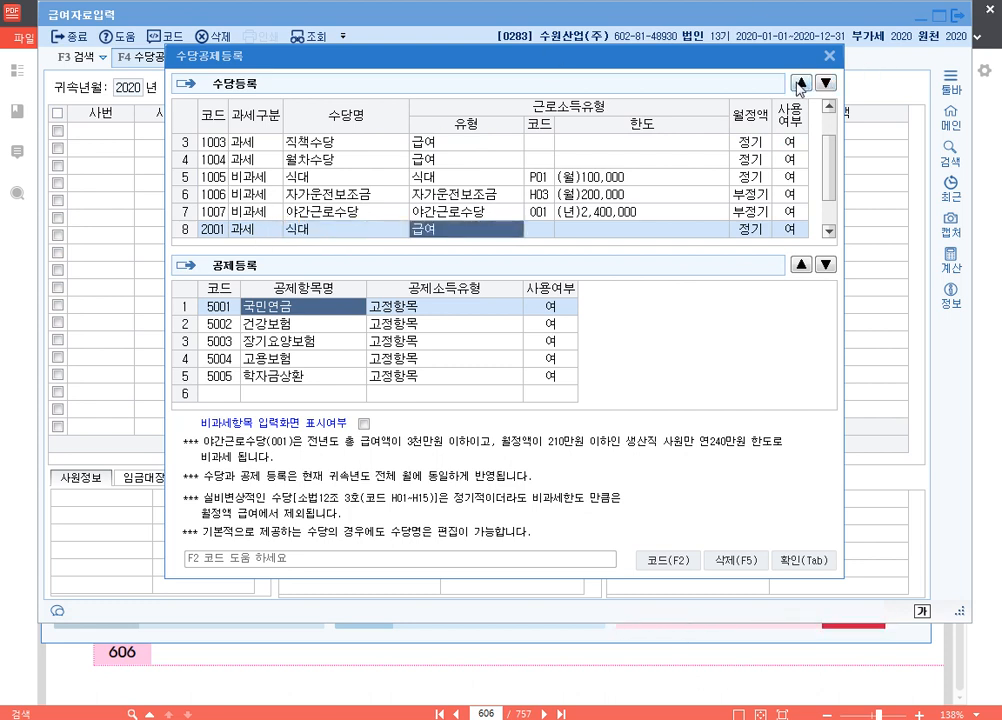
# Step: Move the 과세 식대 allowance up to row 2, directly below 기본급
pyautogui.click(801, 83)
pyautogui.click(801, 83)
pyautogui.click(801, 83)
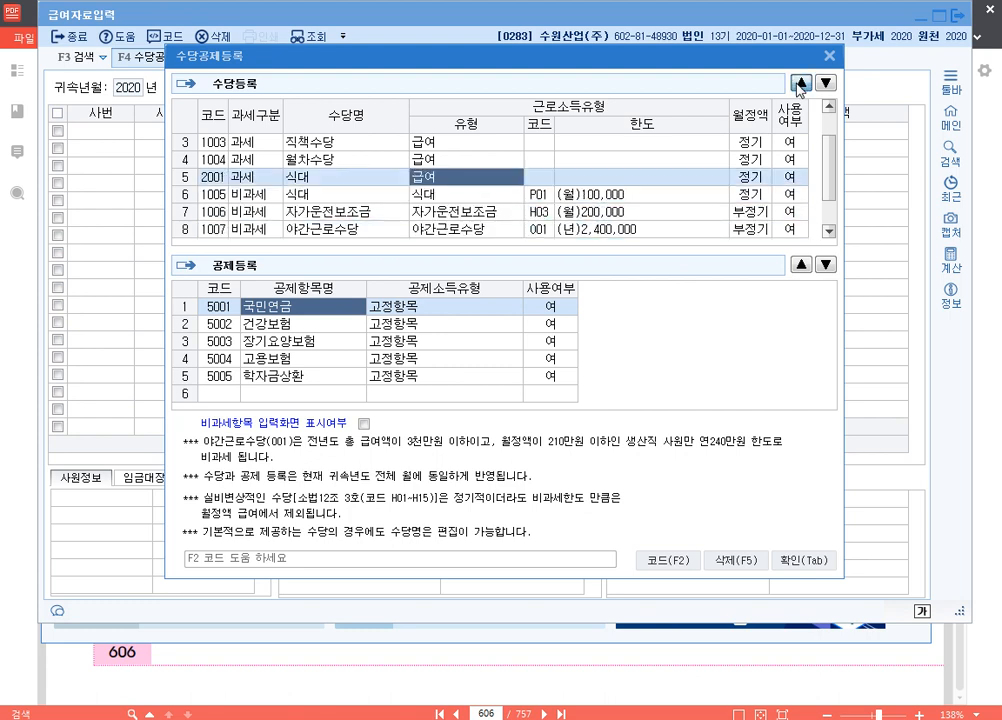
pyautogui.click(801, 83)
pyautogui.click(801, 83)
pyautogui.click(801, 83)
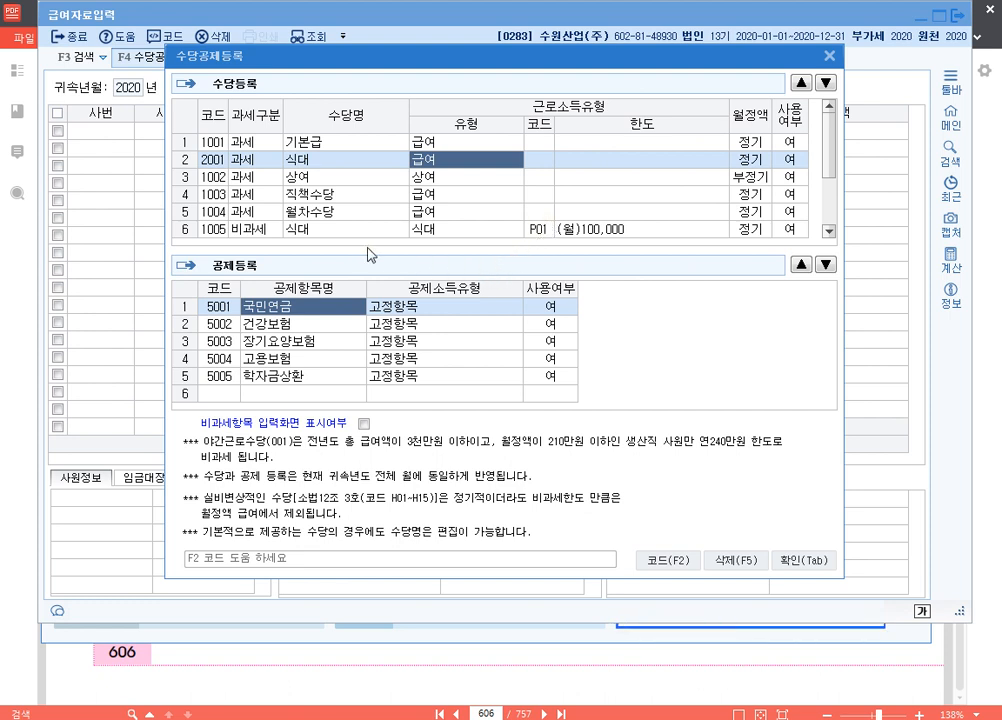
# Step: Move the 비과세 자가운전보조금 allowance up to row 3, directly below the 과세 식대
pyautogui.scroll(-1, 285, 185)
pyautogui.click(357, 198)
pyautogui.click(800, 83)
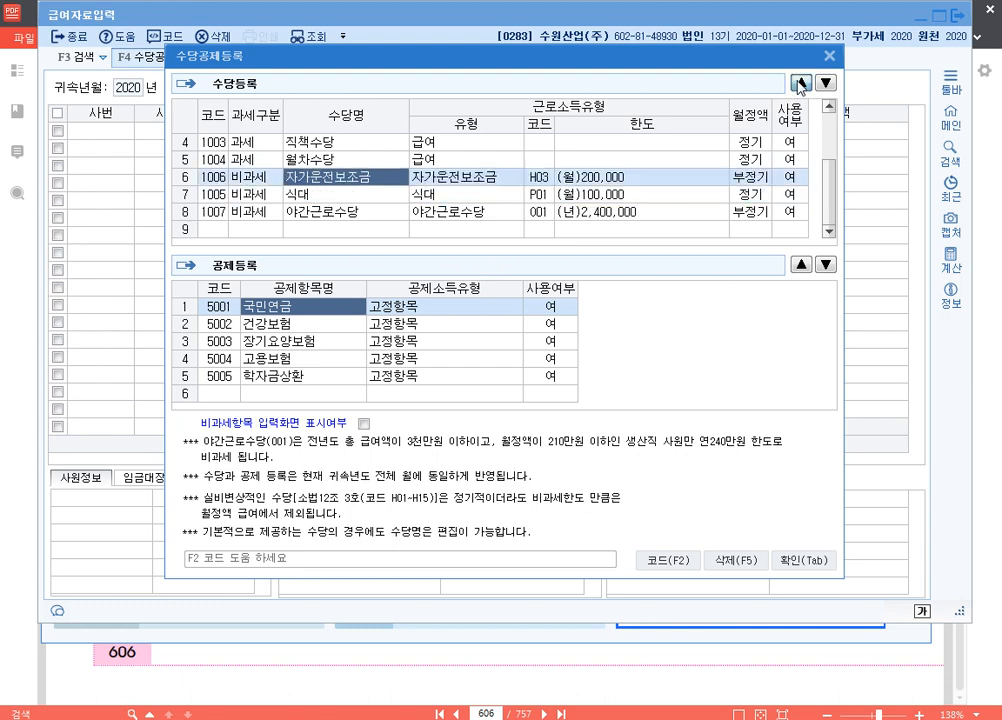
pyautogui.click(800, 83)
pyautogui.click(800, 83)
pyautogui.click(800, 83)
pyautogui.scroll(1, 686, 145)
pyautogui.scroll(-1, 686, 145)
pyautogui.scroll(1, 686, 145)
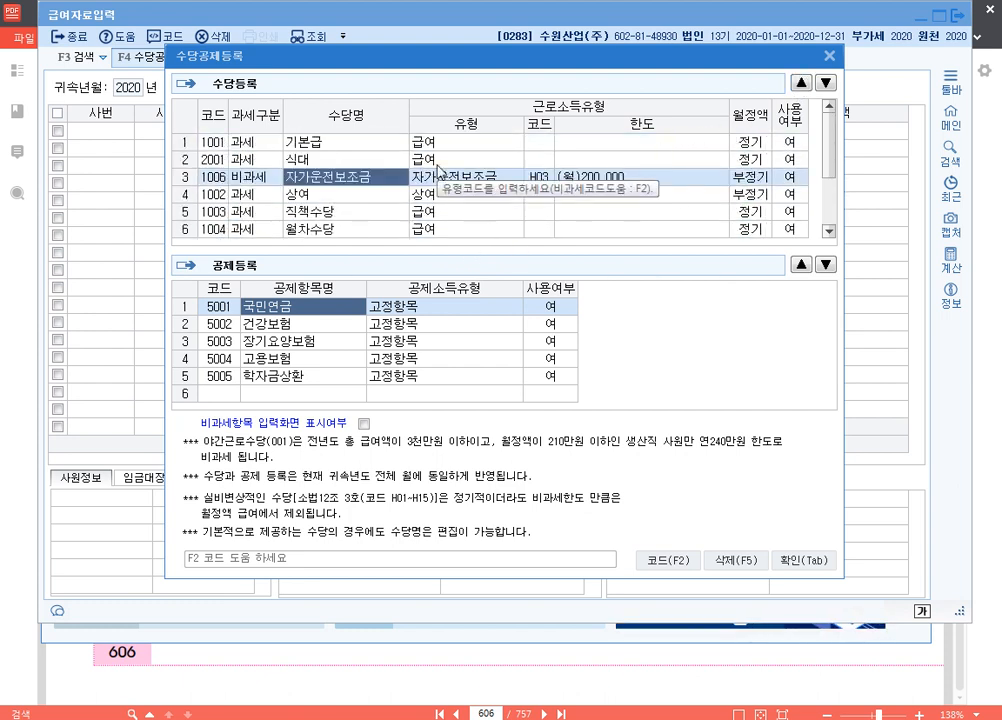
# Step: Move the 비과세 야간근로수당 allowance up to row 4, directly below 자가운전보조금
pyautogui.scroll(-1, 344, 200)
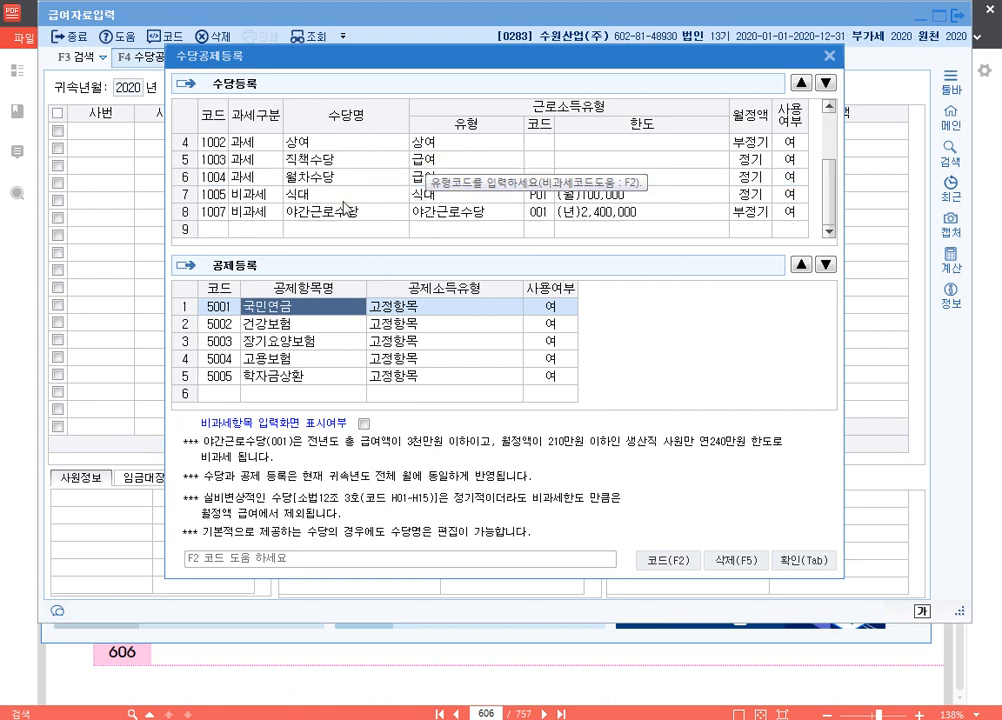
pyautogui.click(343, 213)
pyautogui.click(800, 82)
pyautogui.click(800, 82)
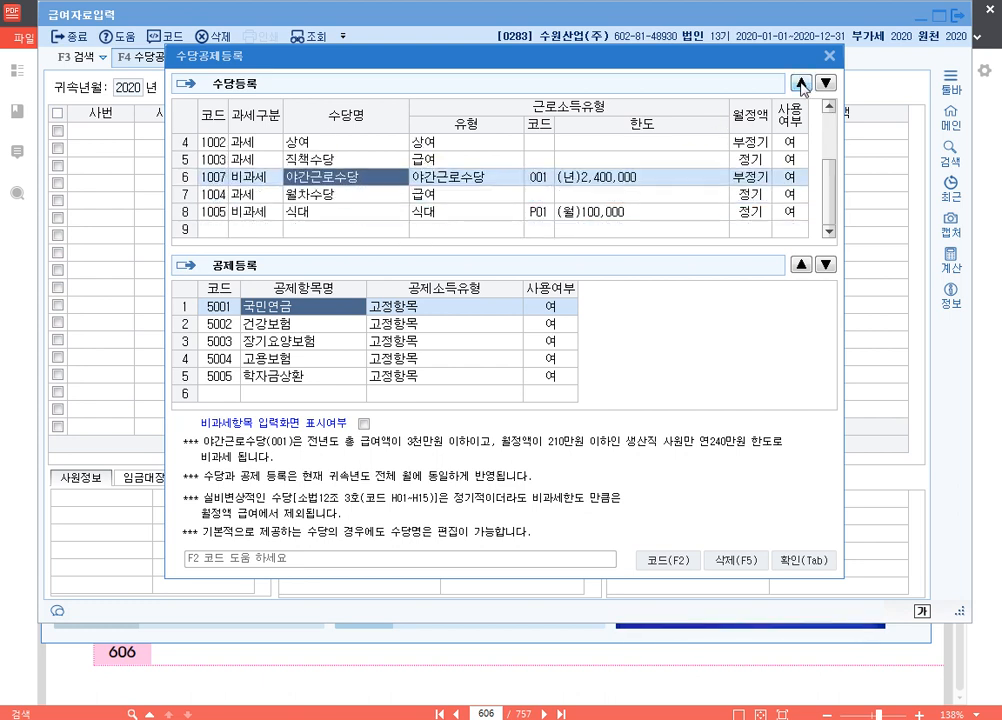
pyautogui.click(800, 82)
pyautogui.click(800, 82)
pyautogui.scroll(1, 630, 142)
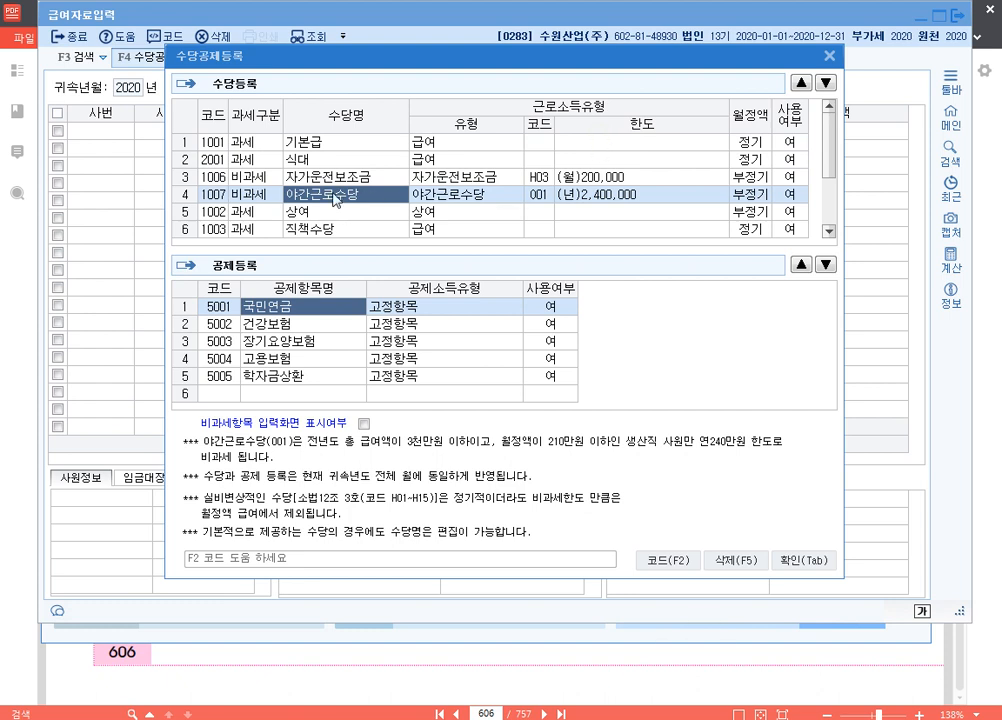
# Step: Add a 과세 allowance named 교육보조금 with type 급여 in the empty row 9
pyautogui.scroll(-1, 293, 215)
pyautogui.click(258, 229)
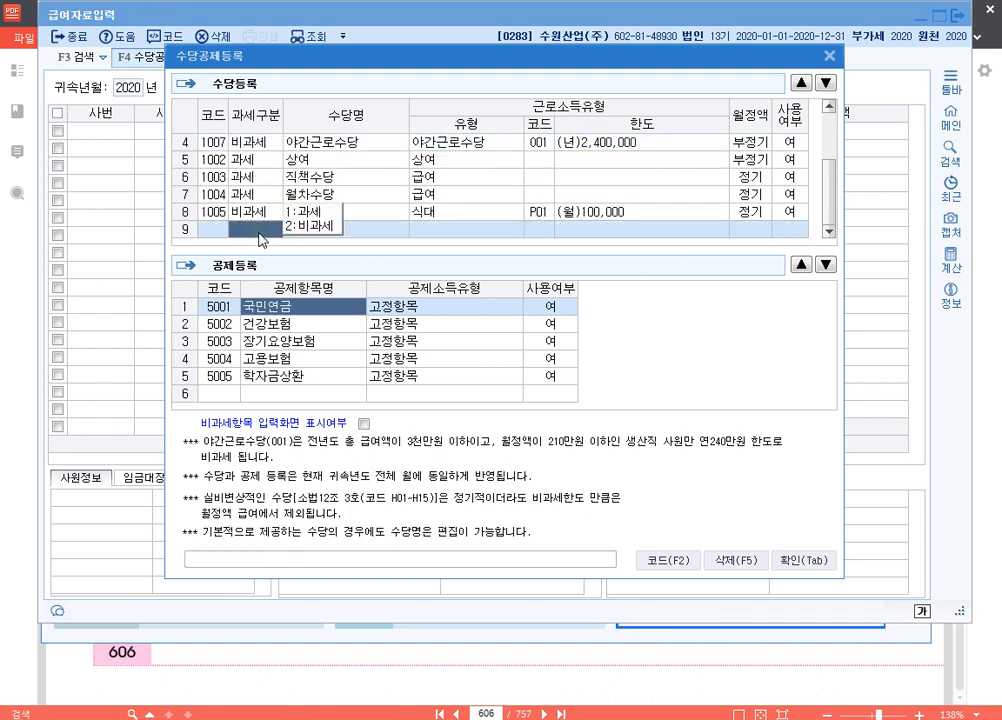
pyautogui.write('1교통보조금')
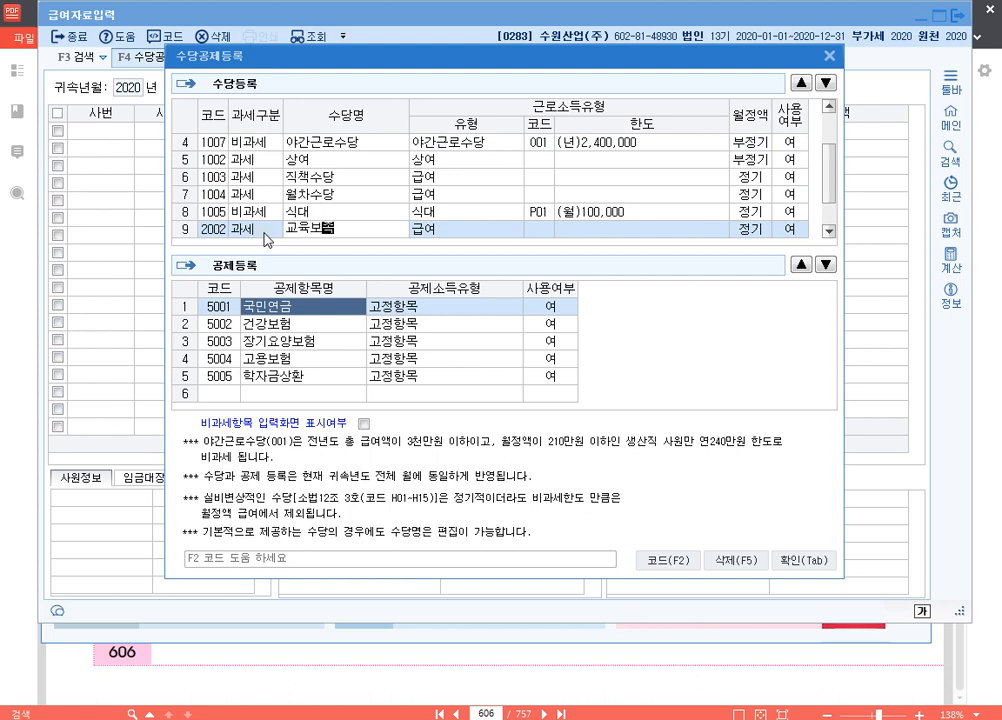
pyautogui.press('Return')
# Step: Move the 교육보조금 allowance up to row 5, directly below 야간근로수당
pyautogui.click(801, 83)
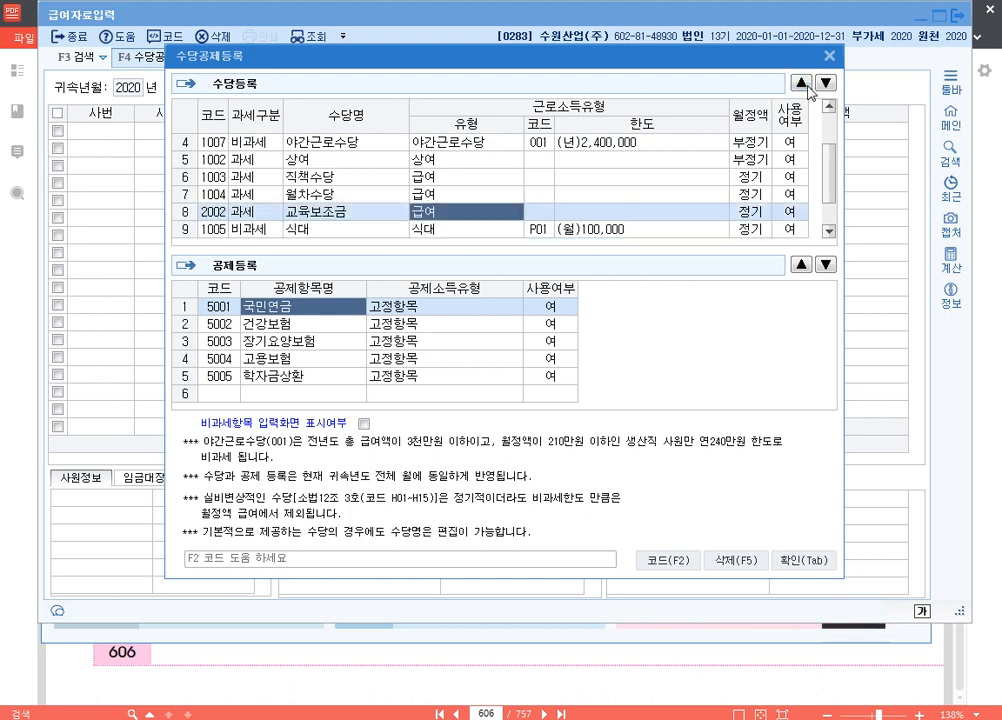
pyautogui.click(801, 83)
pyautogui.click(801, 83)
pyautogui.click(801, 83)
pyautogui.scroll(1, 705, 172)
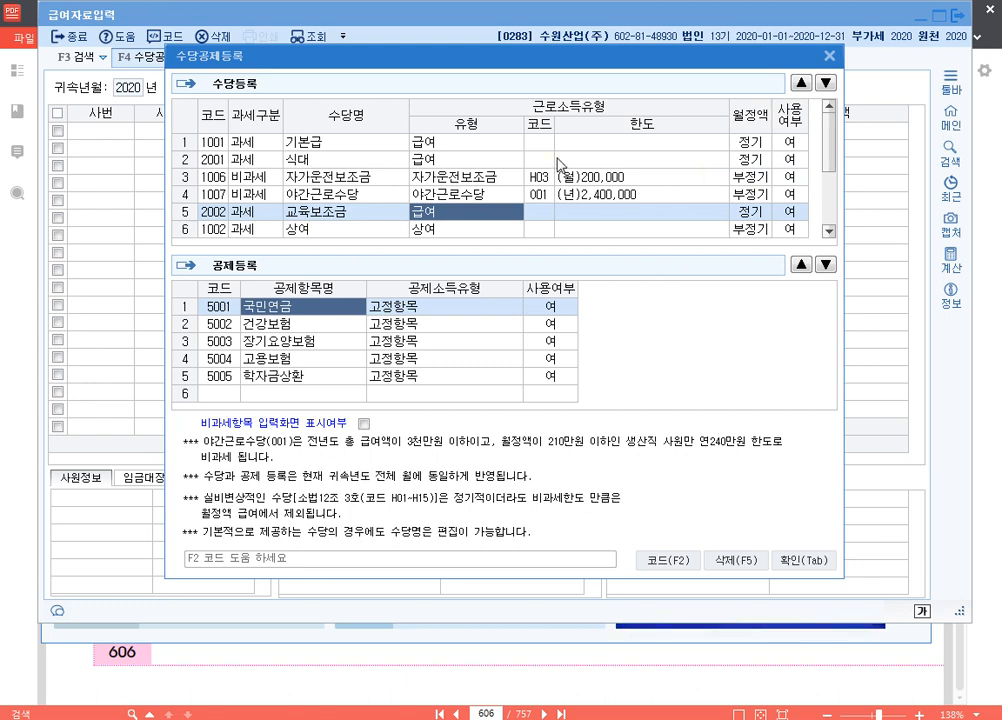
# Step: Set 사용여부 to 부 for the unused allowances 상여, 직책수당, 월차수당 and the 비과세 식대
pyautogui.click(789, 229)
pyautogui.click(793, 236)
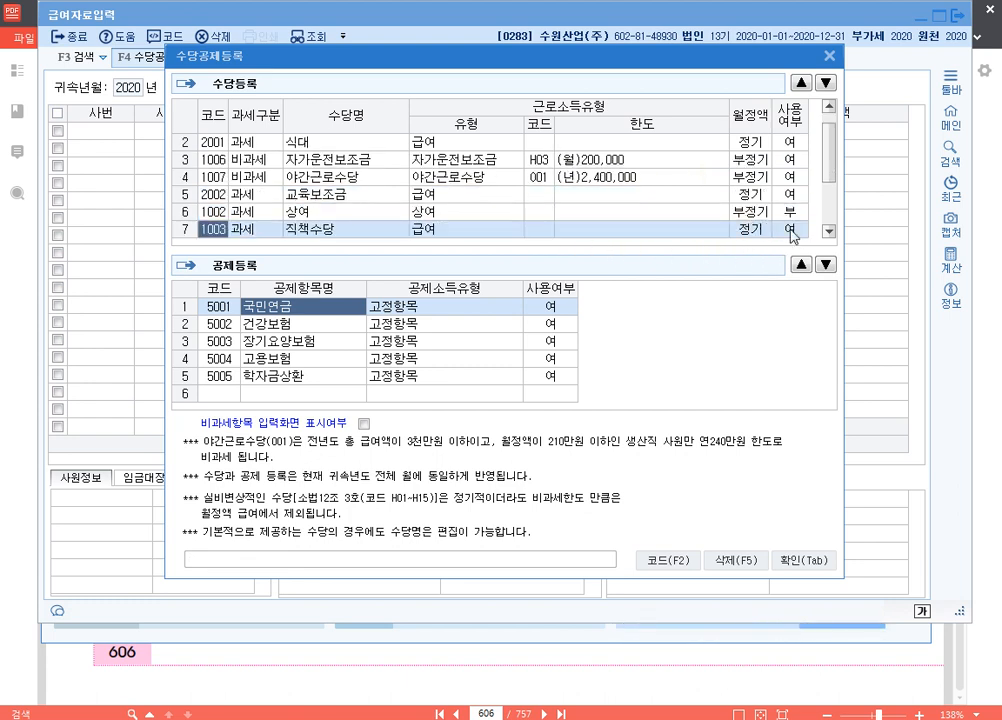
pyautogui.click(791, 230)
pyautogui.click(745, 212)
pyautogui.click(790, 229)
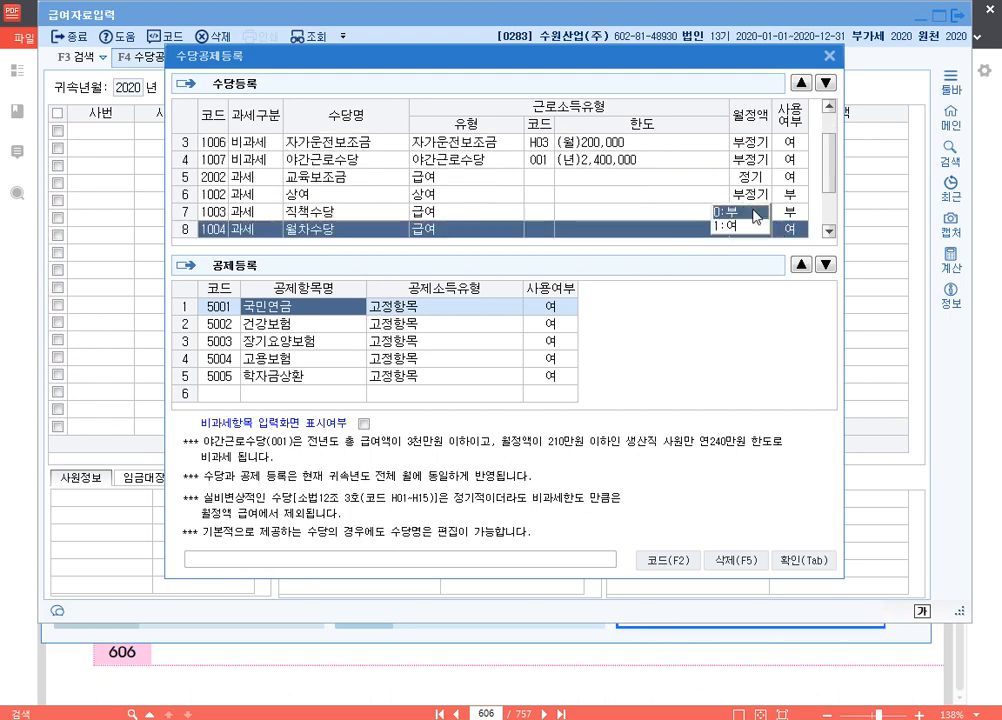
pyautogui.click(755, 214)
pyautogui.click(790, 229)
pyautogui.click(745, 214)
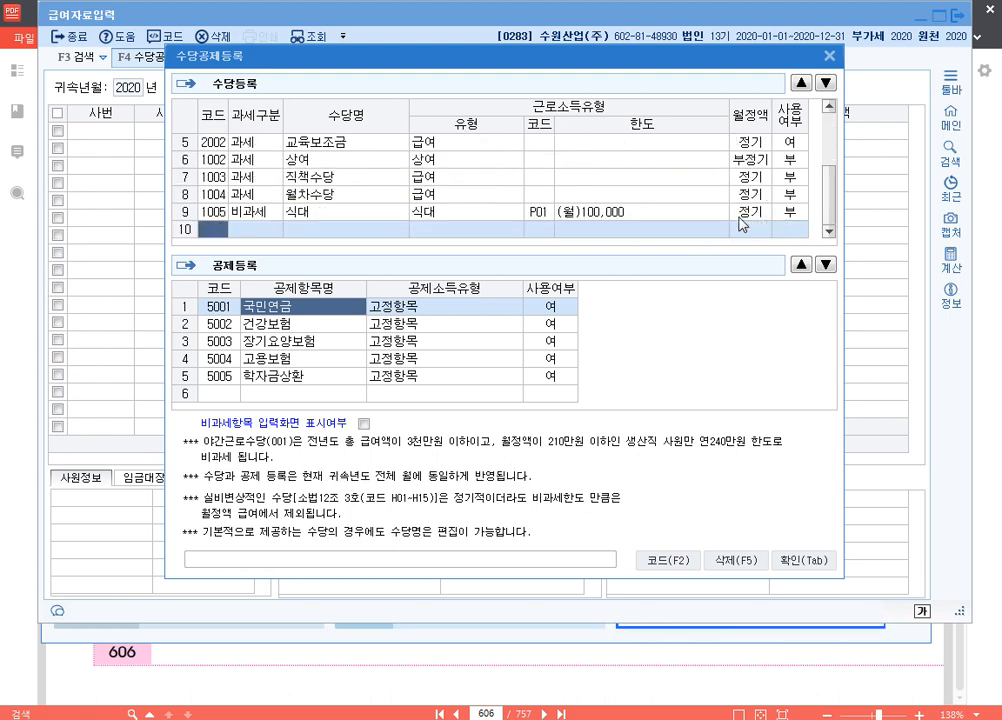
pyautogui.scroll(2, 700, 205)
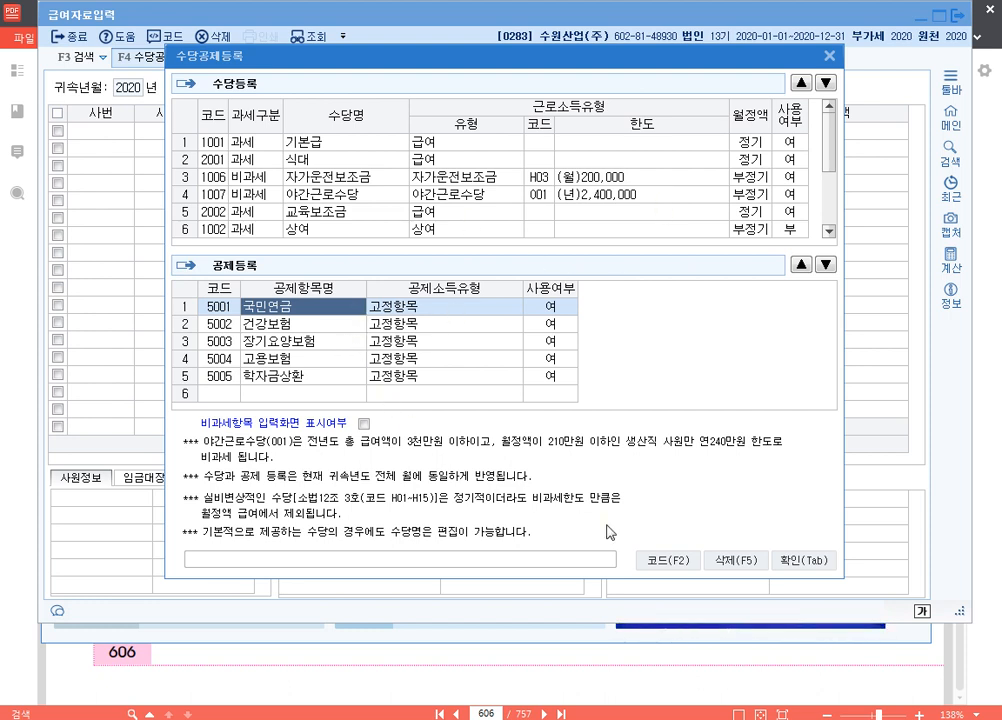
# Step: Confirm the allowance and deduction registration and load the payroll for May 2020 with payment date 2020-05-31
pyautogui.click(811, 562)
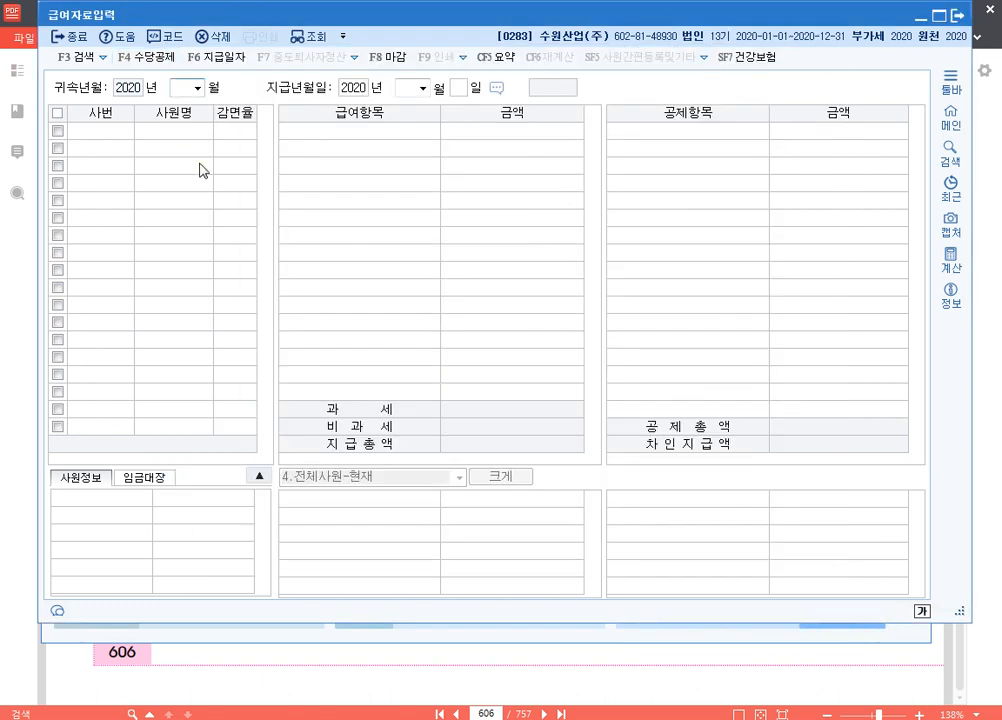
pyautogui.press('Return')
pyautogui.press('Return')
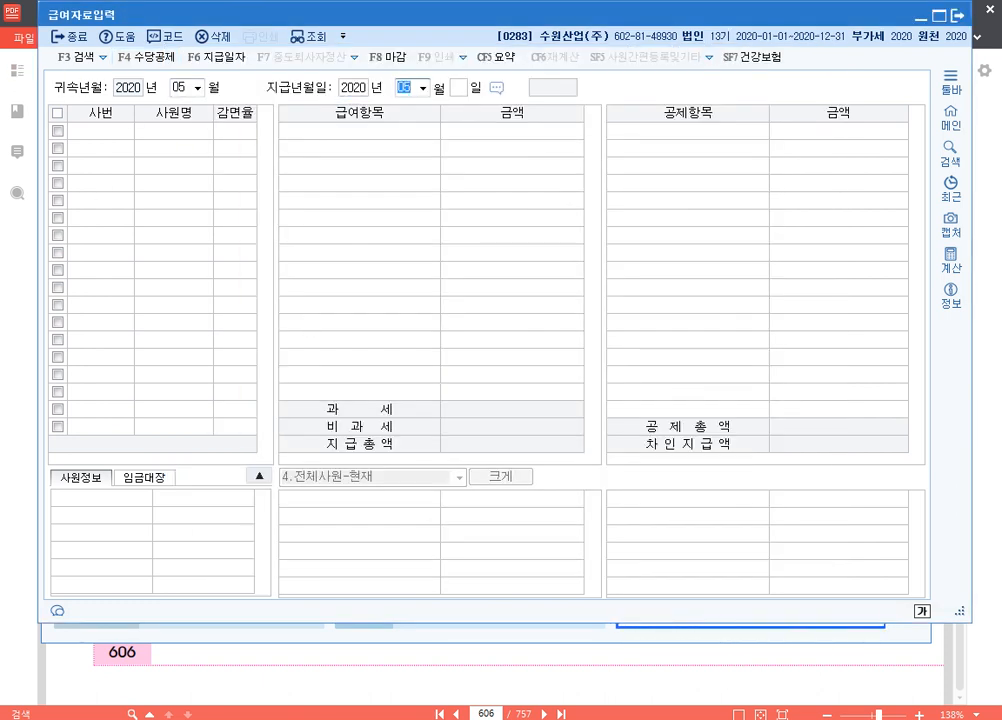
pyautogui.press('Return')
pyautogui.write('31')
pyautogui.press('Return')
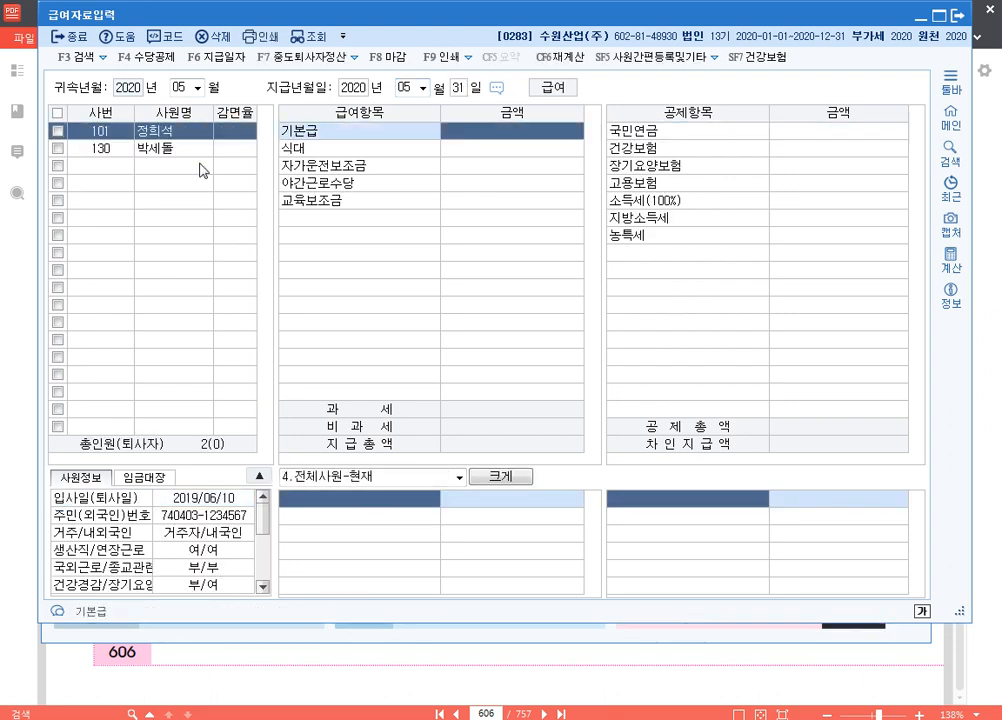
# Step: Enter the first employee's pay: 기본급 1,500,000, 식대 100,000, 자가운전보조금 300,000, 야간근로수당 200,000 and 교육보조금 200,000
pyautogui.write('1,500,000')
pyautogui.press('Return')
pyautogui.write('1000000')
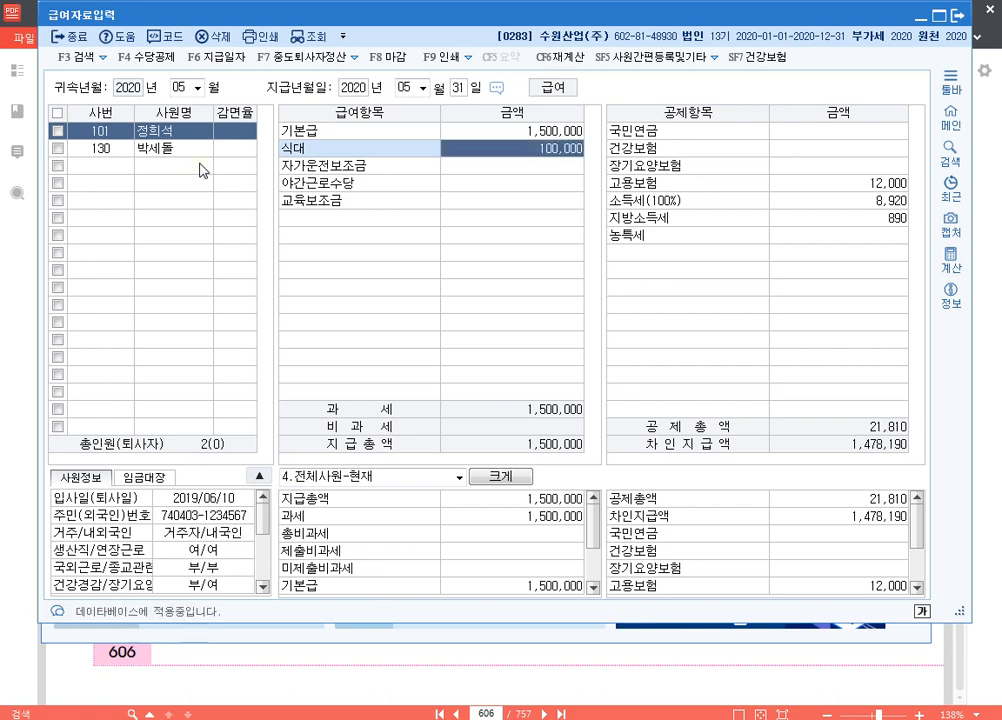
pyautogui.press('Return')
pyautogui.write('3000000')
pyautogui.press('Return')
pyautogui.write('2000000')
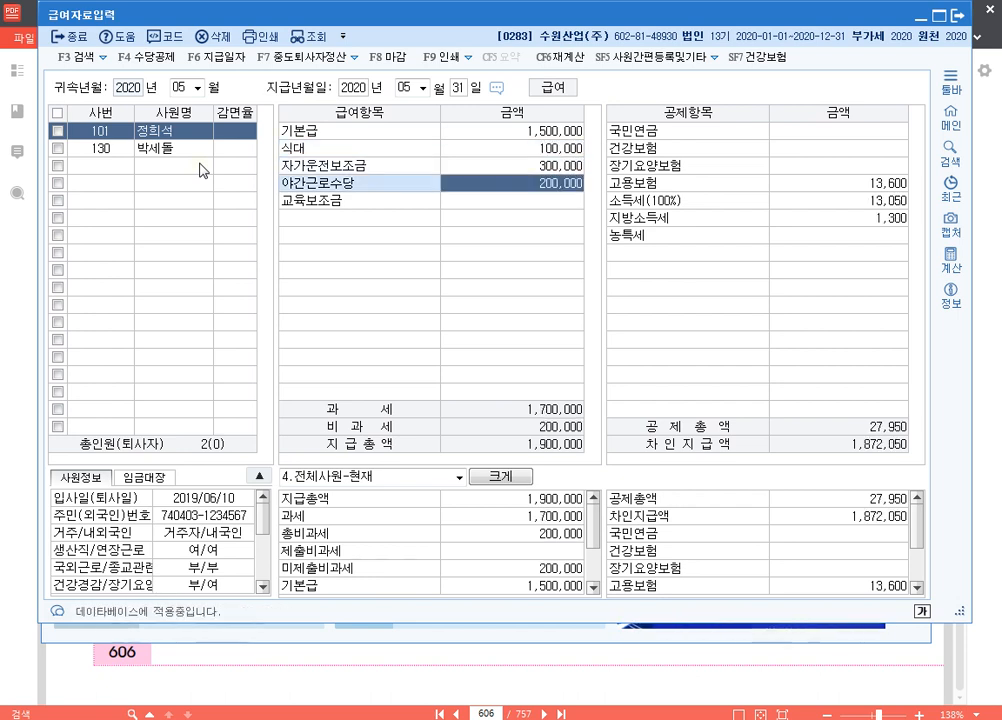
pyautogui.press('Return')
pyautogui.write('2000000')
pyautogui.press('Return')
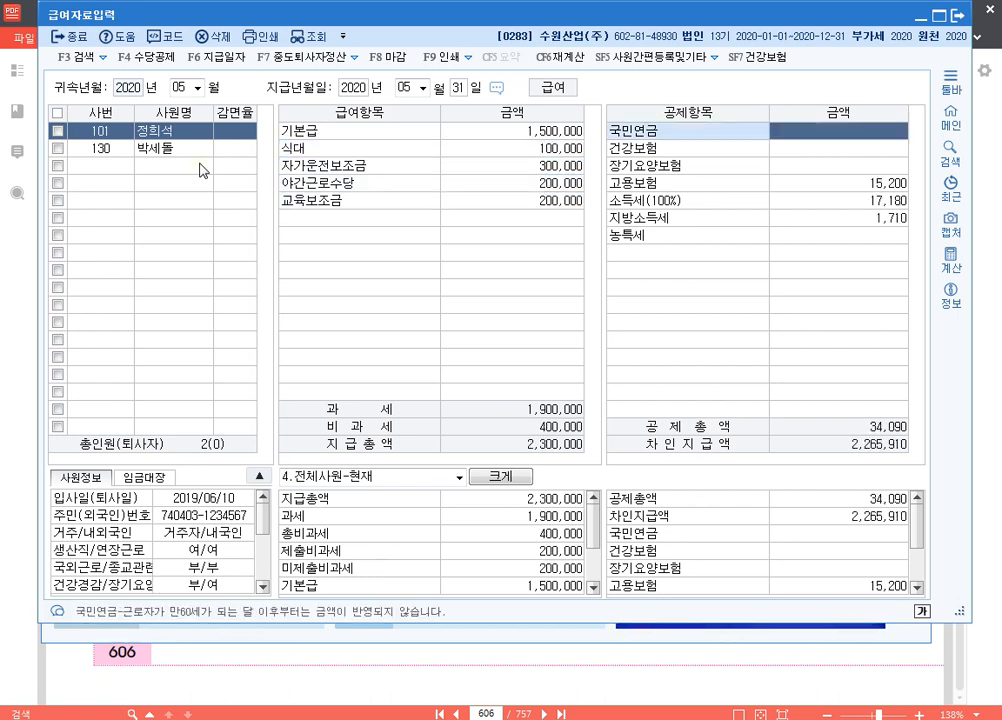
# Step: Enter the first employee's deductions: 국민연금 85,500, 건강보험 59,280 and 장기요양보험 6,070, accepting the calculated 고용보험 and income taxes
pyautogui.press('Return')
pyautogui.press('Up')
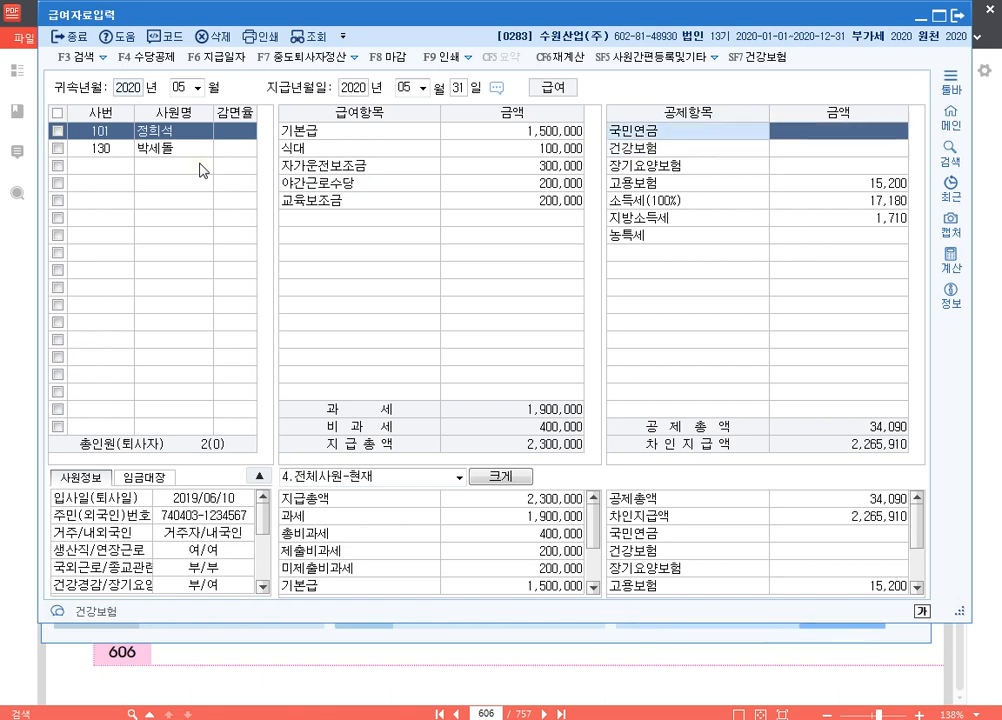
pyautogui.write('85,500')
pyautogui.press('Return')
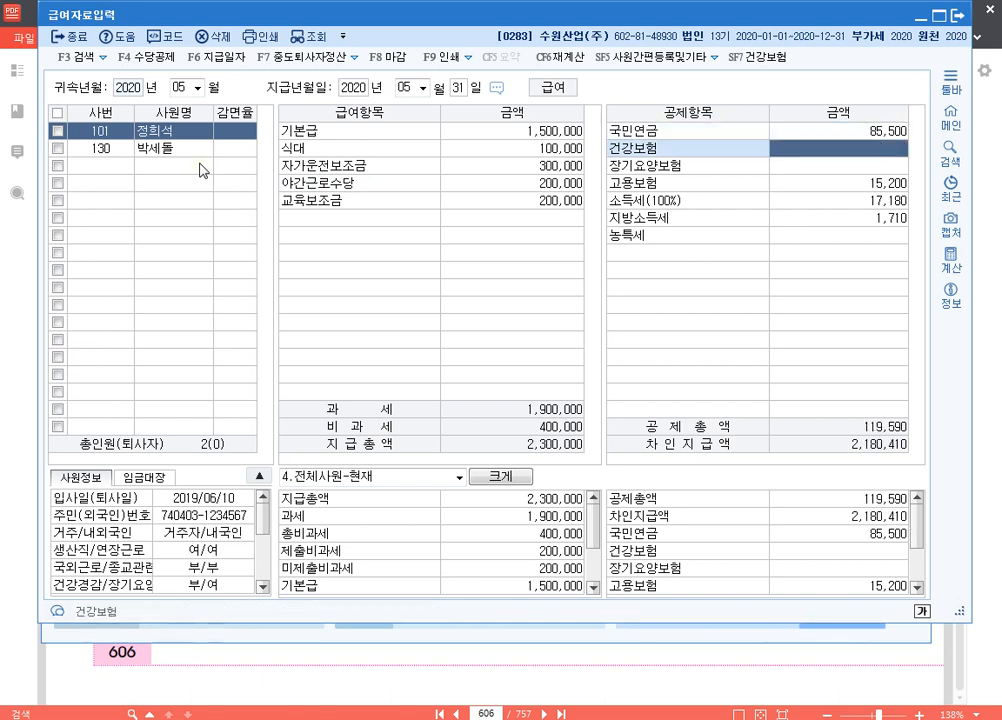
pyautogui.write('59,280')
pyautogui.press('Return')
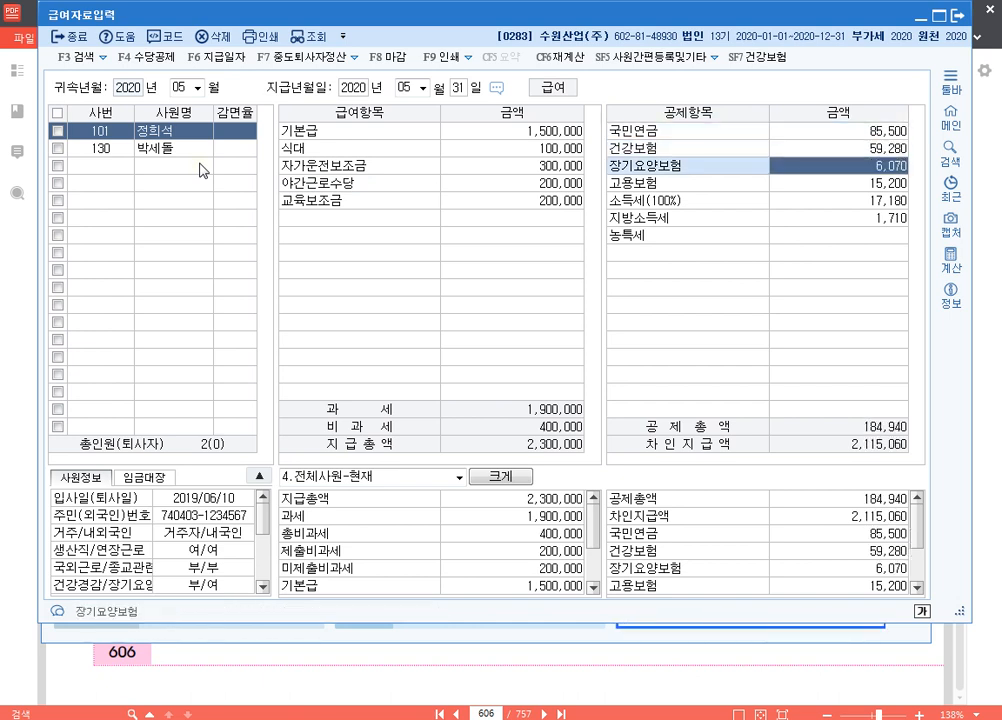
pyautogui.write('6070')
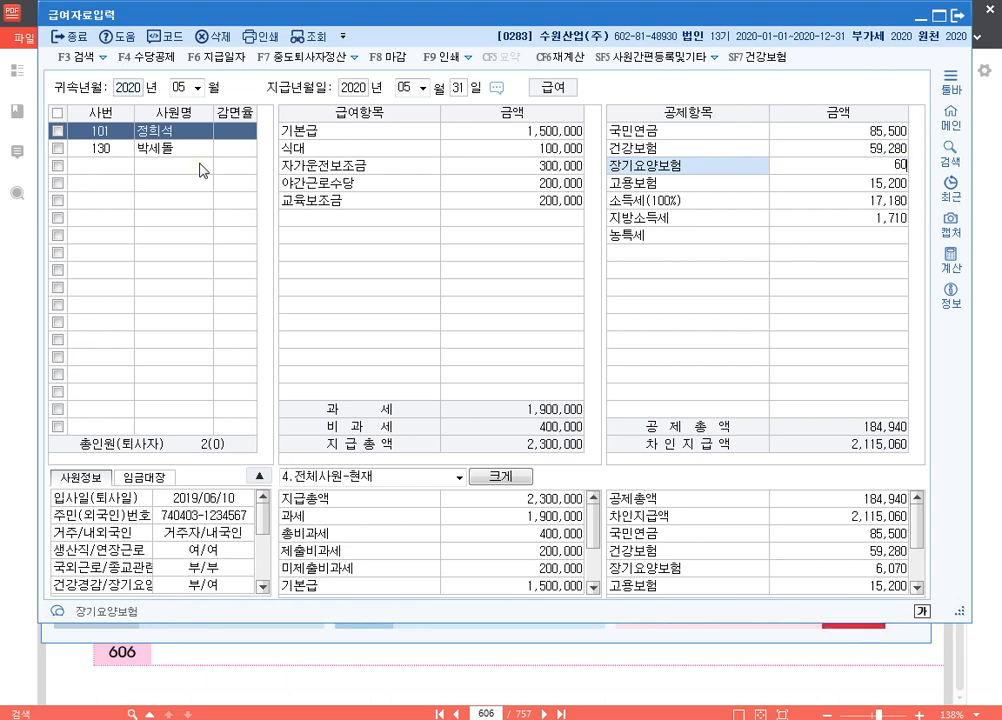
pyautogui.press('Return')
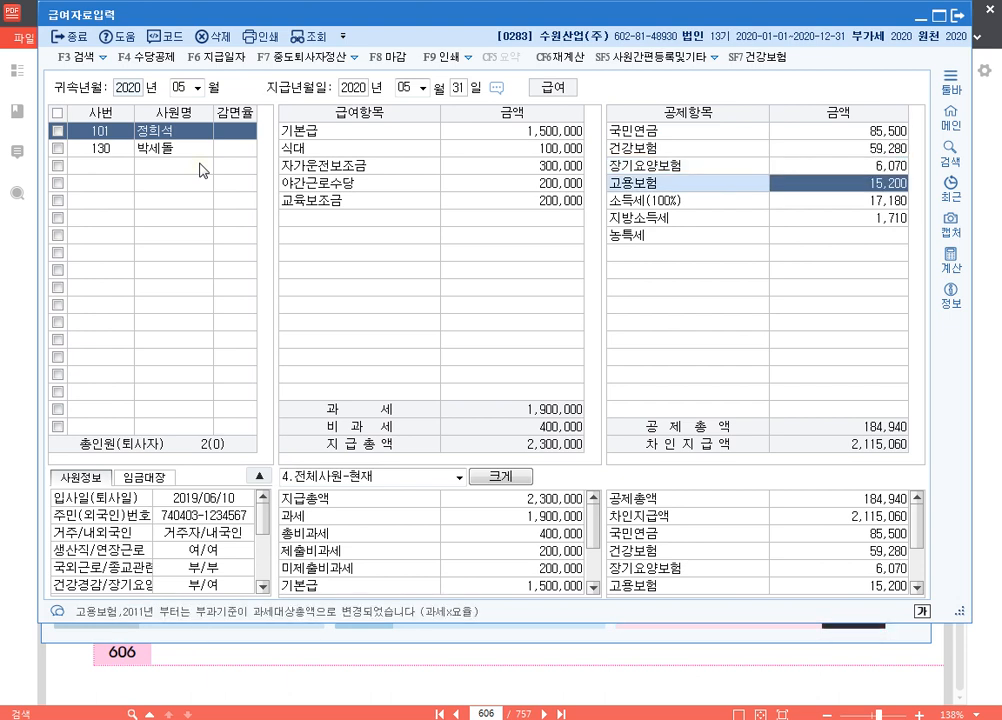
pyautogui.press('Return')
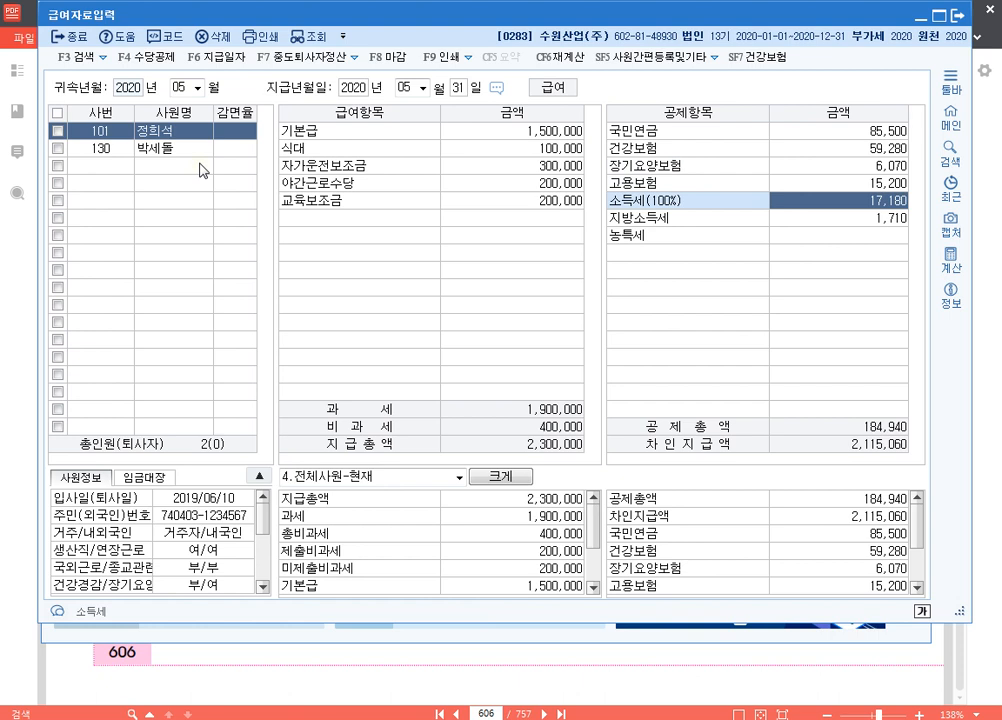
pyautogui.press('Return')
pyautogui.press('Return')
pyautogui.press('Return')
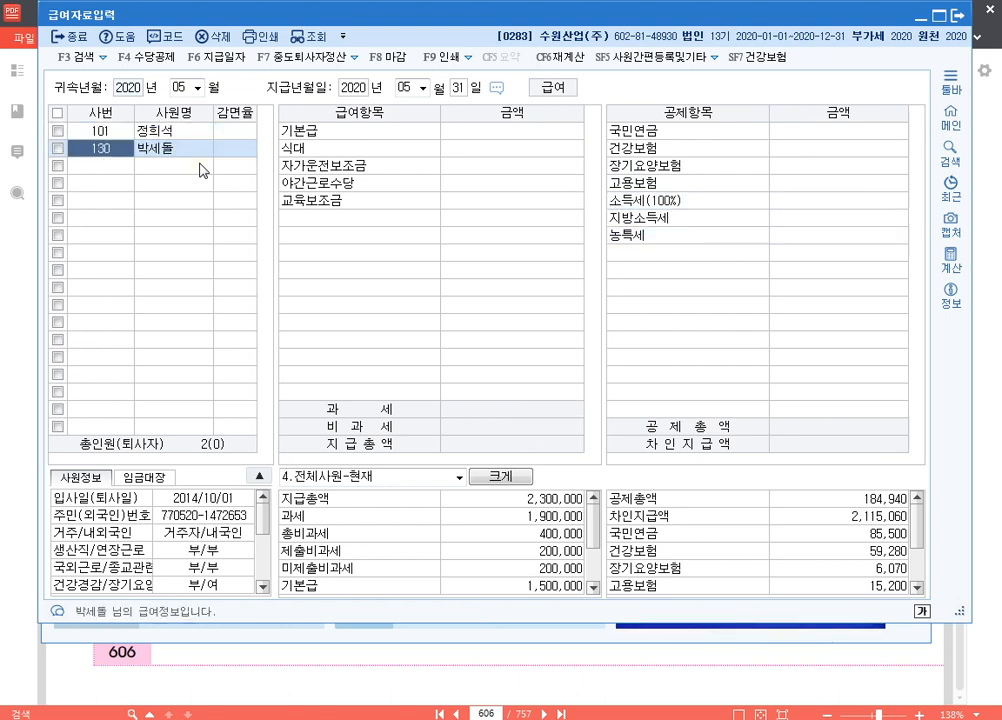
pyautogui.press('Up')
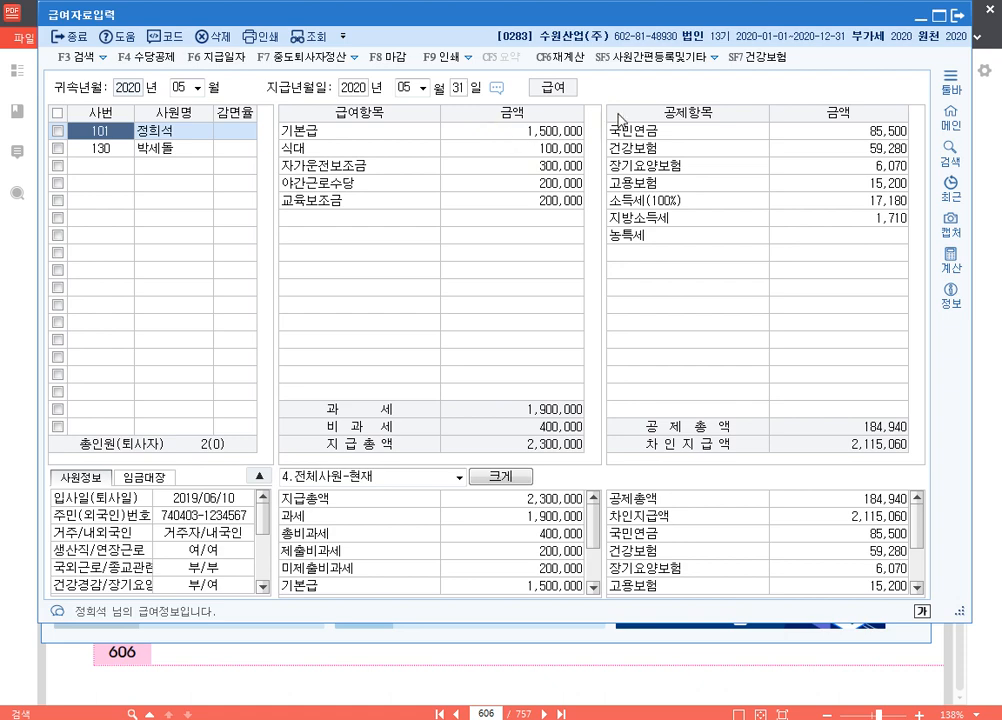
# Step: Close the payroll entry and load the 원천징수이행상황신고서 as 1.정기신고 with accrual and payment periods both May 2020
pyautogui.click(958, 16)
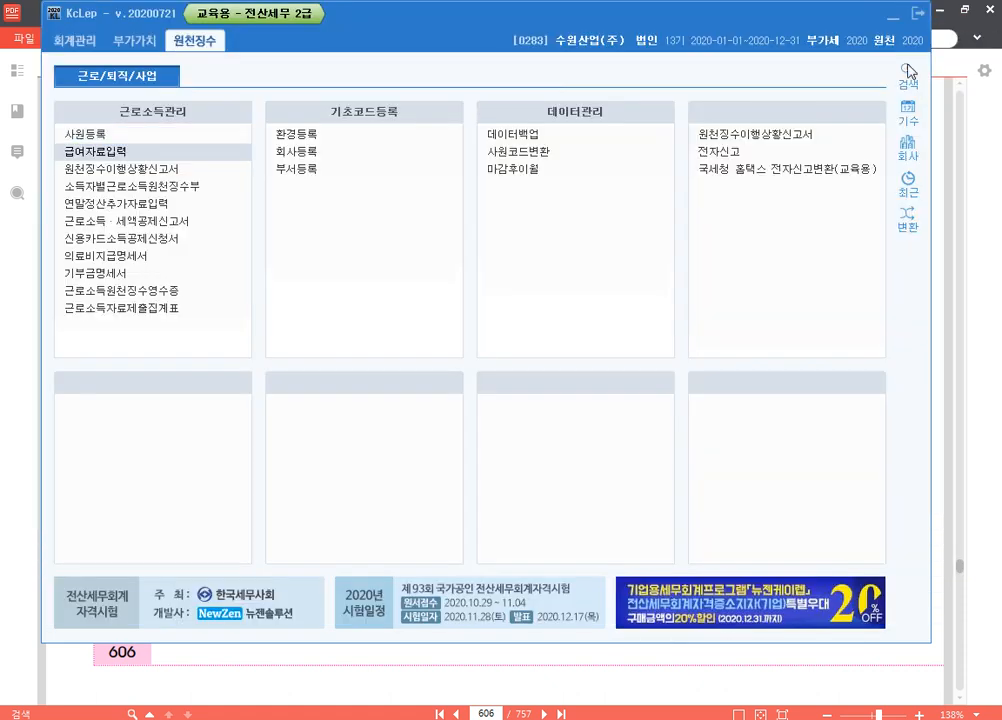
pyautogui.click(125, 168)
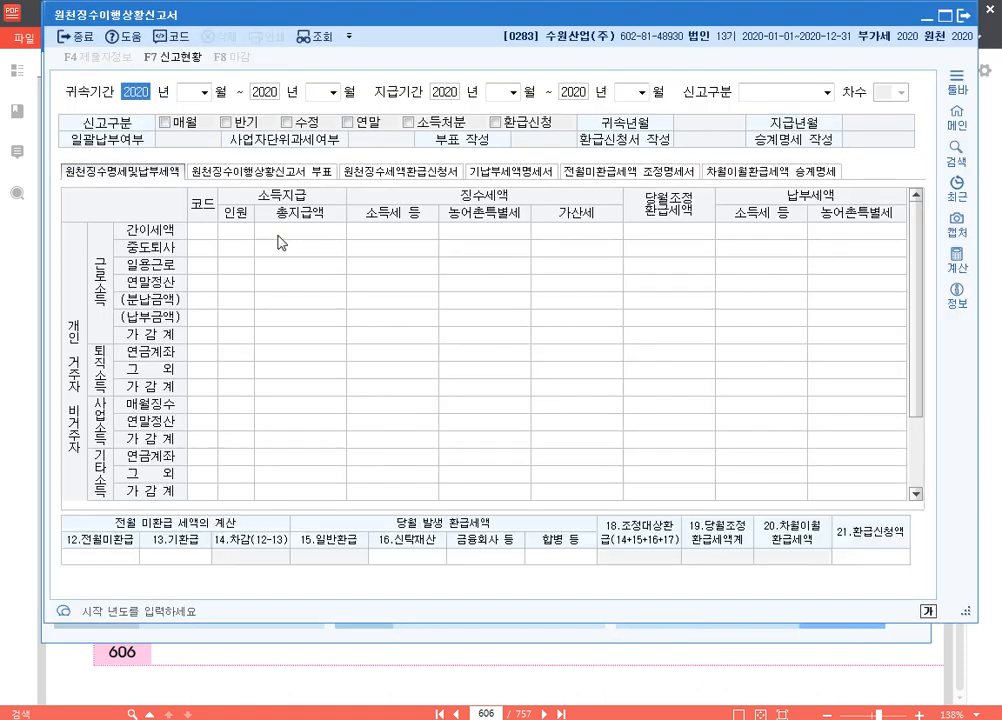
pyautogui.press('Return')
pyautogui.write('5')
pyautogui.press('Return')
pyautogui.press('Return')
pyautogui.write('5')
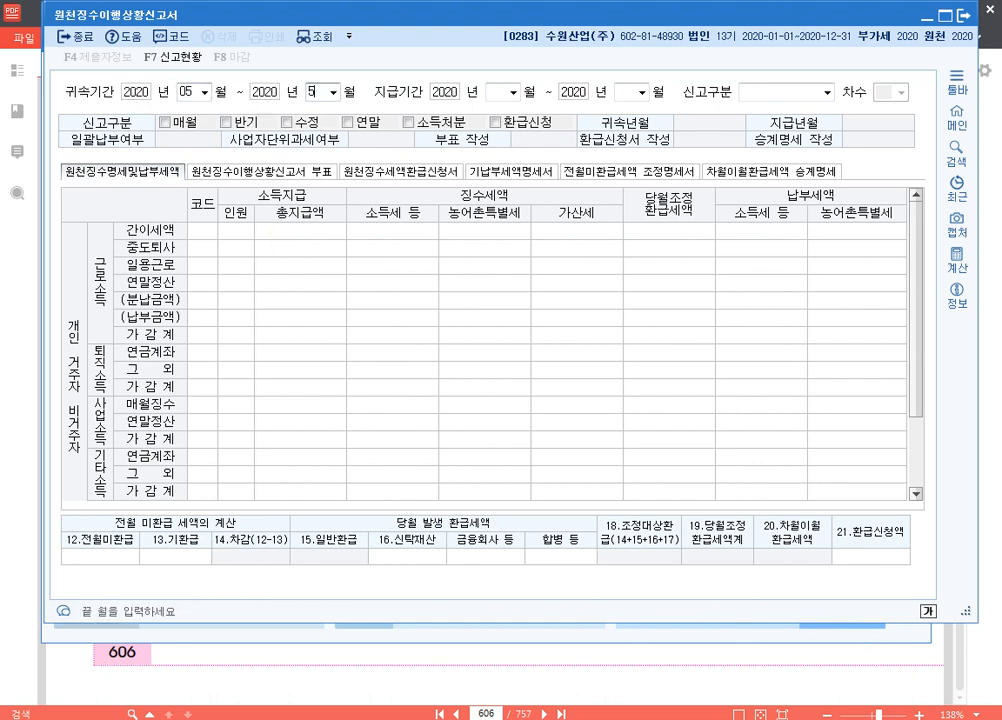
pyautogui.press('Return')
pyautogui.press('Return')
pyautogui.write('5')
pyautogui.press('Return')
pyautogui.press('Return')
pyautogui.press('Return')
pyautogui.write('5')
pyautogui.press('Return')
pyautogui.press('Return')
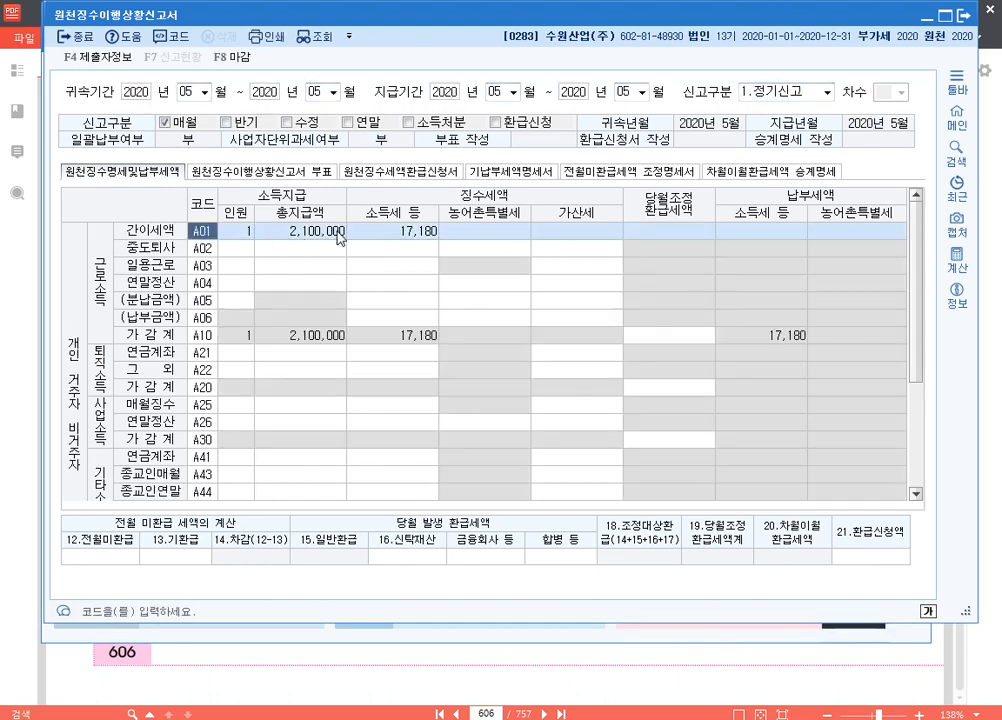
# Step: Enter 150,000 as the prior month's unrefunded tax (12.전월미환급) in the withholding return
pyautogui.click(407, 232)
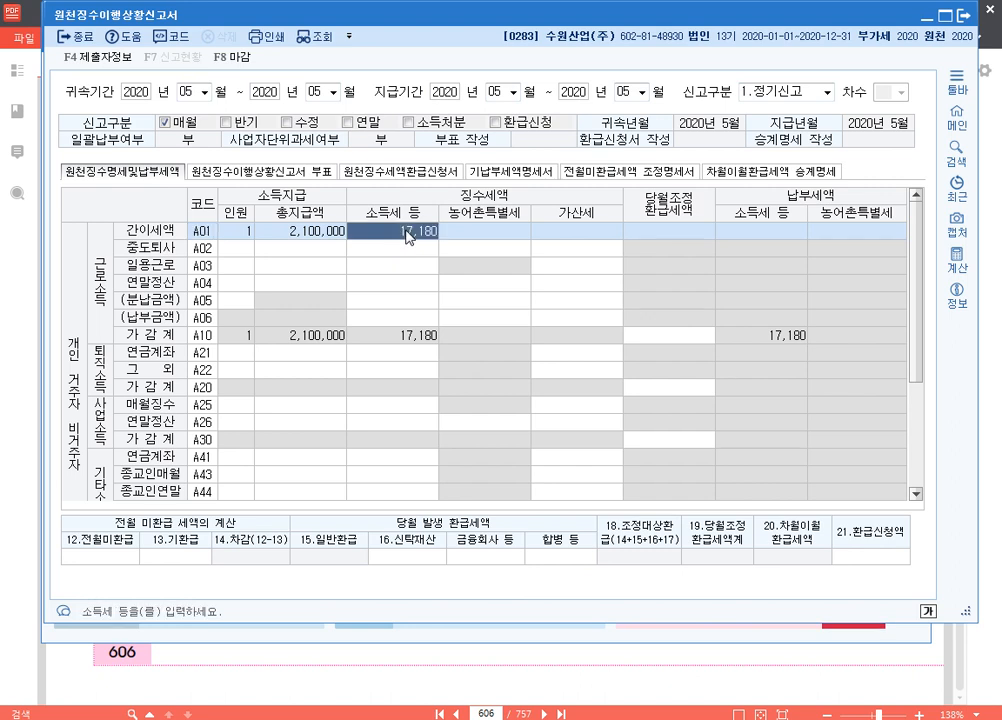
pyautogui.click(133, 557)
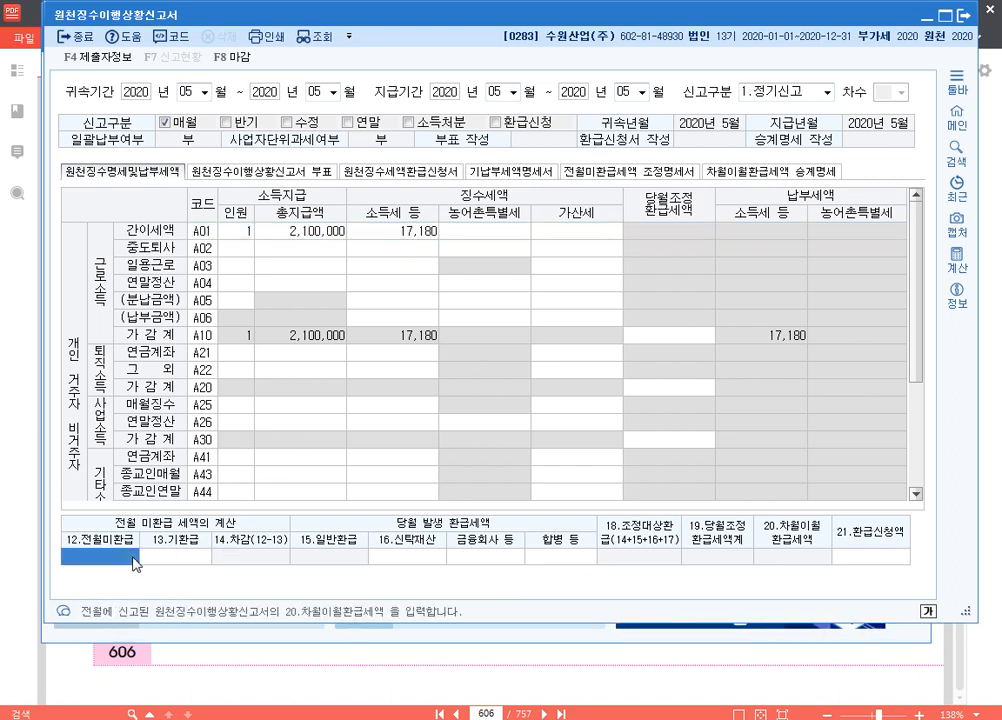
pyautogui.write('150000')
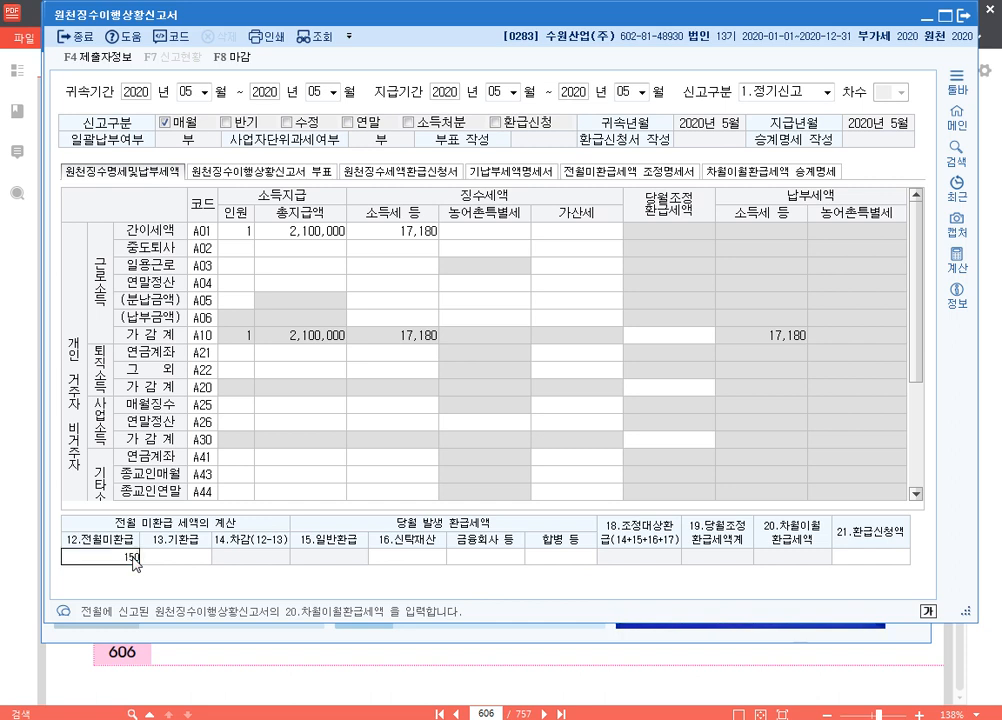
pyautogui.press('Return')
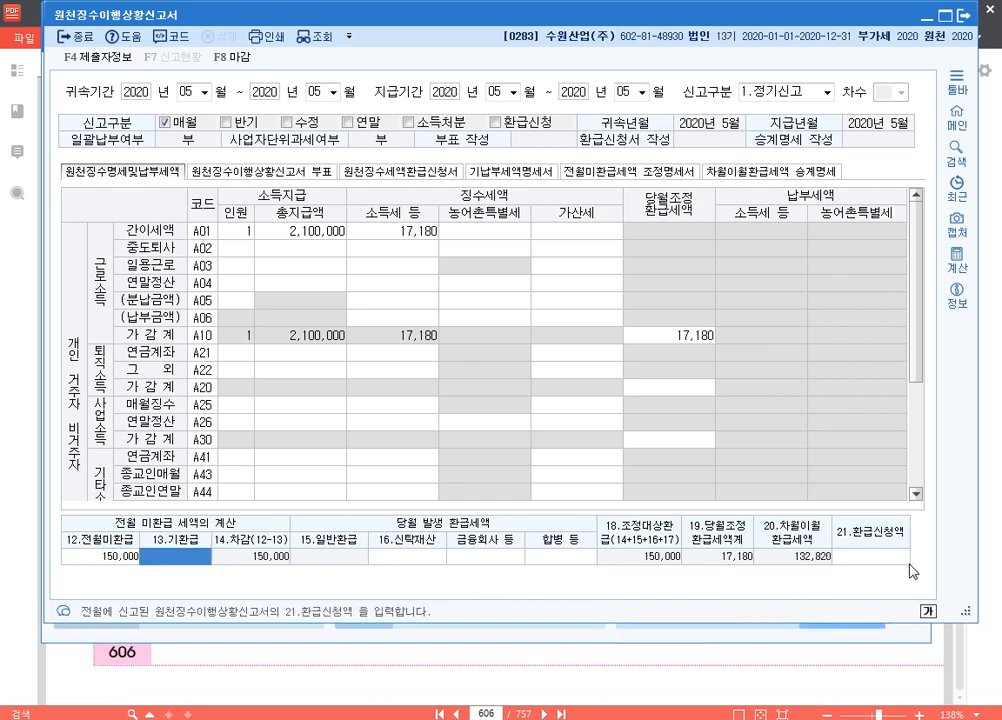
pyautogui.click(869, 568)
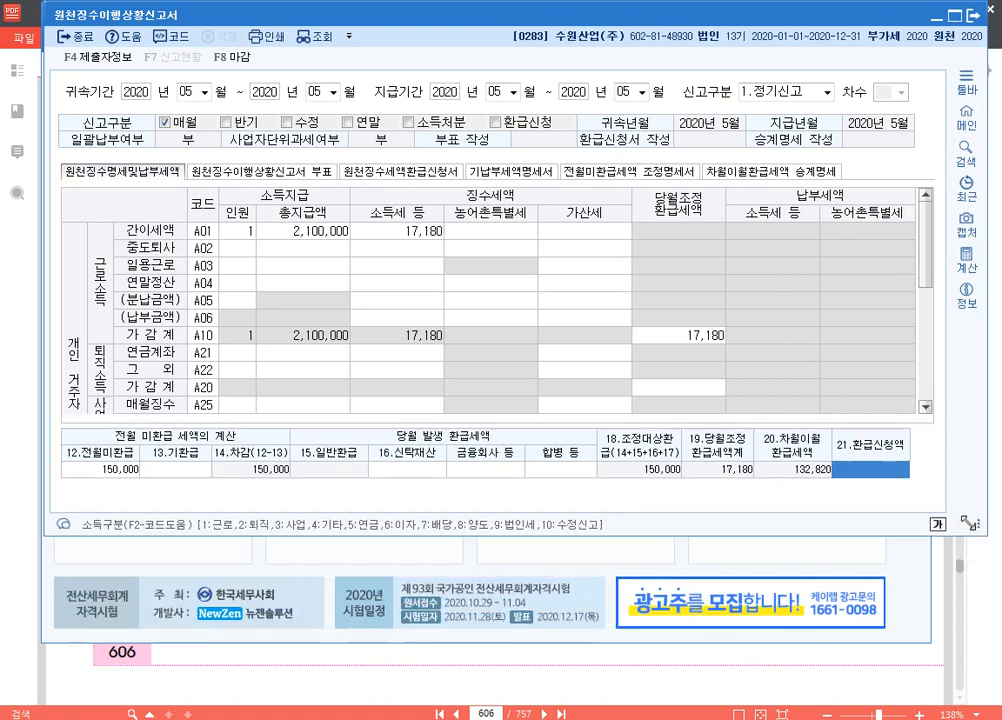
pyautogui.click(98, 436)
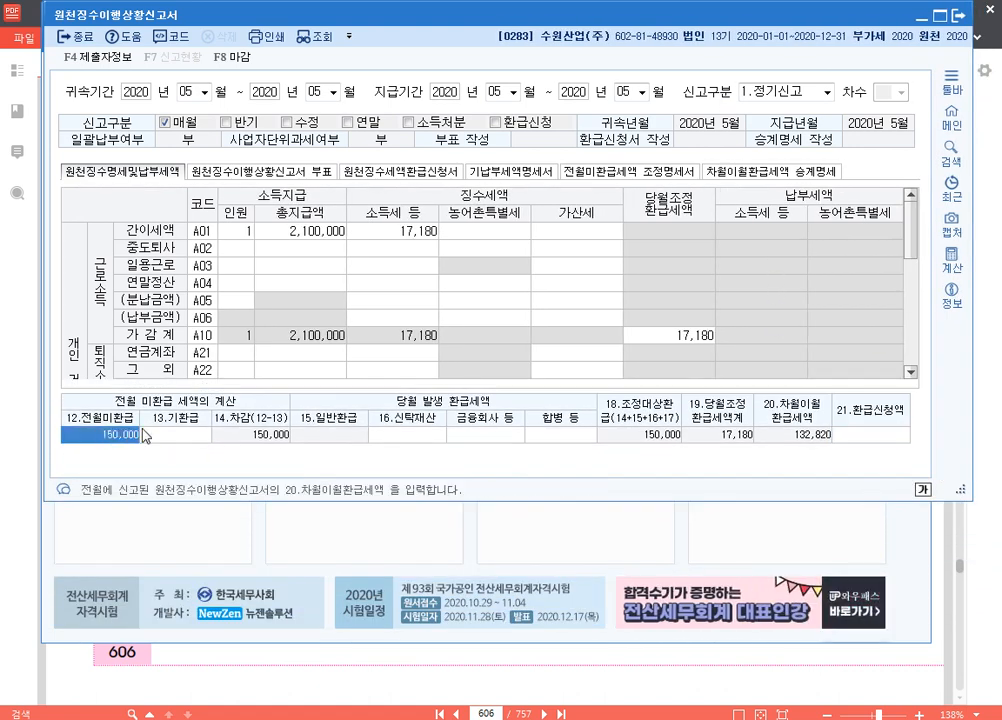
pyautogui.click(874, 436)
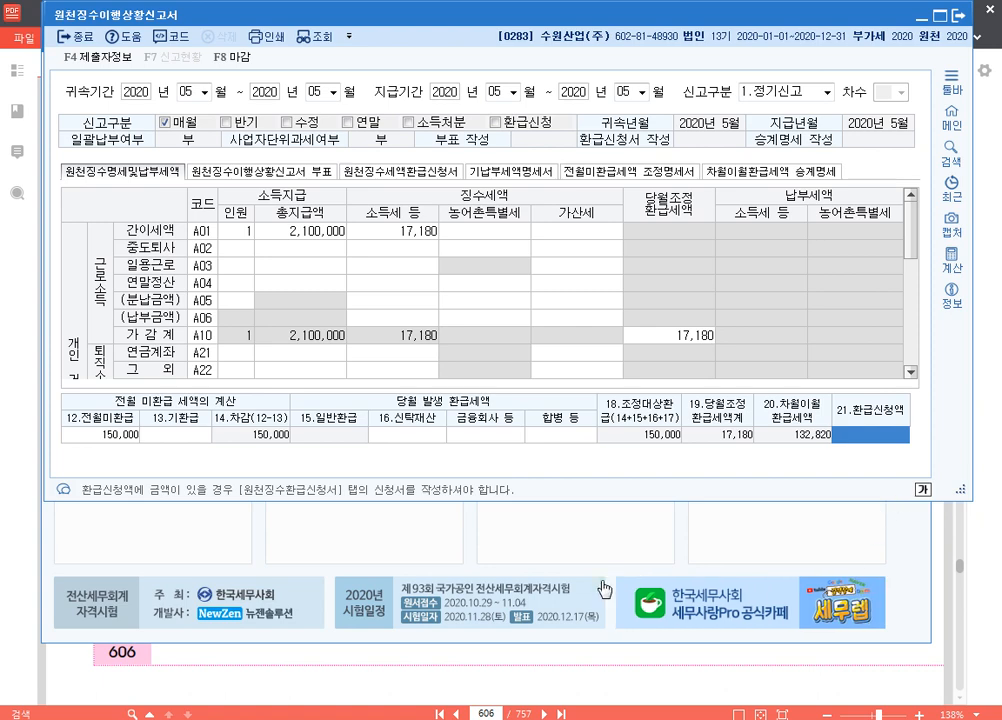
# Step: Switch to the exam document in 알PDF and go to page 624
pyautogui.click(418, 708)
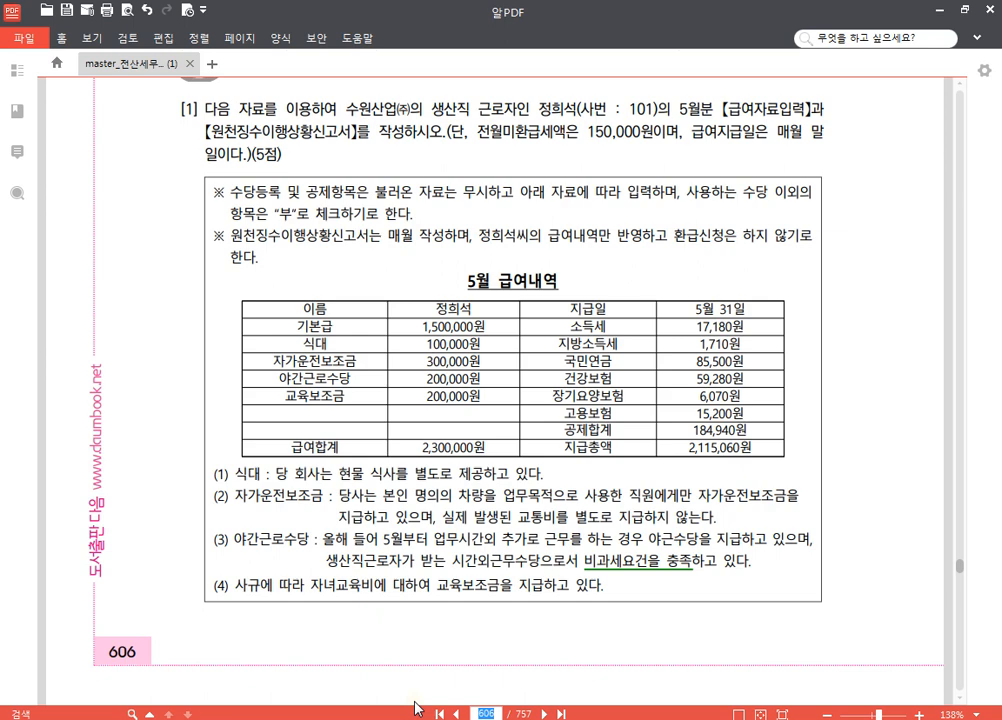
pyautogui.write('624')
pyautogui.press('Return')
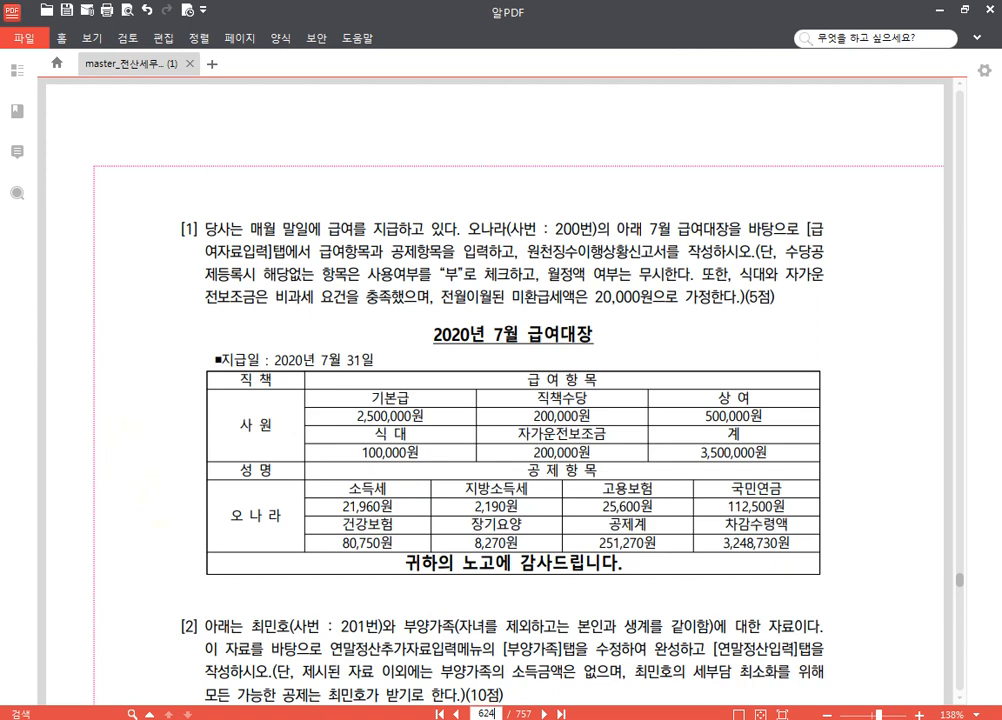
# Step: Switch back to KcLep and change the working company to 0285 (주)공주전자, closing the open menus
pyautogui.hotkey('alt', 'Tab')
pyautogui.click(909, 150)
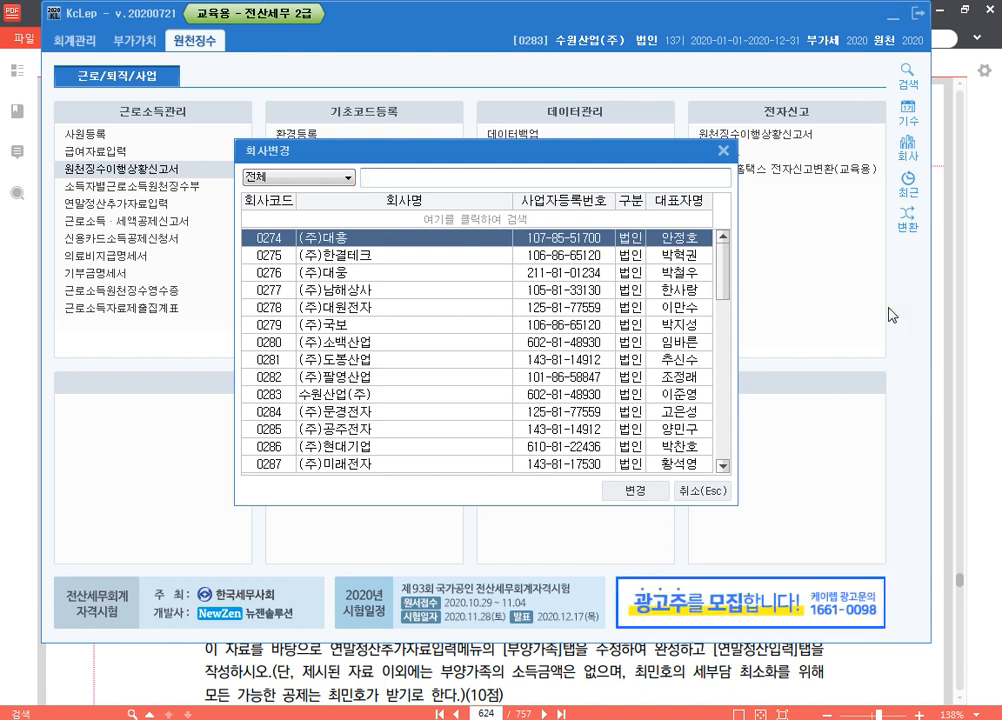
pyautogui.write('285')
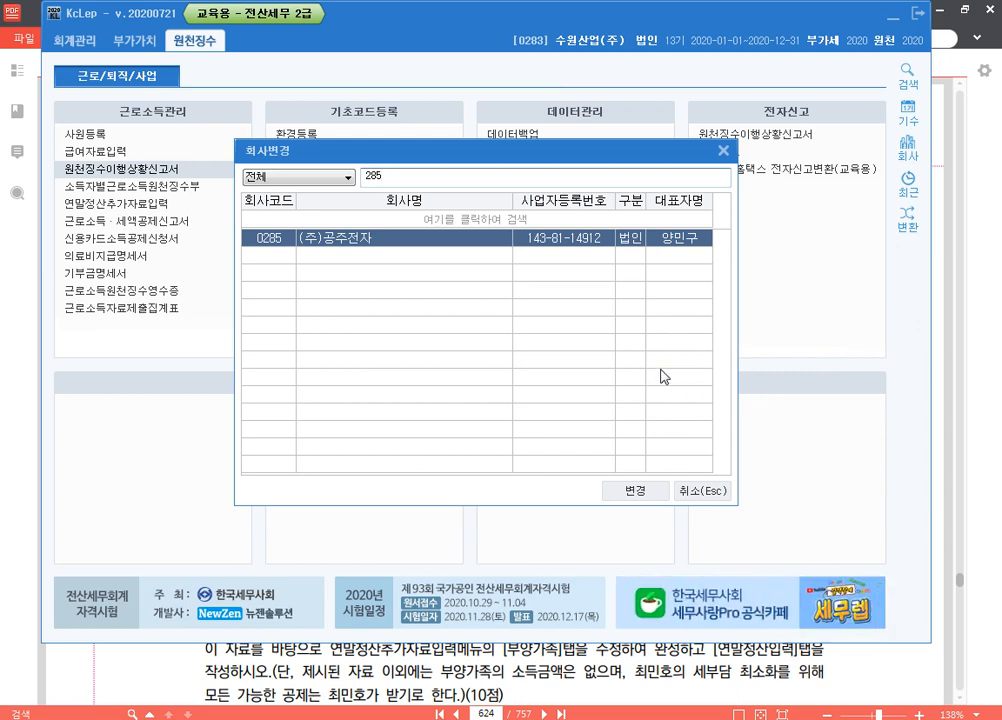
pyautogui.click(638, 491)
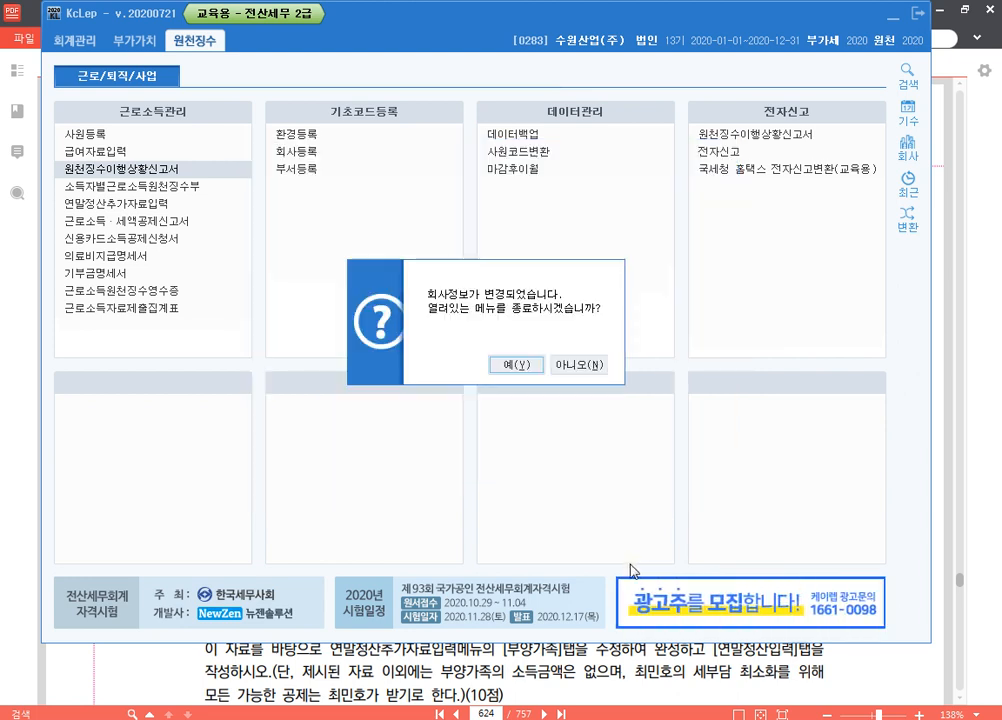
pyautogui.click(521, 369)
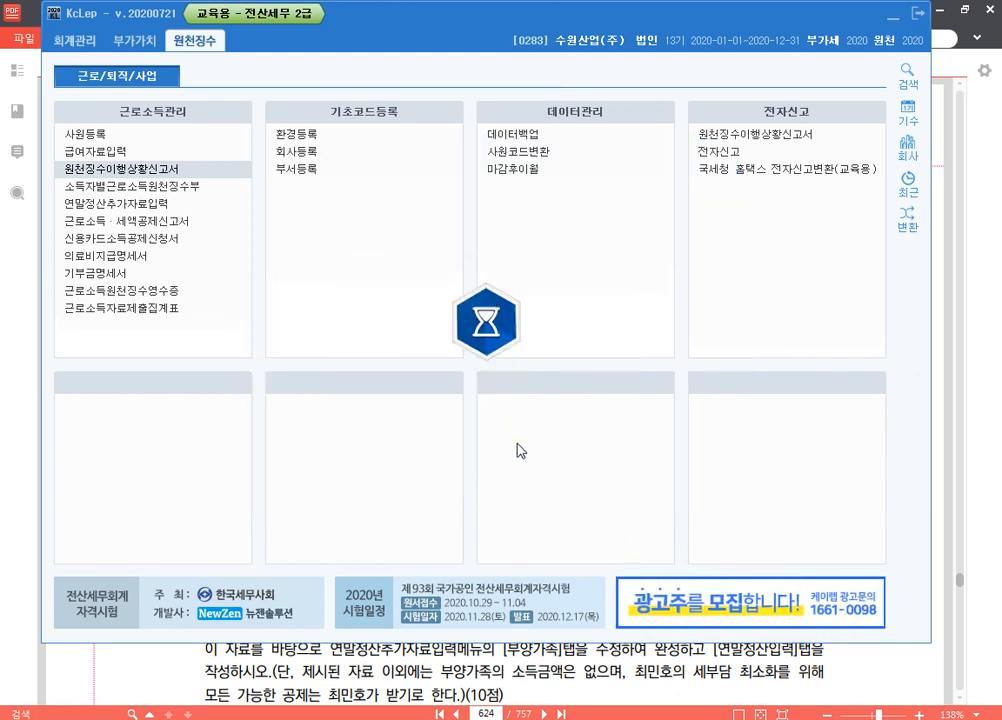
# Step: Switch to the exam document in 알PDF to review the July 2020 payroll problem on page 624, and return to KcLep
pyautogui.click(612, 673)
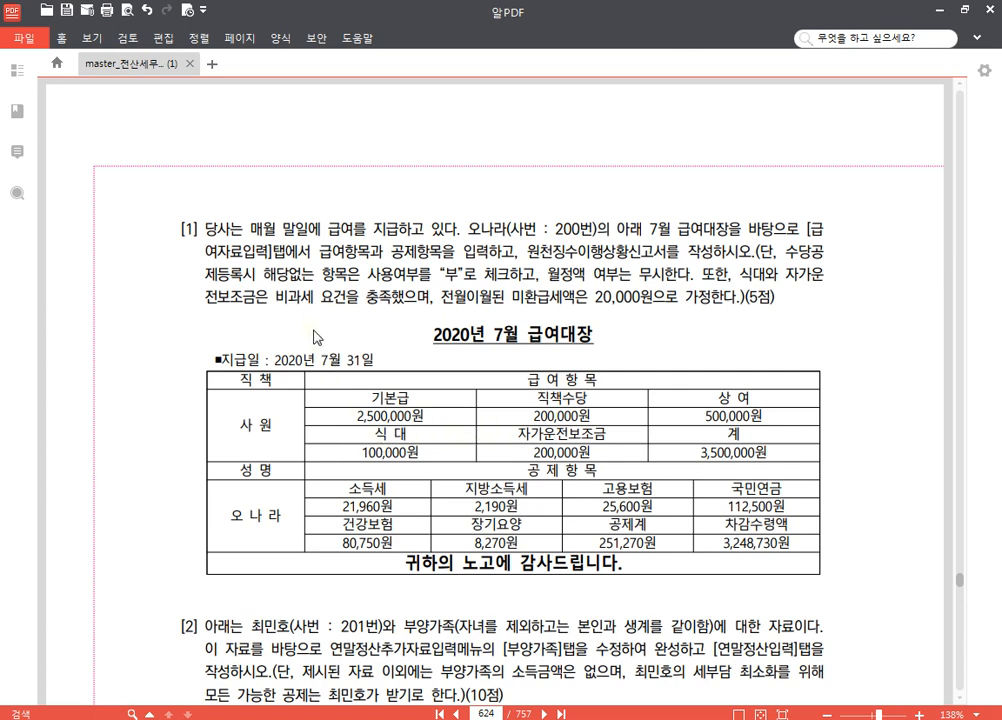
pyautogui.scroll(-1, 300, 398)
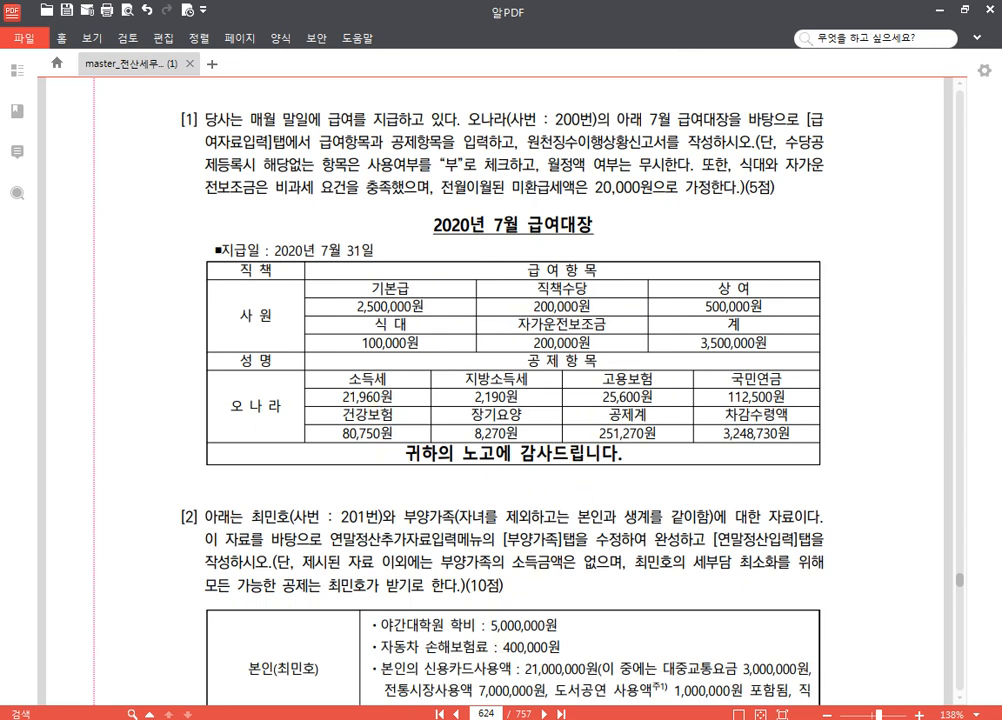
pyautogui.hotkey('alt', 'Tab')
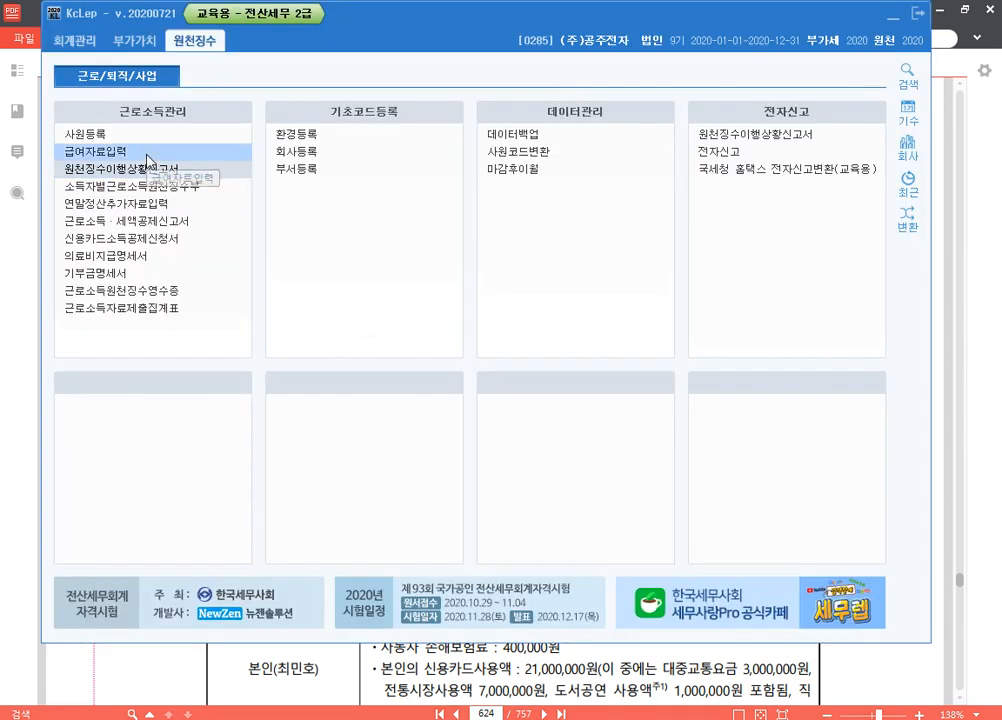
# Step: Open the allowance and deduction registration (수당공제등록) in 급여자료입력 and move 상여 below 직책수당
pyautogui.click(148, 160)
pyautogui.click(130, 56)
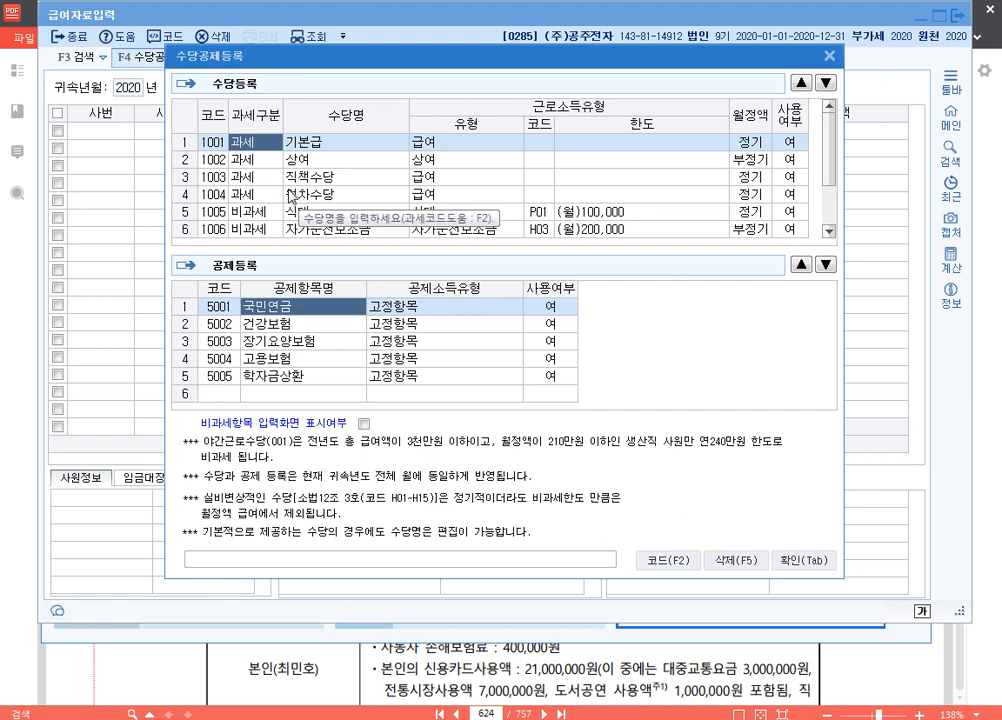
pyautogui.click(300, 159)
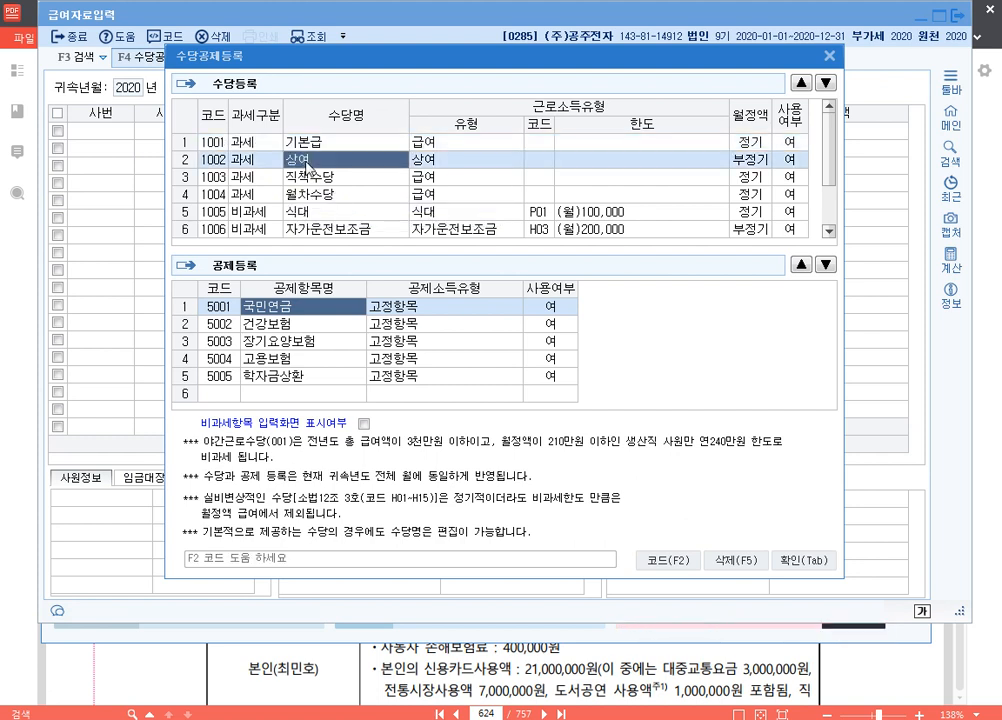
pyautogui.click(825, 83)
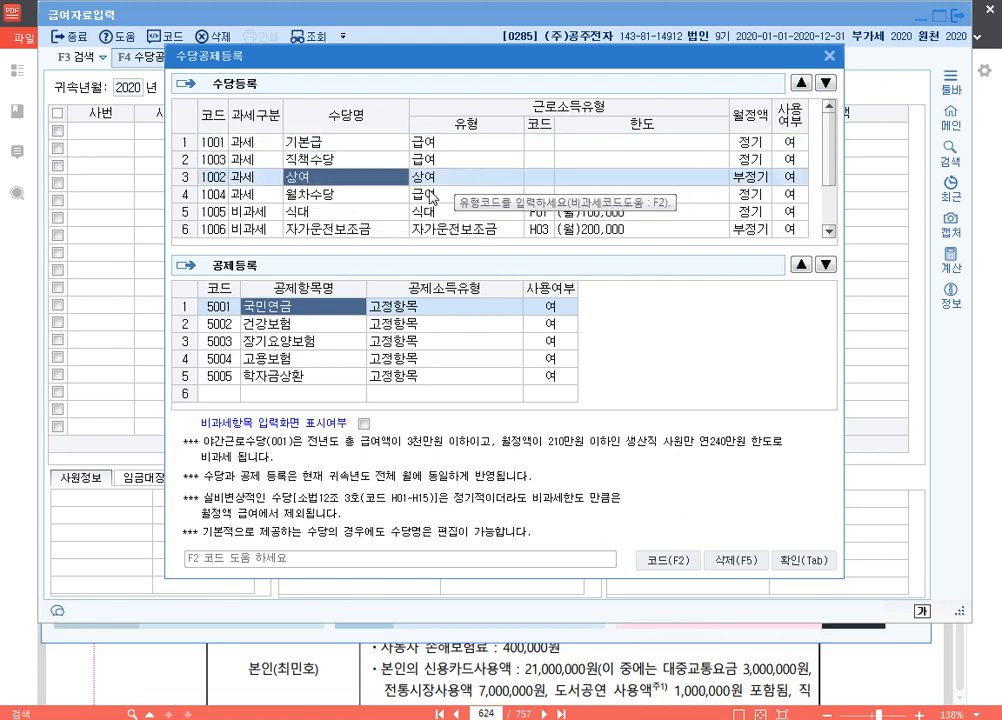
# Step: Move the 월차수당 allowance below 자가운전보조금 in the allowance list
pyautogui.click(341, 195)
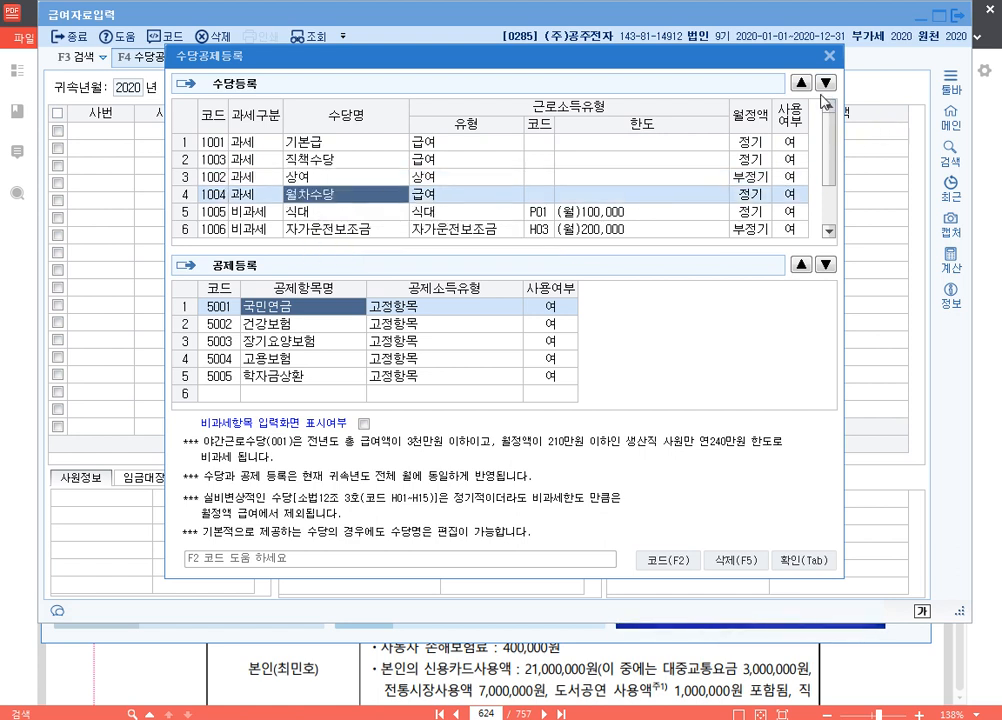
pyautogui.click(826, 83)
pyautogui.click(826, 83)
pyautogui.scroll(-1, 531, 191)
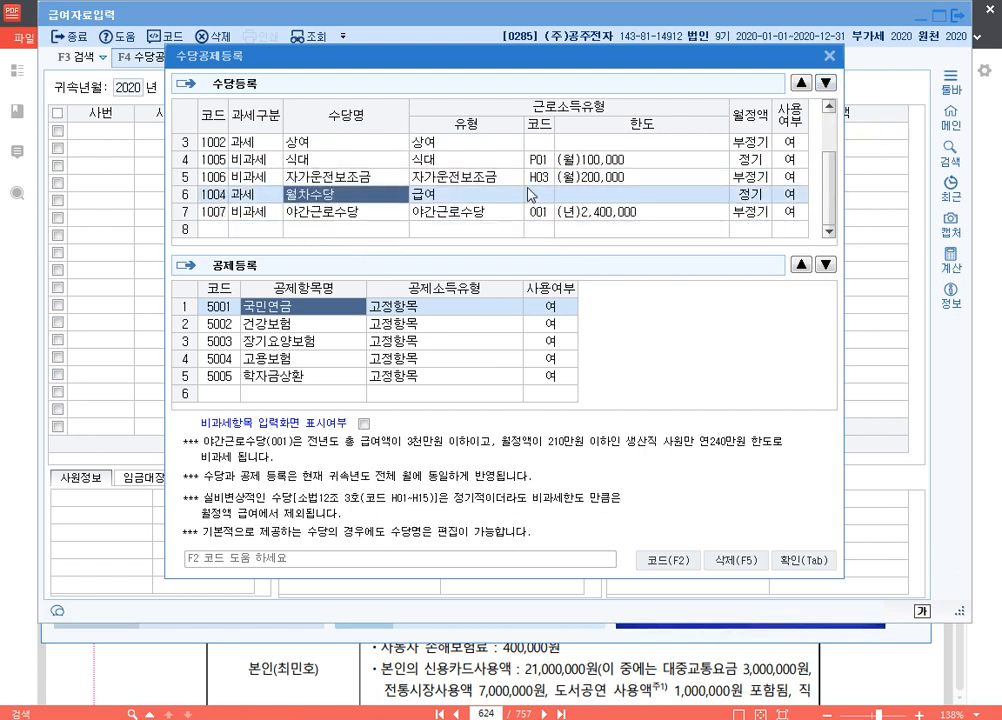
# Step: Set 사용여부 to 부 for the 월차수당 and 야간근로수당 allowances and confirm the registration
pyautogui.click(789, 195)
pyautogui.click(742, 178)
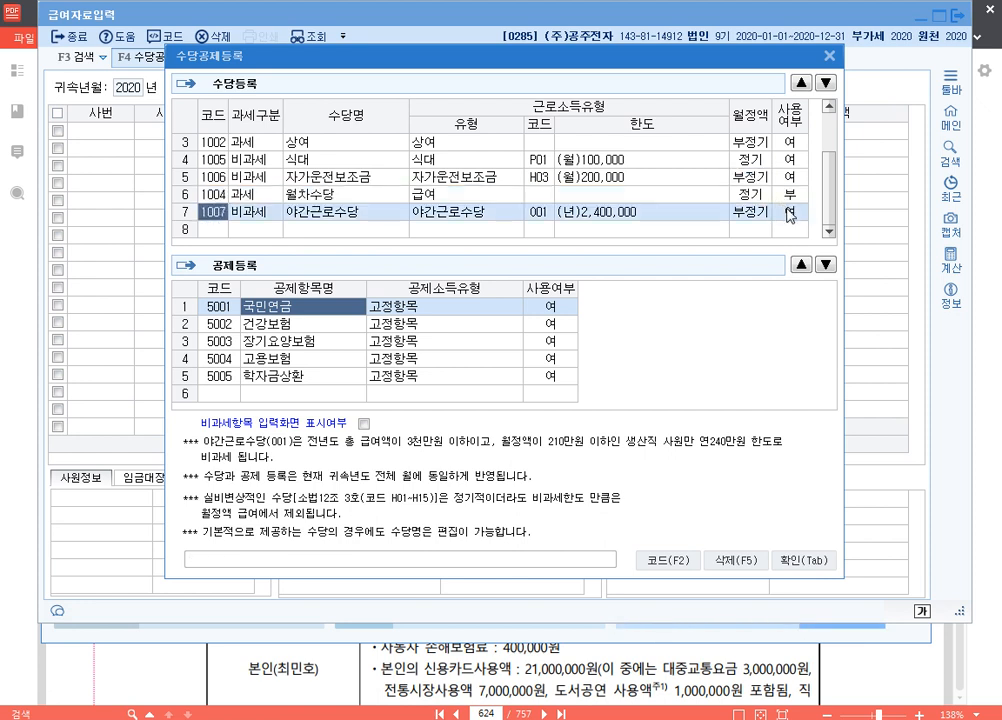
pyautogui.click(788, 212)
pyautogui.click(744, 195)
pyautogui.scroll(1, 567, 184)
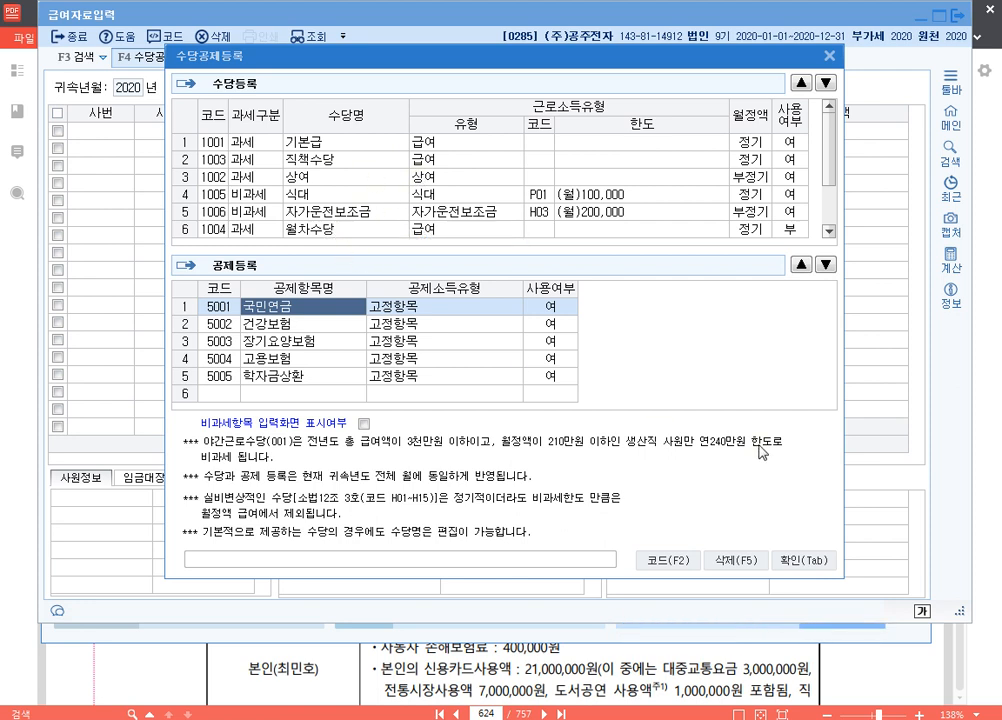
pyautogui.click(816, 561)
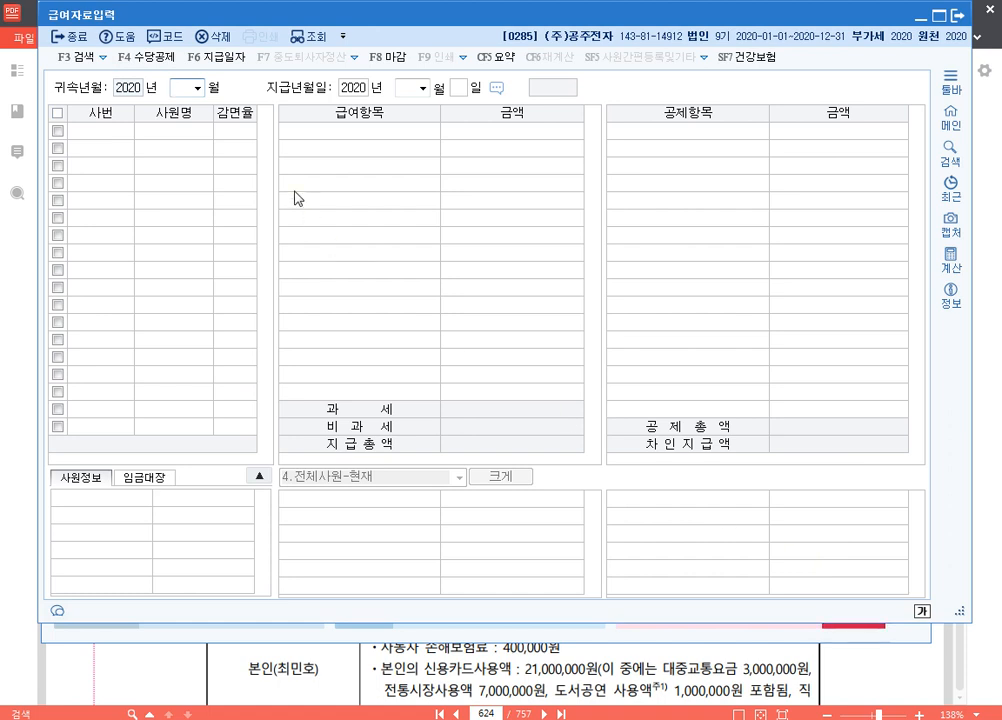
# Step: Load the payroll entry for accrual month July 2020 with payment date July 31, 2020
pyautogui.write('7')
pyautogui.press('Return')
pyautogui.press('Return')
pyautogui.press('Return')
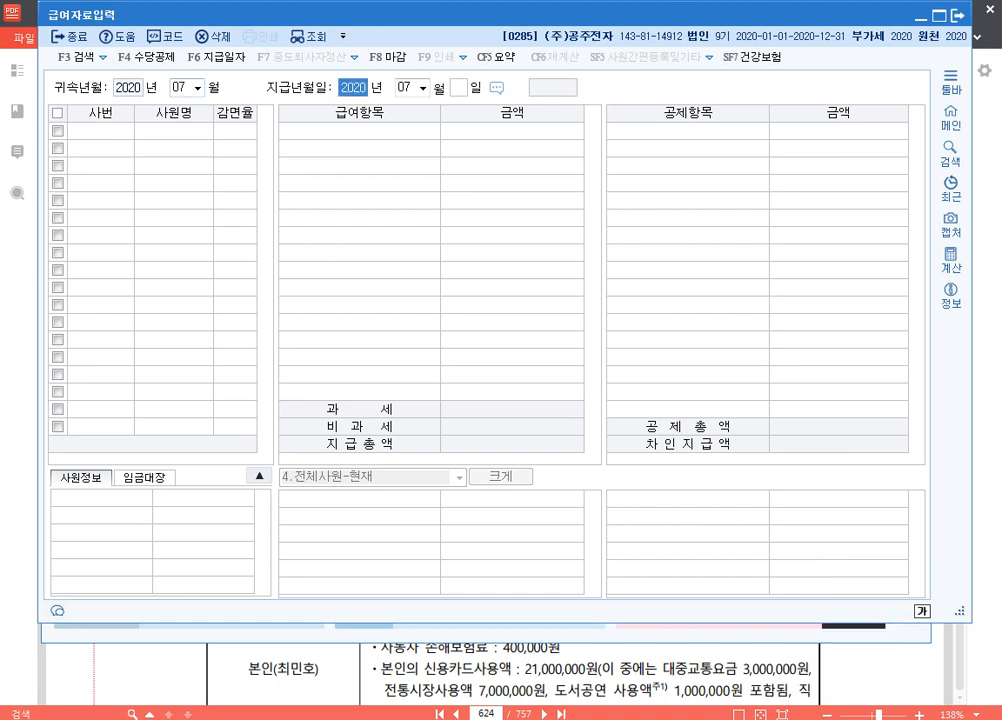
pyautogui.write('31')
pyautogui.press('Return')
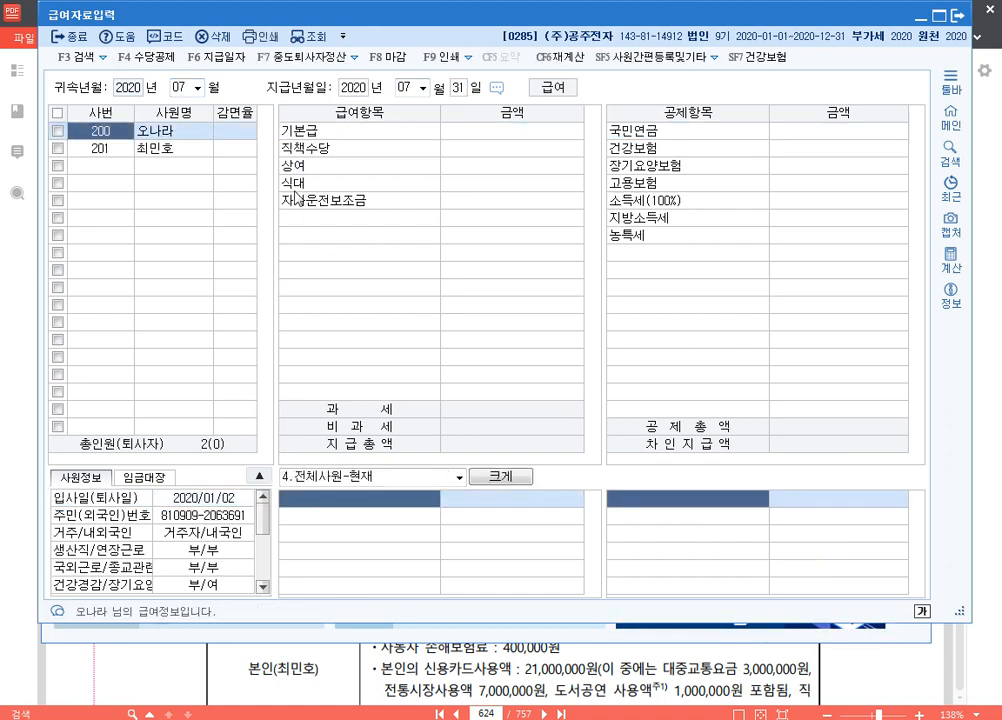
# Step: Enter the first employee's pay: 기본급 2,500,000, 직책수당 200,000, 상여 500,000, 식대 100,000 and 자가운전보조금 200,000
pyautogui.press('Return')
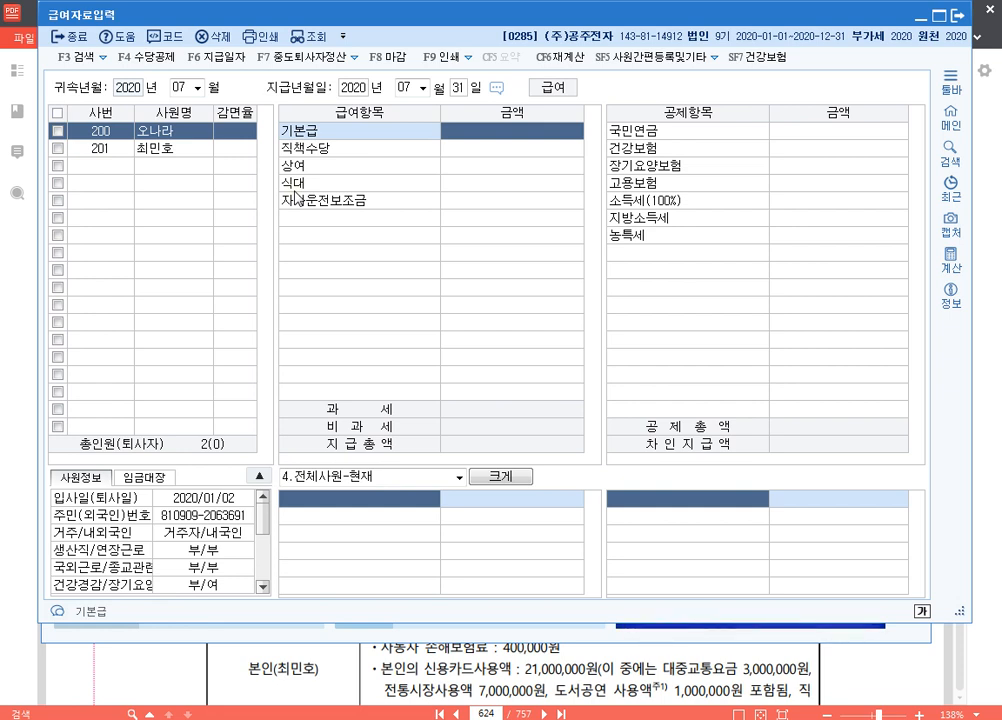
pyautogui.write('2500000')
pyautogui.press('Return')
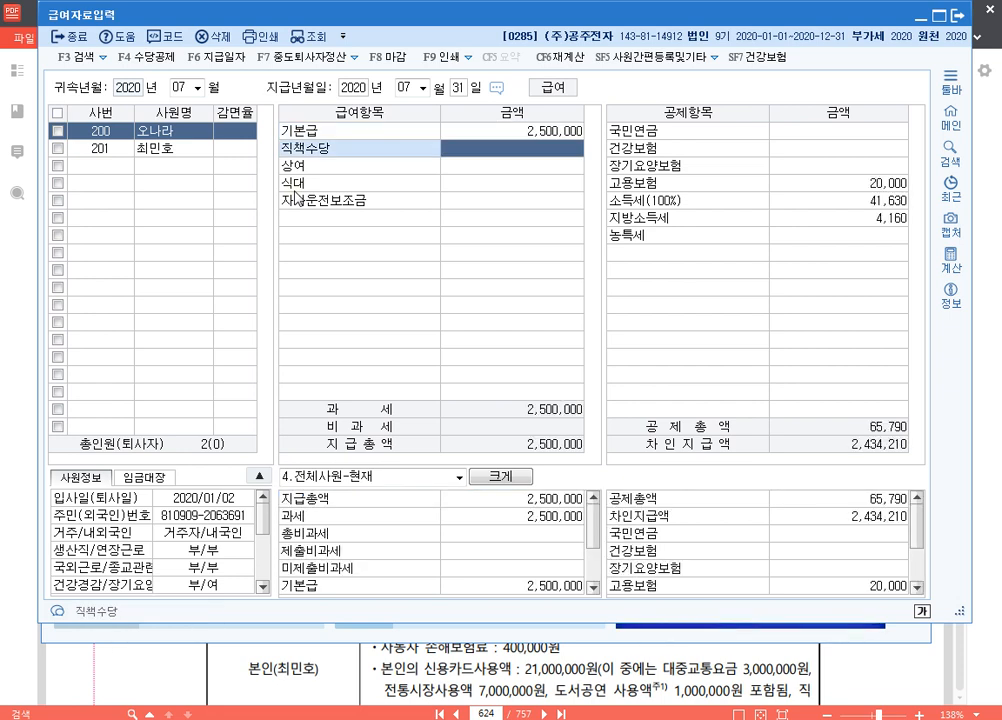
pyautogui.write('2000000')
pyautogui.press('Return')
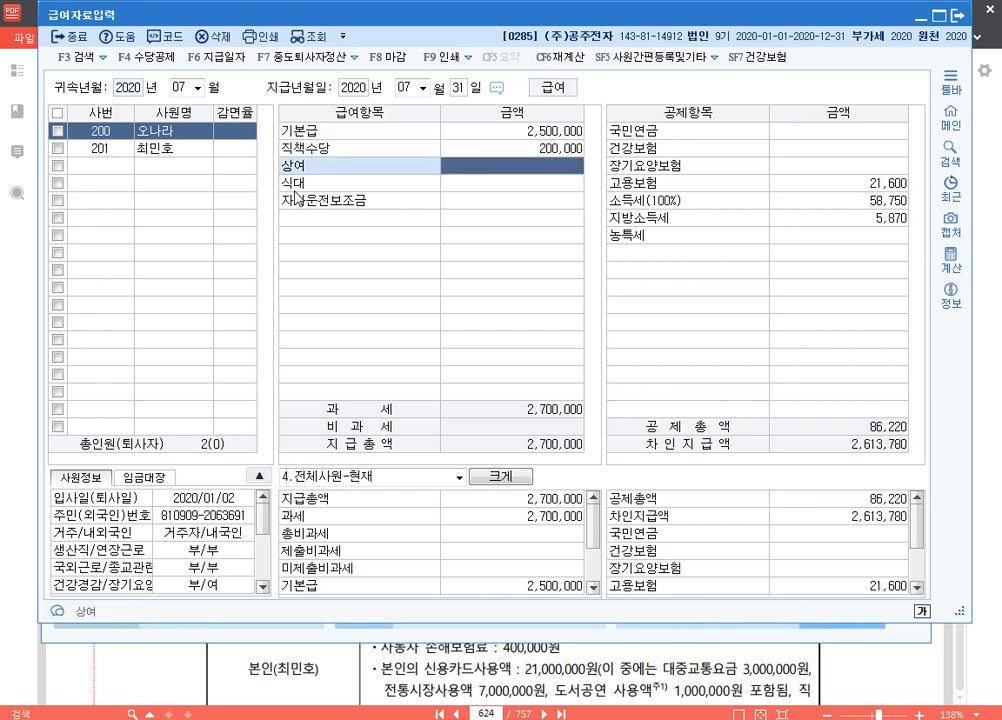
pyautogui.write('5000000')
pyautogui.press('Return')
pyautogui.write('100,000')
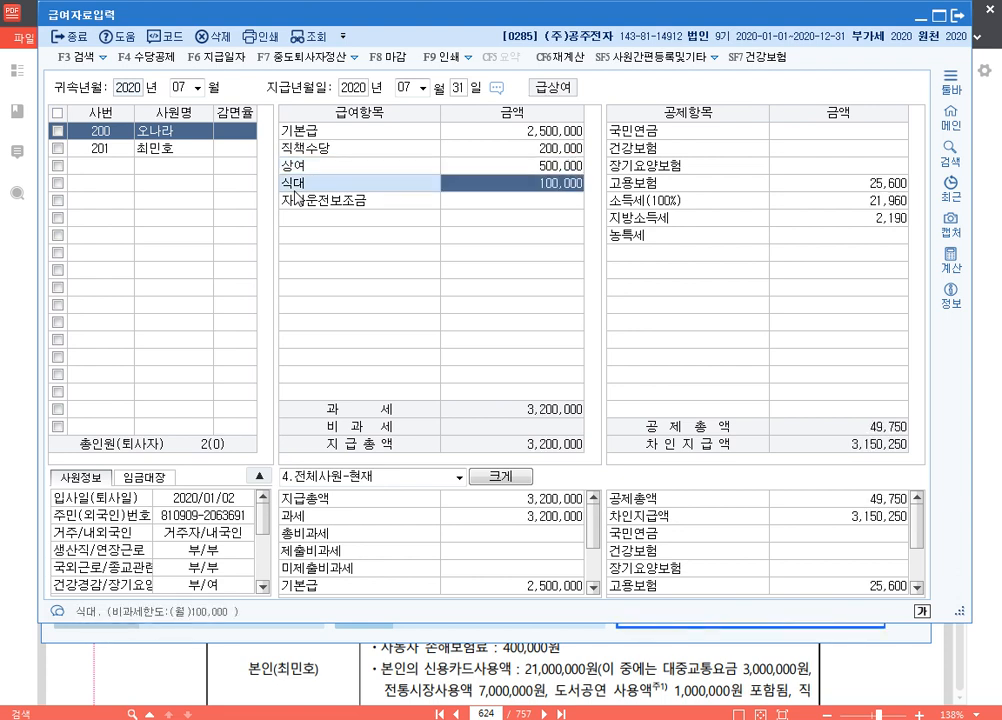
pyautogui.press('Return')
pyautogui.write('2000000')
pyautogui.press('Return')
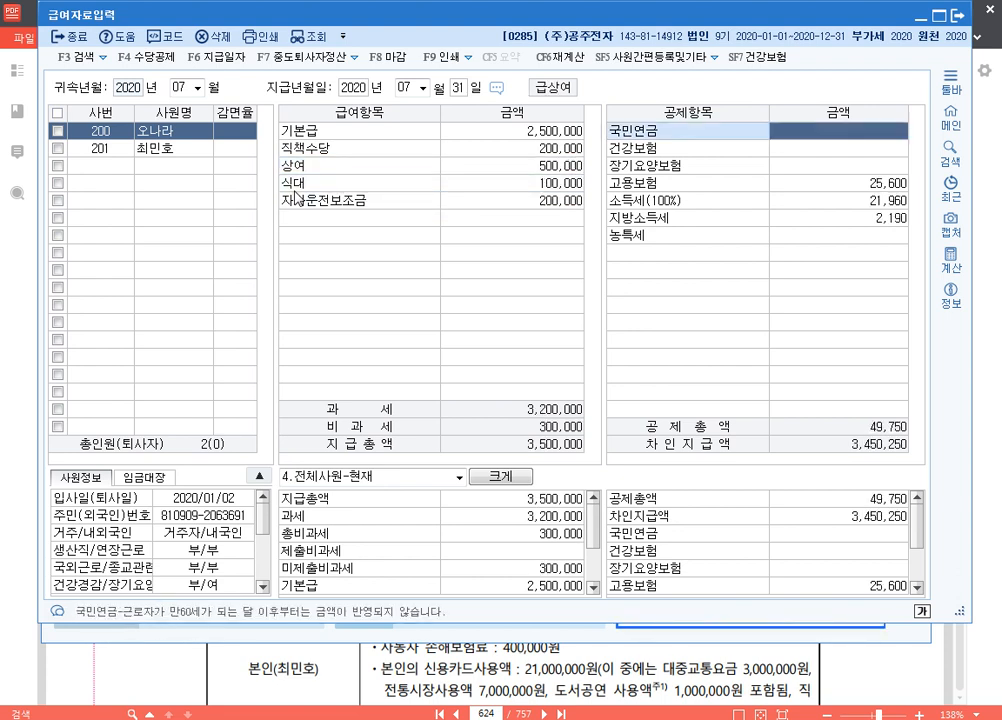
# Step: Enter the first employee's deductions of 국민연금 112,500 and 건강보험 80,750, accepting the calculated amounts for the remaining deductions
pyautogui.write('112500')
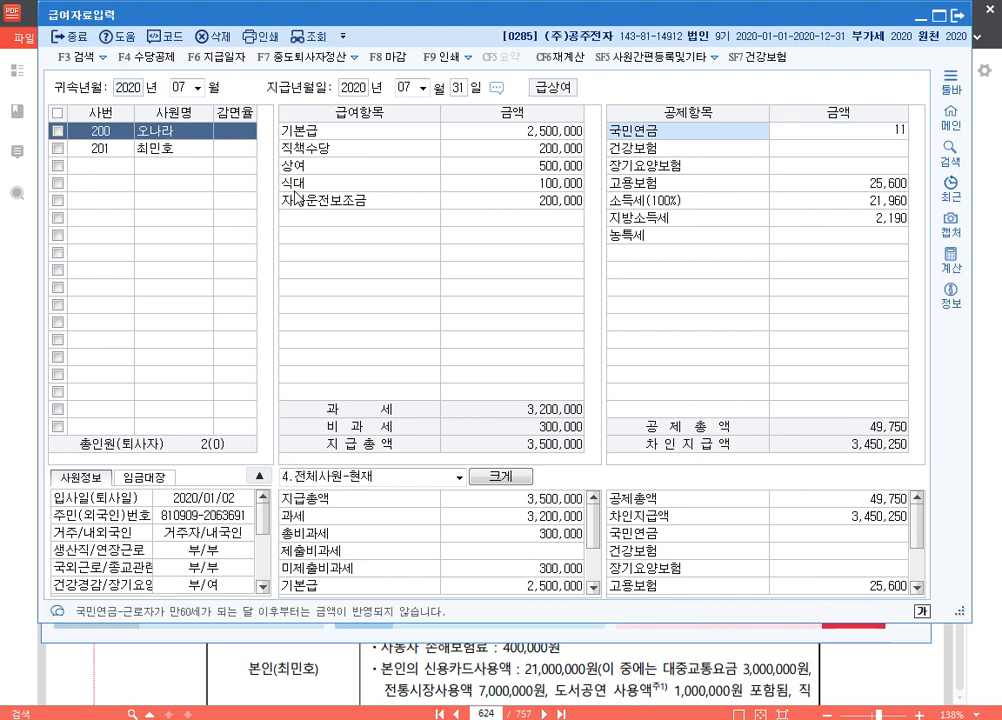
pyautogui.press('Return')
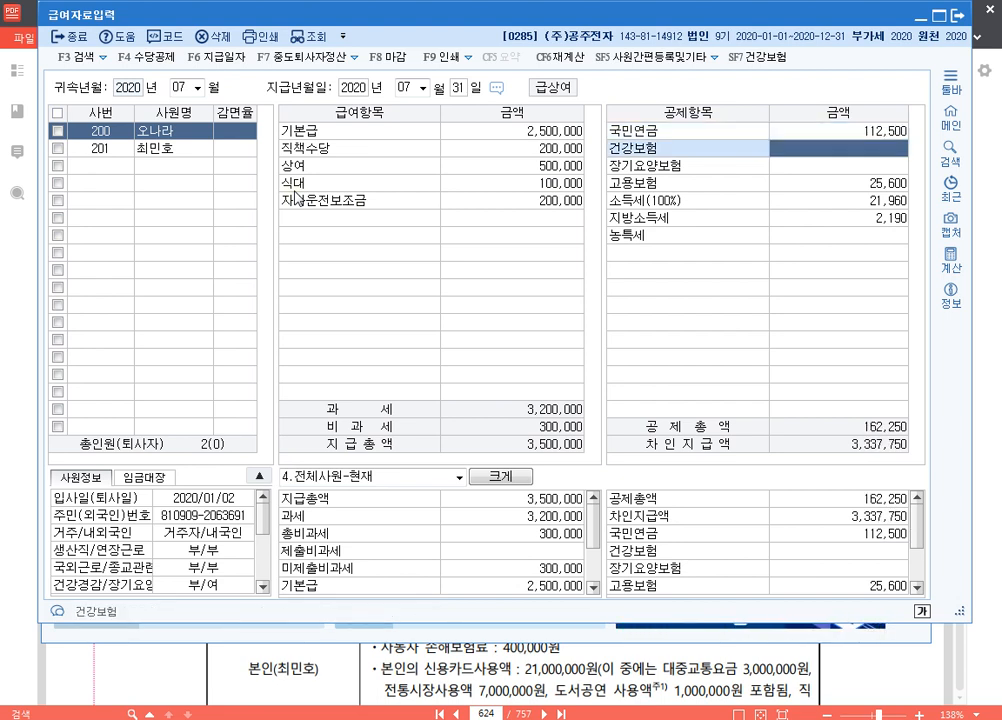
pyautogui.write('80750')
pyautogui.press('Return')
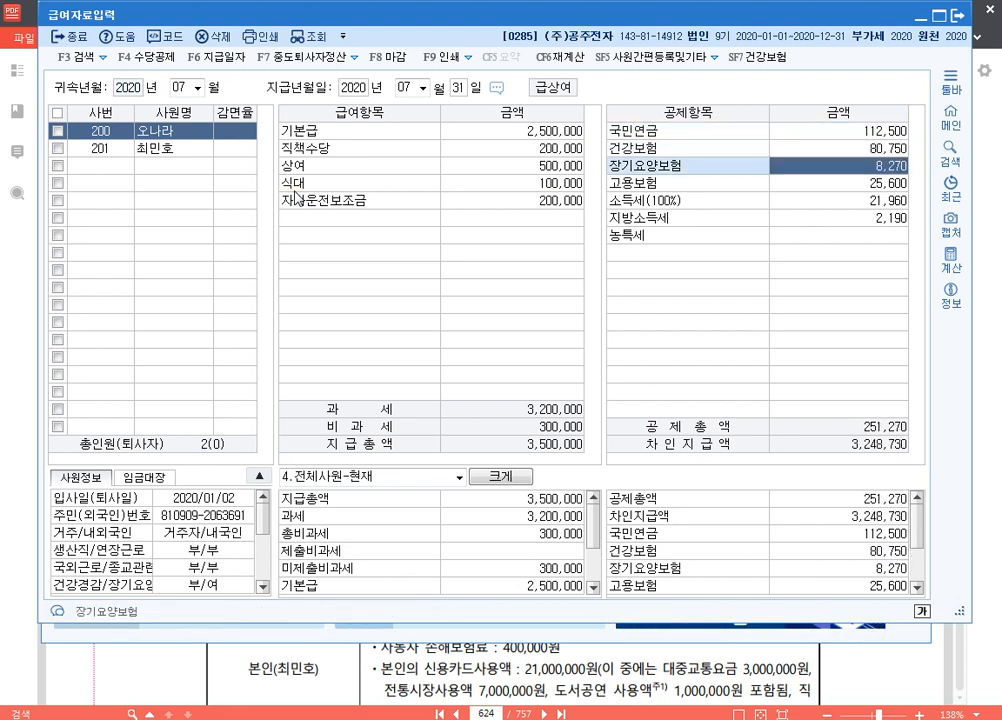
pyautogui.press('Return')
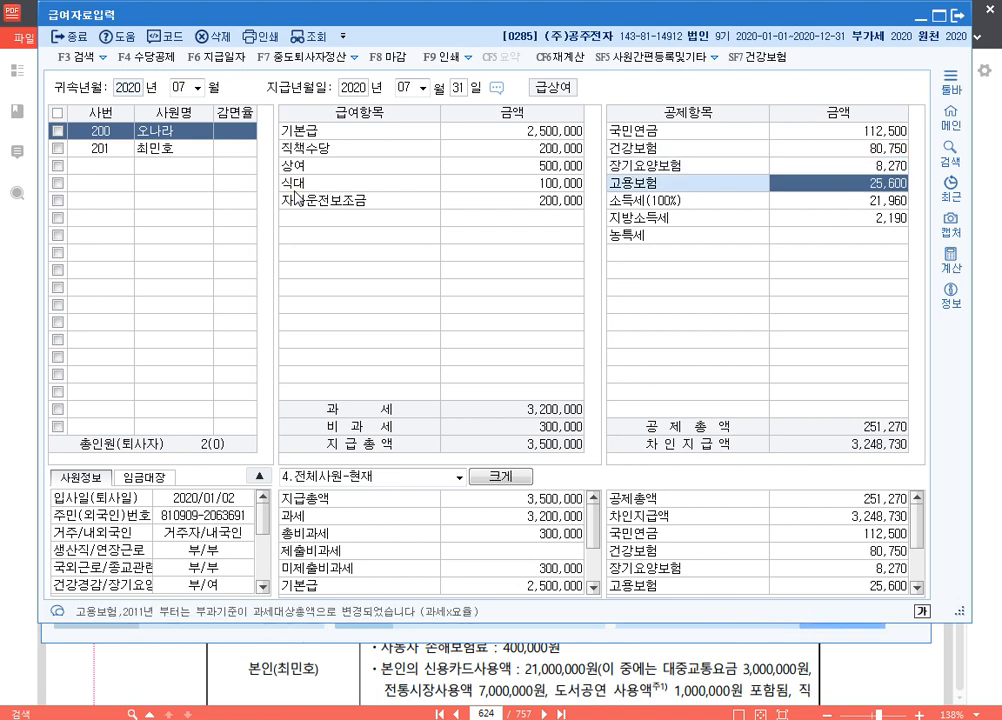
pyautogui.press('Return')
pyautogui.press('Return')
pyautogui.press('Return')
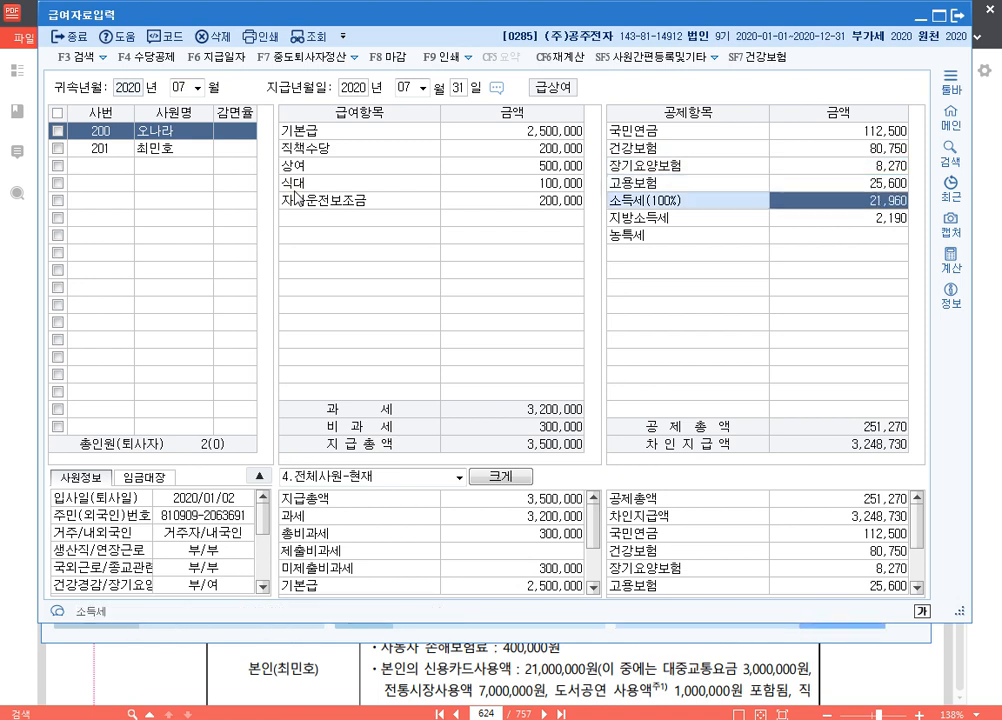
pyautogui.press('Up')
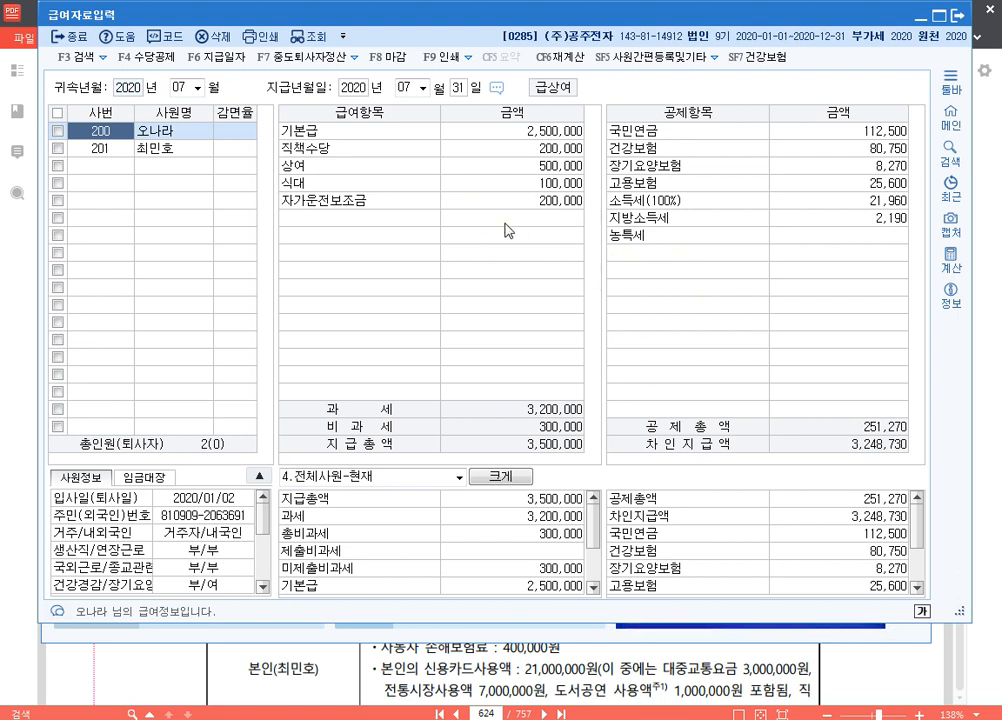
# Step: Close the payroll entry and load the 원천징수이행상황신고서 as 1.정기신고 with accrual and payment periods both July 2020
pyautogui.click(958, 17)
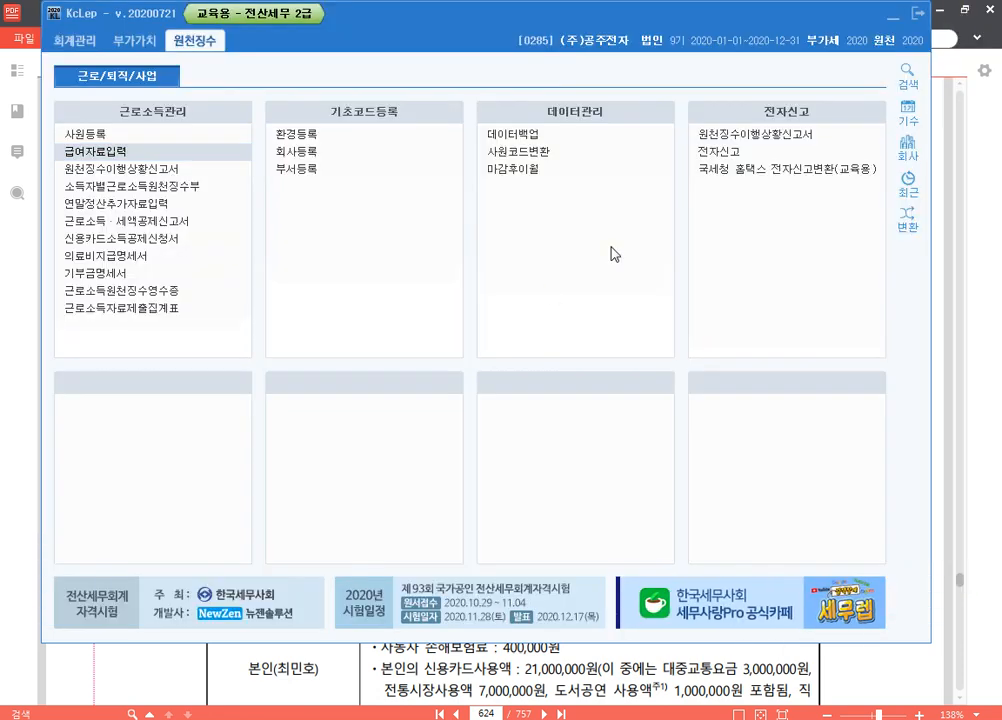
pyautogui.click(183, 170)
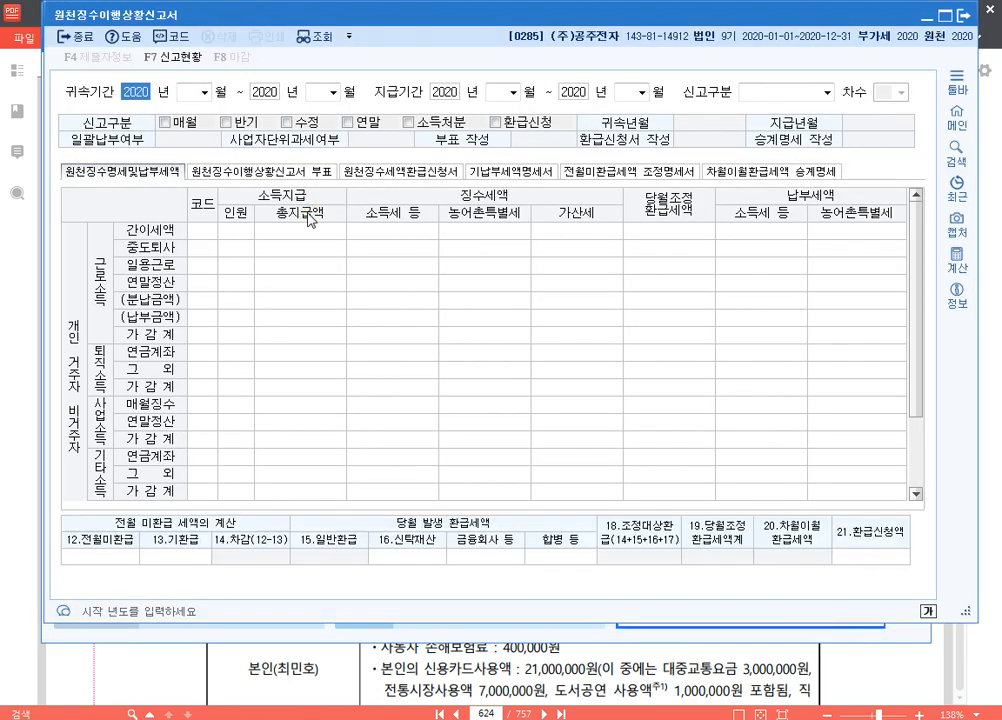
pyautogui.press('Return')
pyautogui.write('7')
pyautogui.press('Return')
pyautogui.write('7')
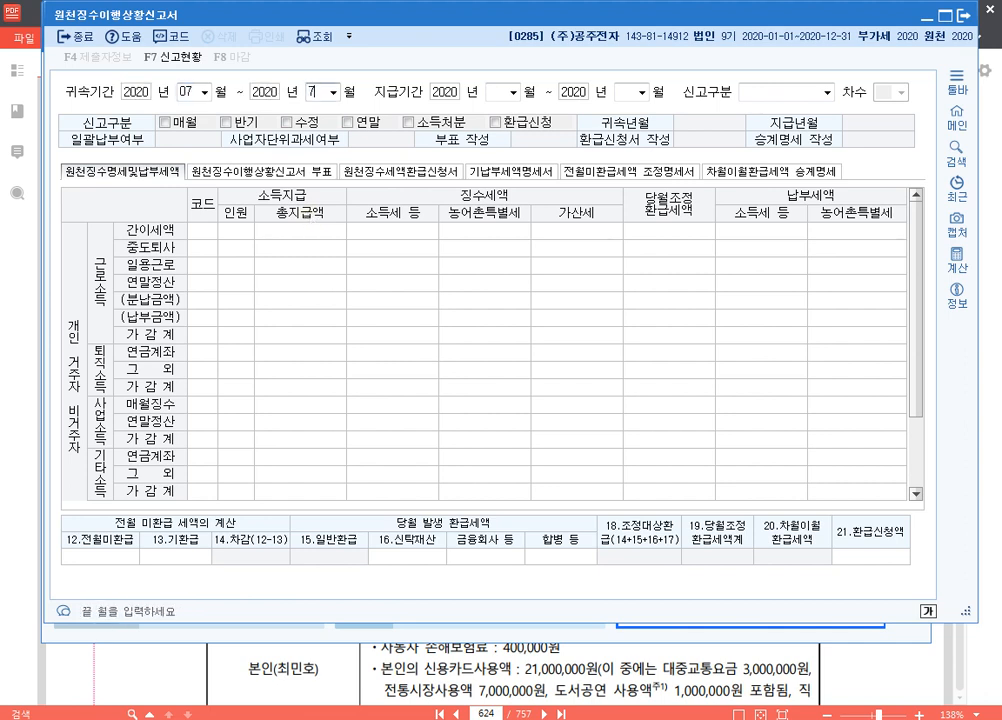
pyautogui.press('Return')
pyautogui.press('Return')
pyautogui.write('7')
pyautogui.press('Return')
pyautogui.write('7')
pyautogui.press('Return')
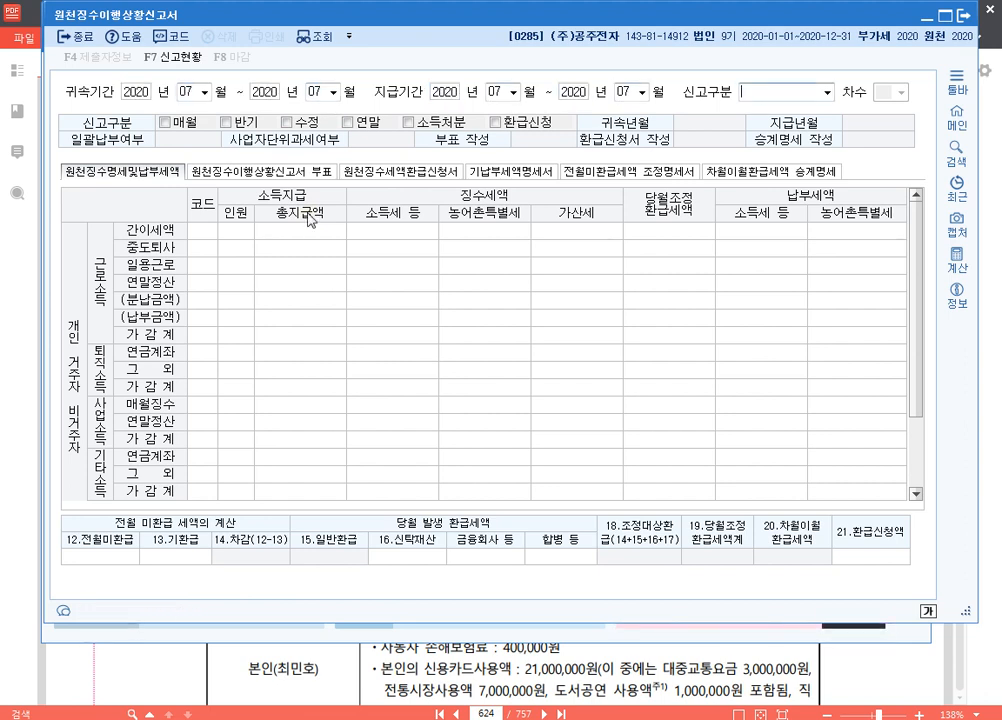
pyautogui.press('Return')
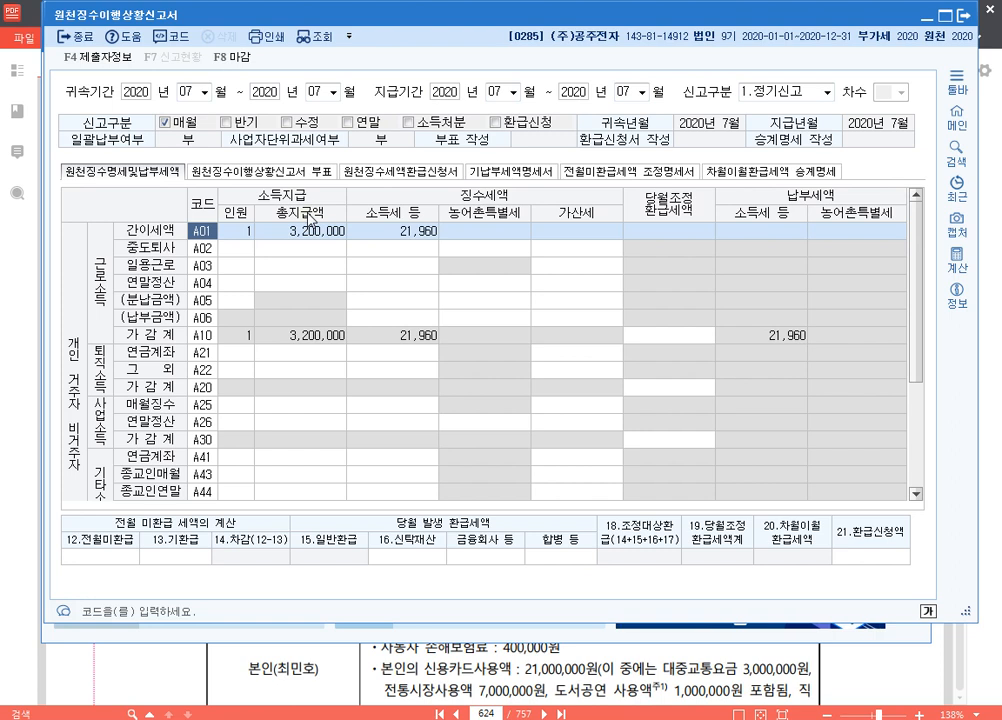
# Step: Enter 20,000 as the prior month's unrefunded tax (12.전월미환급) in the withholding return
pyautogui.click(133, 557)
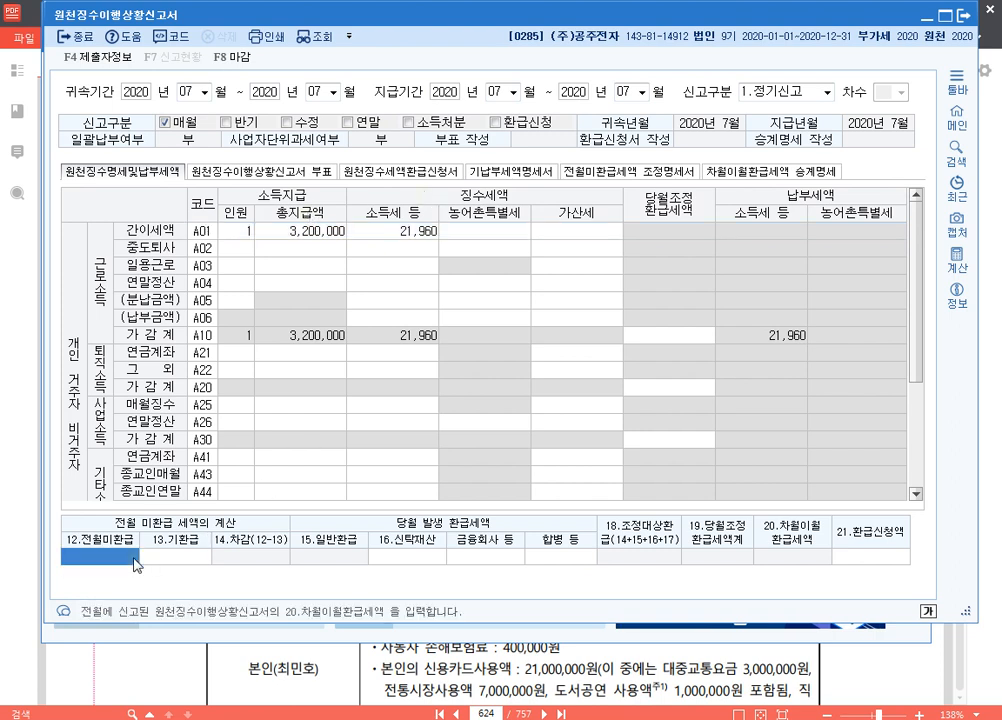
pyautogui.write('20000000')
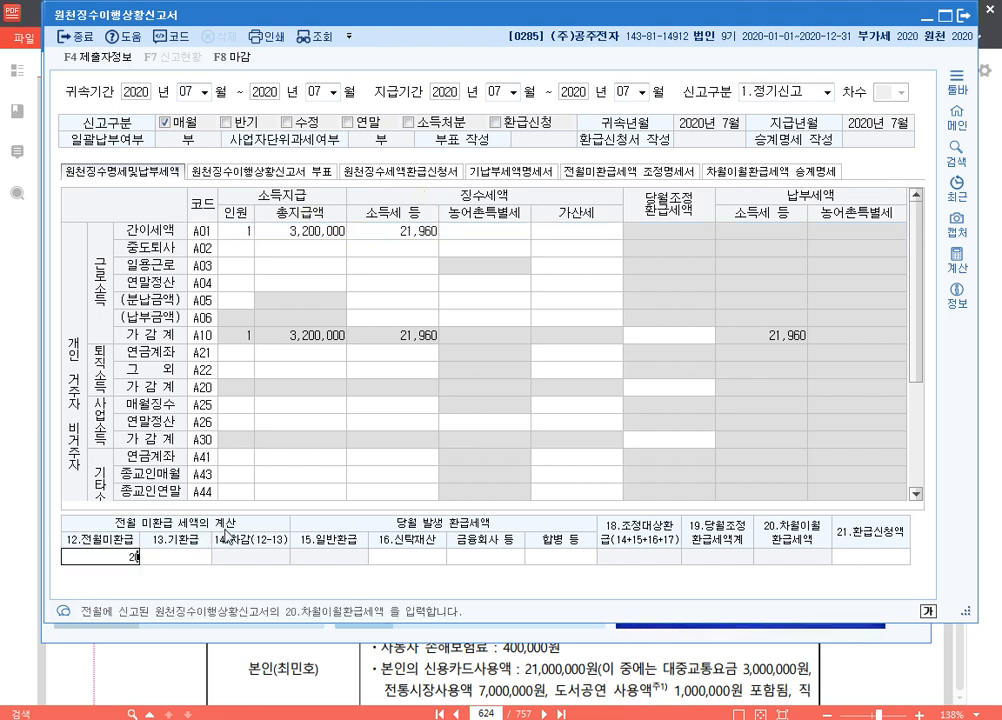
pyautogui.press('BackSpace')
pyautogui.press('BackSpace')
pyautogui.press('BackSpace')
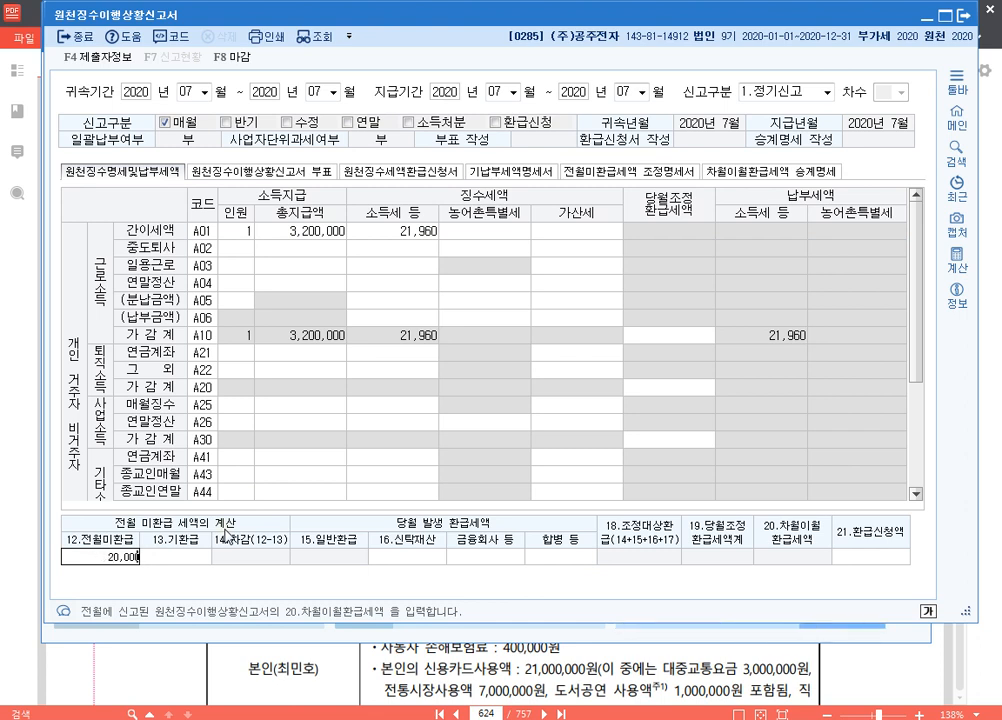
pyautogui.press('Return')
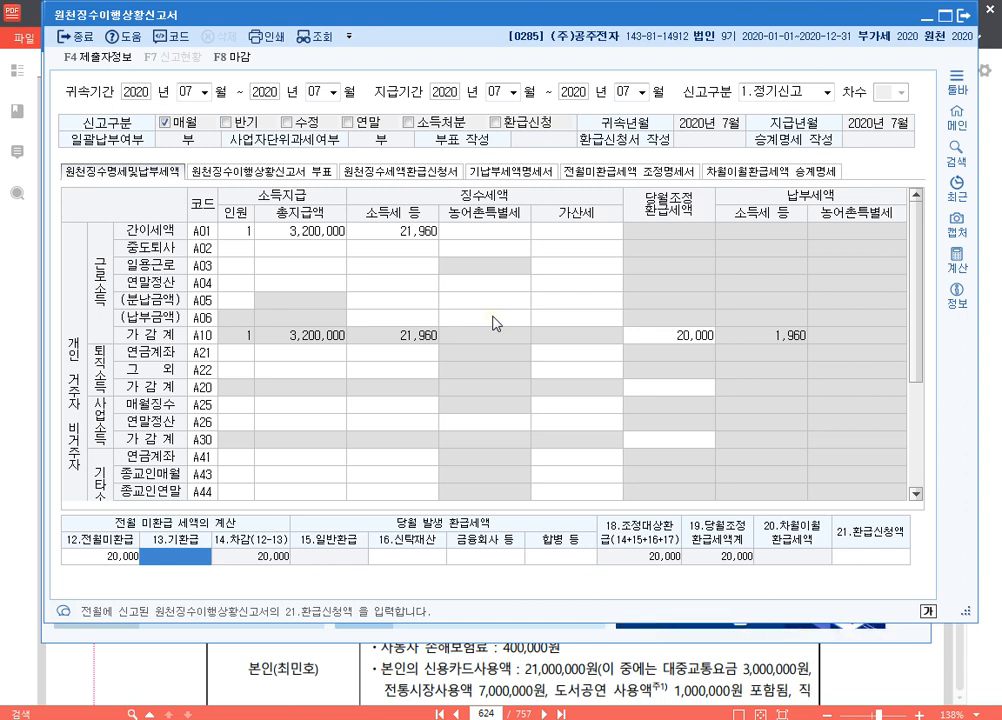
# Step: Switch to the exam document in 알PDF and go to page 634
pyautogui.click(476, 686)
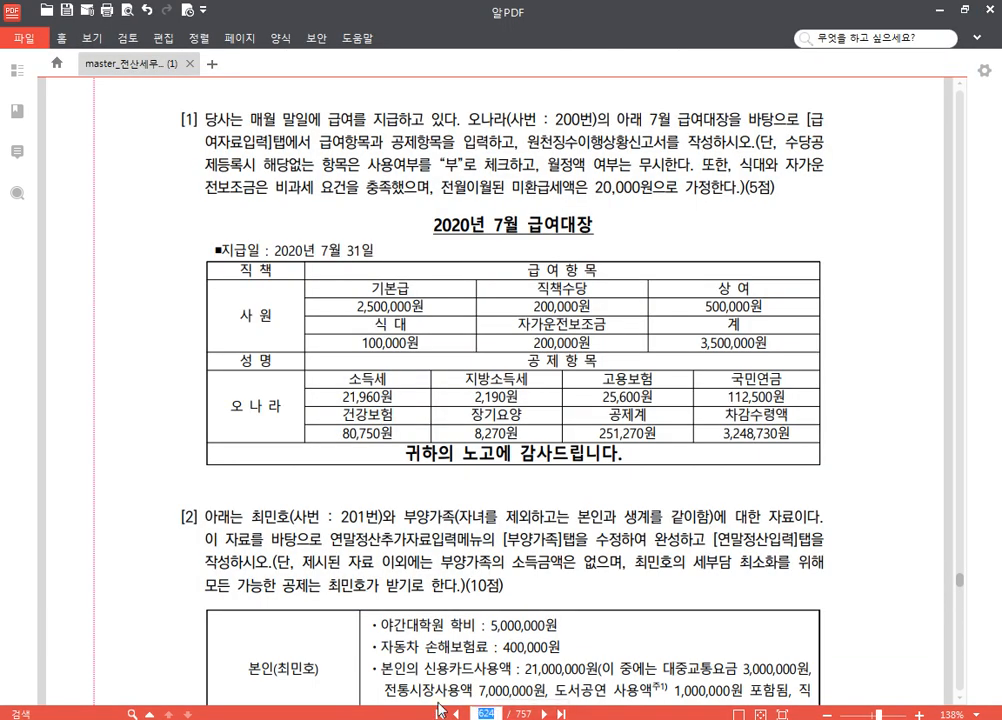
pyautogui.write('634')
pyautogui.press('Return')
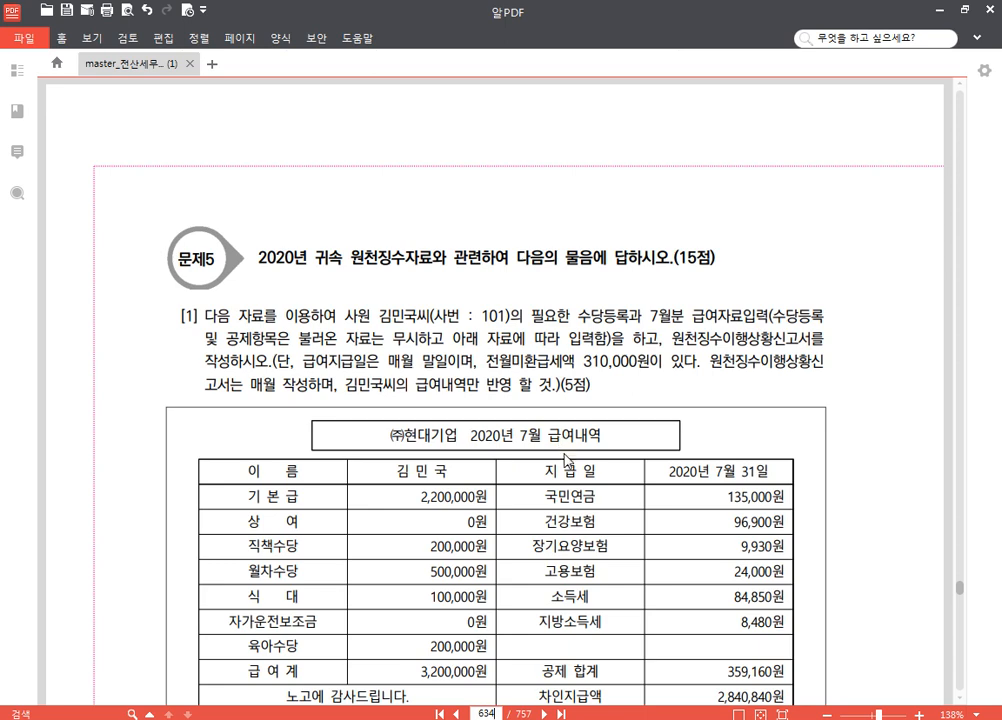
# Step: Switch from the exam document to KcLep and change the working company to 0286 (주)현대기업
pyautogui.scroll(-2, 565, 452)
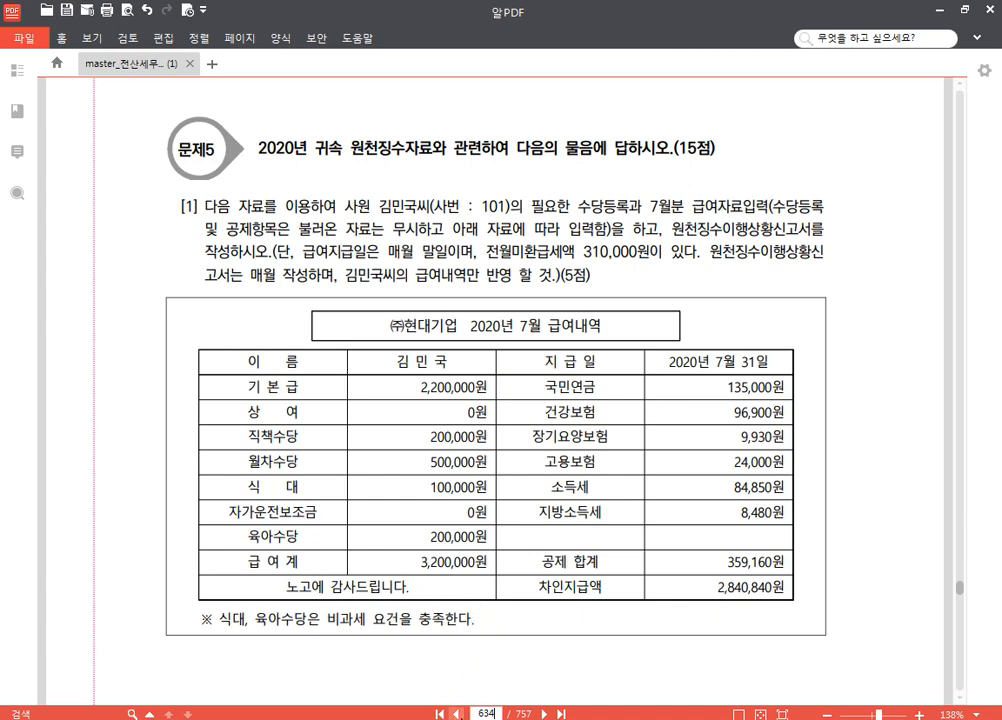
pyautogui.hotkey('alt', 'Tab')
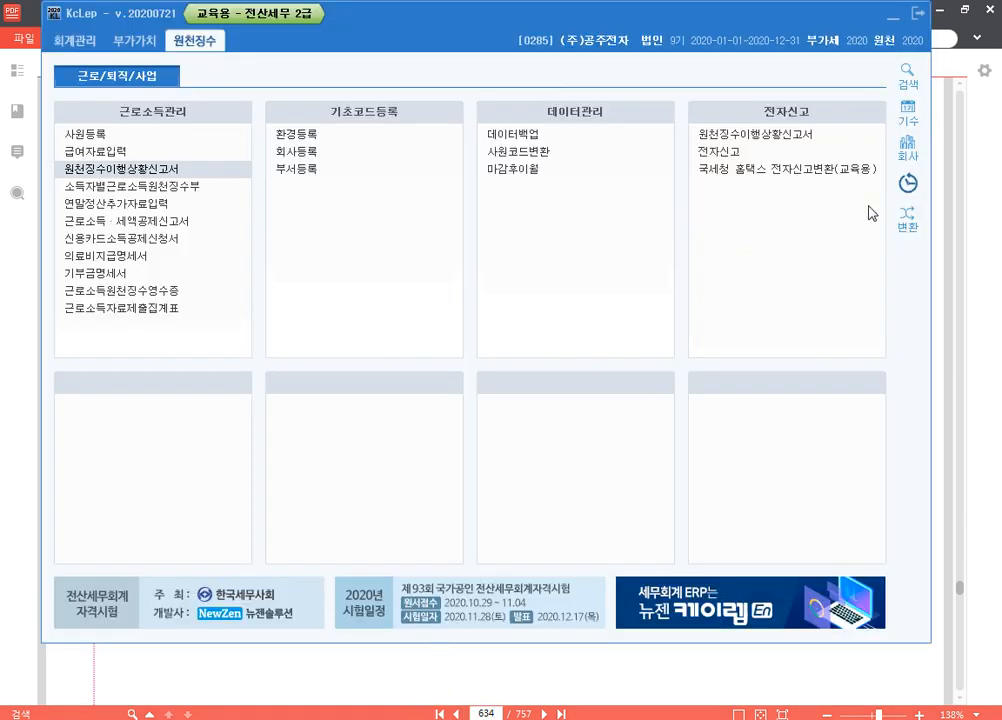
pyautogui.click(909, 147)
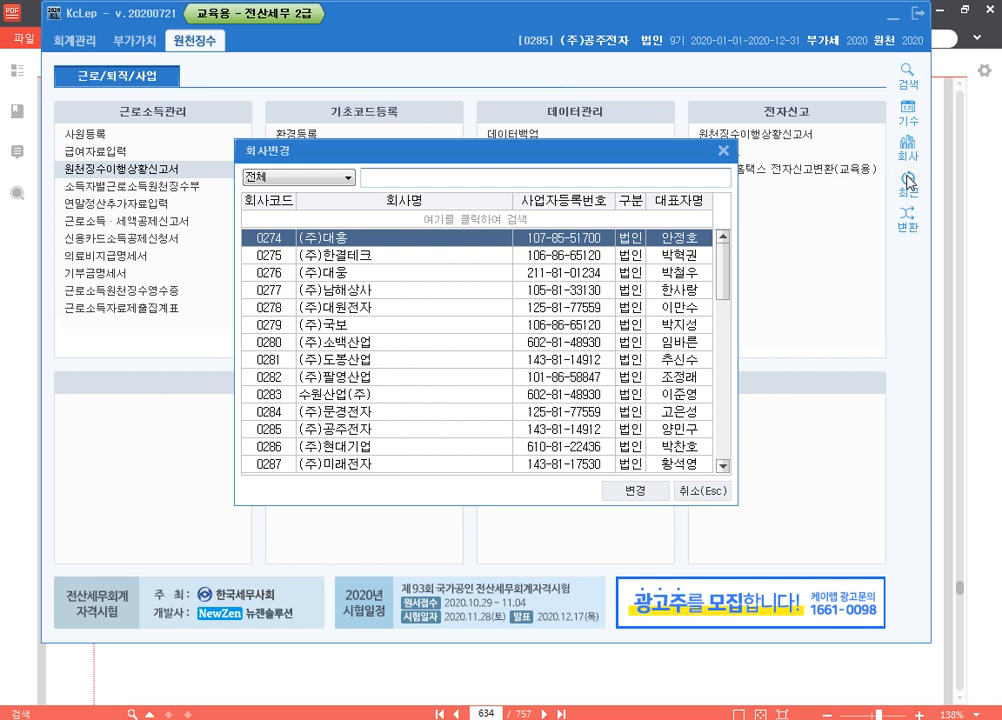
pyautogui.write('286')
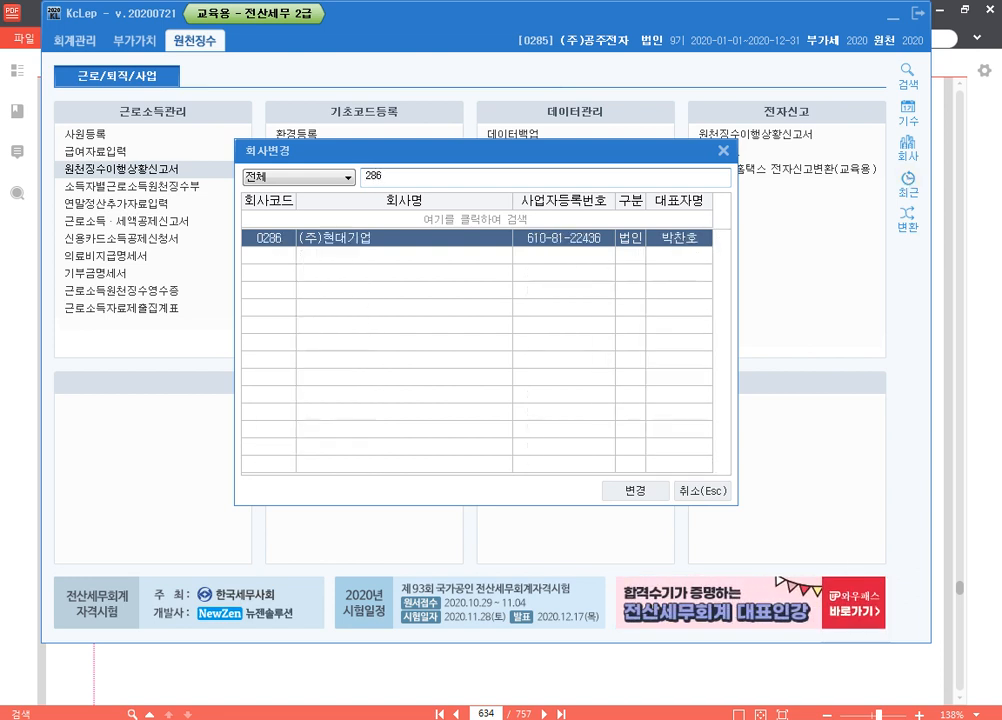
pyautogui.press('Return')
pyautogui.press('Return')
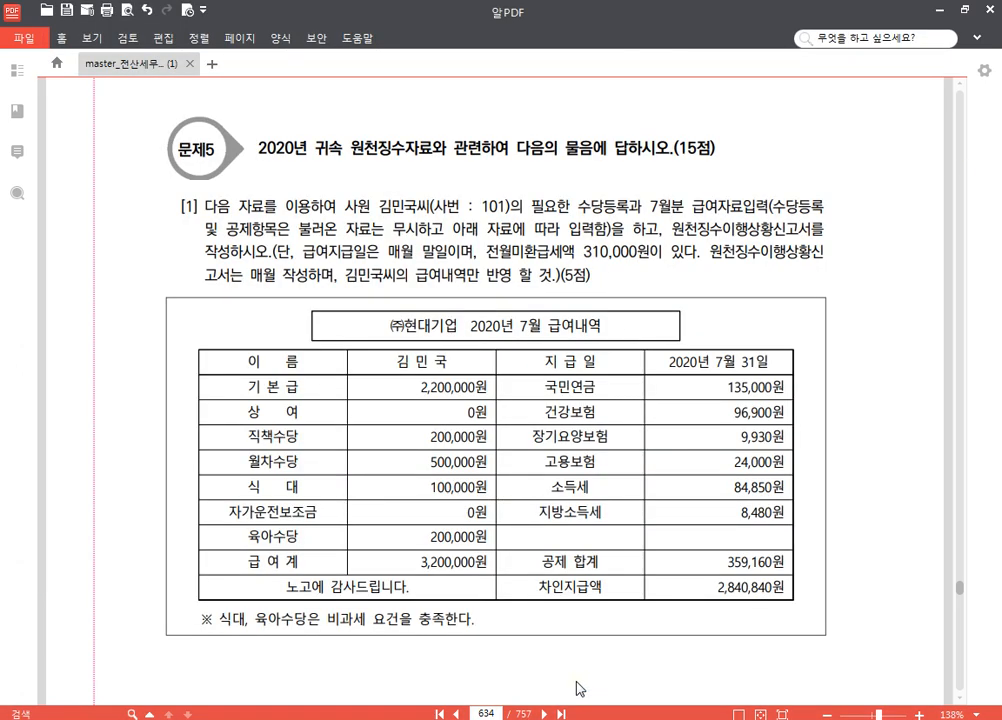
# Step: Return from the exam's payroll table to KcLep and open the 수당공제등록 settings of 급여자료입력
pyautogui.click(565, 684)
pyautogui.scroll(-2, 484, 533)
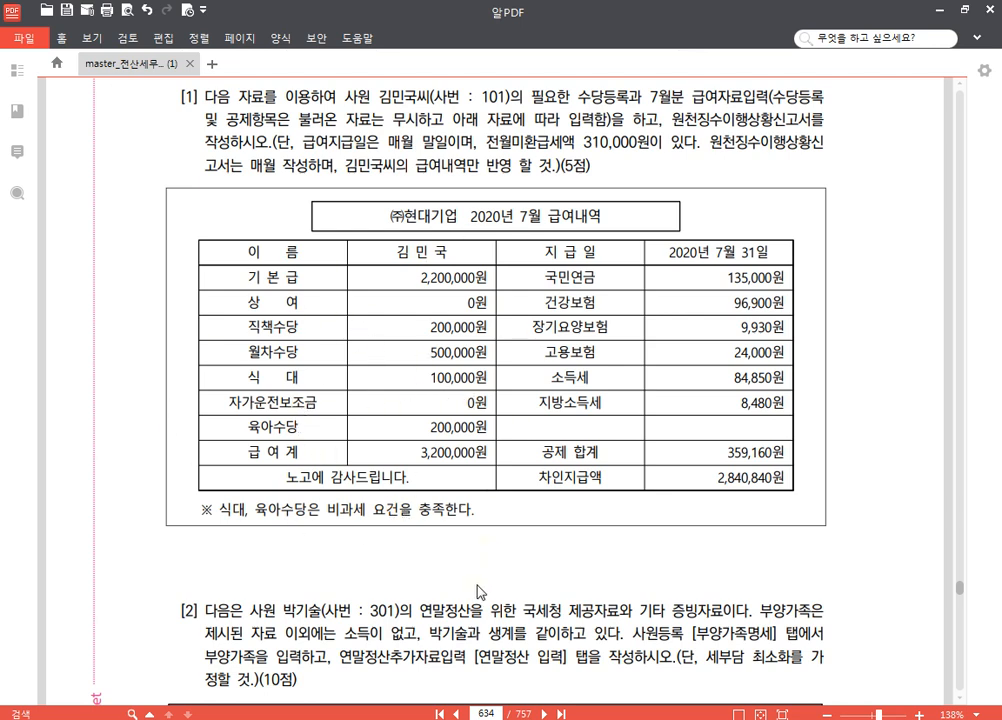
pyautogui.hotkey('alt', 'Tab')
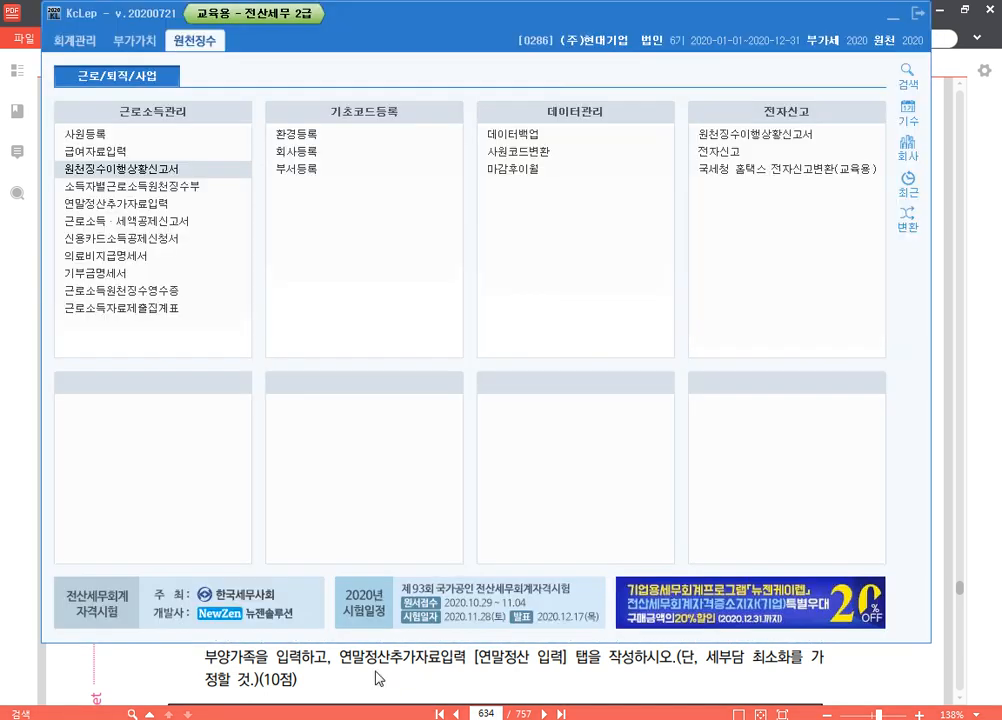
pyautogui.click(115, 152)
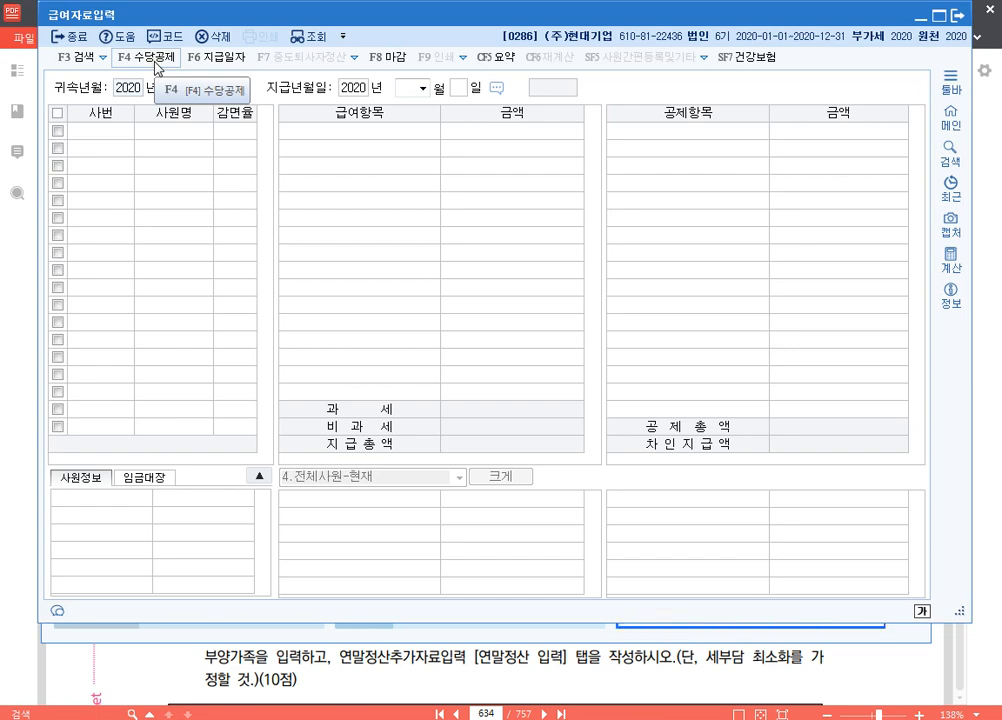
pyautogui.click(155, 63)
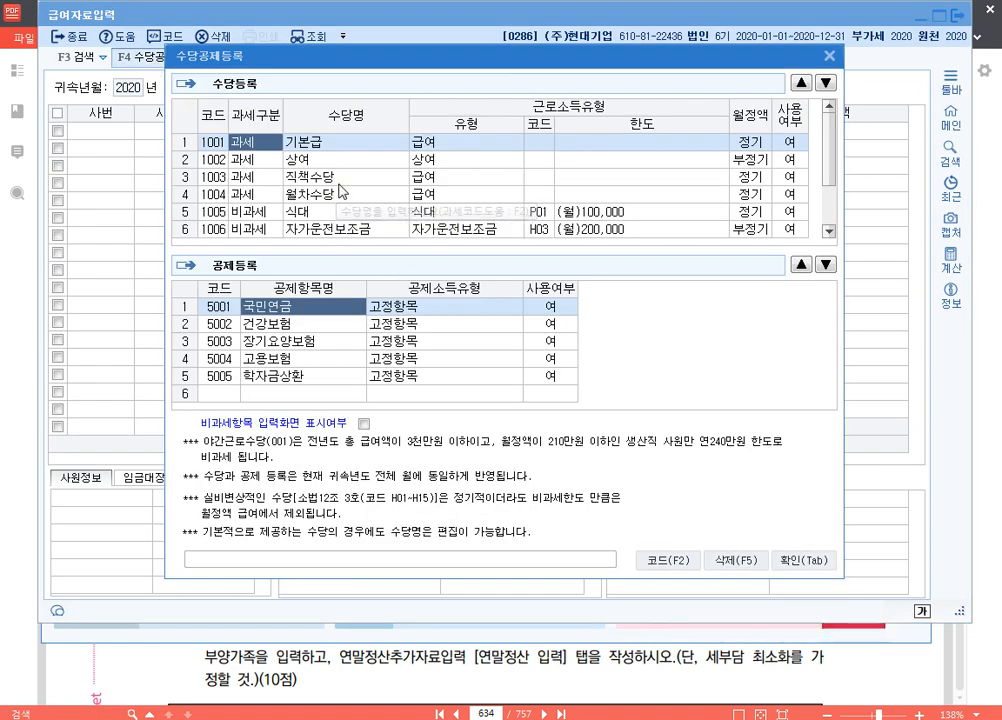
# Step: Set the use status of the 야간근로수당 allowance to 부 in the allowance registration
pyautogui.press('Down')
pyautogui.press('Down')
pyautogui.press('Down')
pyautogui.press('Down')
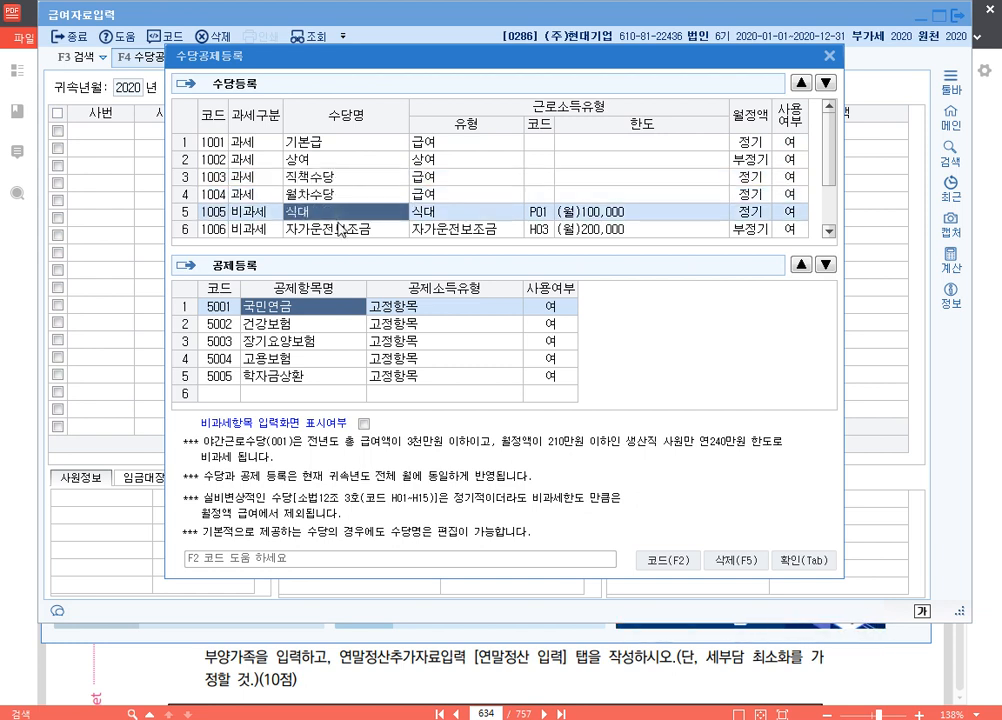
pyautogui.press('Down')
pyautogui.scroll(-1, 320, 238)
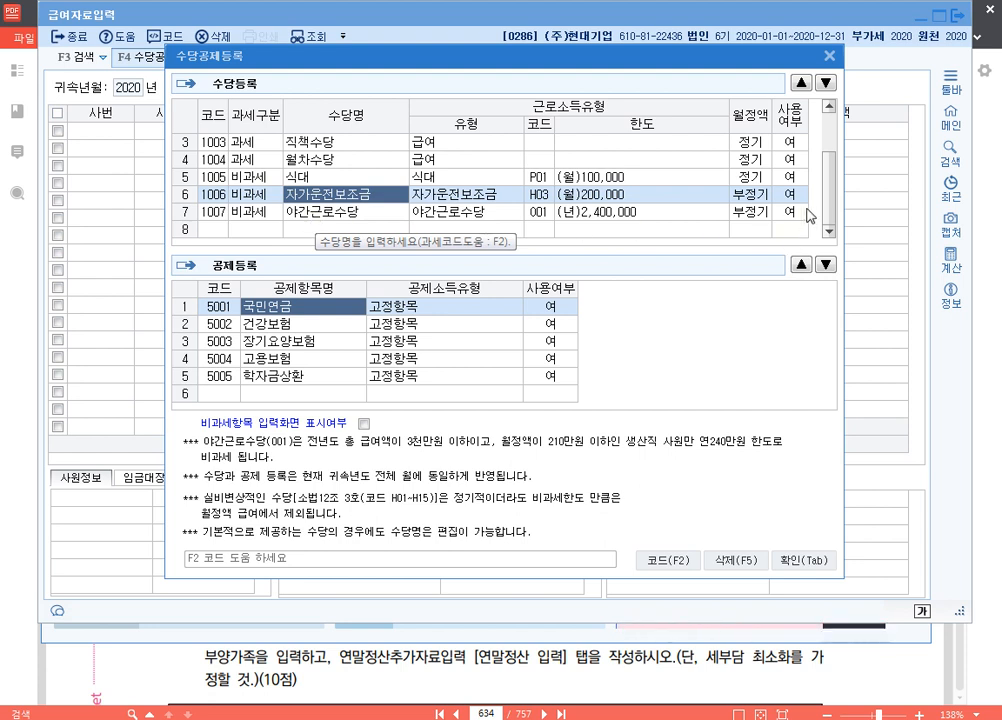
pyautogui.click(787, 213)
pyautogui.click(731, 196)
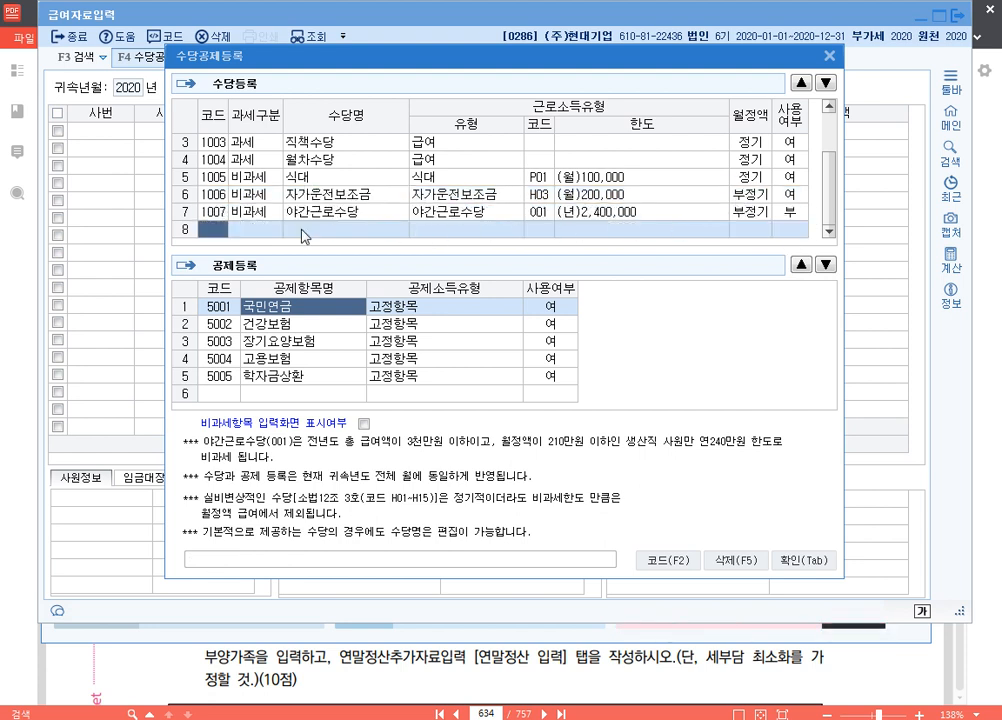
# Step: Register 육아수당 as a new 비과세 allowance using the tax-exempt code Q01
pyautogui.click(237, 230)
pyautogui.write('2')
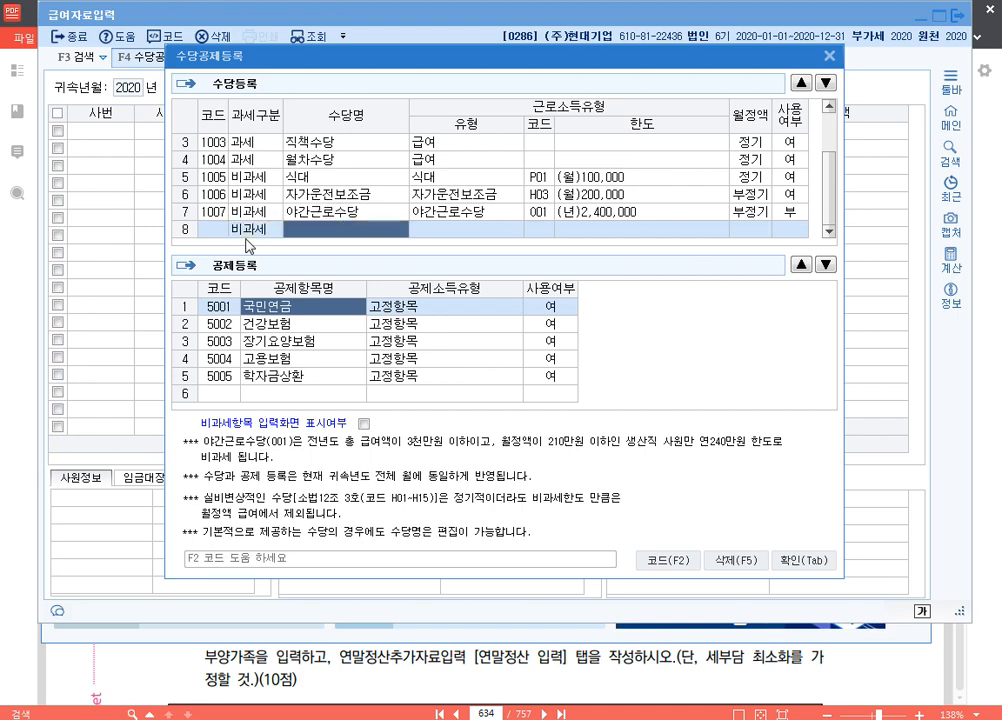
pyautogui.write('육아')
pyautogui.write('수')
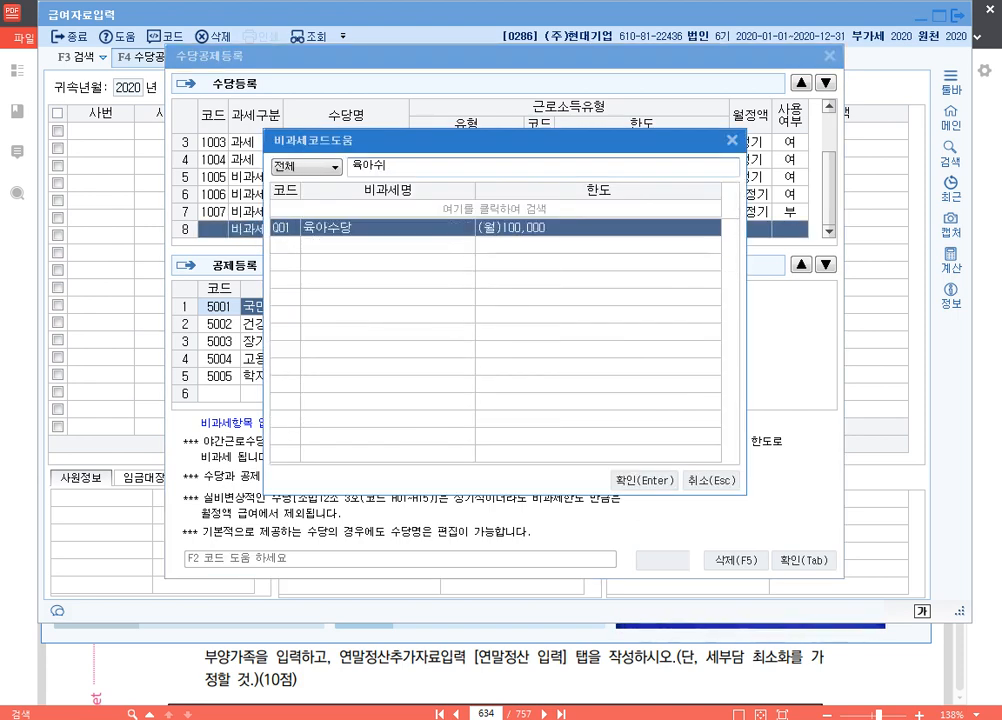
pyautogui.press('Return')
pyautogui.press('Return')
pyautogui.press('Return')
pyautogui.press('Return')
pyautogui.press('Up')
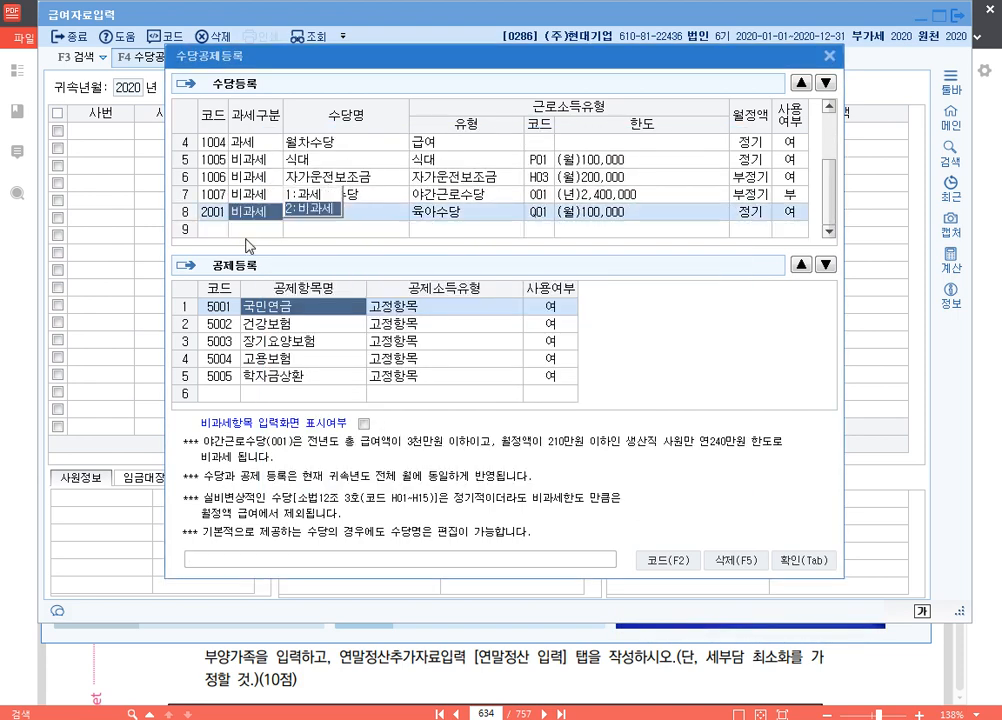
pyautogui.press('Return')
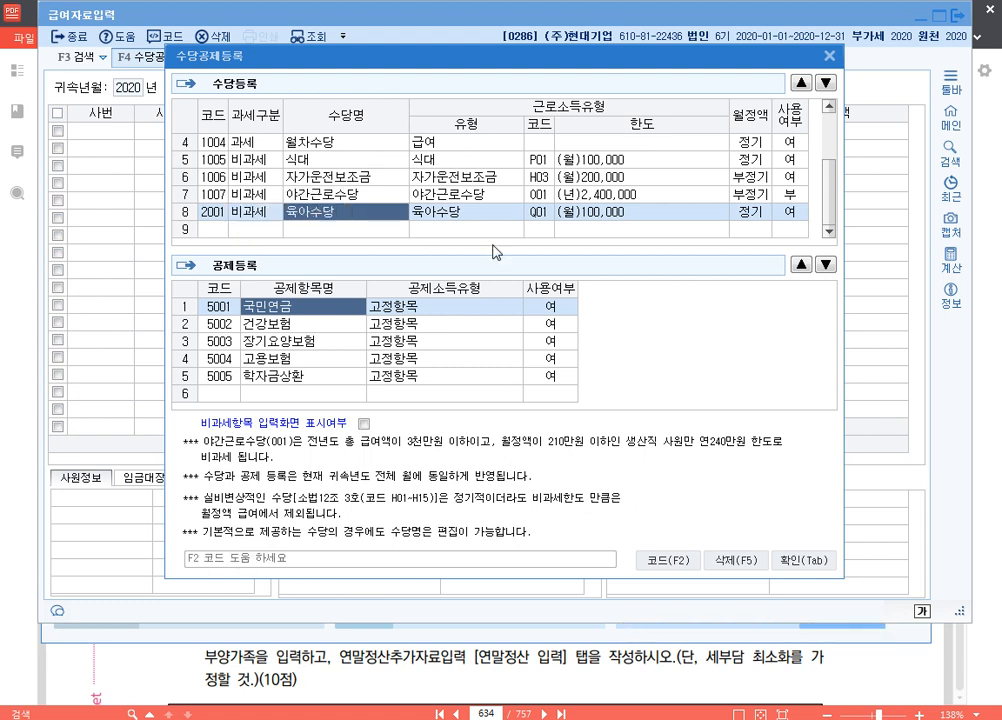
# Step: Place 육아수당 directly above 야간근로수당 in the allowance list and confirm the registration
pyautogui.click(800, 83)
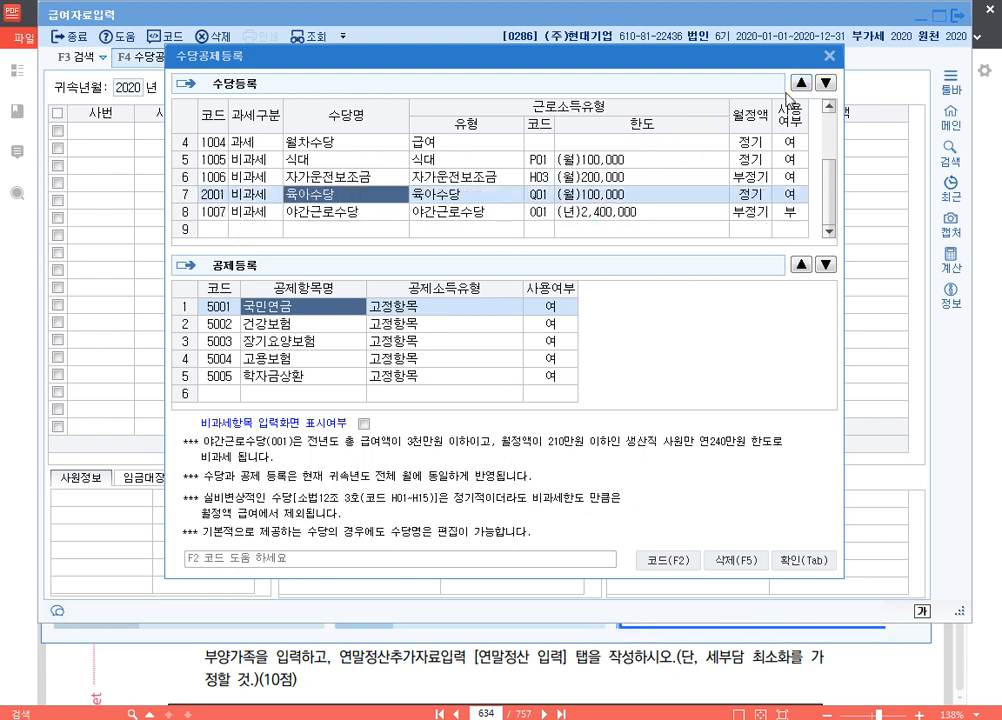
pyautogui.scroll(1, 583, 172)
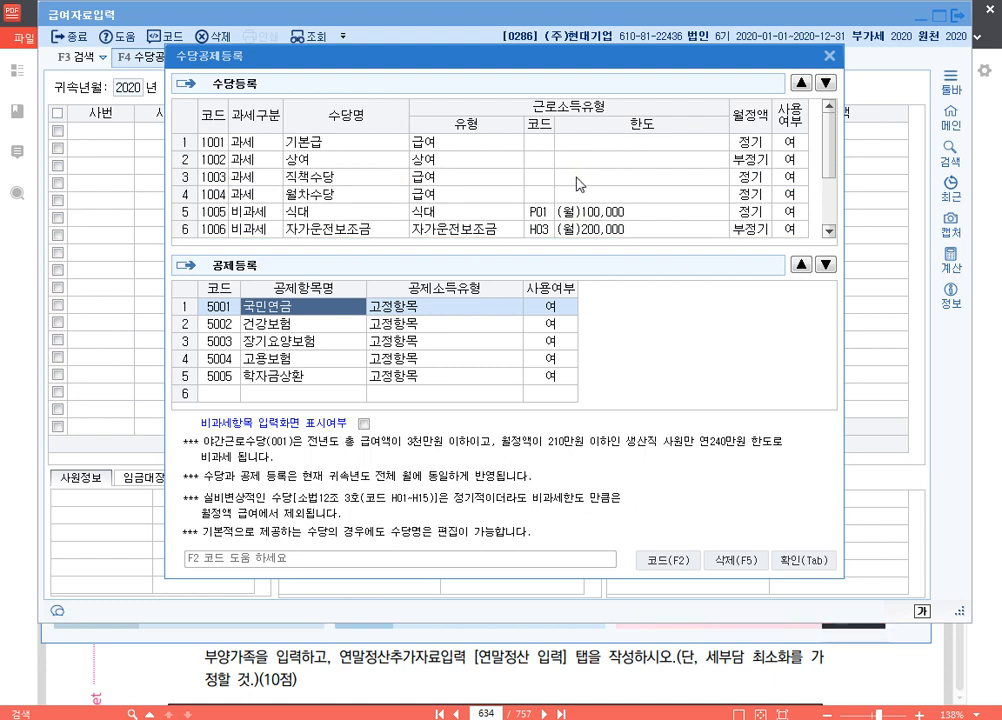
pyautogui.scroll(-1, 545, 190)
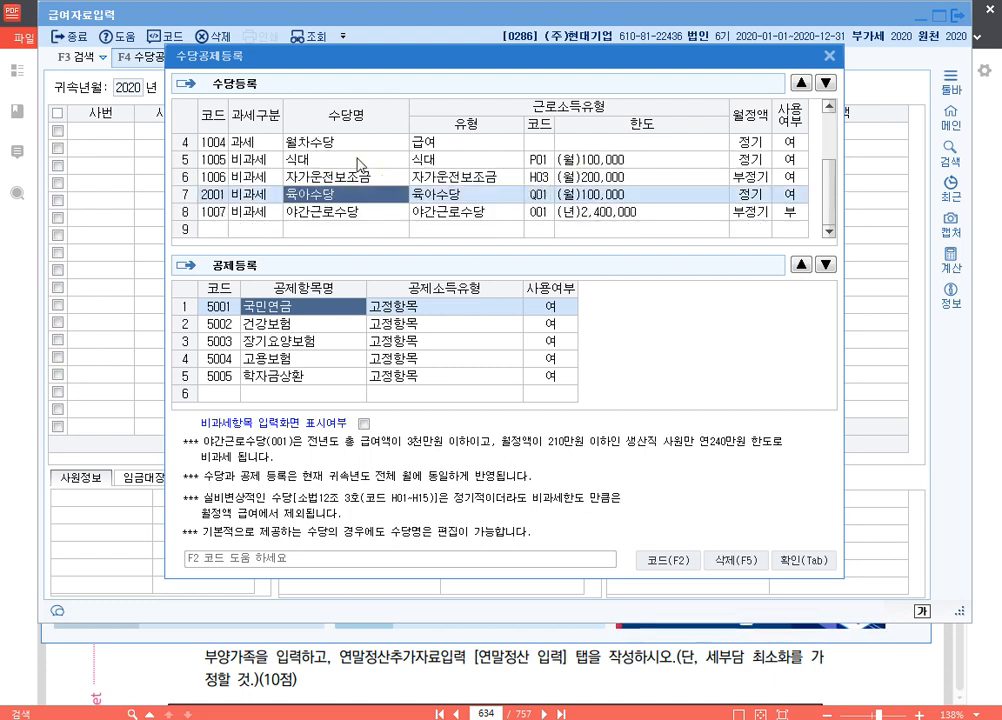
pyautogui.click(801, 82)
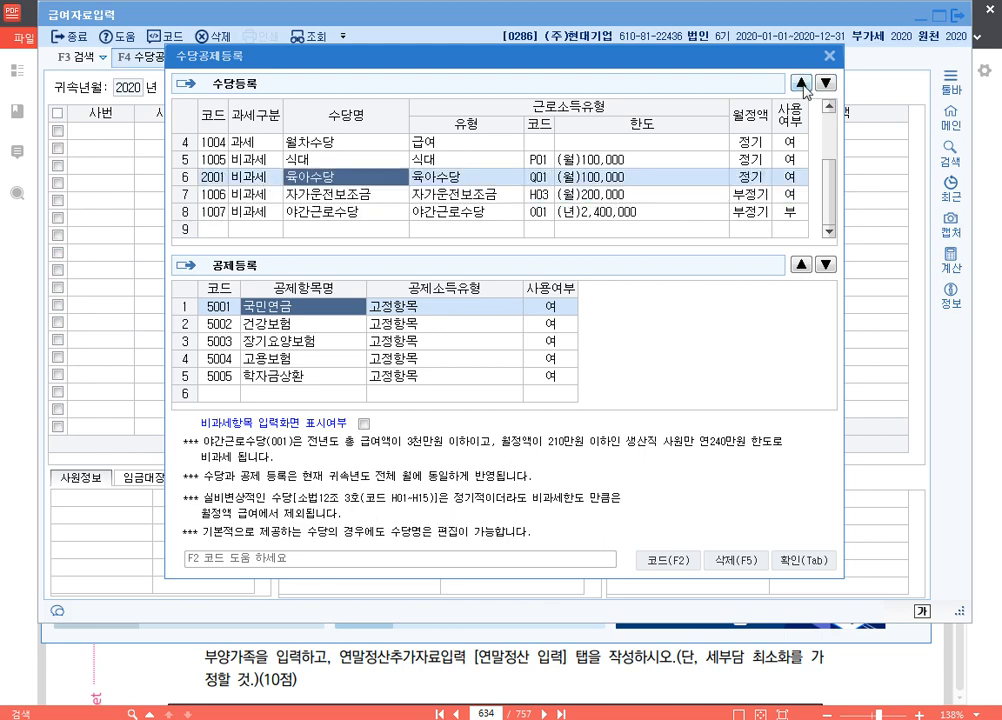
pyautogui.click(826, 83)
pyautogui.click(828, 107)
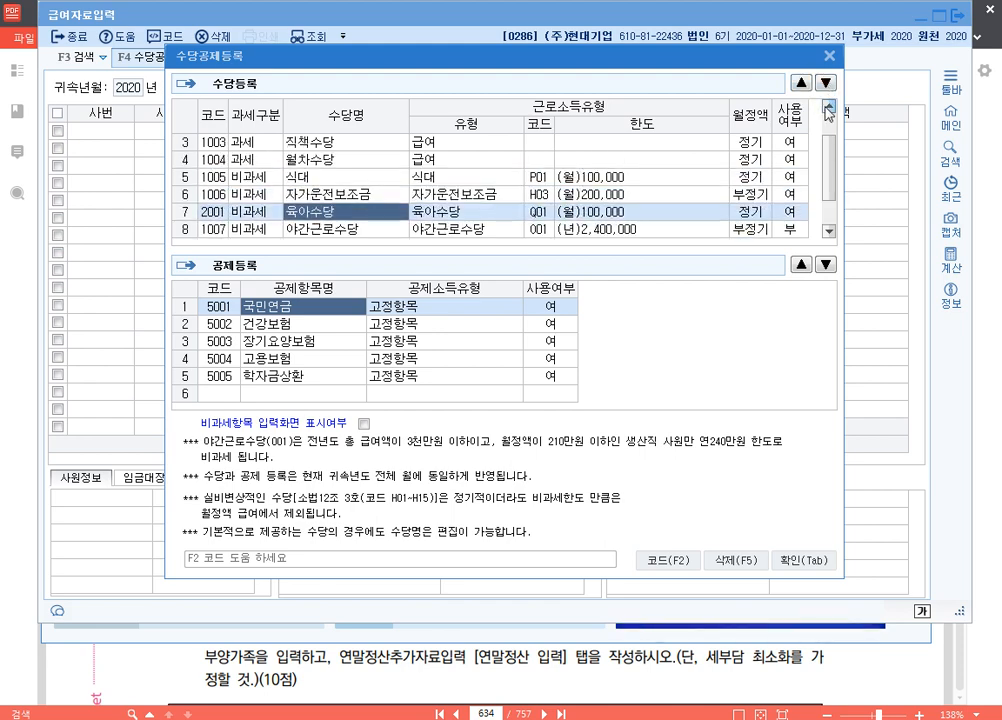
pyautogui.click(816, 561)
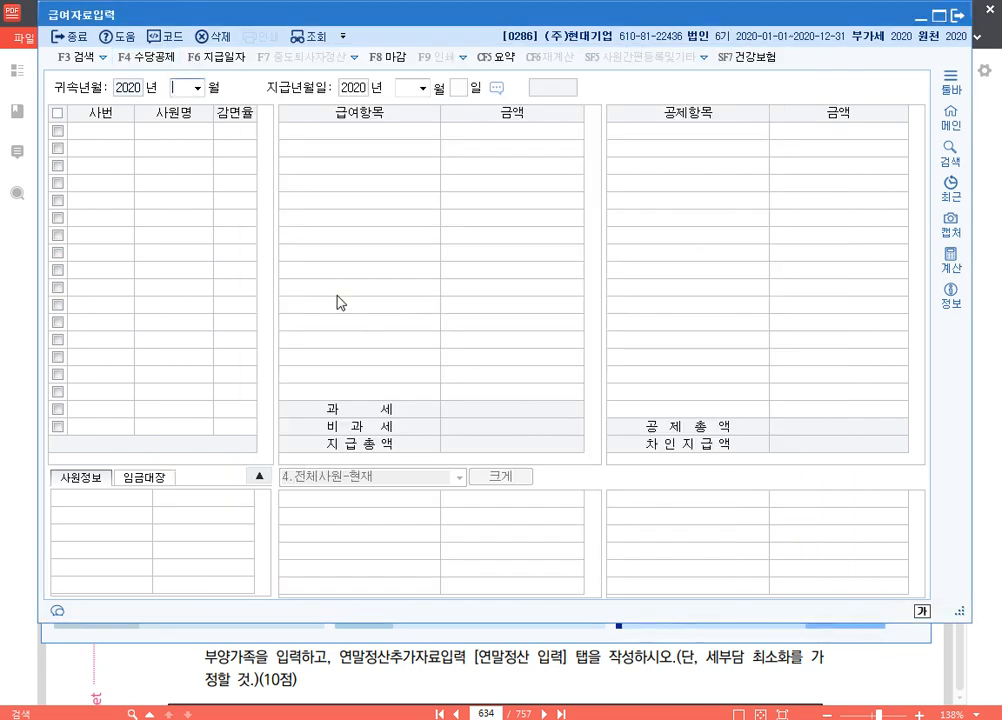
# Step: Load the payroll for accrual month July 2020 with the payment date July 31, 2020
pyautogui.write('7')
pyautogui.press('Return')
pyautogui.press('Return')
pyautogui.press('Return')
pyautogui.press('Return')
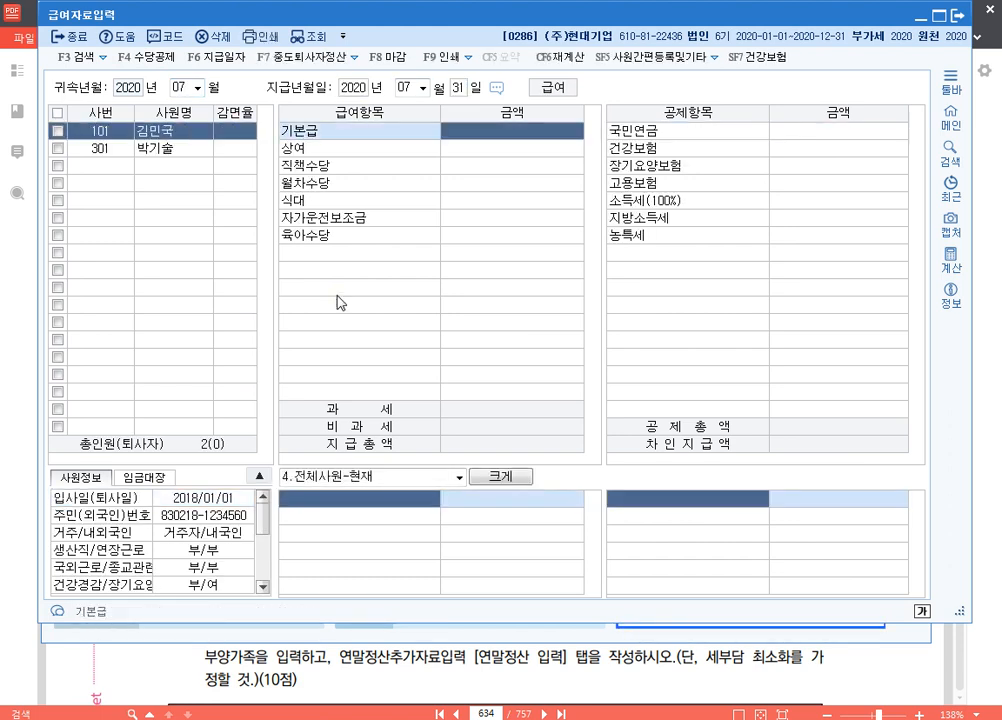
# Step: Enter the first employee's 기본급 2,200,000, 직책수당 200,000, 월차수당 500,000, 식대 100,000 and 육아수당 200,000, leaving 상여 and 자가운전보조금 blank
pyautogui.write('2200000')
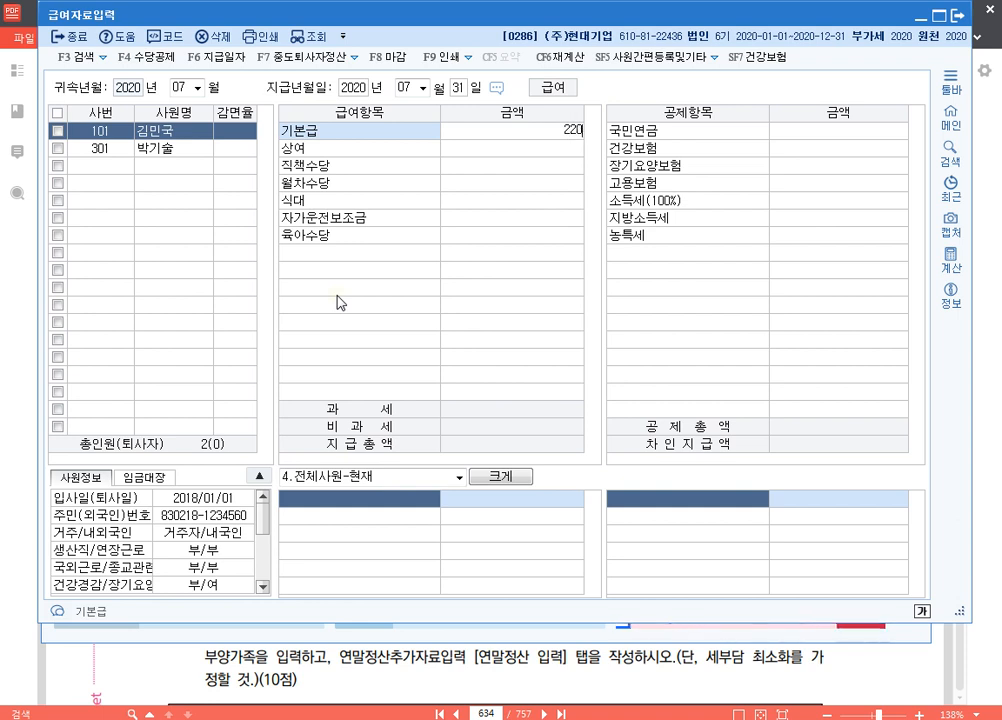
pyautogui.press('Return')
pyautogui.press('Return')
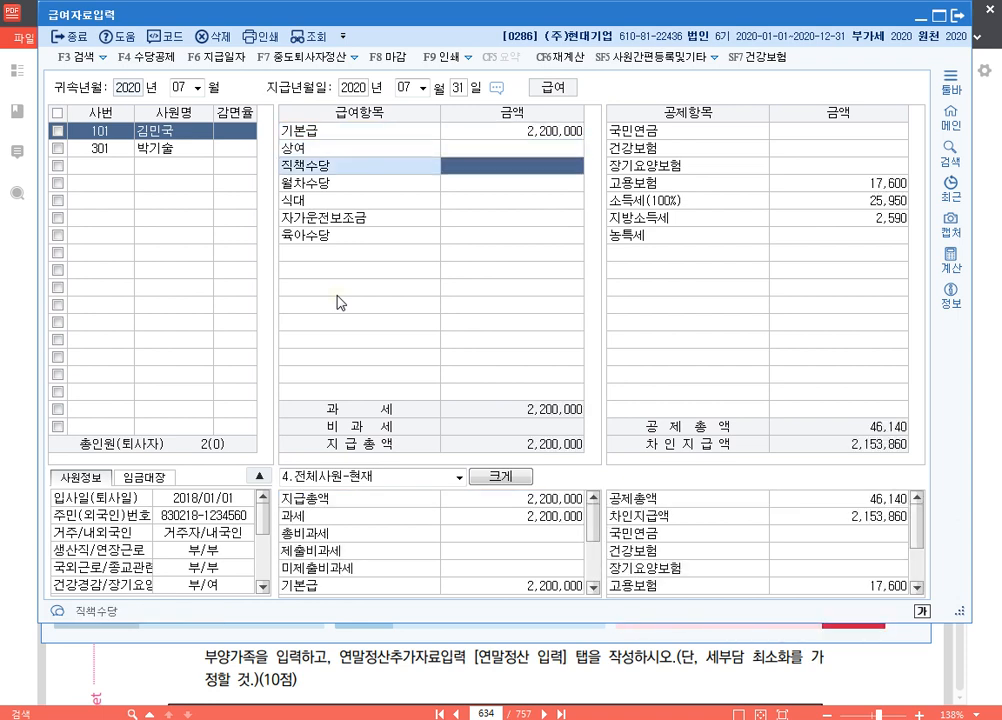
pyautogui.write('200,000')
pyautogui.press('Return')
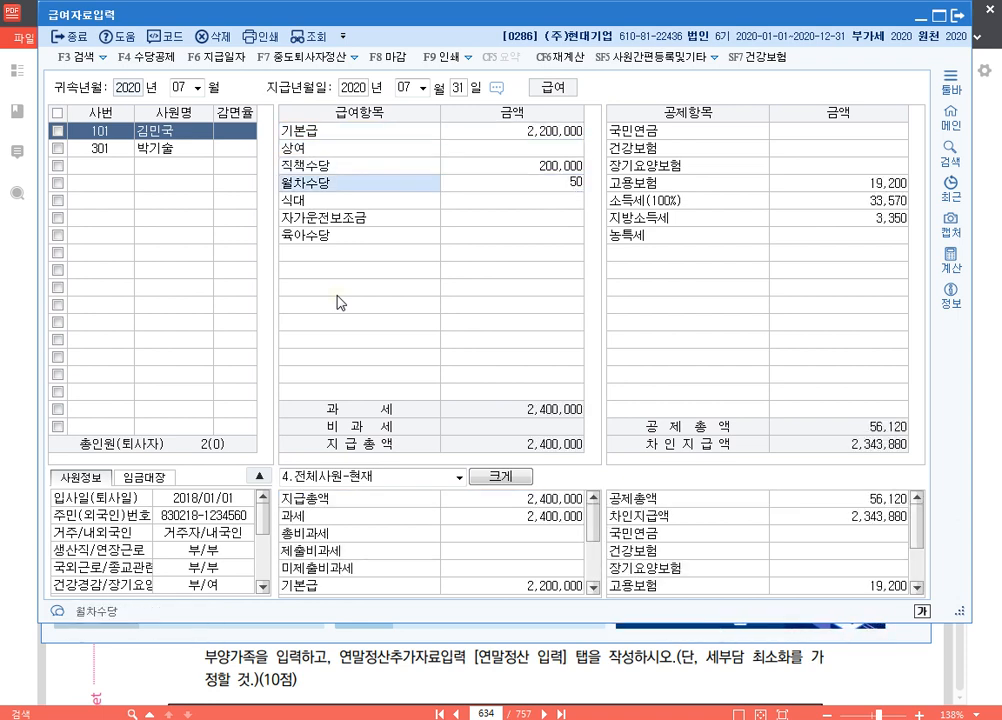
pyautogui.write('5000000')
pyautogui.press('Return')
pyautogui.write('1000000')
pyautogui.press('Return')
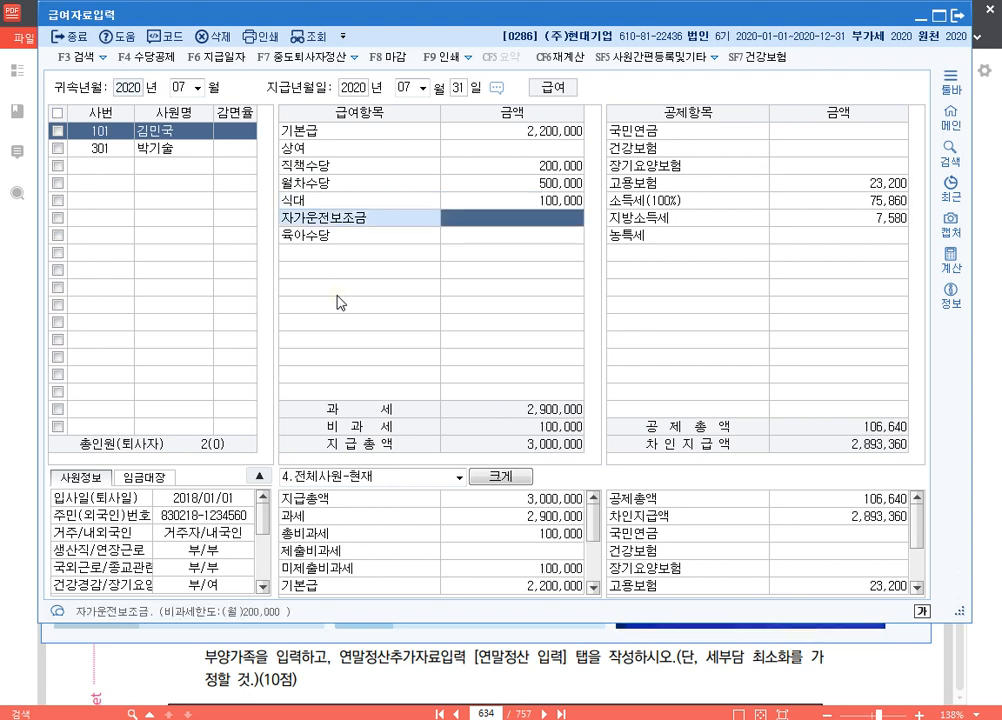
pyautogui.press('Return')
pyautogui.write('200')
pyautogui.press('Return')
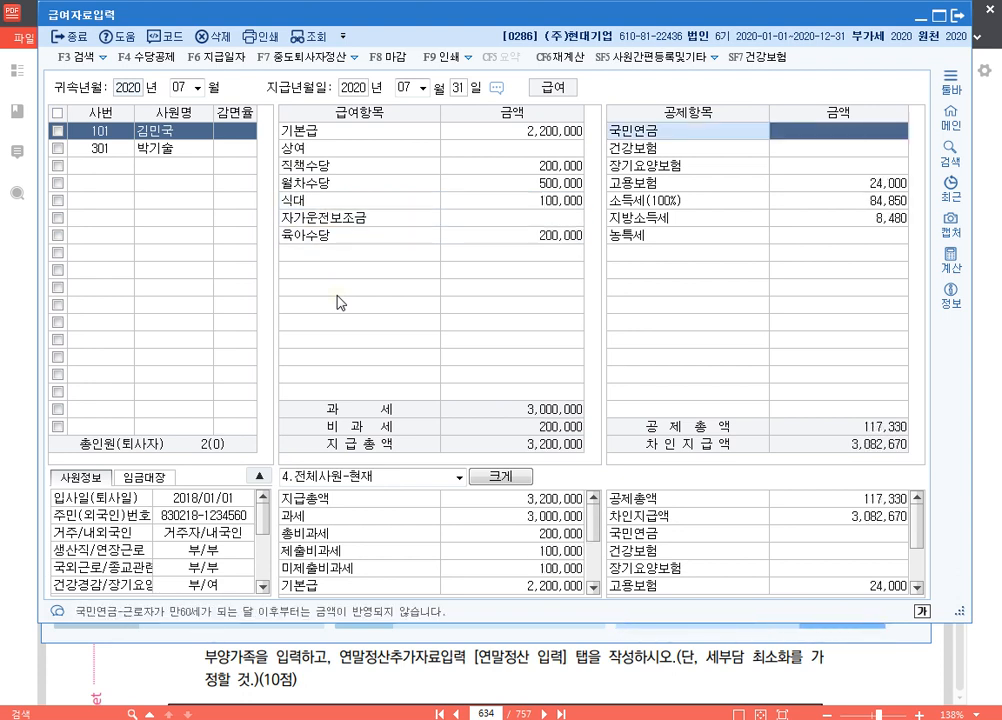
# Step: Enter the first employee's 국민연금 135,000 and 건강보험 96,900, accepting the calculated amounts for the other deductions
pyautogui.write('1350000')
pyautogui.press('Return')
pyautogui.write('9')
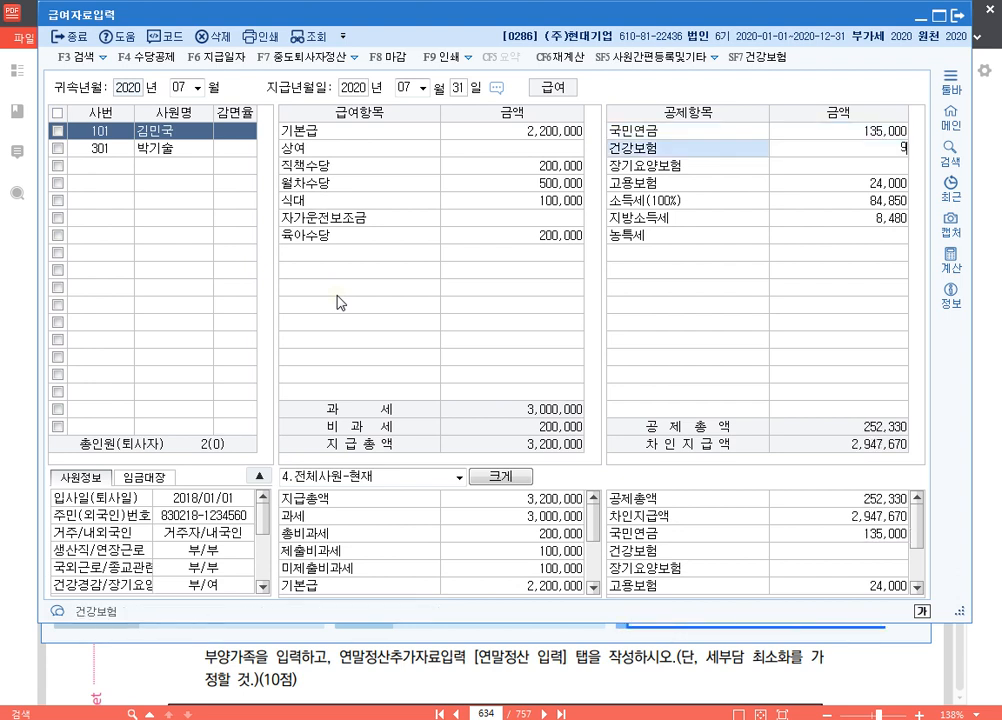
pyautogui.write('6,900')
pyautogui.press('Return')
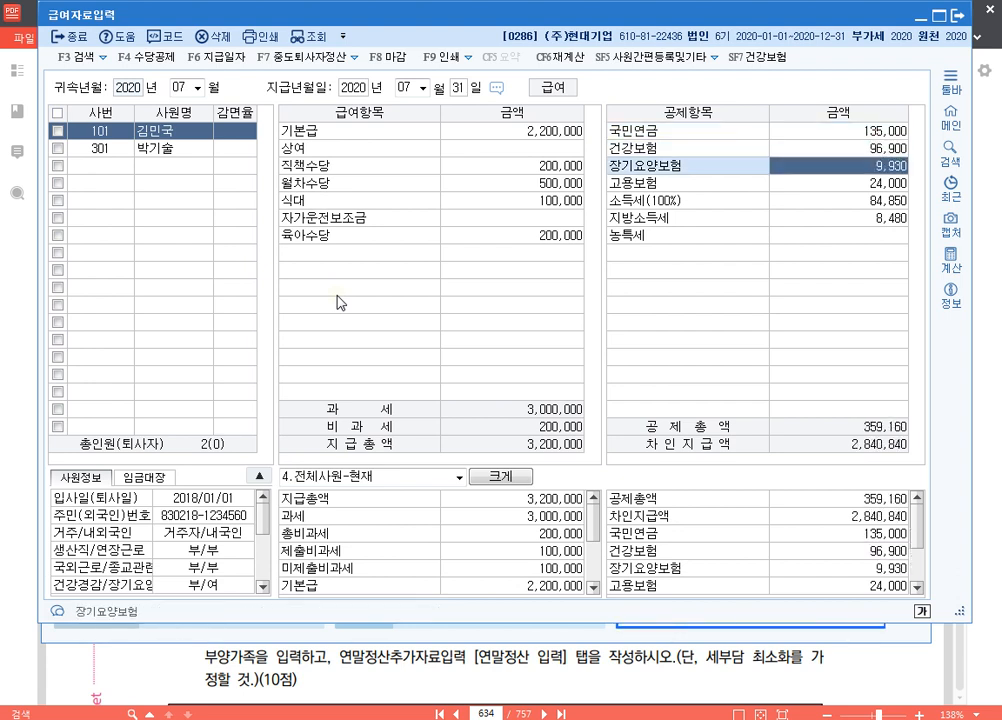
pyautogui.press('Return')
pyautogui.press('Return')
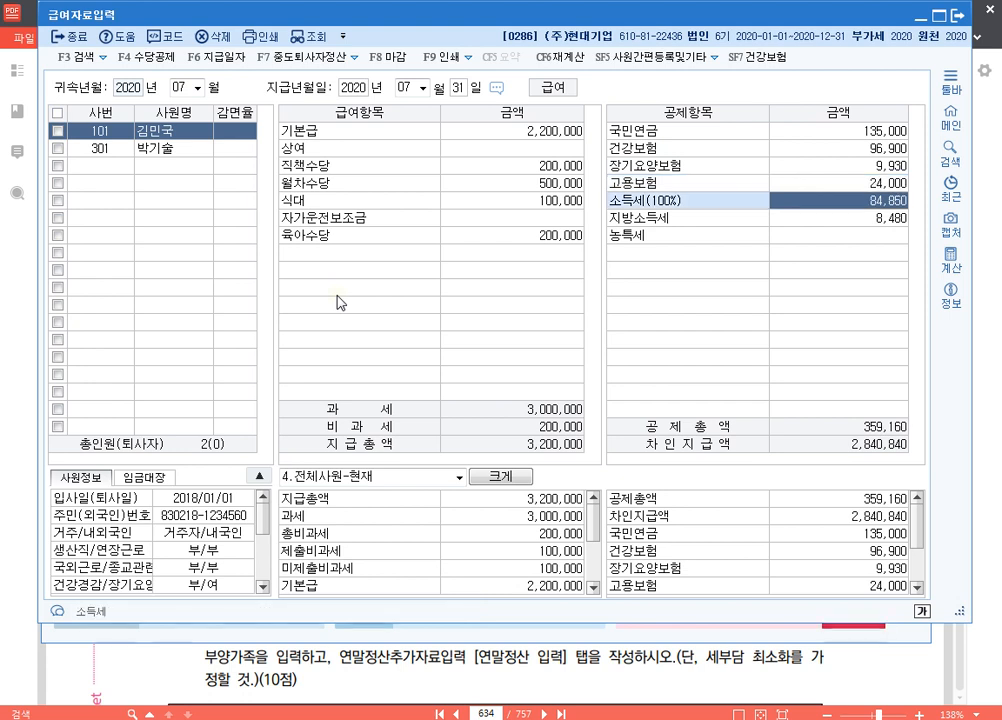
pyautogui.press('Return')
pyautogui.press('Return')
pyautogui.press('Return')
pyautogui.press('Up')
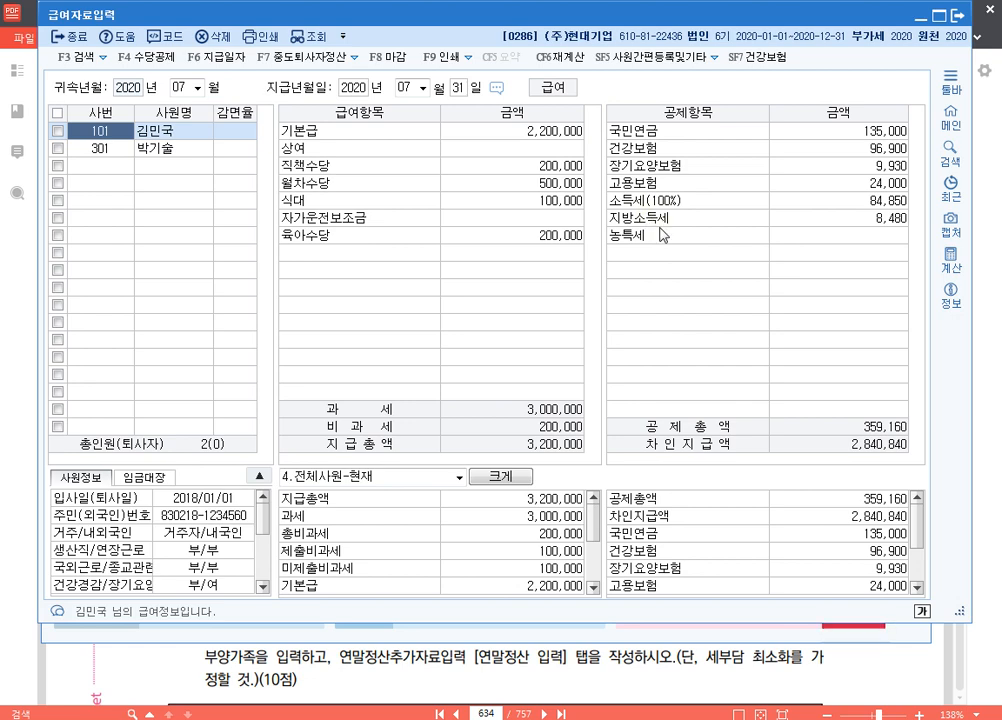
# Step: Close the payroll entry and load the 원천징수이행상황신고서 with both 귀속기간 and 지급기간 set from July to July 2020
pyautogui.click(958, 17)
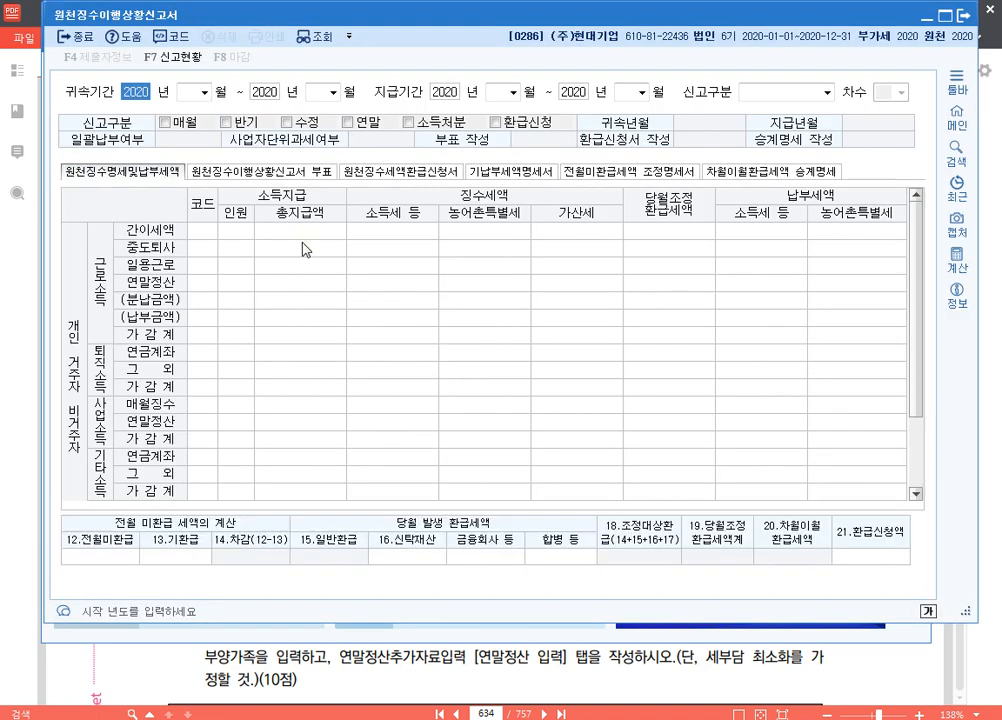
pyautogui.press('Return')
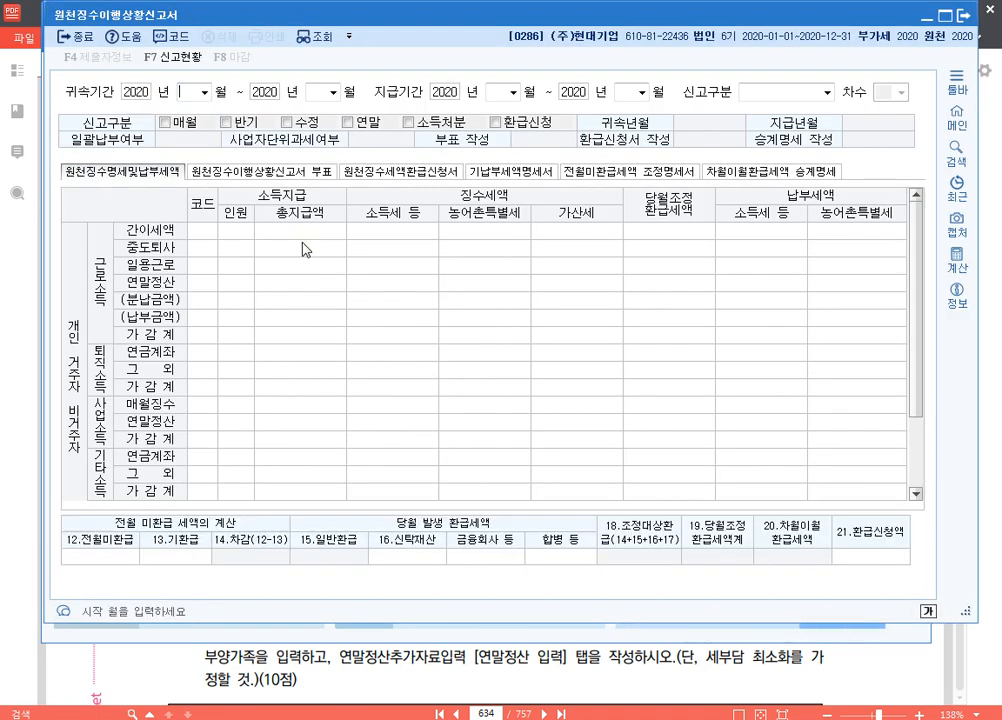
pyautogui.write('07')
pyautogui.press('Return')
pyautogui.press('Return')
pyautogui.write('07')
pyautogui.press('Return')
pyautogui.press('Return')
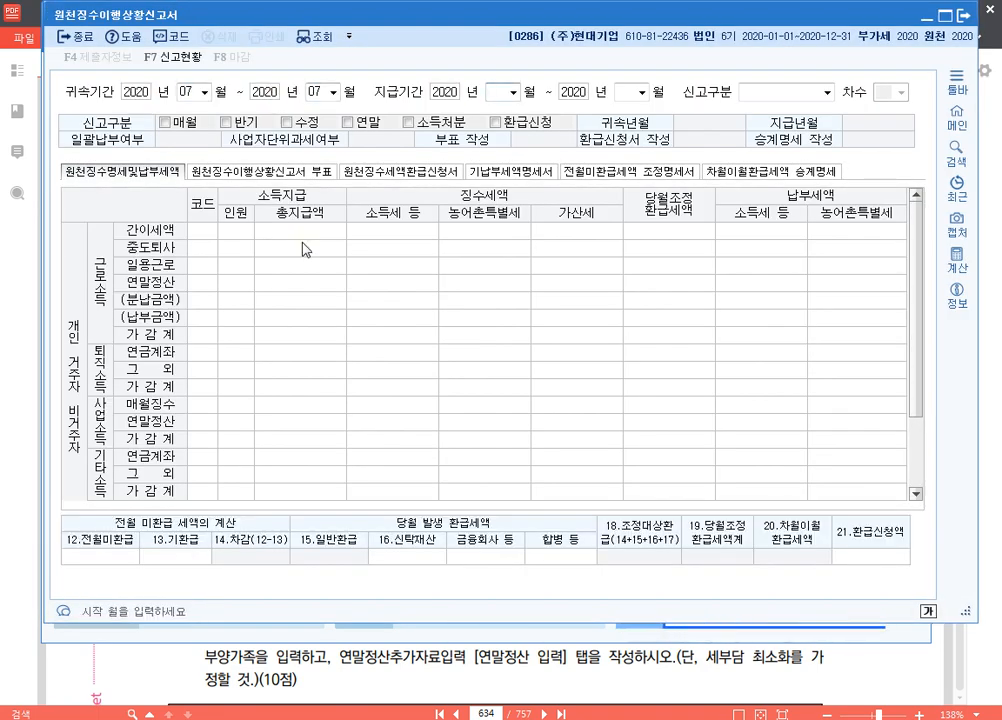
pyautogui.write('07')
pyautogui.press('Return')
pyautogui.press('Return')
pyautogui.write('07')
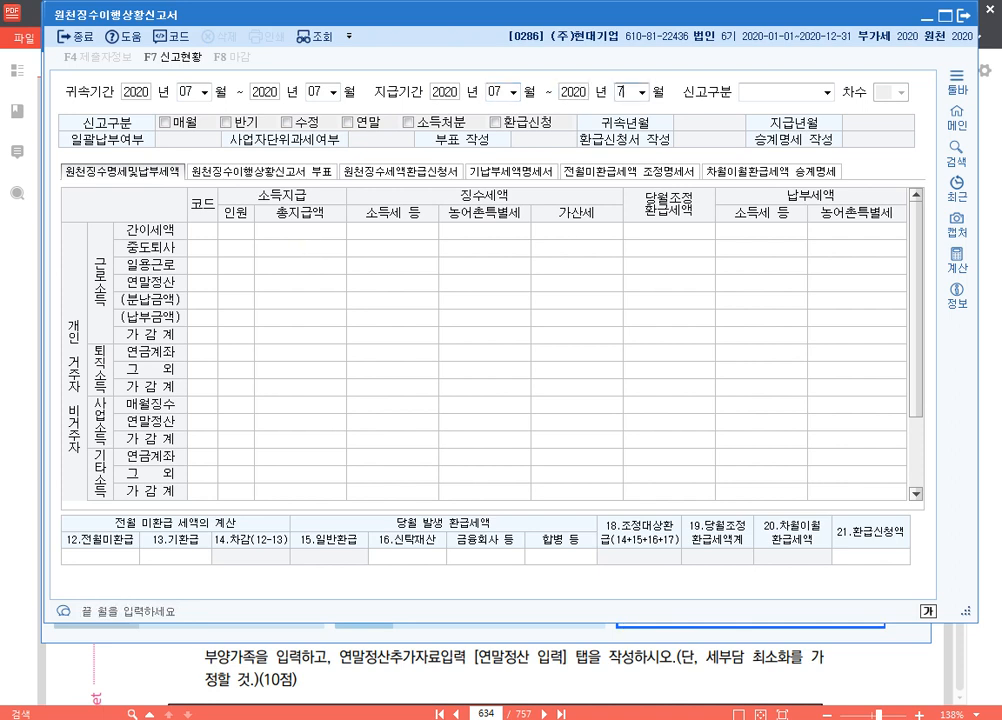
pyautogui.press('Return')
pyautogui.press('Return')
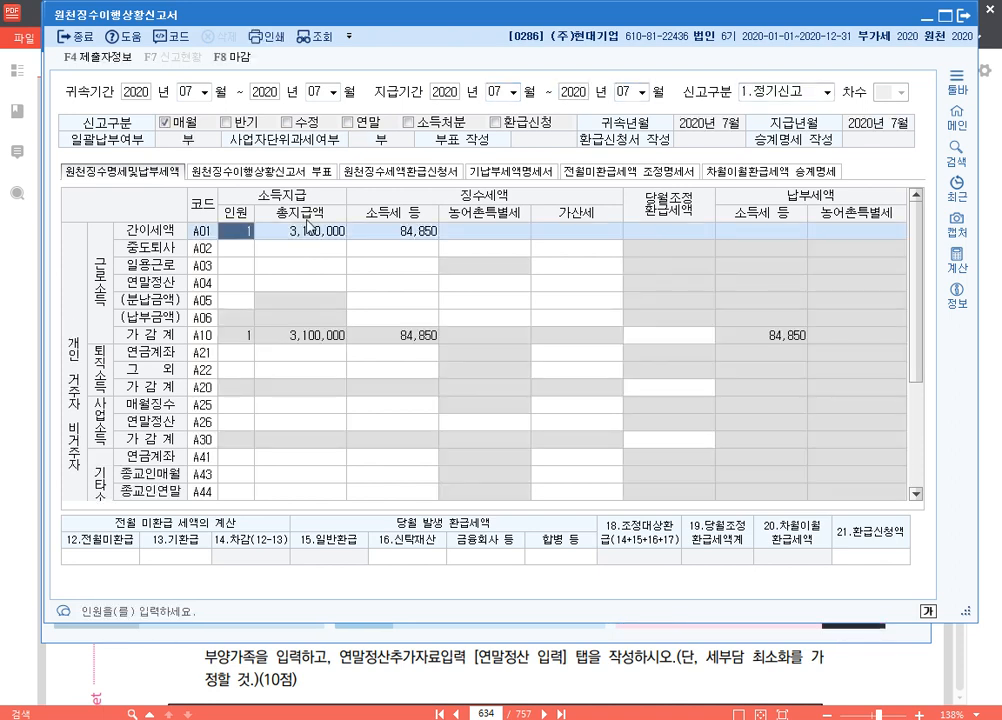
# Step: Enter 310,000 as the 12.전월미환급 amount and close the 원천징수이행상황신고서
pyautogui.click(100, 557)
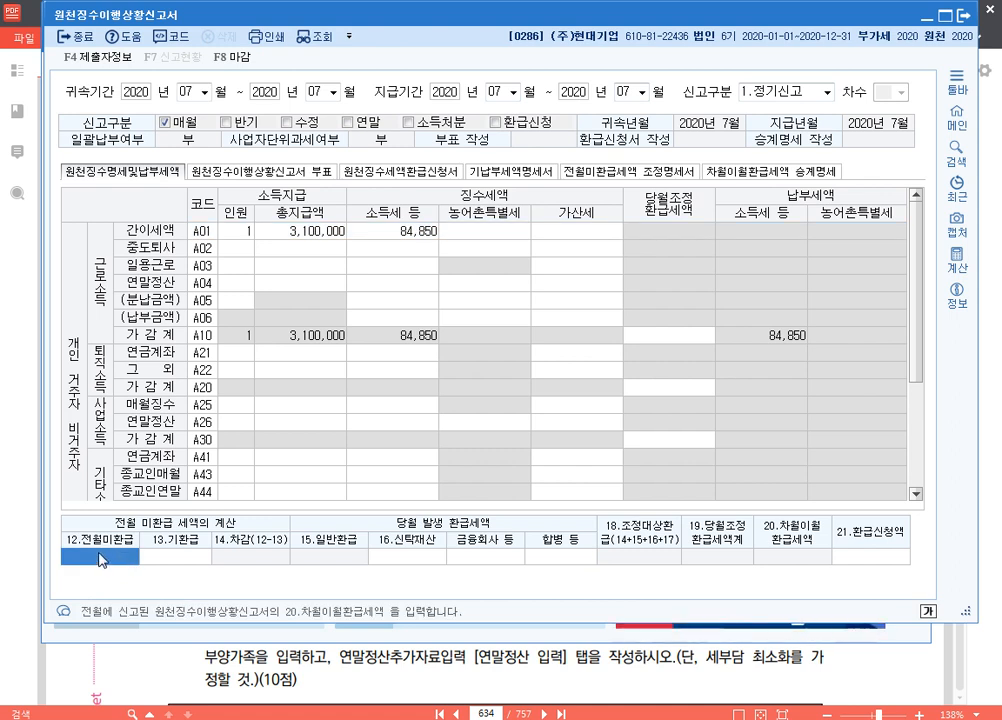
pyautogui.write('310000')
pyautogui.press('Return')
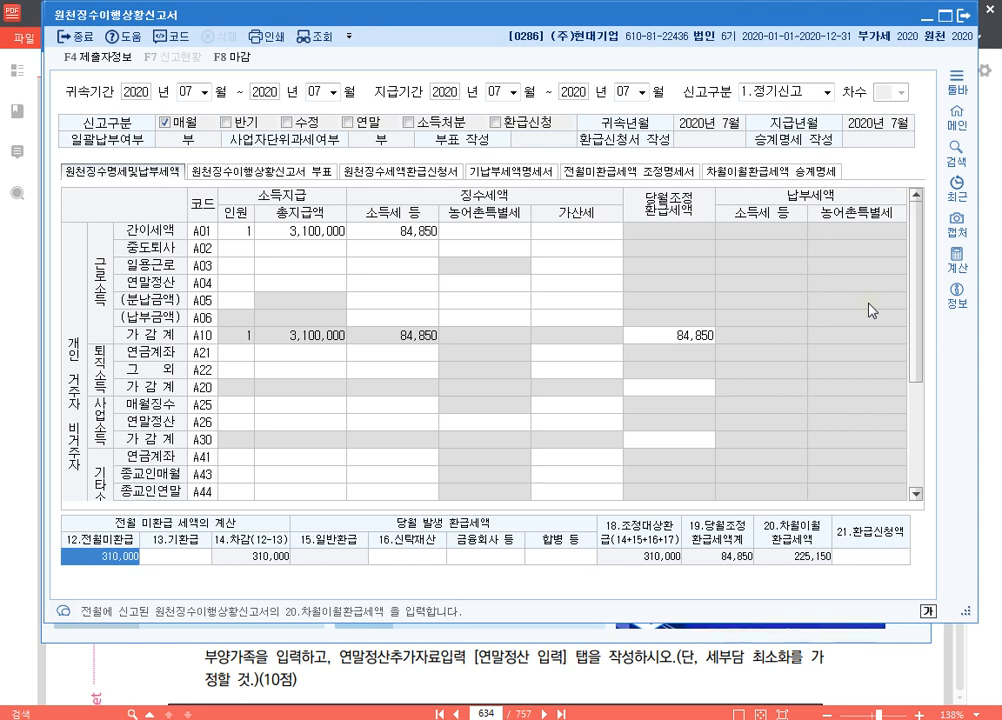
pyautogui.click(960, 16)
pyautogui.click(513, 342)
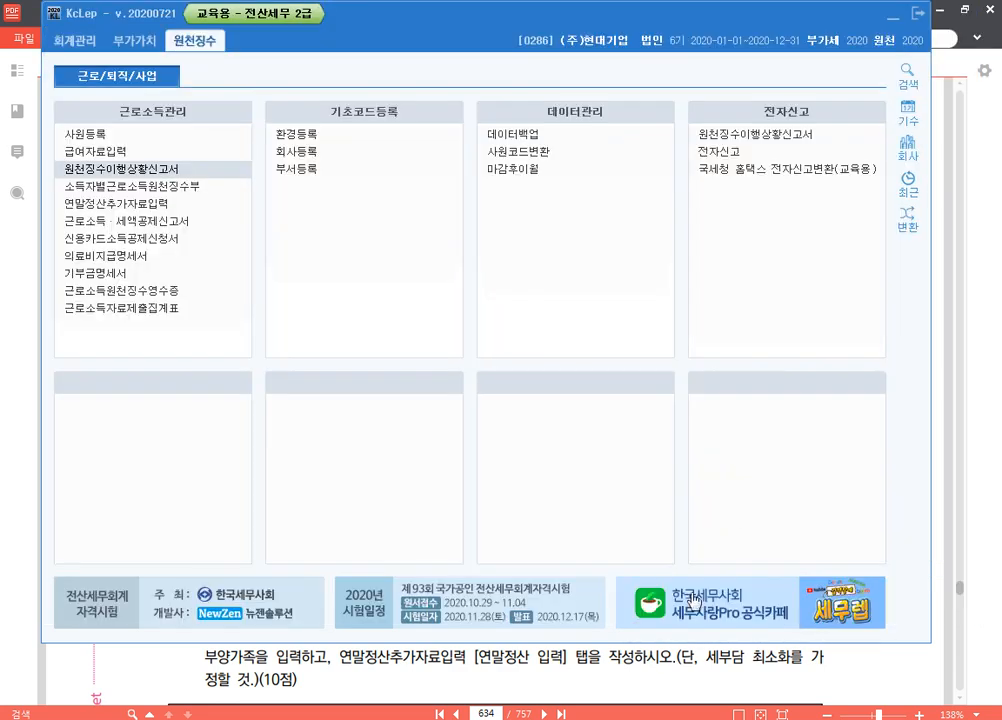
# Step: Go to page 654 of the exam PDF and examine 문제5 [1] on the August payroll
pyautogui.click(493, 714)
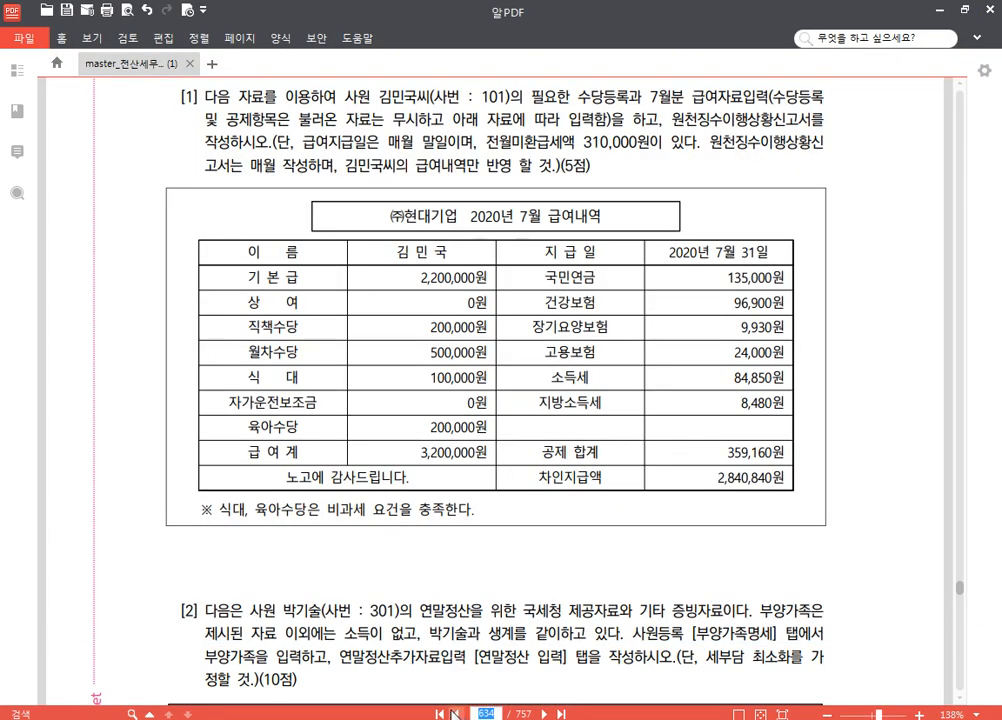
pyautogui.write('654')
pyautogui.press('Return')
pyautogui.scroll(-5, 619, 323)
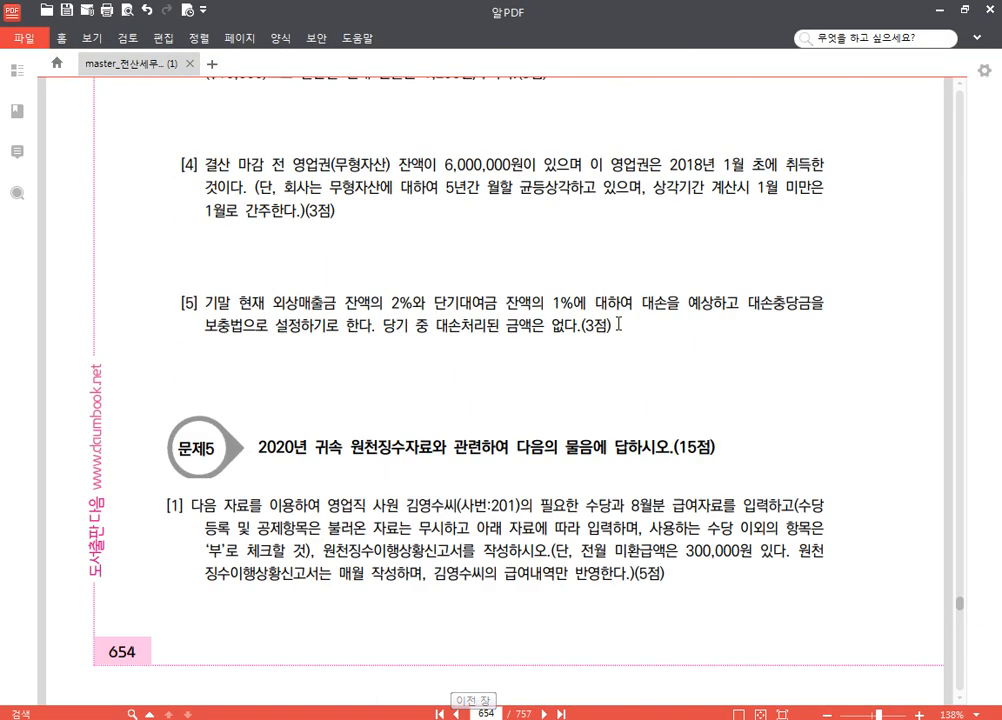
pyautogui.scroll(-5, 619, 323)
pyautogui.scroll(3, 620, 327)
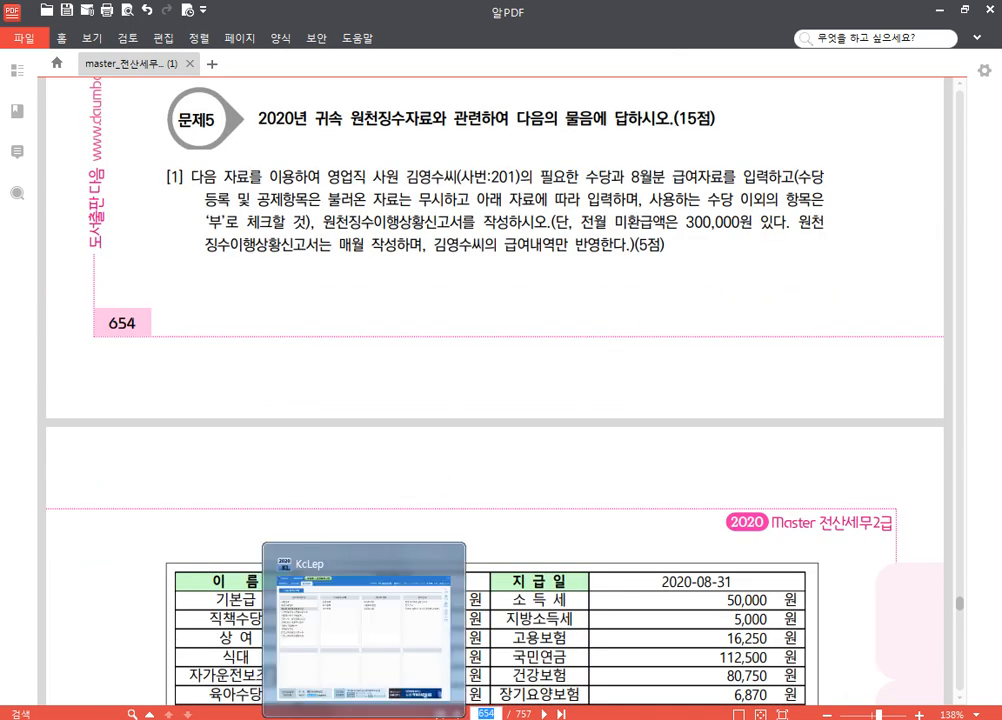
# Step: Switch to KcLep and change the working company to 0288 (주)반도전자
pyautogui.click(364, 718)
pyautogui.click(908, 148)
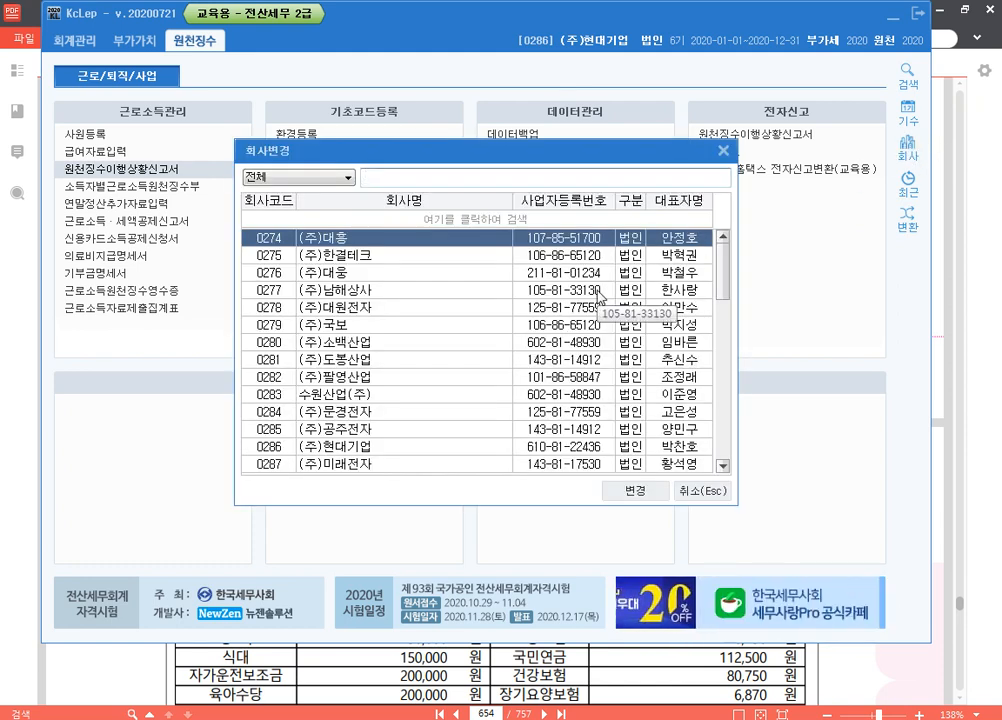
pyautogui.write('288')
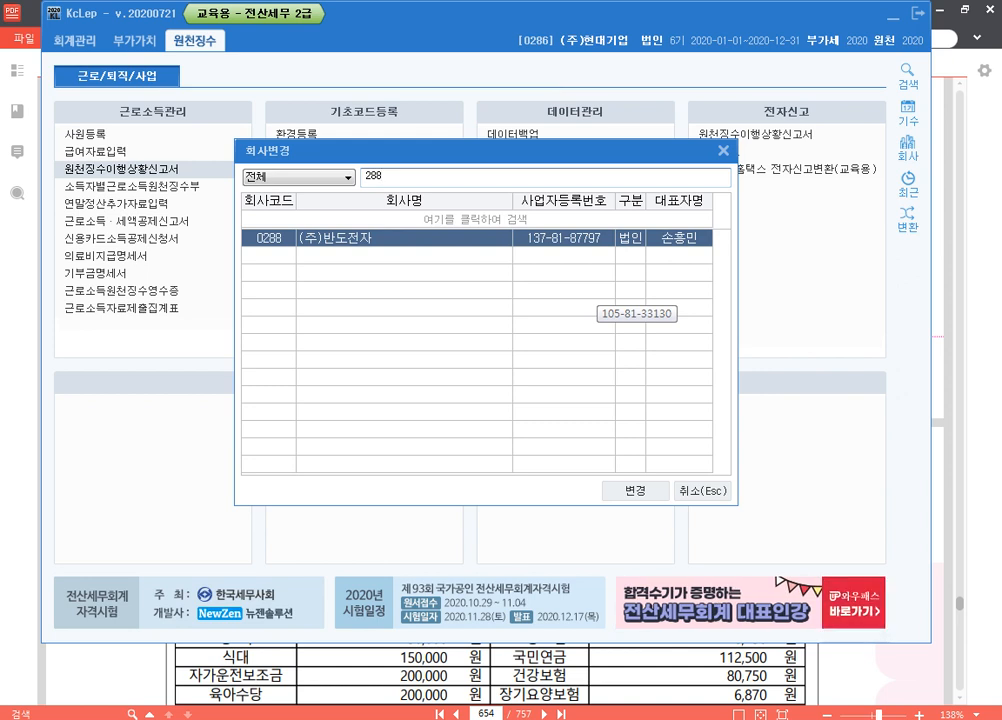
pyautogui.press('Return')
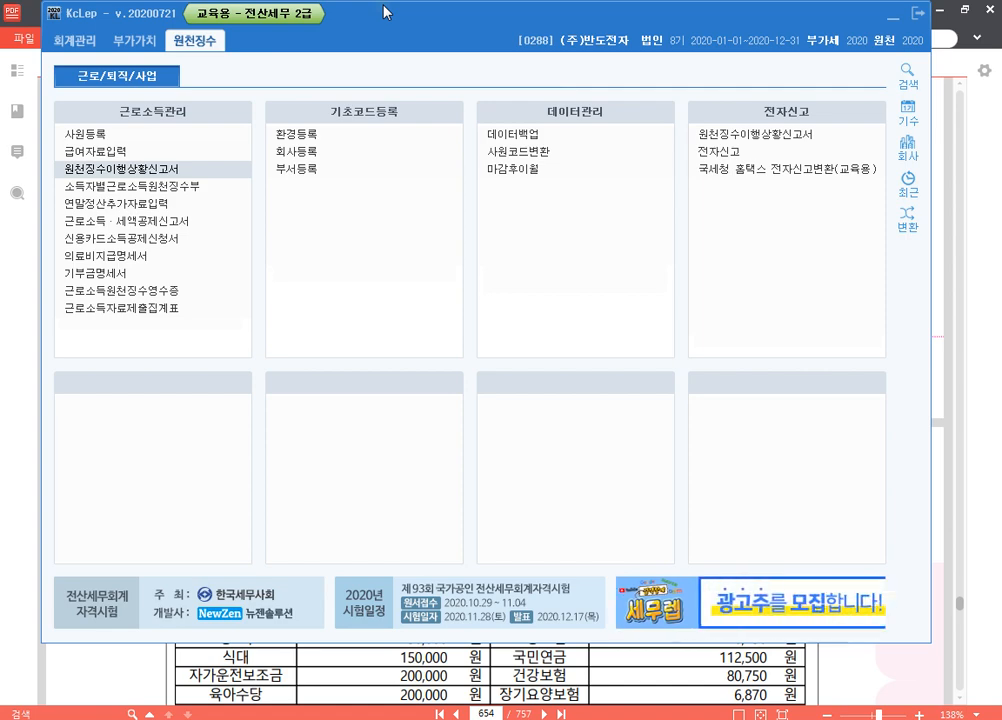
# Step: Switch to the exam PDF and examine the August salary table and its 추가자료 notes on page 655
pyautogui.click(836, 662)
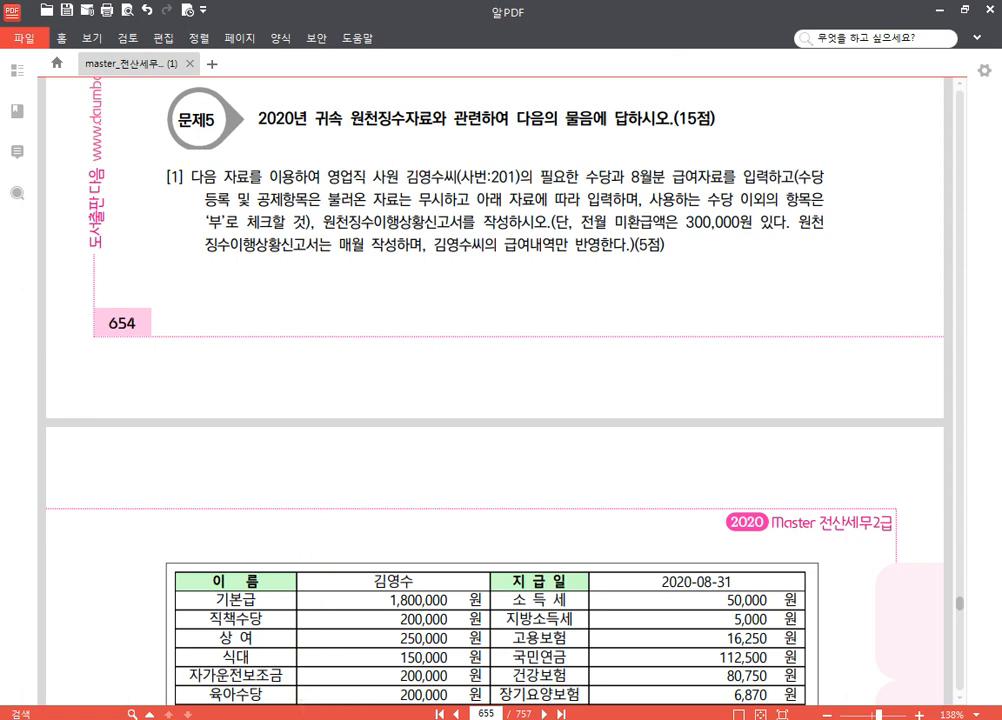
pyautogui.scroll(-3, 424, 484)
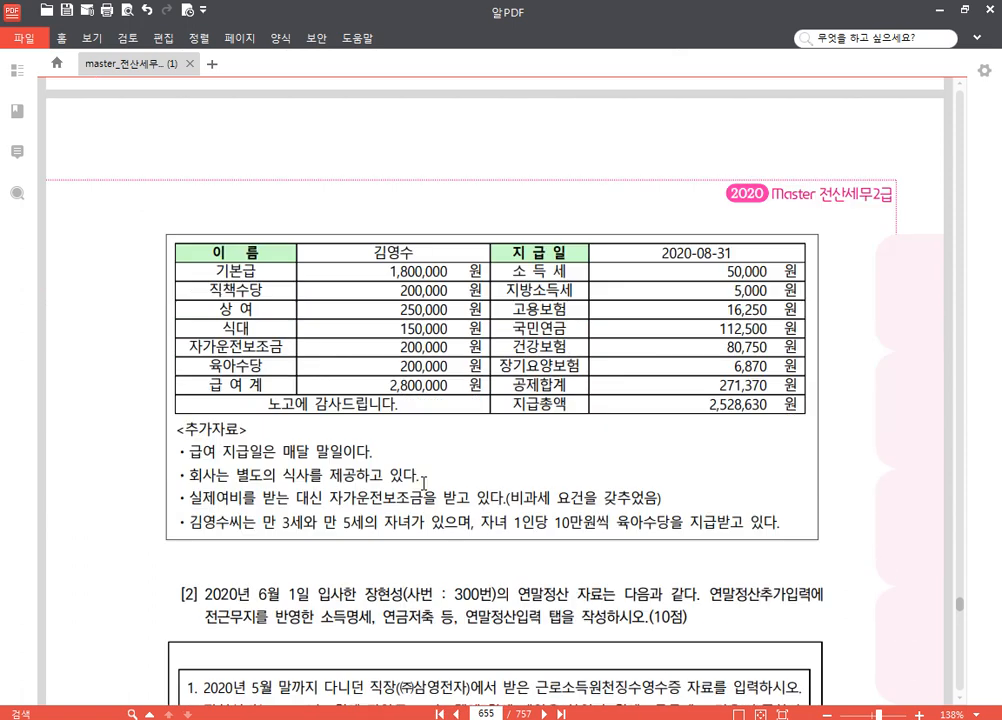
pyautogui.scroll(-1, 266, 451)
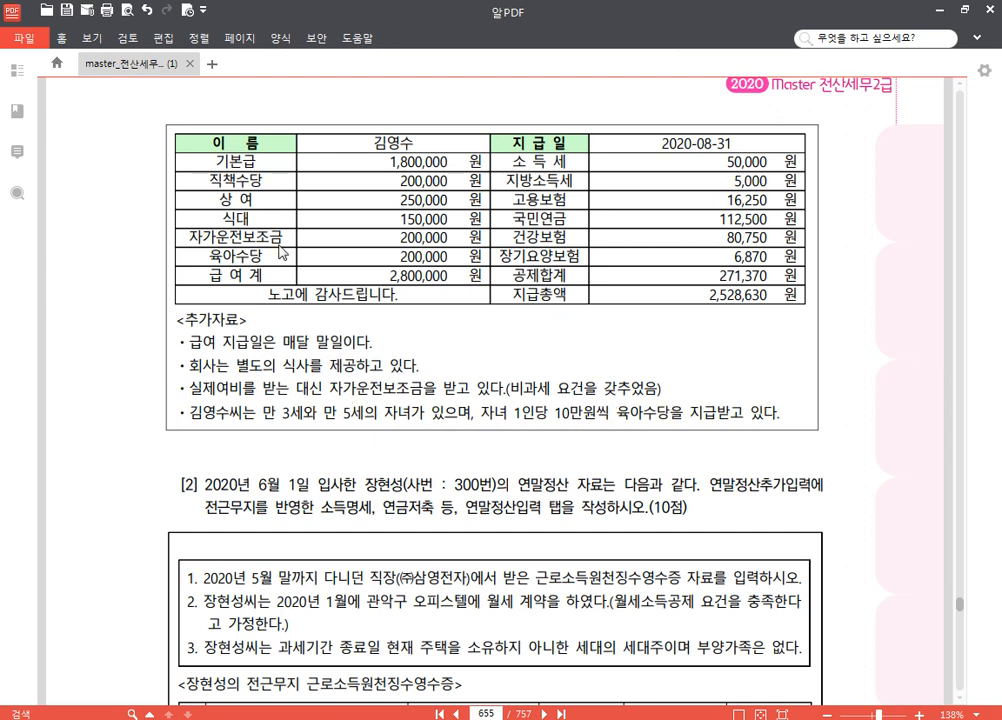
# Step: Switch to KcLep, open the allowance registration in 급여자료입력 and move 직책수당 directly above 상여
pyautogui.hotkey('alt', 'Tab')
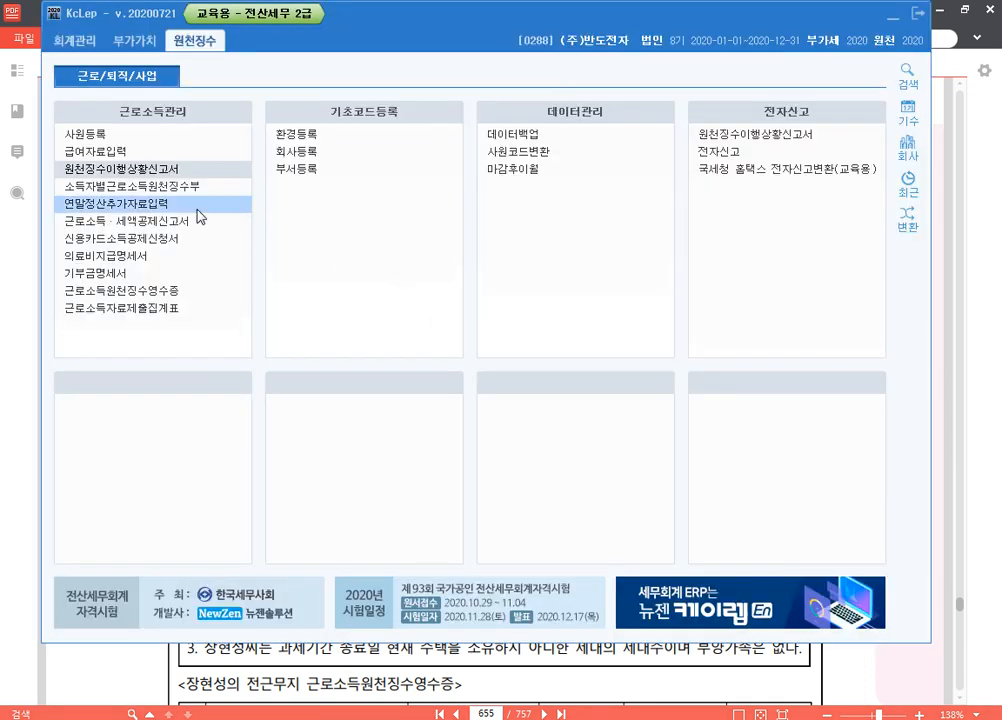
pyautogui.click(133, 153)
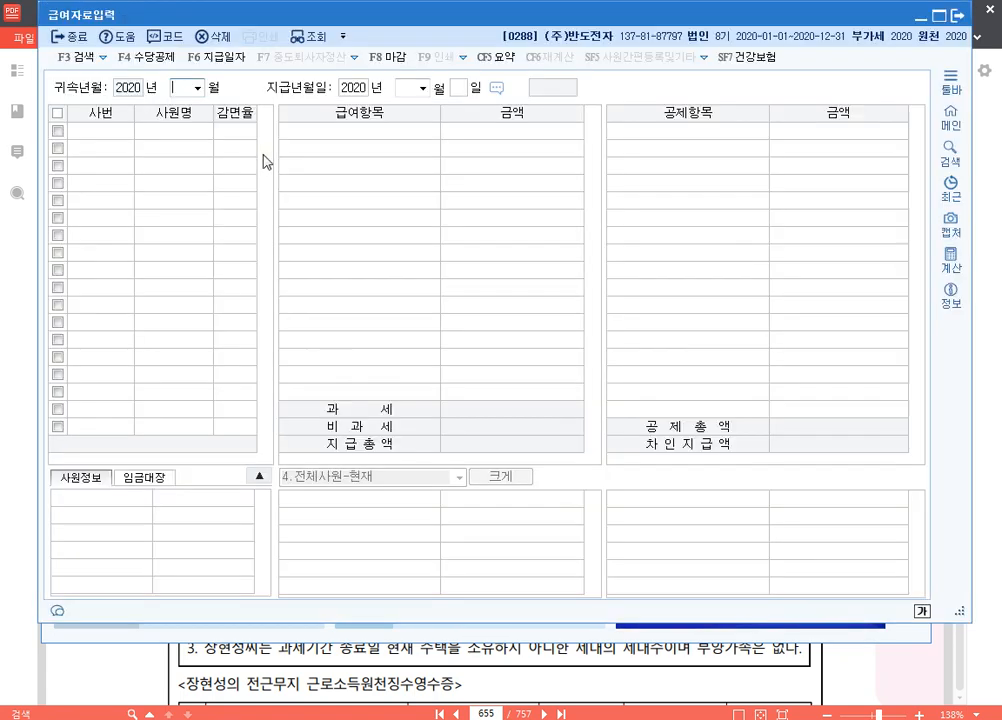
pyautogui.click(155, 60)
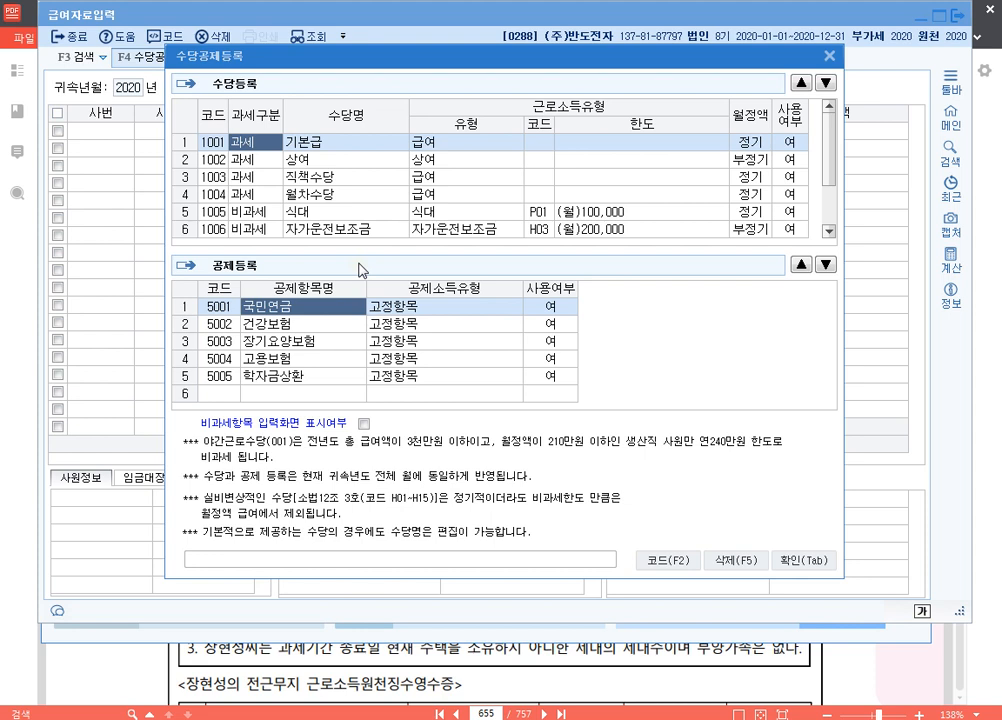
pyautogui.click(268, 180)
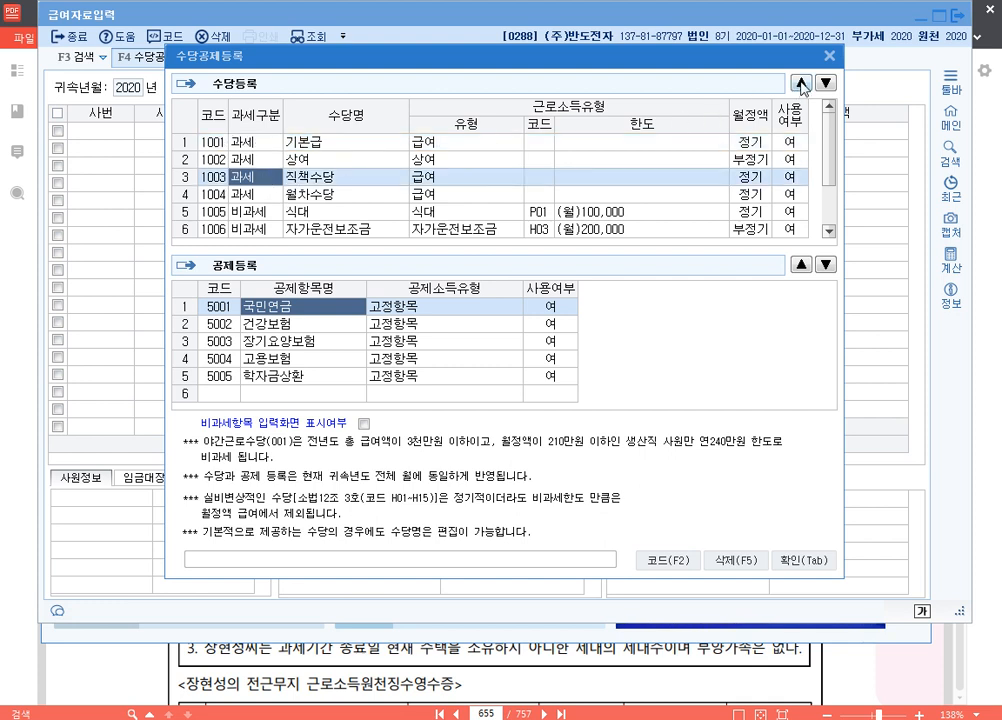
pyautogui.click(802, 83)
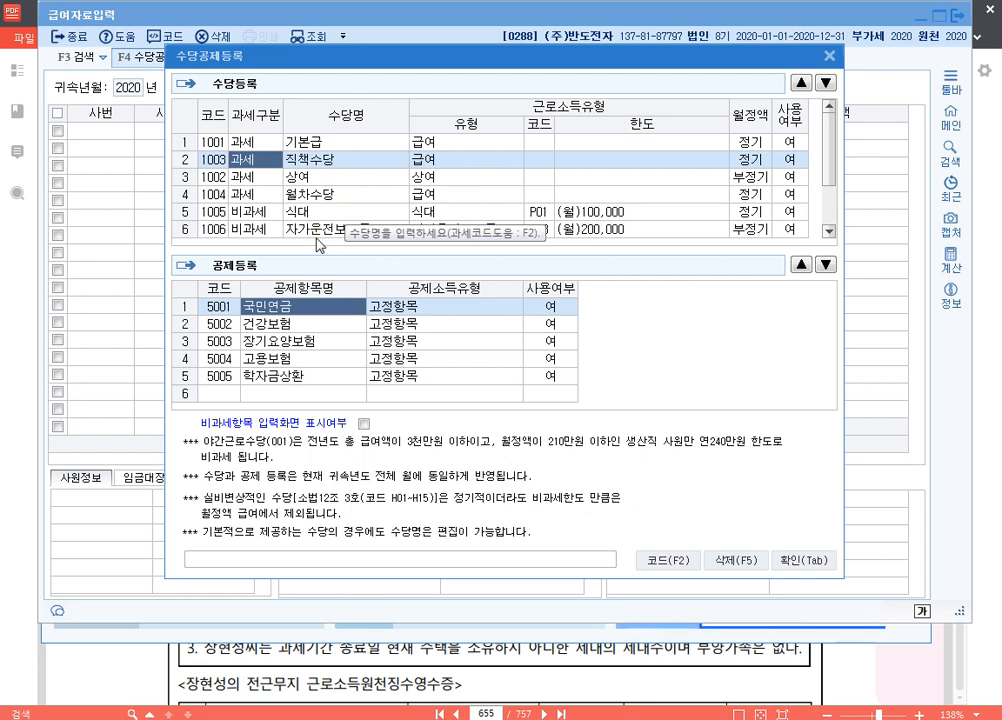
# Step: Register a new taxable (과세) allowance named 식대 with the type 급여 at the end of the allowance list
pyautogui.scroll(-1, 291, 217)
pyautogui.click(268, 230)
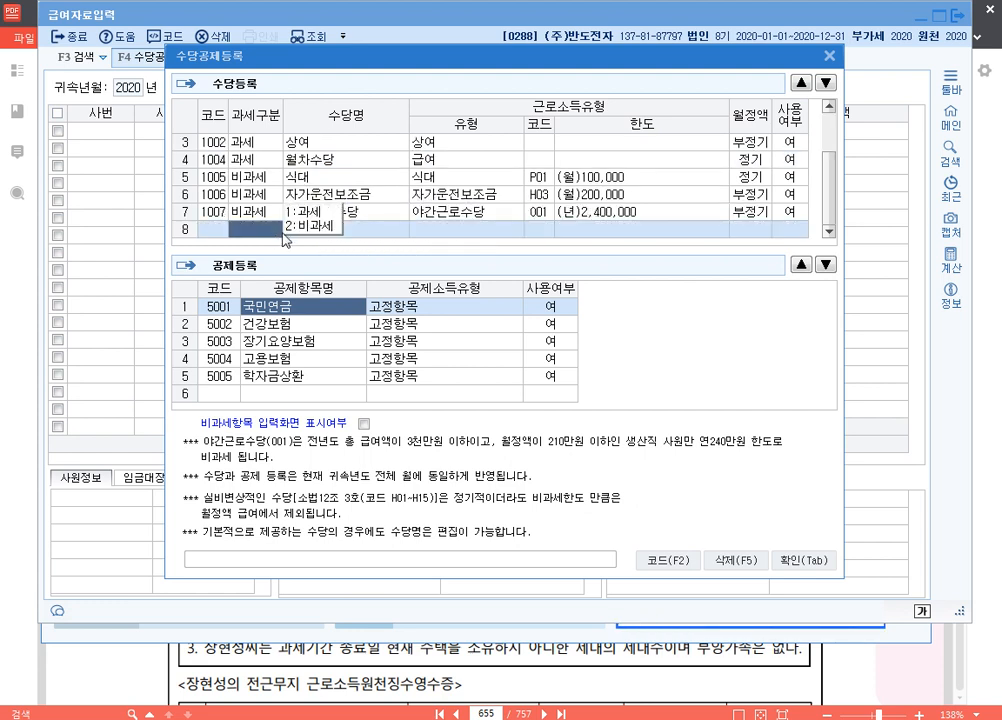
pyautogui.write('1')
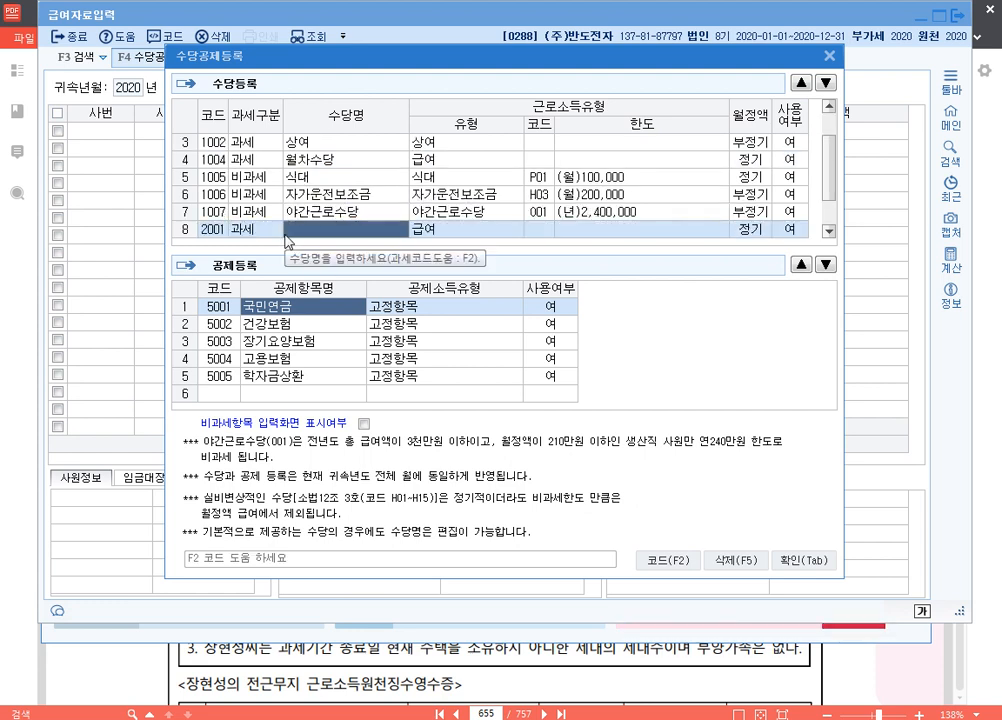
pyautogui.write('갖')
pyautogui.press('BackSpace')
pyautogui.press('BackSpace')
pyautogui.press('BackSpace')
pyautogui.write('ㅅ')
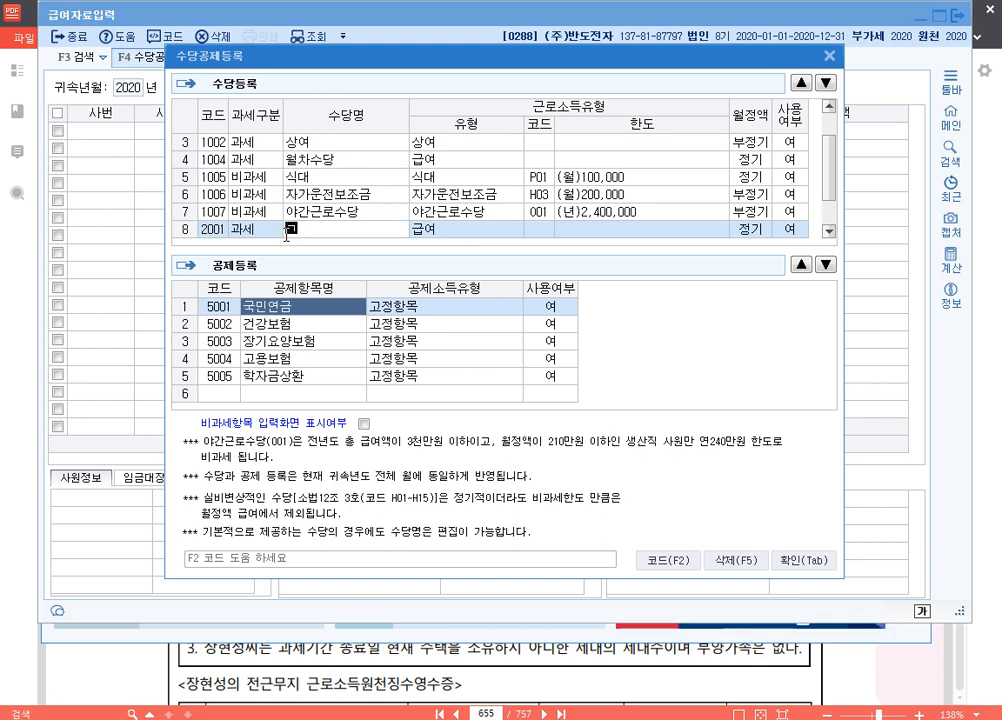
pyautogui.write('식대')
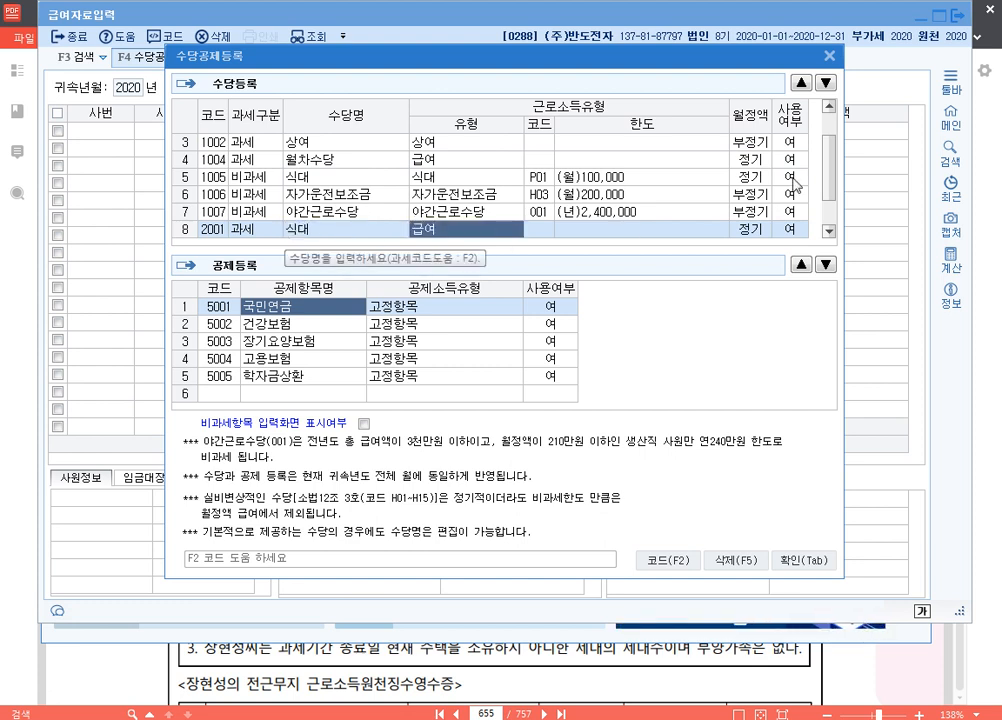
pyautogui.press('Return')
# Step: Move the taxable 식대 directly below 상여 and 자가운전보조금 directly below the taxable 식대
pyautogui.click(799, 86)
pyautogui.click(799, 86)
pyautogui.click(799, 86)
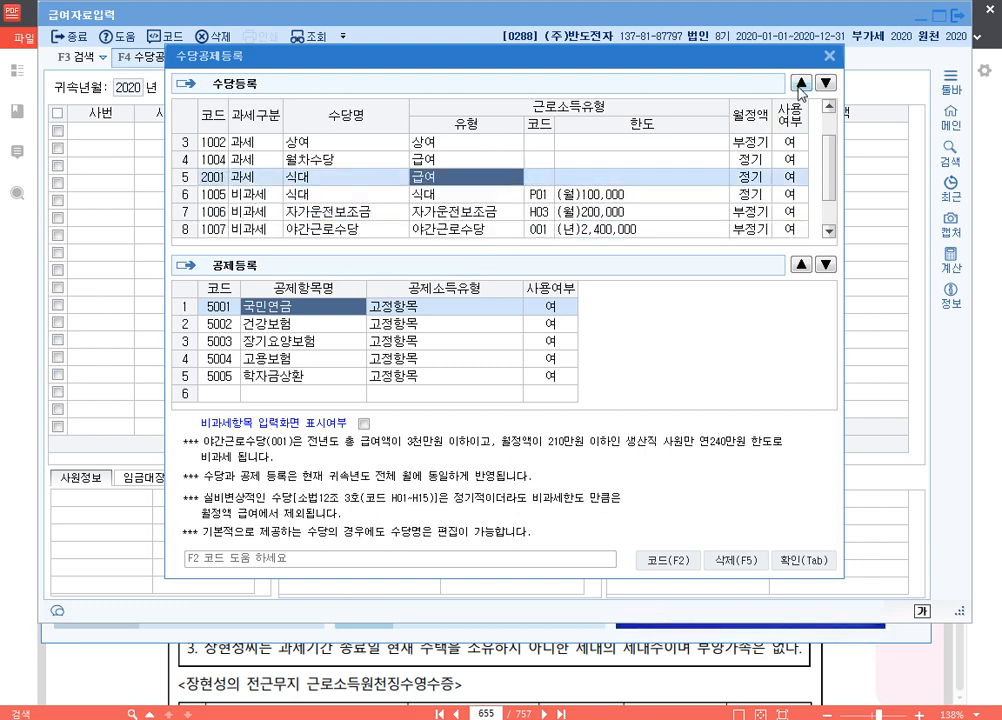
pyautogui.click(799, 87)
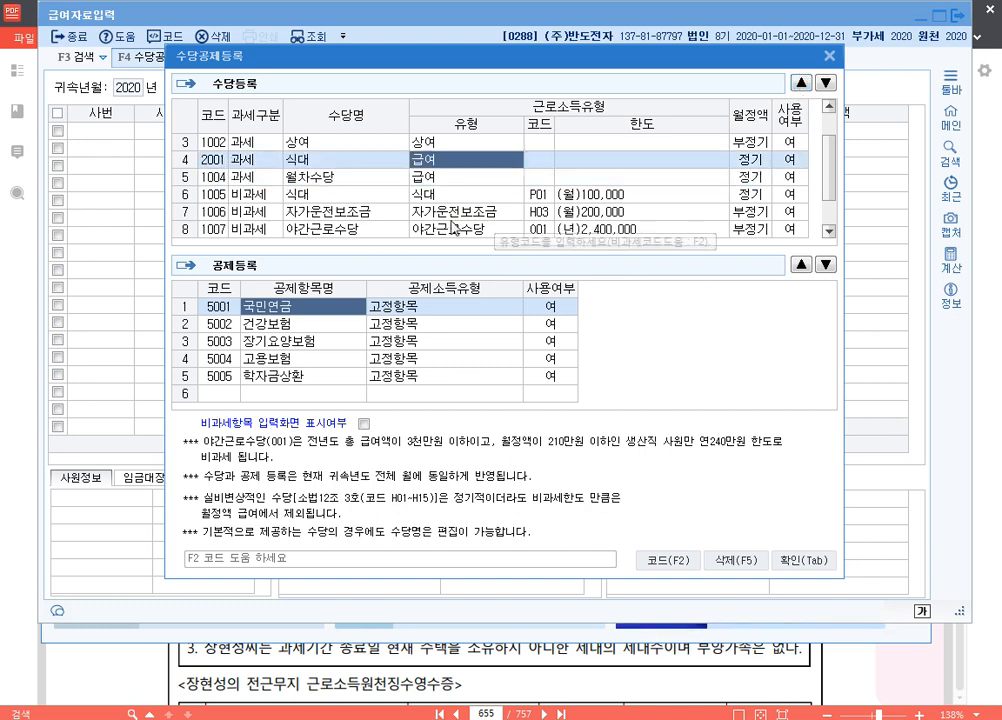
pyautogui.click(330, 213)
pyautogui.click(803, 84)
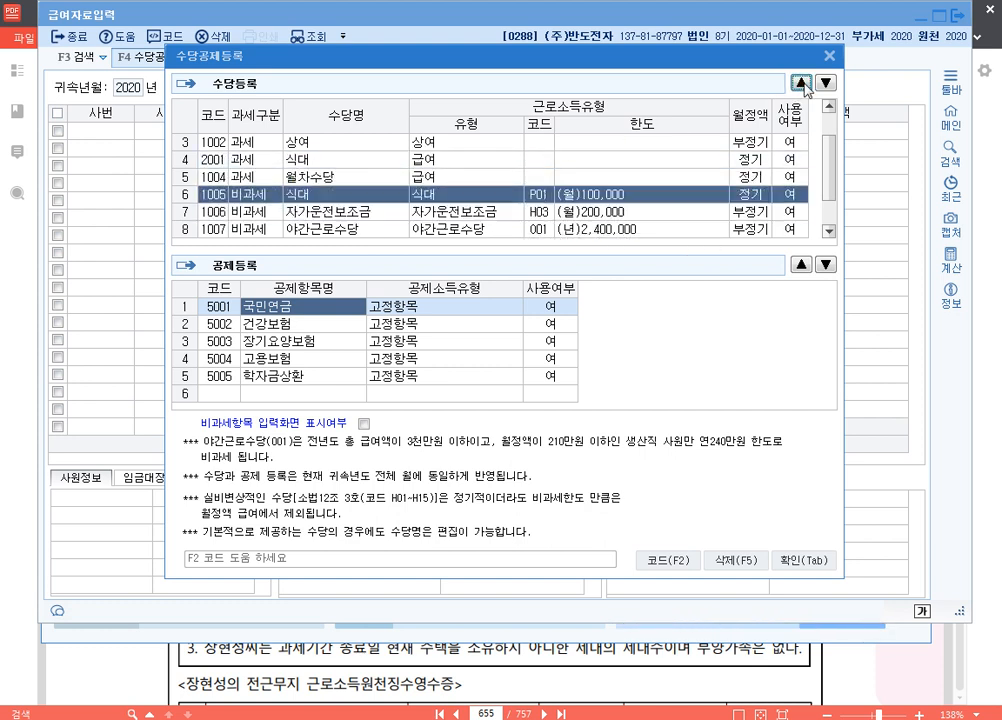
pyautogui.click(803, 84)
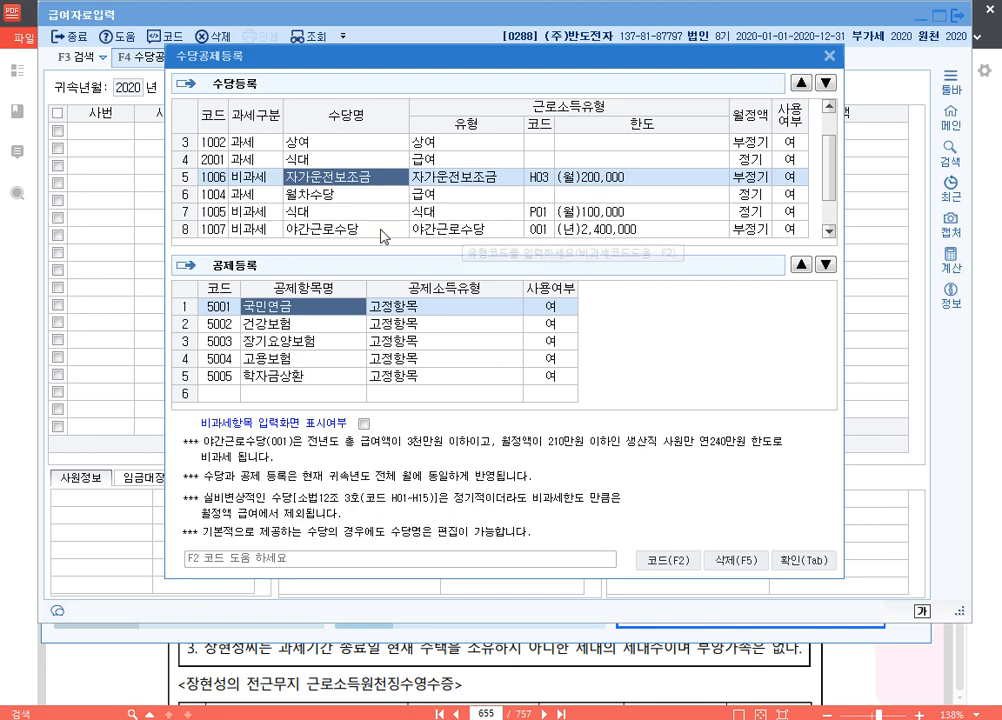
# Step: Register the non-taxable (비과세) allowance 육아수당 with code Q01 and move it directly below 자가운전보조금
pyautogui.scroll(-1, 330, 218)
pyautogui.click(266, 229)
pyautogui.write('2')
pyautogui.press('F2')
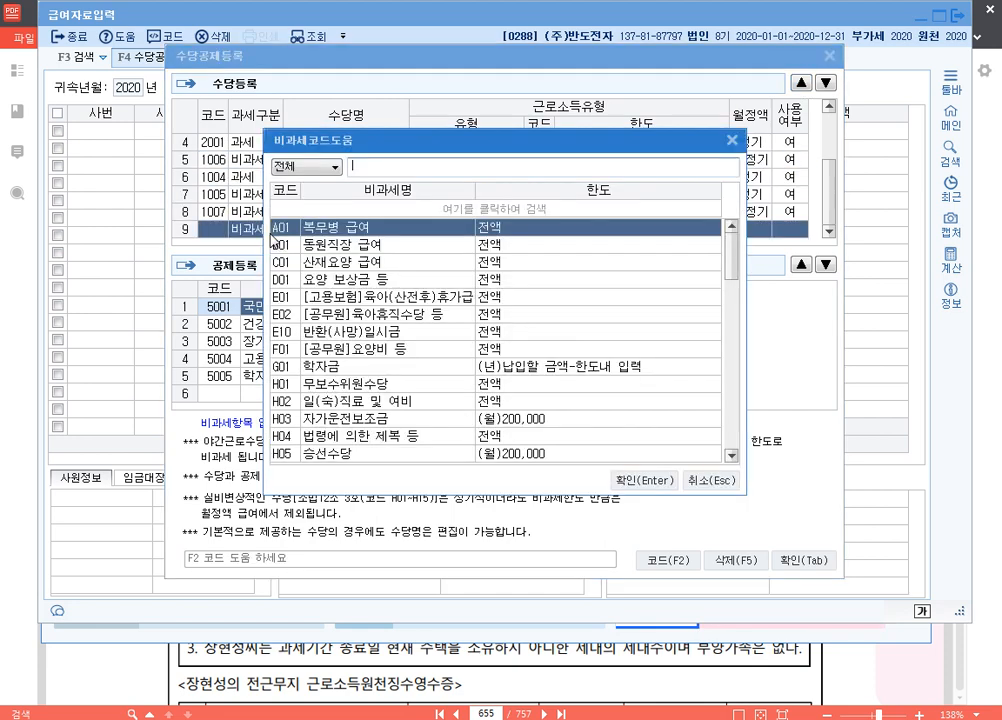
pyautogui.write('육아수')
pyautogui.press('Return')
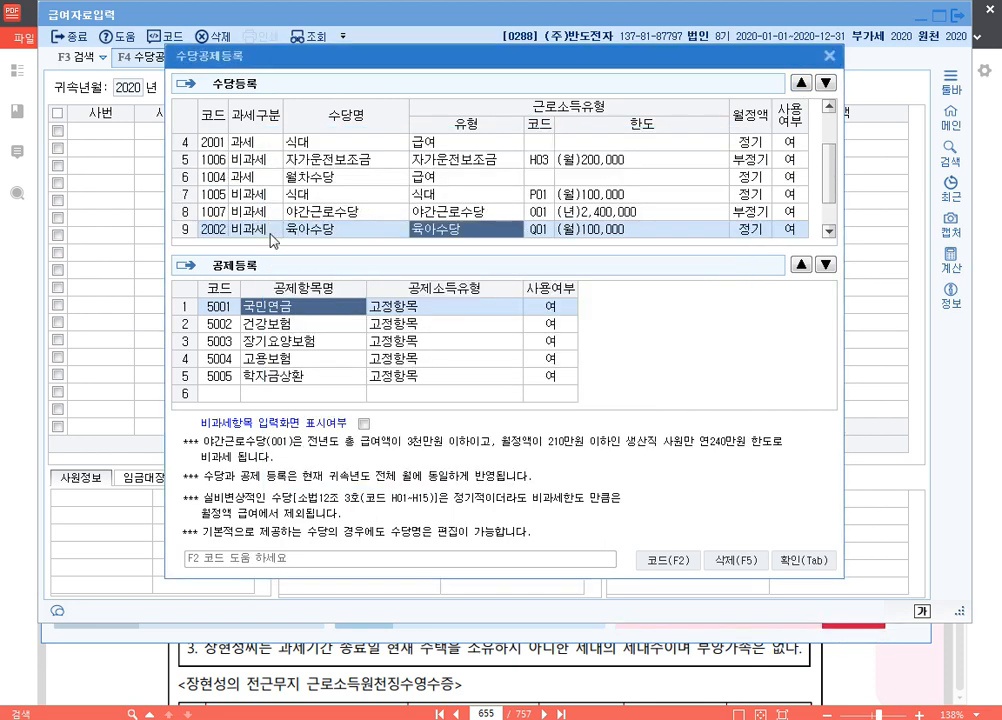
pyautogui.click(801, 84)
pyautogui.click(801, 84)
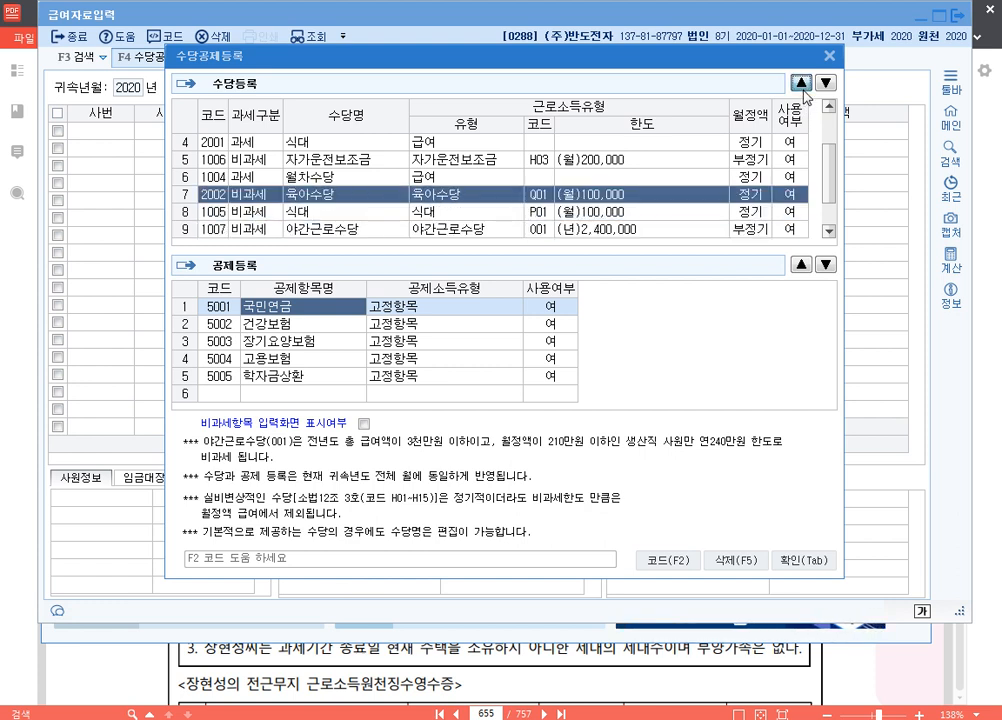
pyautogui.click(801, 84)
# Step: Set 월차수당, the non-taxable 식대 and 야간근로수당 to unused (부) and confirm the allowance registration
pyautogui.click(740, 192)
pyautogui.click(730, 177)
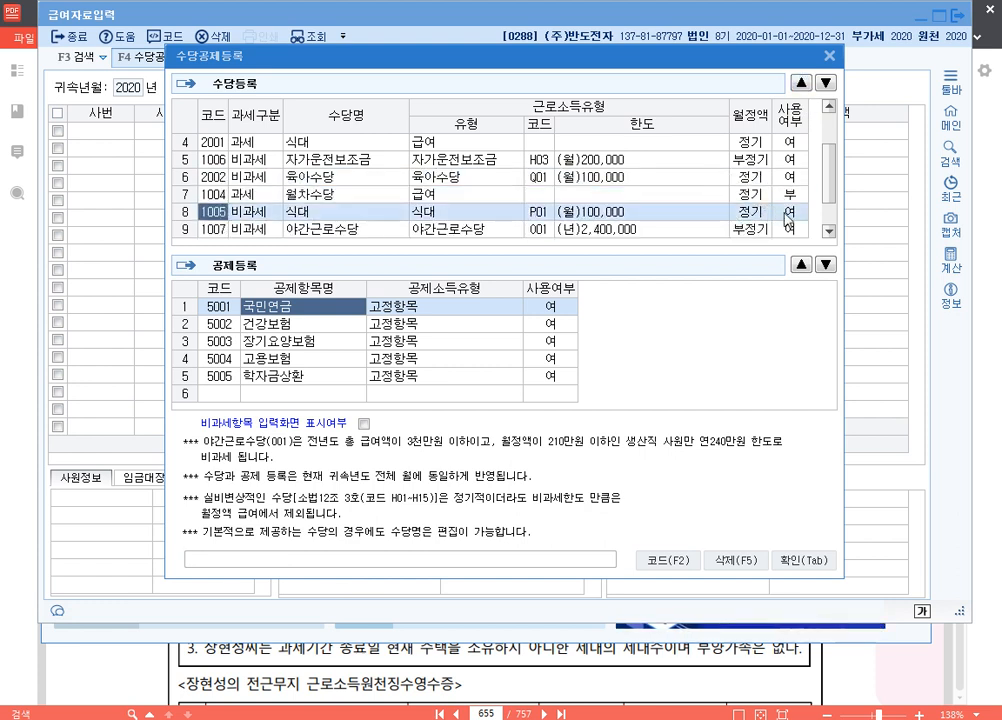
pyautogui.click(730, 194)
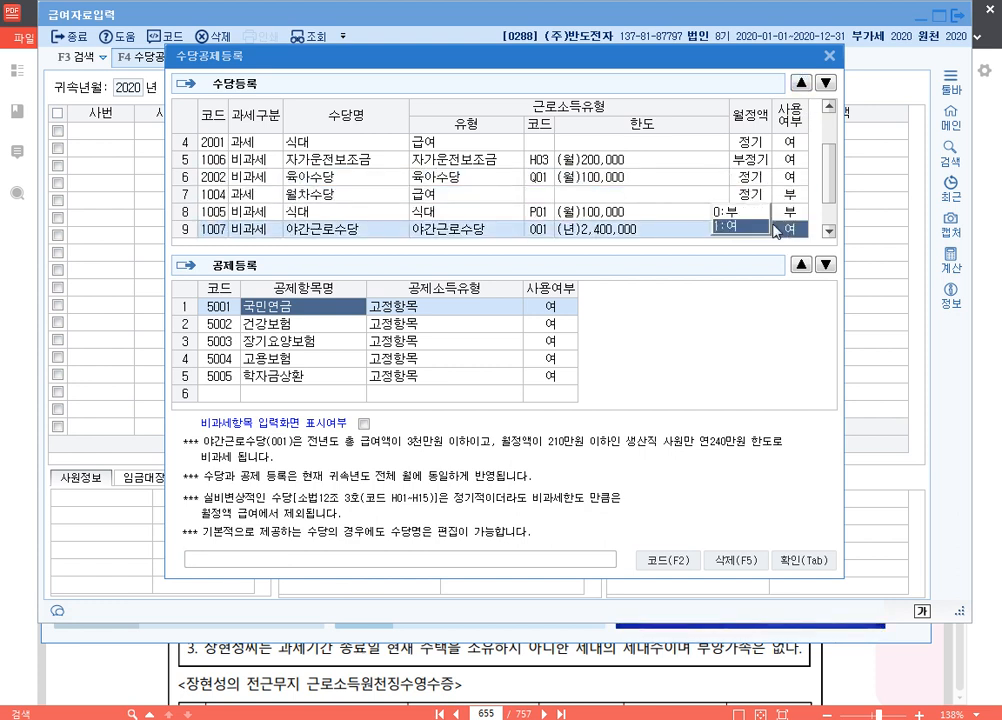
pyautogui.click(718, 211)
pyautogui.scroll(2, 380, 150)
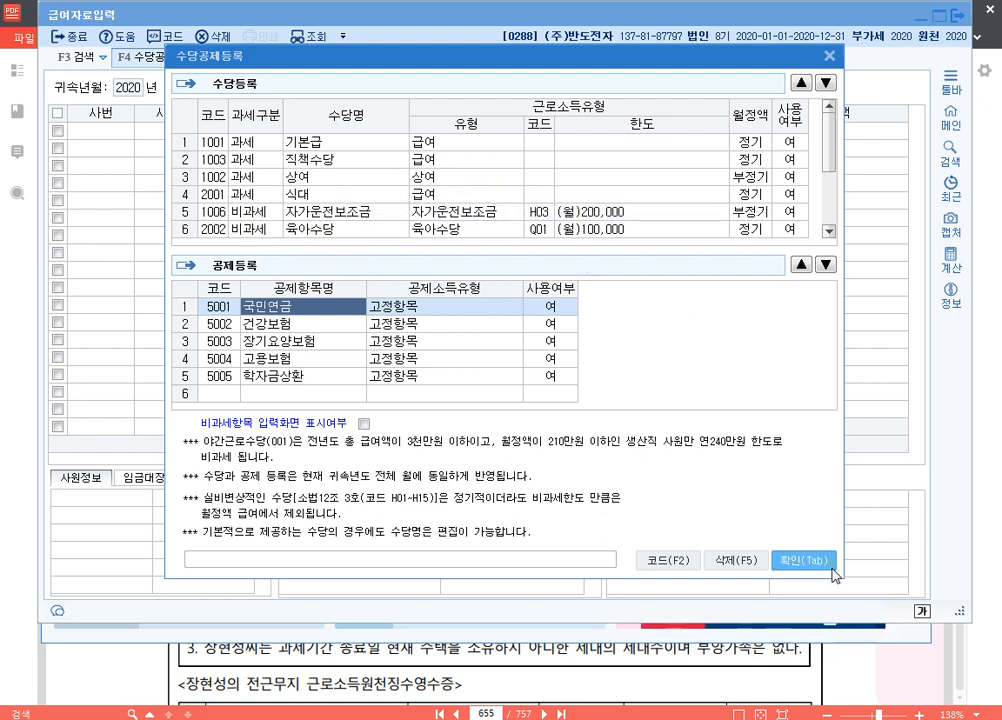
pyautogui.click(826, 564)
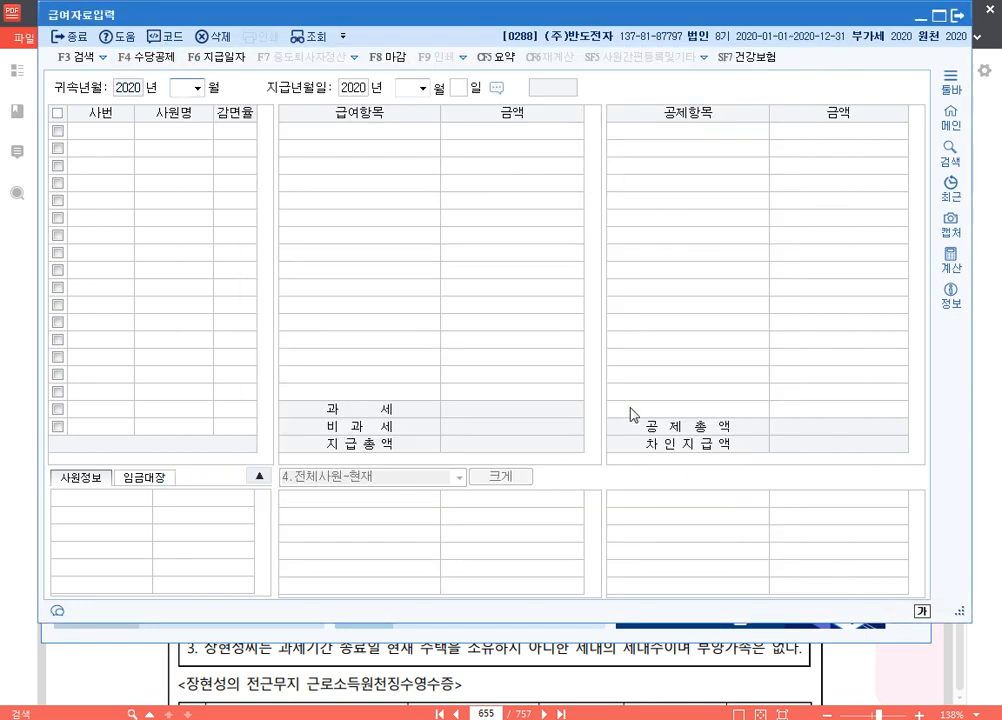
# Step: Load the payroll sheet for attribution month August 2020 with the payment date 31 August 2020
pyautogui.write('8')
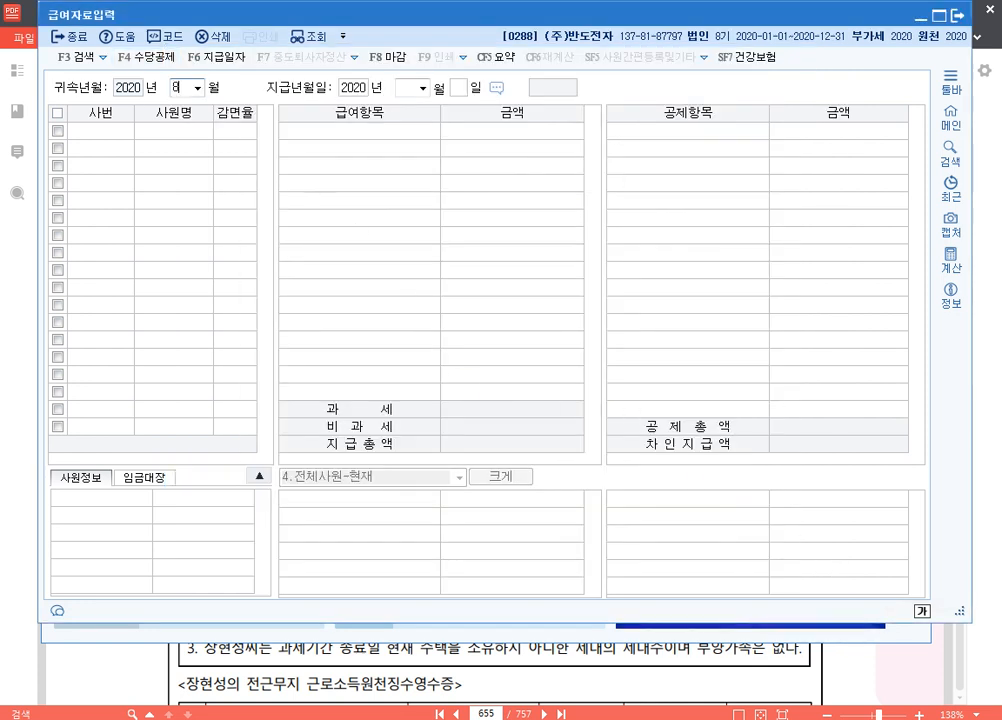
pyautogui.press('Return')
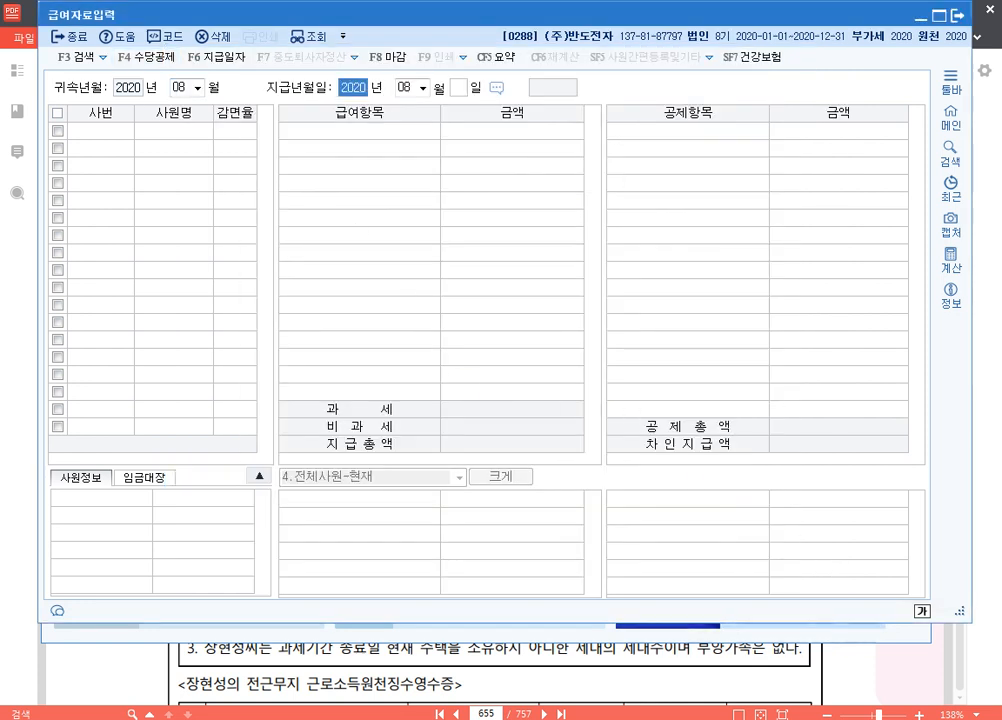
pyautogui.press('Return')
pyautogui.press('Return')
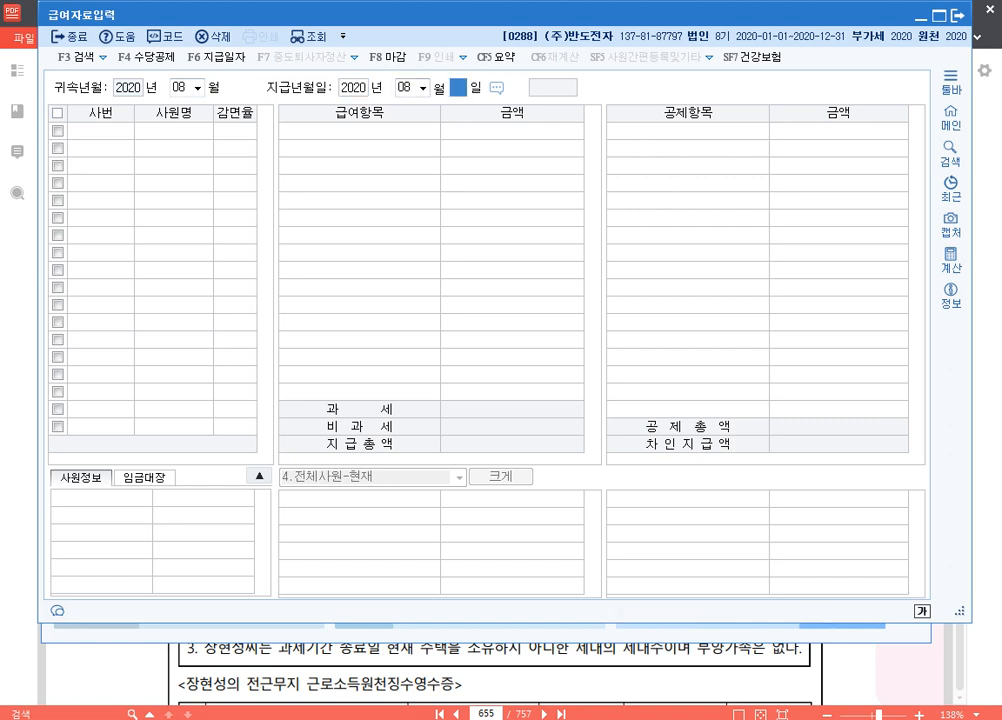
pyautogui.write('31')
pyautogui.press('Return')
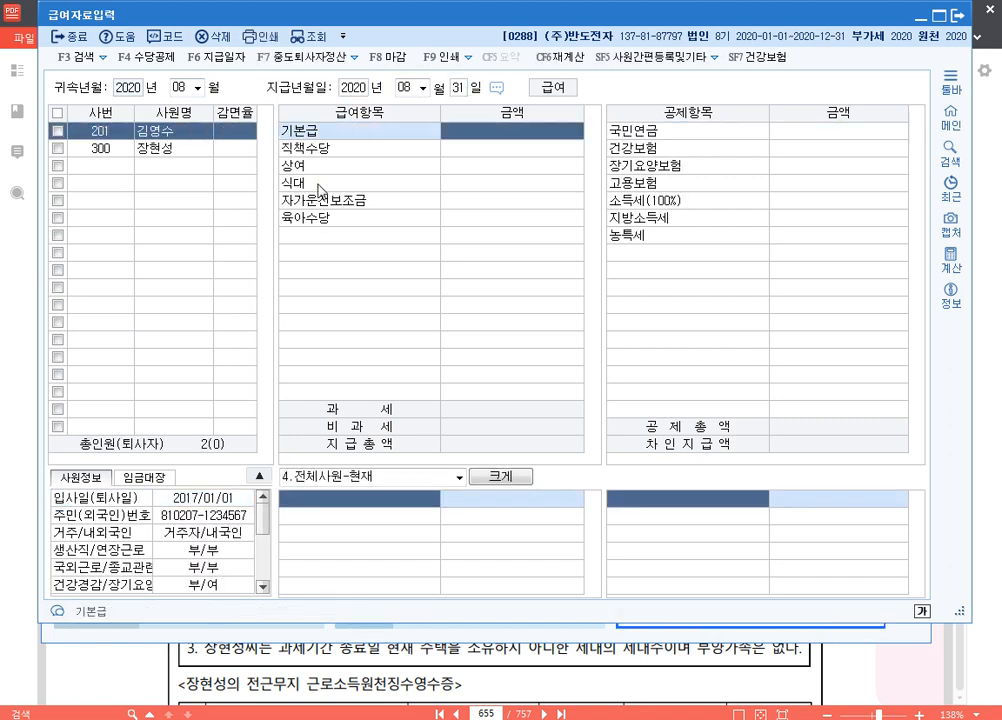
# Step: Enter the first employee's pay: 기본급 1,800,000, 직책수당 200,000, 상여 250,000, 식대 150,000, 자가운전보조금 200,000 and 육아수당 200,000
pyautogui.write('1800000')
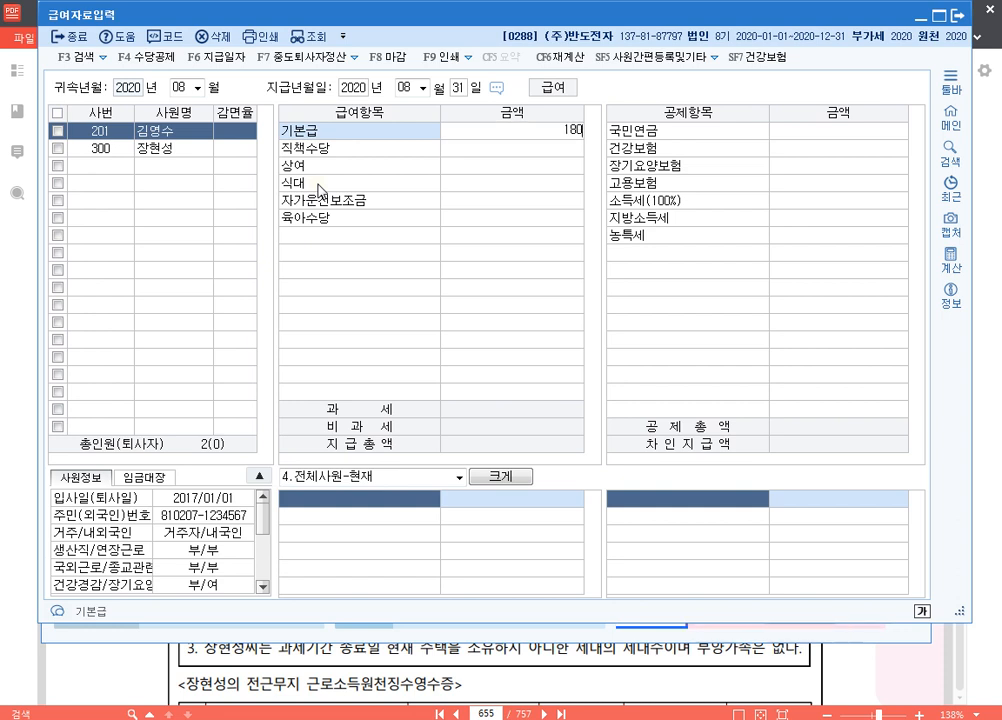
pyautogui.press('Return')
pyautogui.write('2000000')
pyautogui.press('Return')
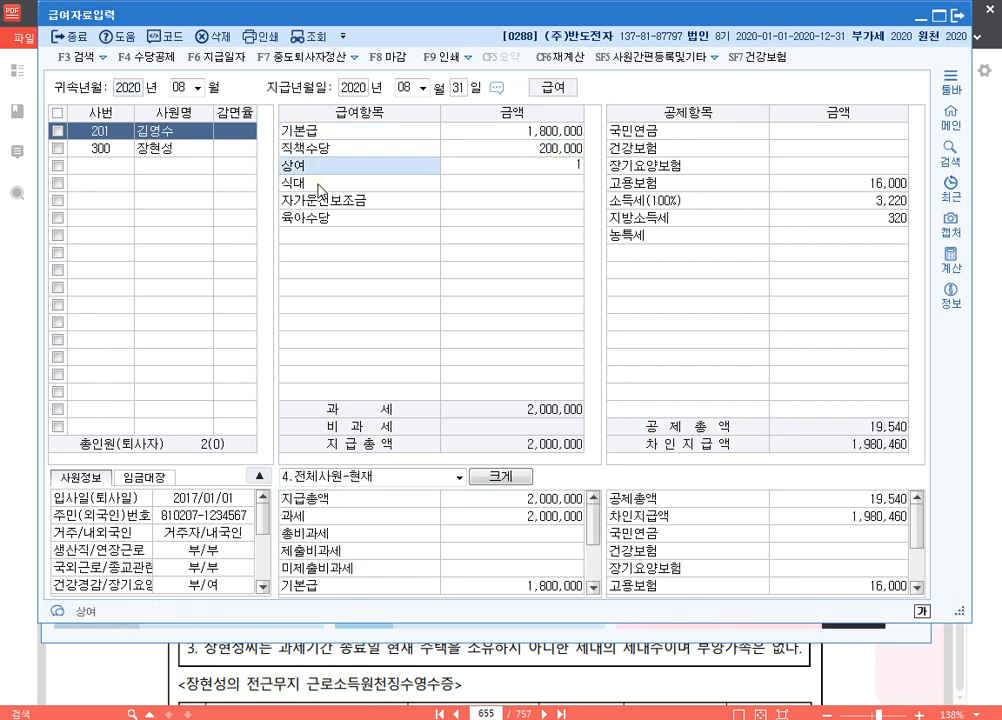
pyautogui.write('2500000')
pyautogui.press('Return')
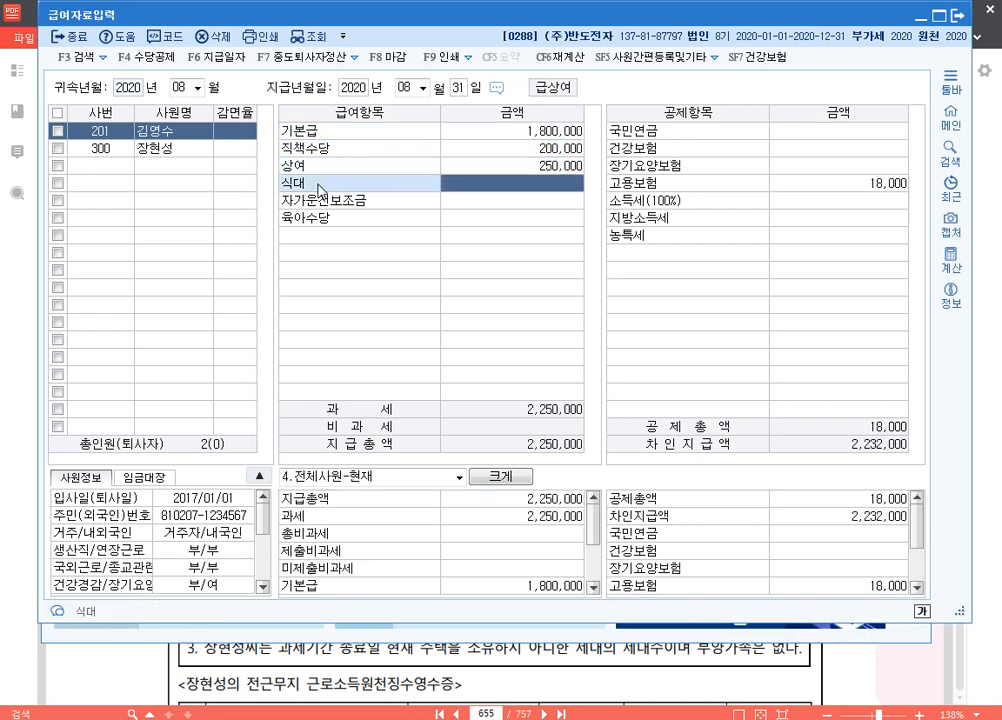
pyautogui.write('1500000')
pyautogui.press('Return')
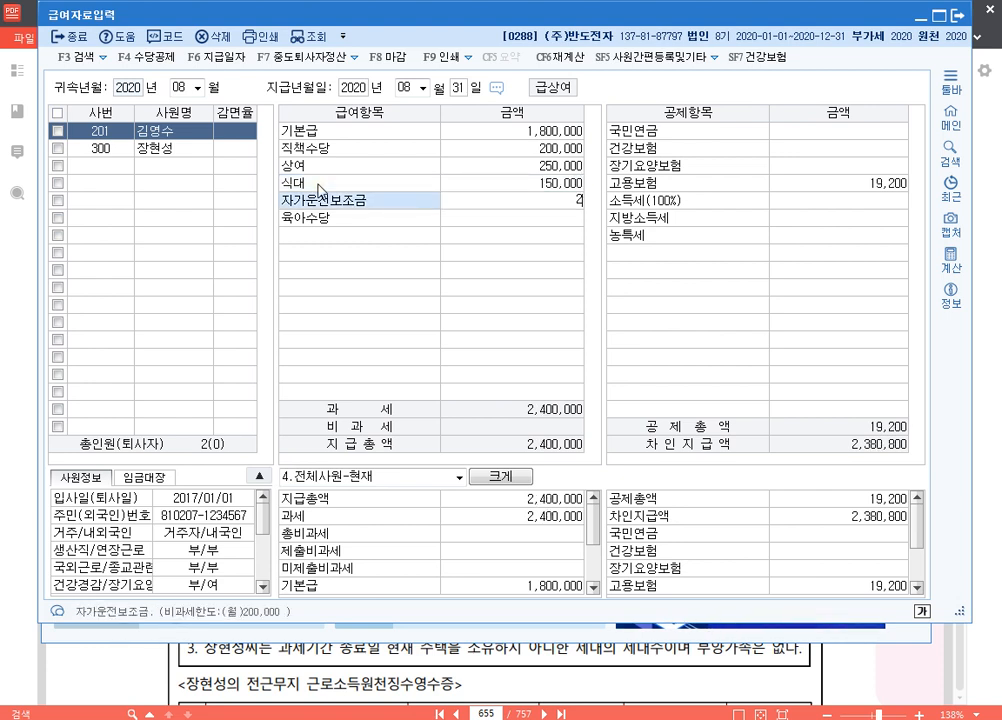
pyautogui.write('2000000')
pyautogui.press('Return')
pyautogui.write('200000')
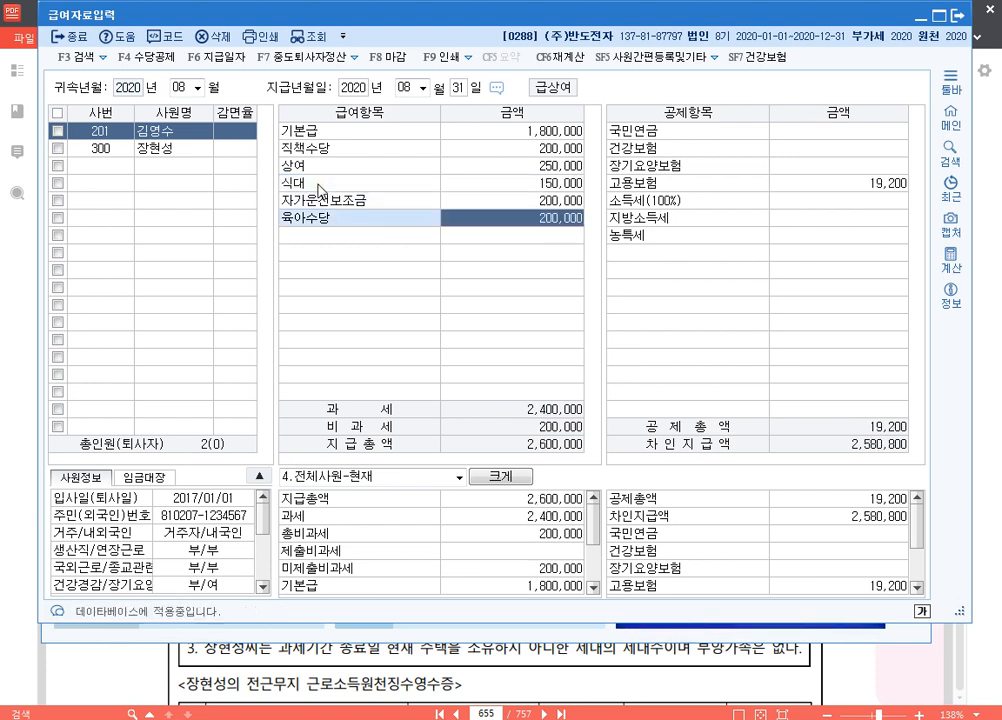
pyautogui.press('Return')
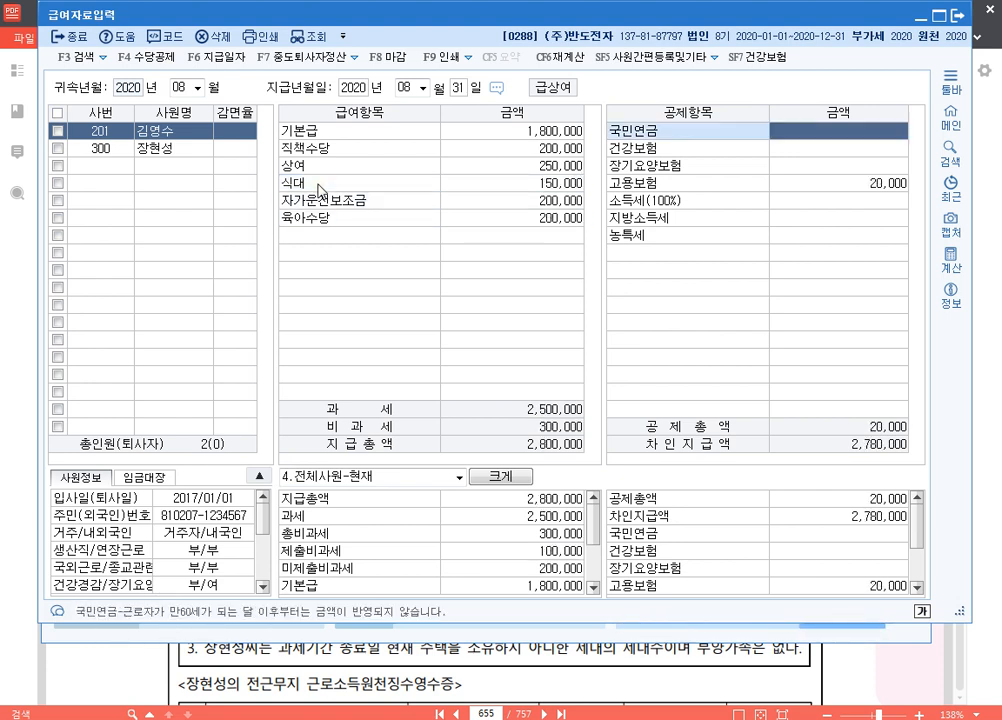
# Step: Enter the first employee's deductions 국민연금 112,500, 건강보험 80,750 and 고용보험 16,250, accepting the calculated 장기요양보험
pyautogui.write('112500')
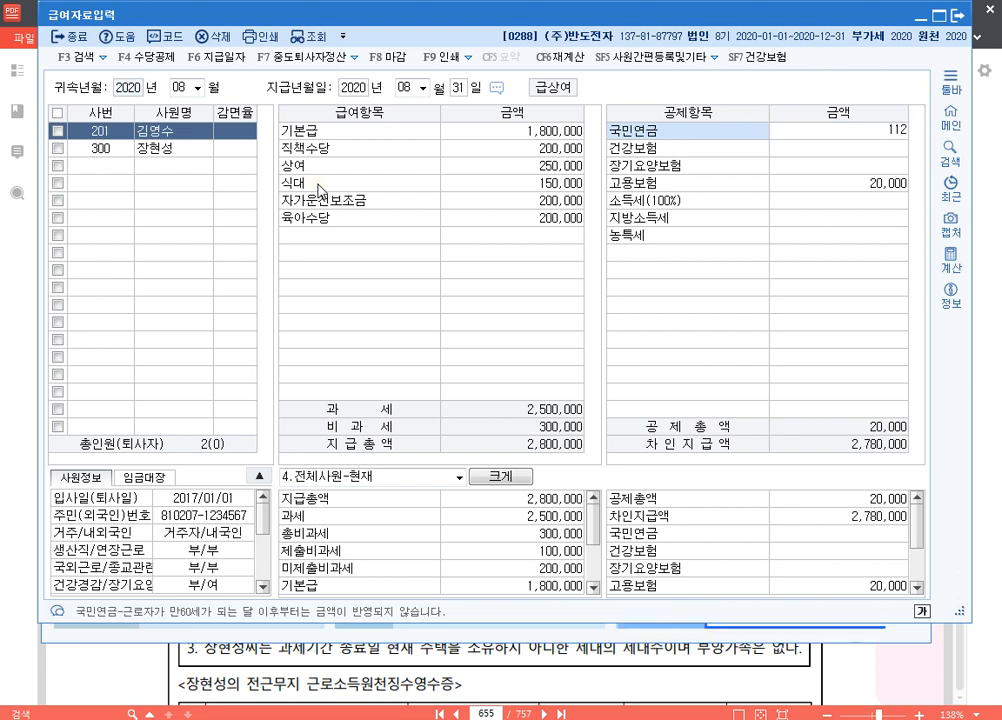
pyautogui.press('Return')
pyautogui.write('80750')
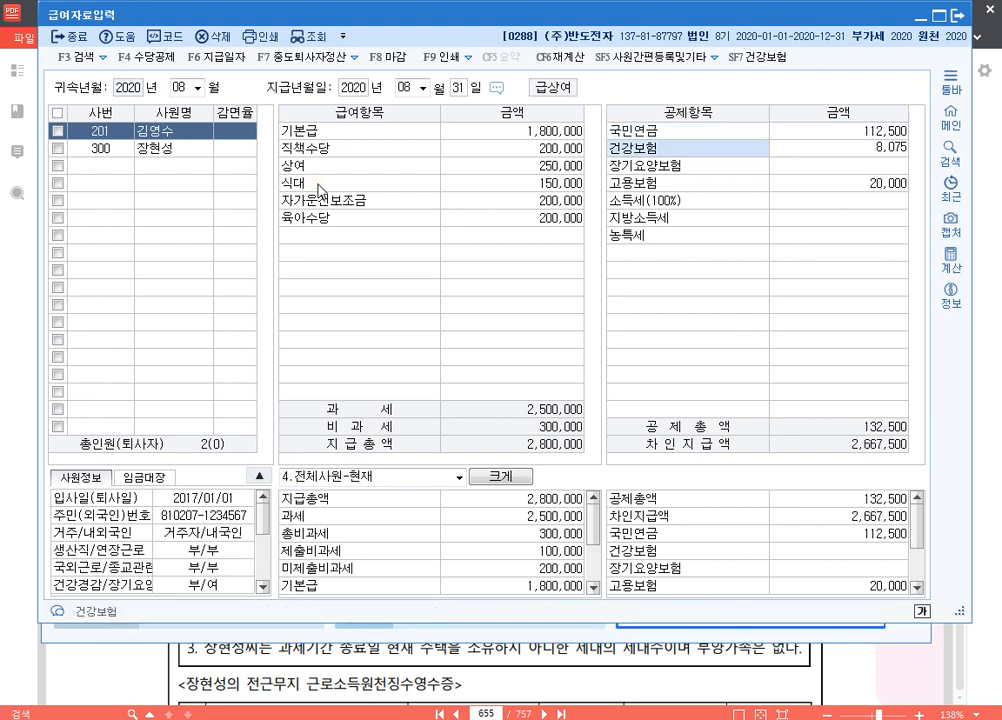
pyautogui.press('Return')
pyautogui.press('Return')
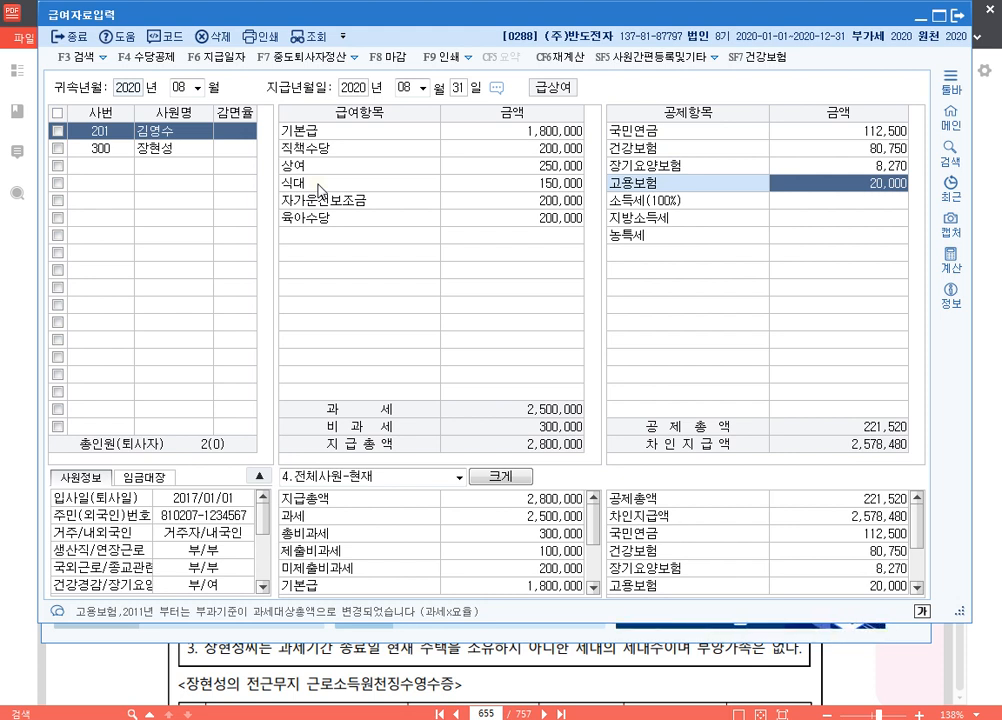
pyautogui.write('16250')
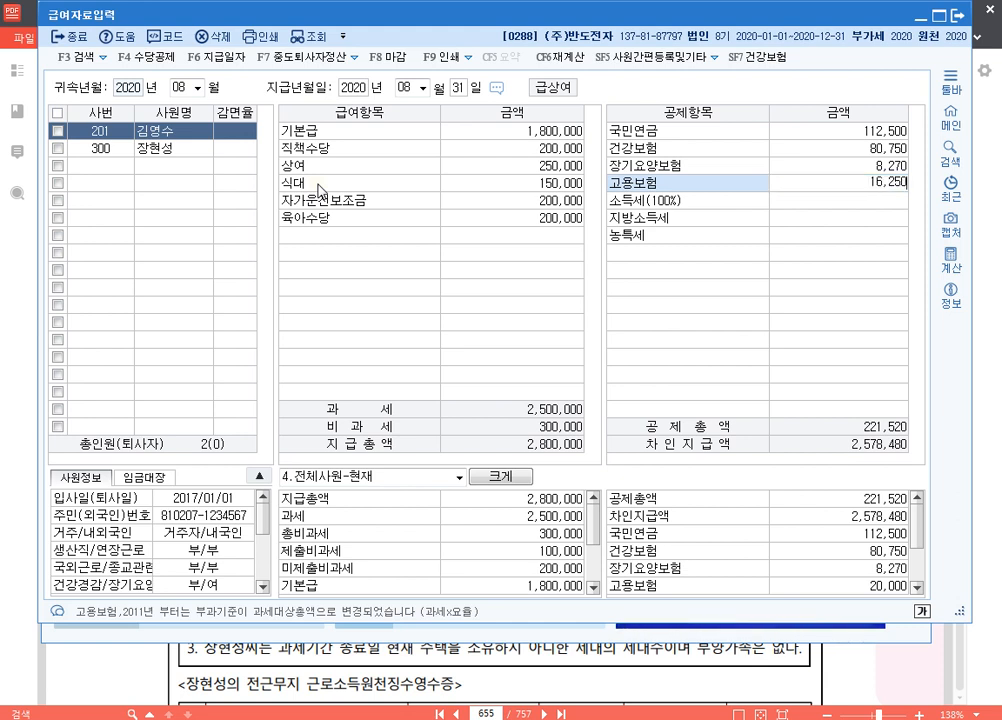
pyautogui.press('Return')
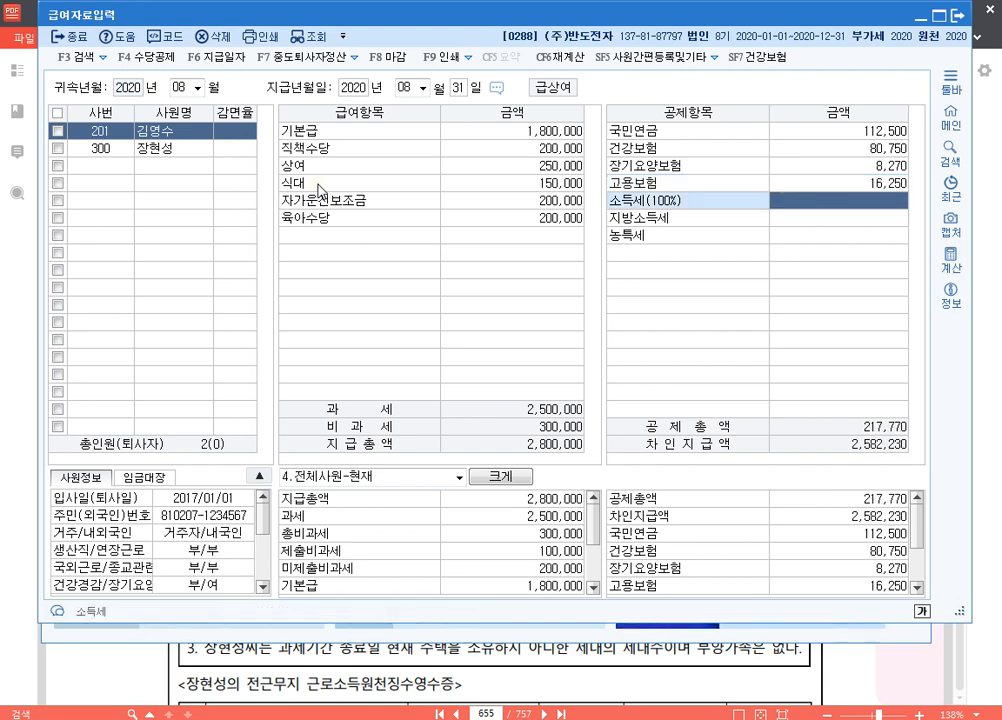
# Step: Enter 소득세 50,000 and 지방소득세 5,000 for the first employee, check the entry and close 급여자료입력
pyautogui.write('50,000')
pyautogui.press('Return')
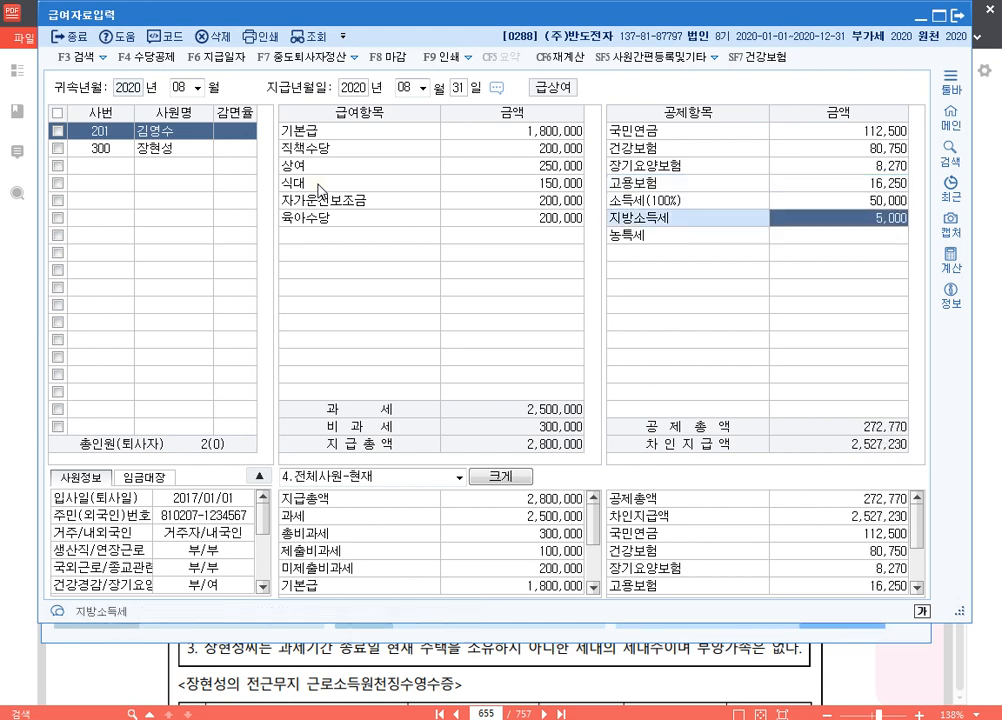
pyautogui.write('5000')
pyautogui.press('Return')
pyautogui.press('Return')
pyautogui.press('Escape')
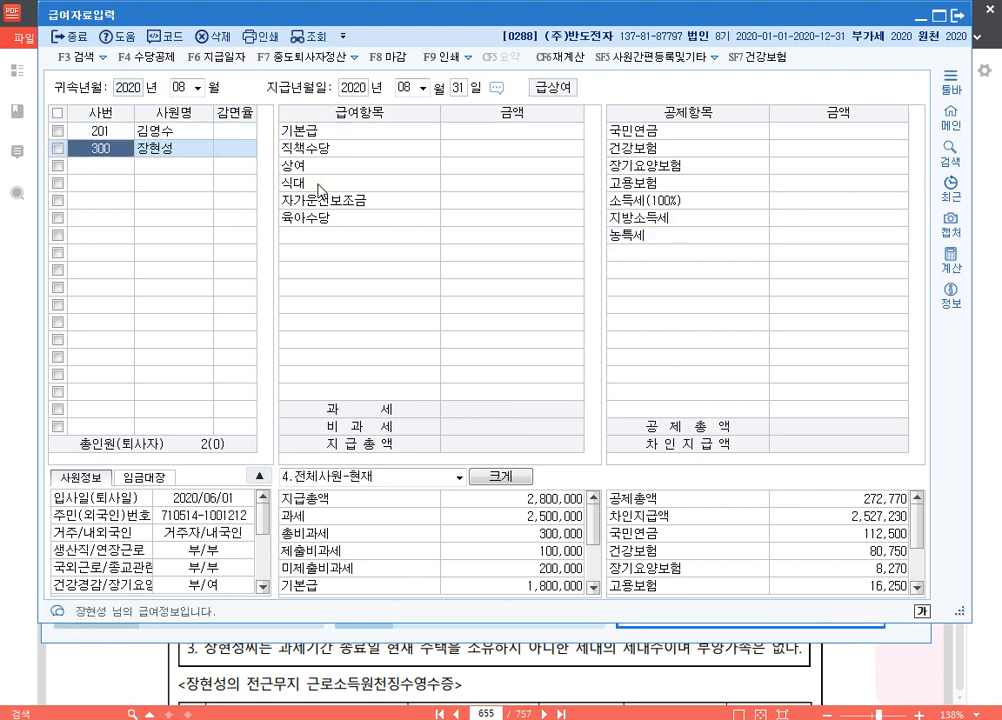
pyautogui.press('Up')
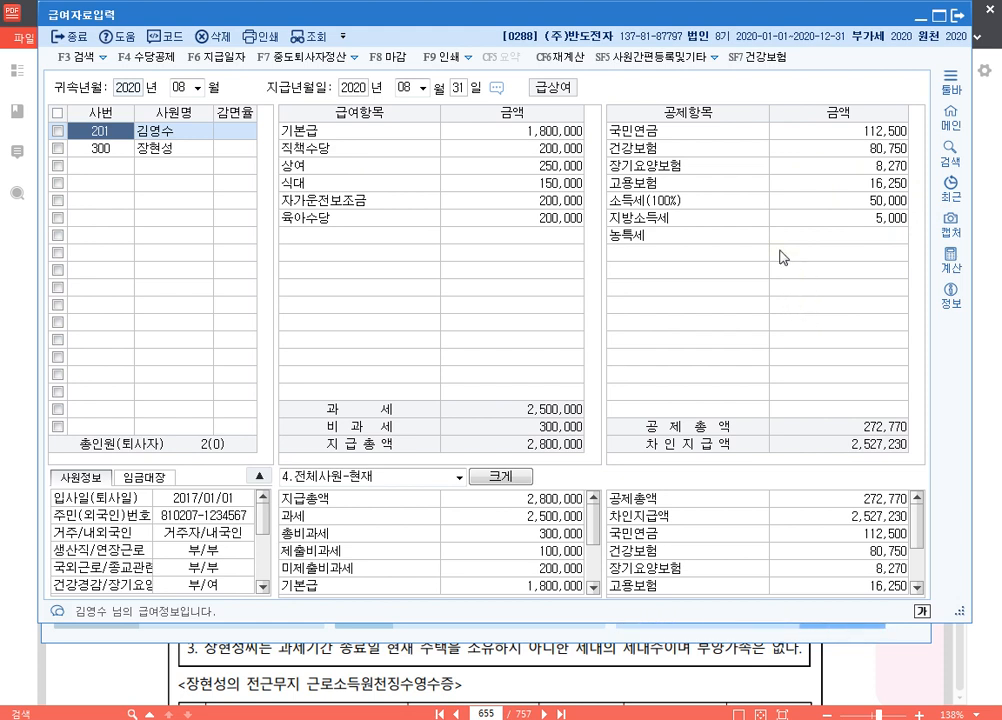
pyautogui.click(957, 16)
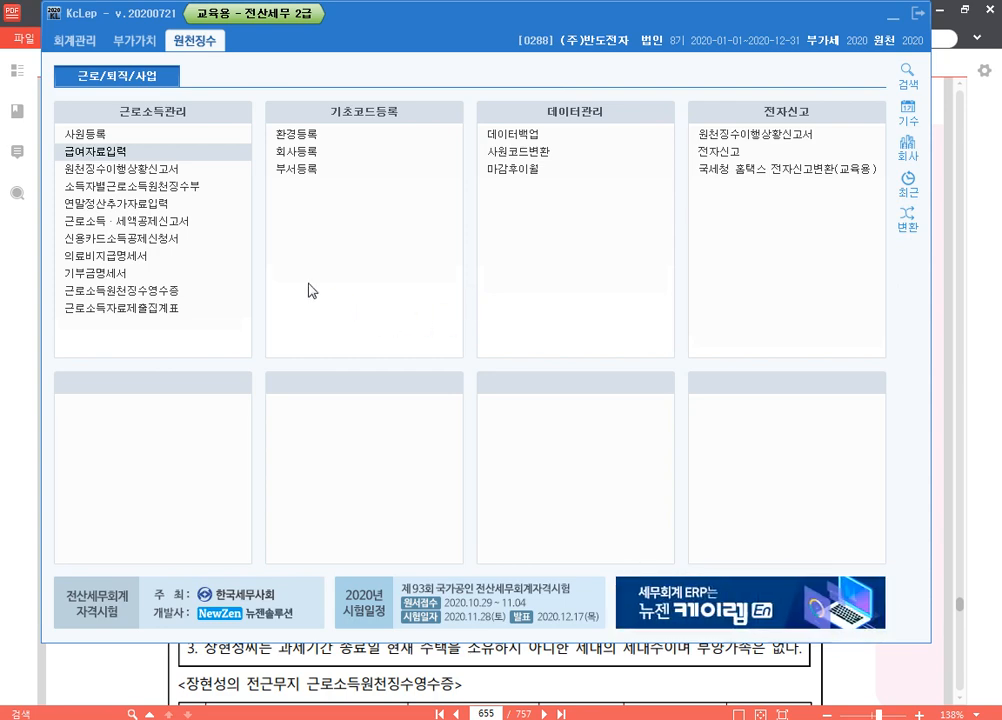
# Step: Open 원천징수이행상황신고서 and load the 정기신고 return with attribution and payment periods both set to August 2020
pyautogui.click(190, 169)
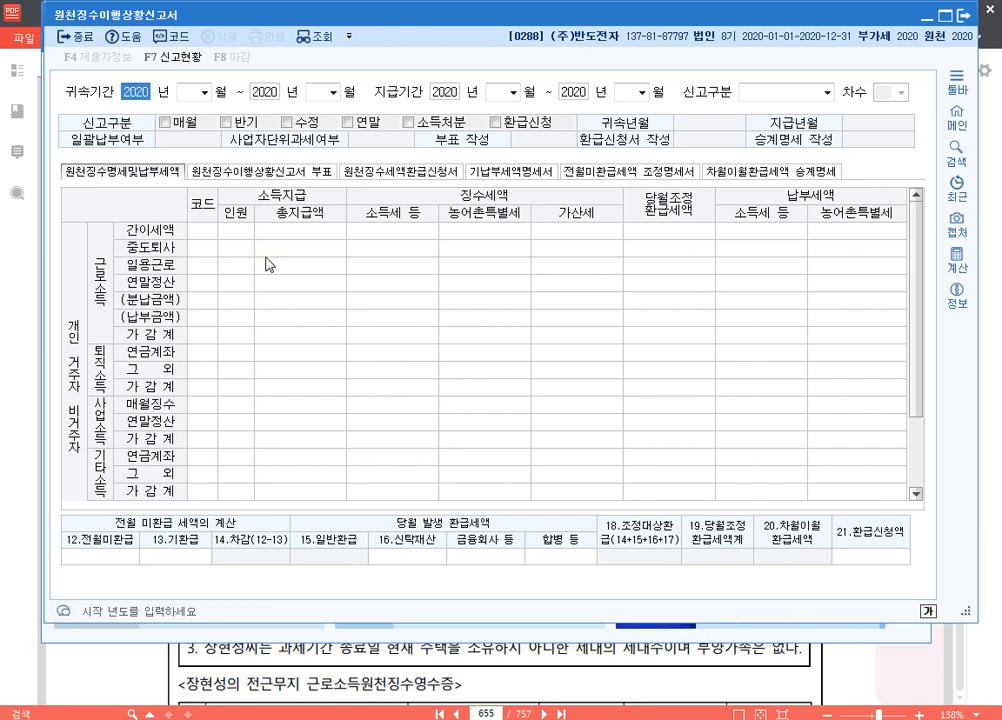
pyautogui.press('Return')
pyautogui.write('08')
pyautogui.press('Return')
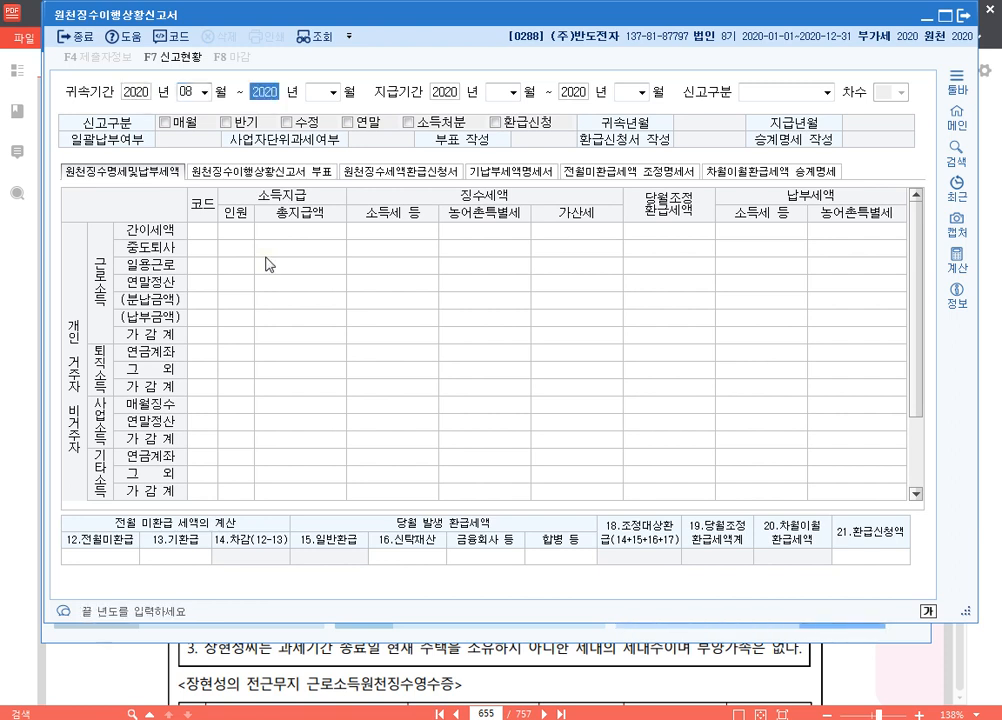
pyautogui.press('Return')
pyautogui.write('08')
pyautogui.press('Return')
pyautogui.press('Return')
pyautogui.write('08')
pyautogui.press('Return')
pyautogui.press('Return')
pyautogui.write('08')
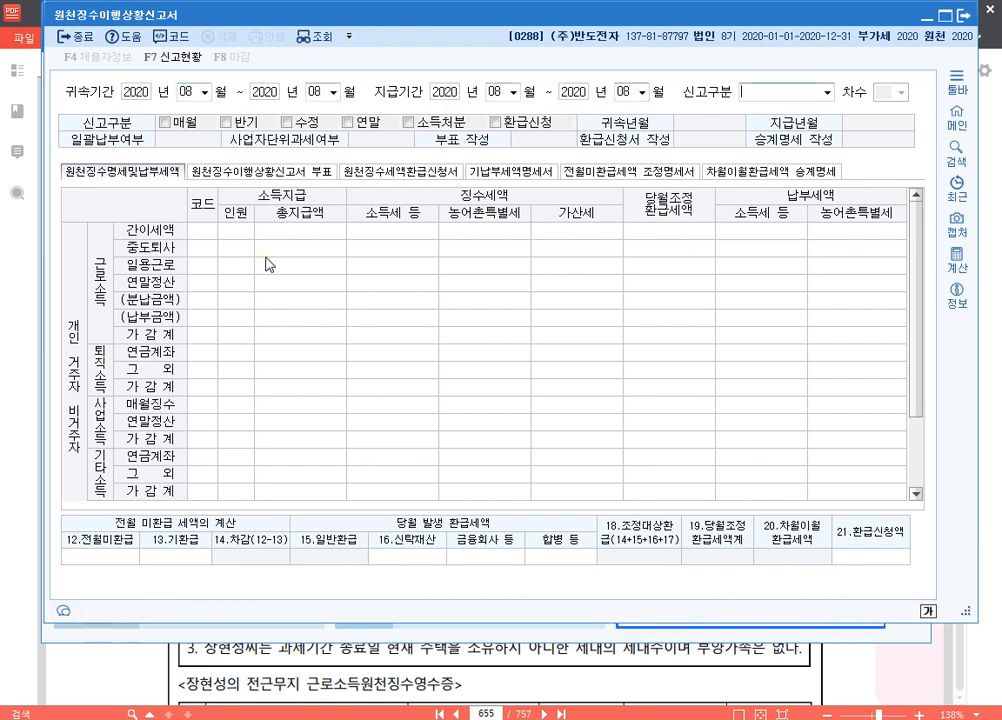
pyautogui.press('Return')
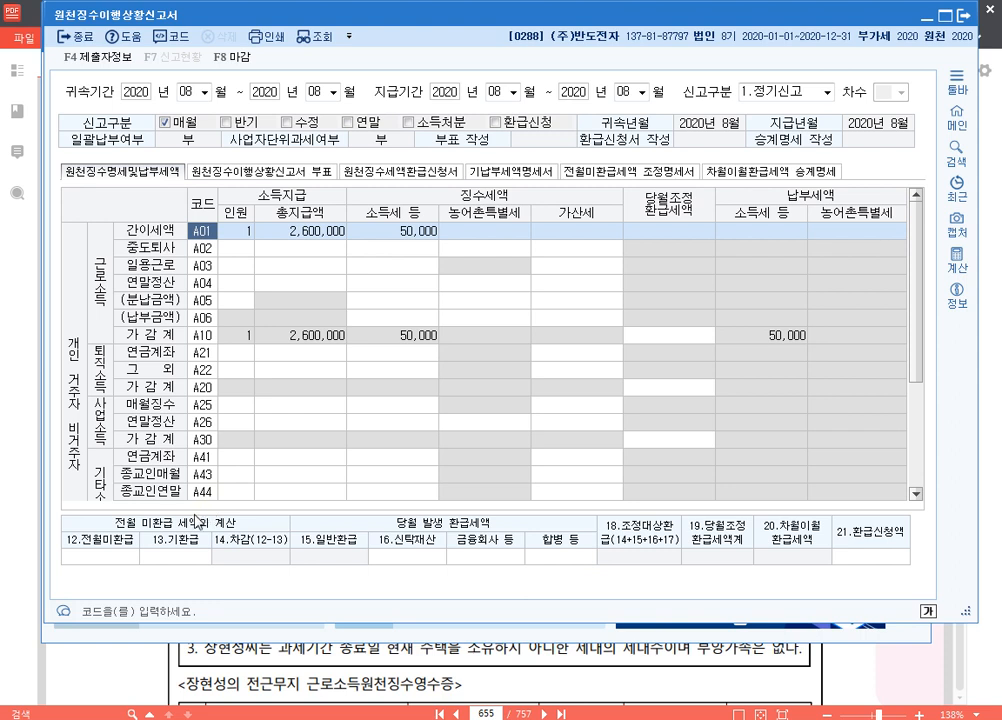
# Step: Enter 300,000 as 12.전월미환급 in the August return, then save the data and close the form
pyautogui.click(111, 558)
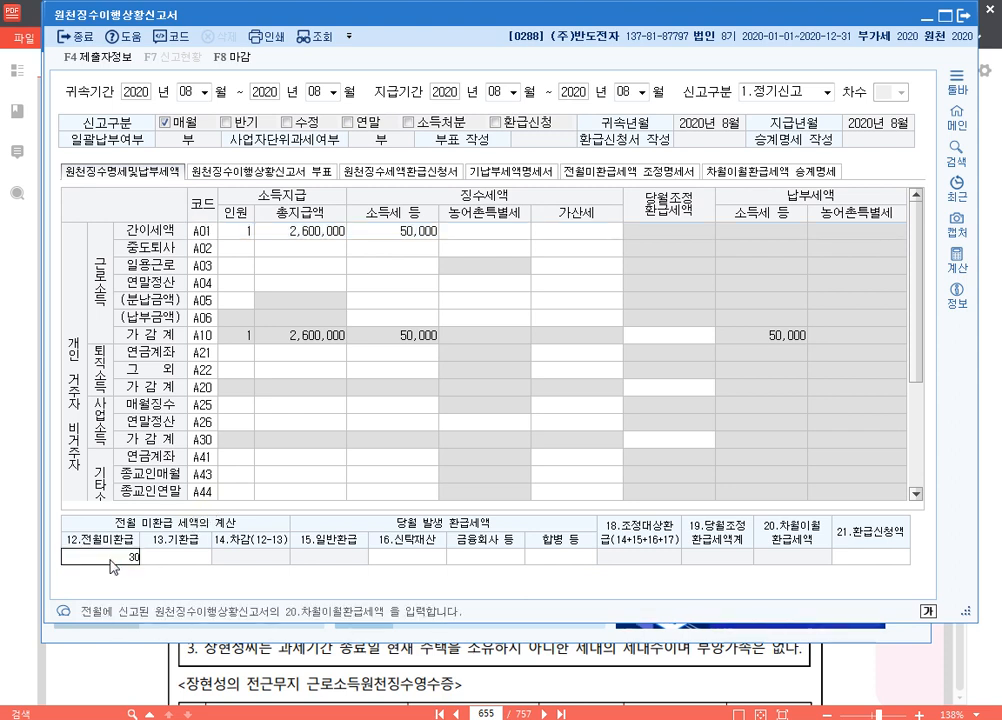
pyautogui.write('3000000')
pyautogui.press('Return')
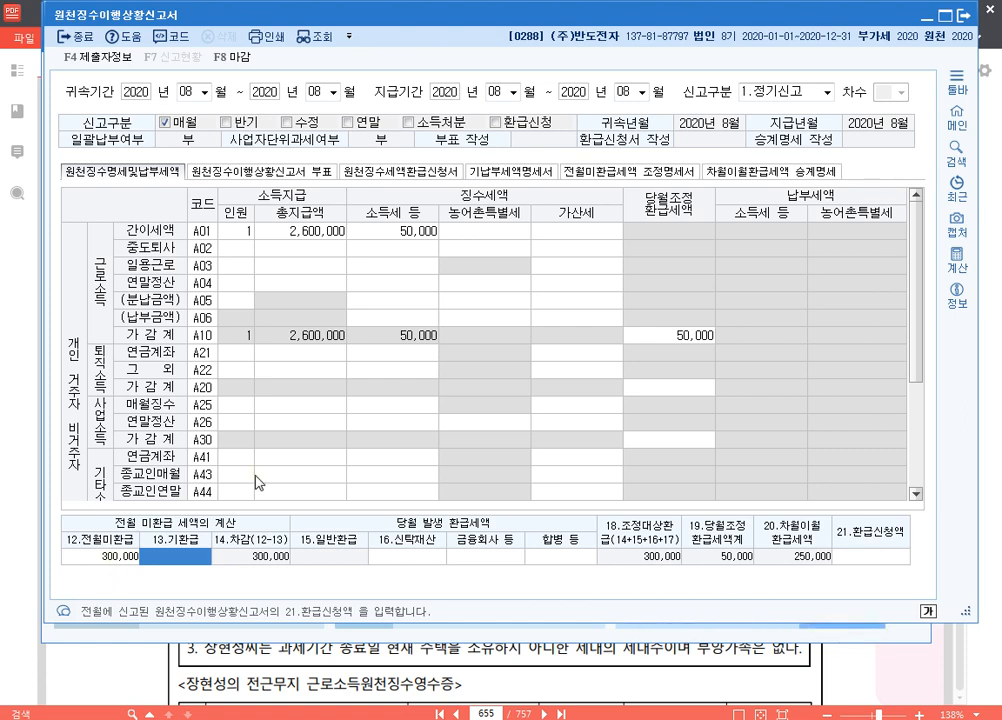
pyautogui.click(963, 16)
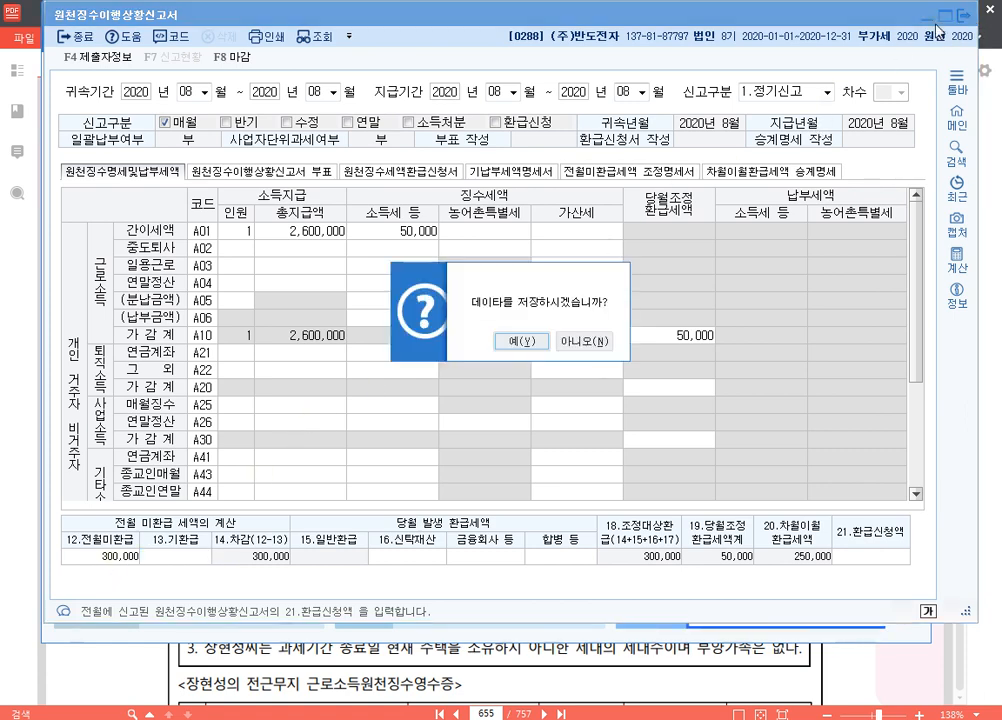
pyautogui.click(518, 342)
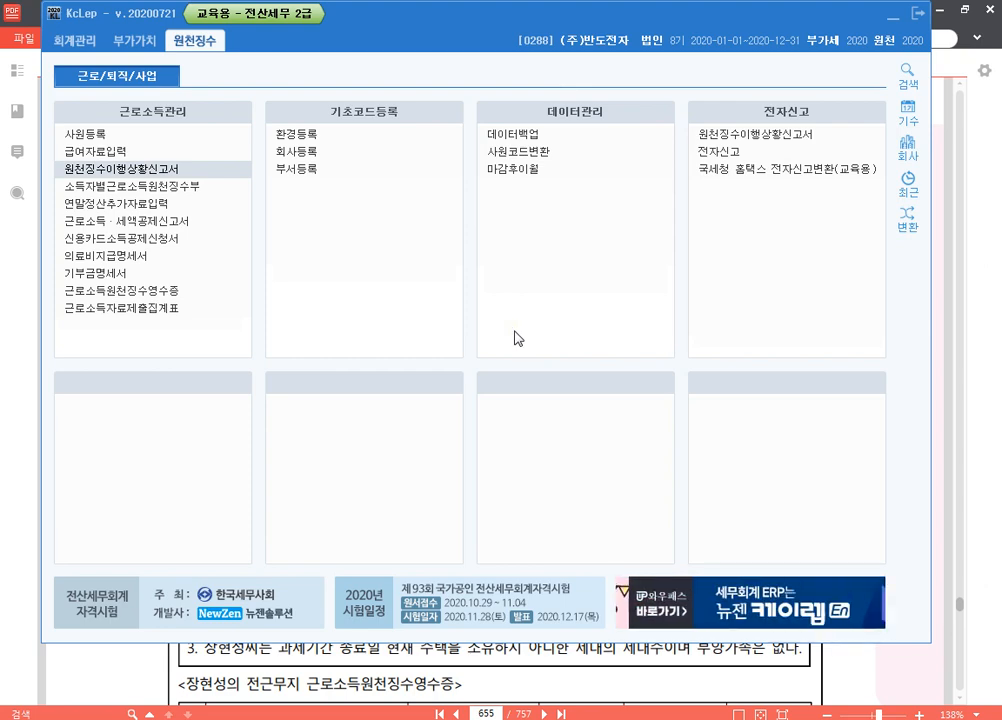
# Step: Switch to the PDF workbook, read 문제5 question [1] on page 644 and return to KcLep
pyautogui.click(938, 373)
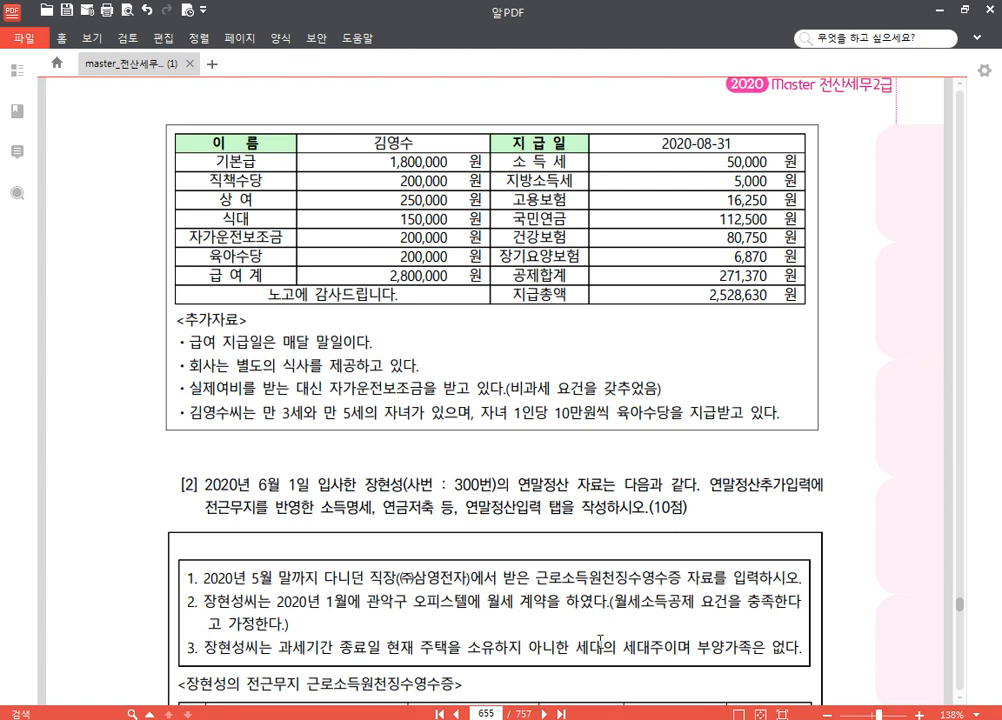
pyautogui.moveTo(500, 711); pyautogui.dragTo(421, 705)
pyautogui.write('644')
pyautogui.press('Return')
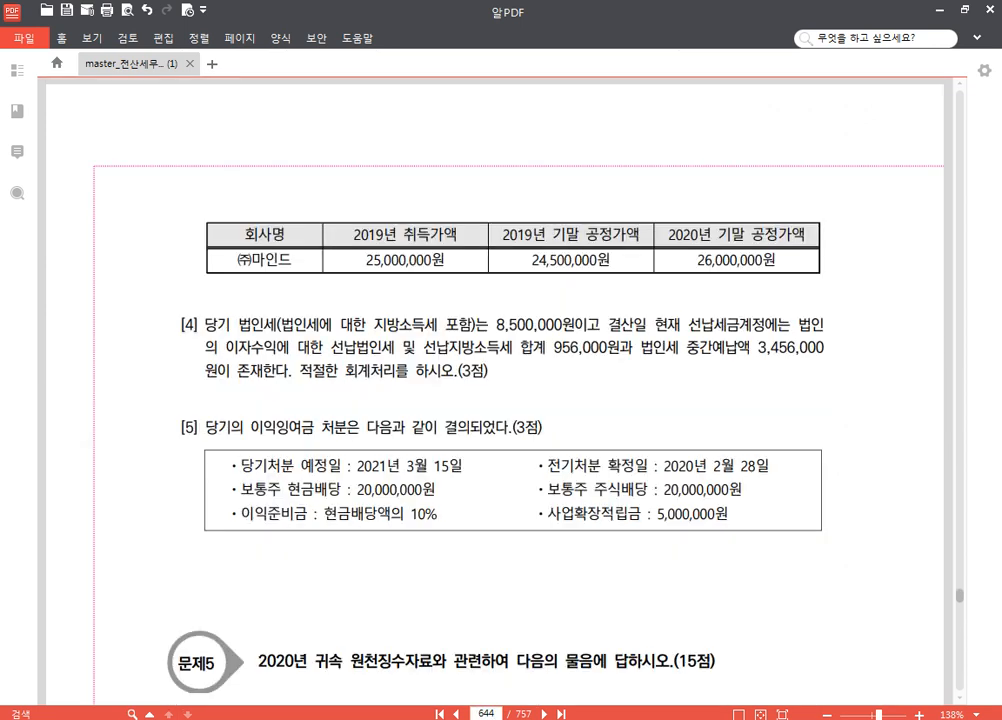
pyautogui.scroll(-4, 588, 291)
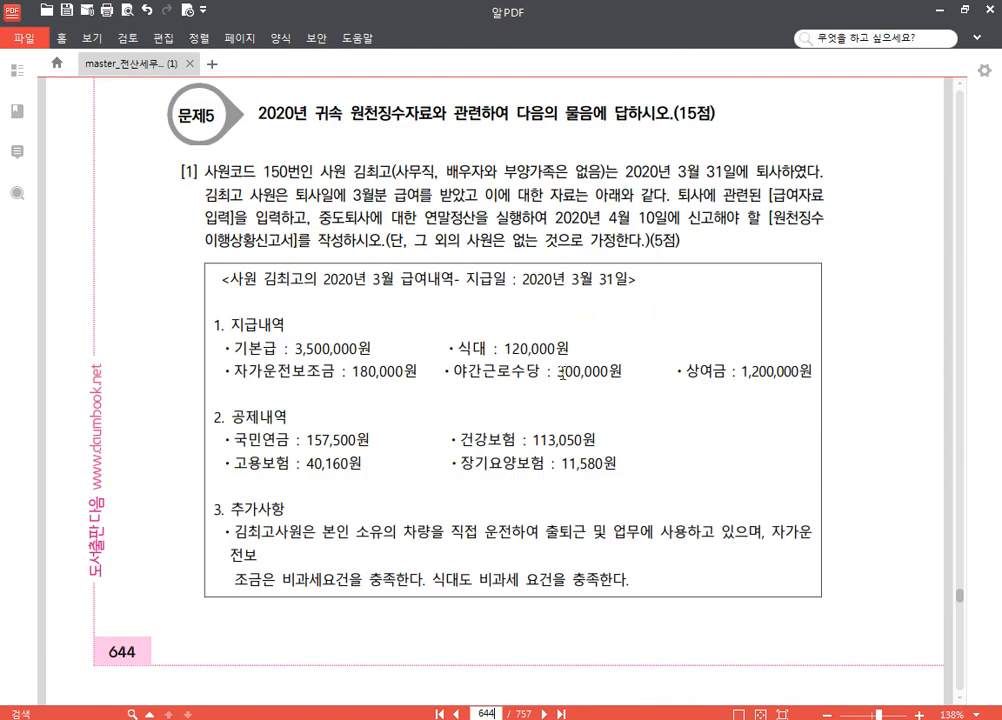
pyautogui.hotkey('alt', 'Tab')
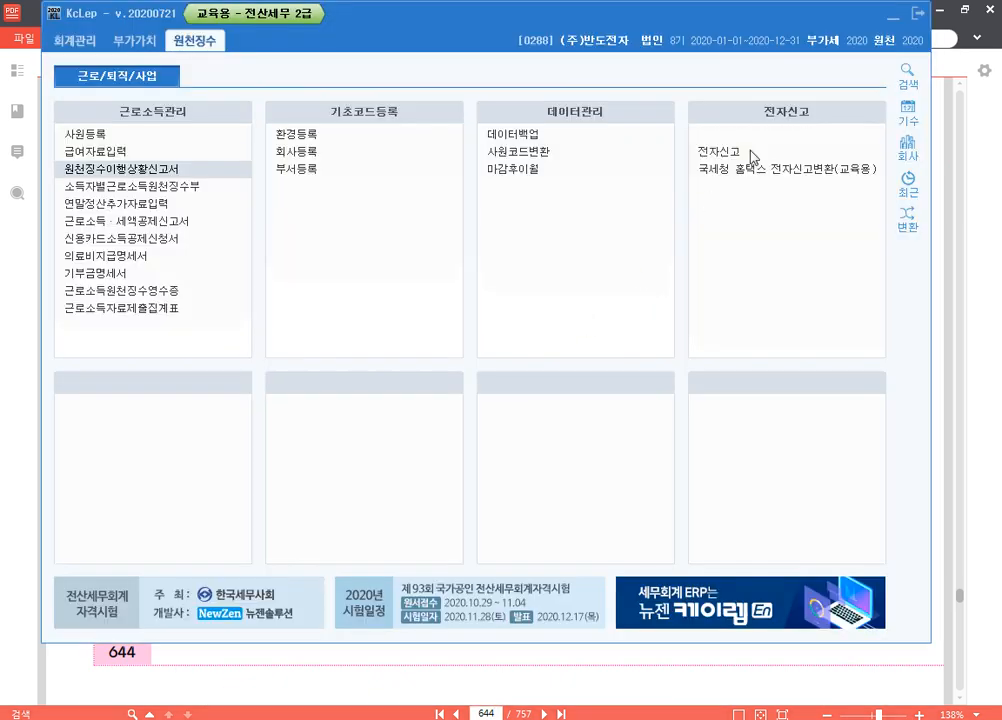
# Step: Change the working company to 0287 (주)미래전자
pyautogui.click(907, 155)
pyautogui.write('287')
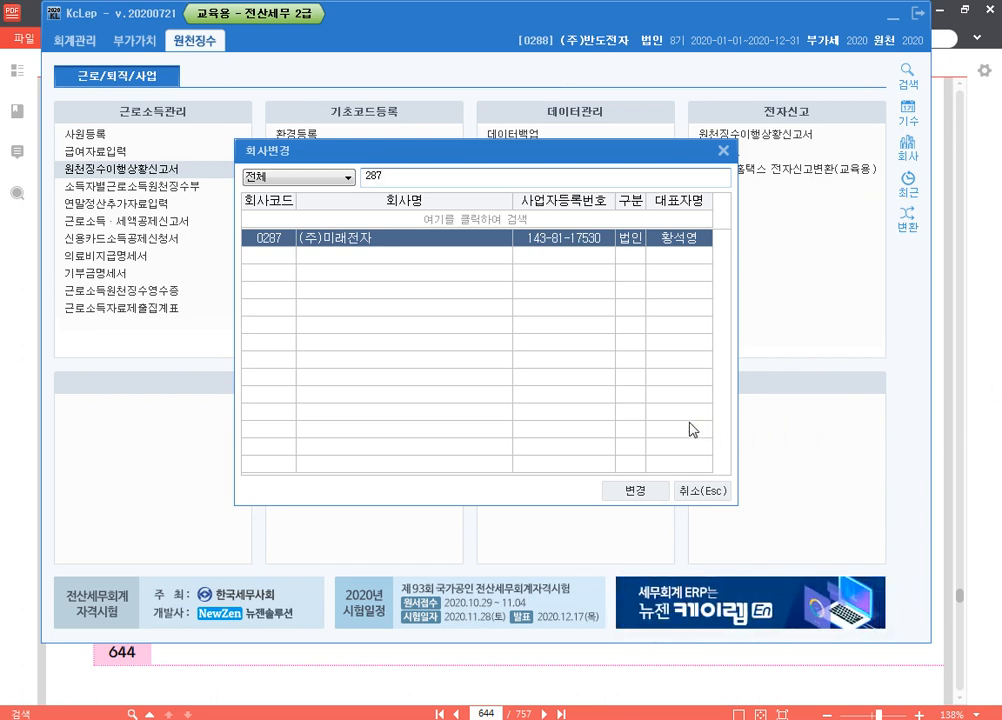
pyautogui.click(636, 490)
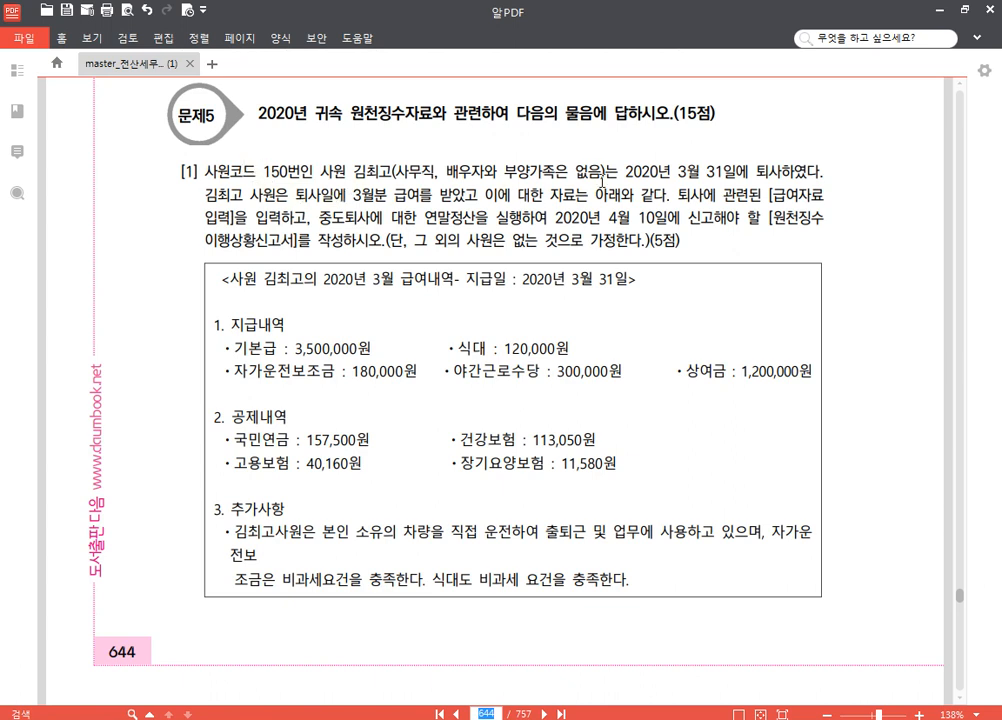
# Step: Highlight "2020년 3월 31일에 퇴사" in question [1] of the PDF workbook and return to KcLep
pyautogui.moveTo(627, 170); pyautogui.dragTo(785, 170)
pyautogui.click(787, 143)
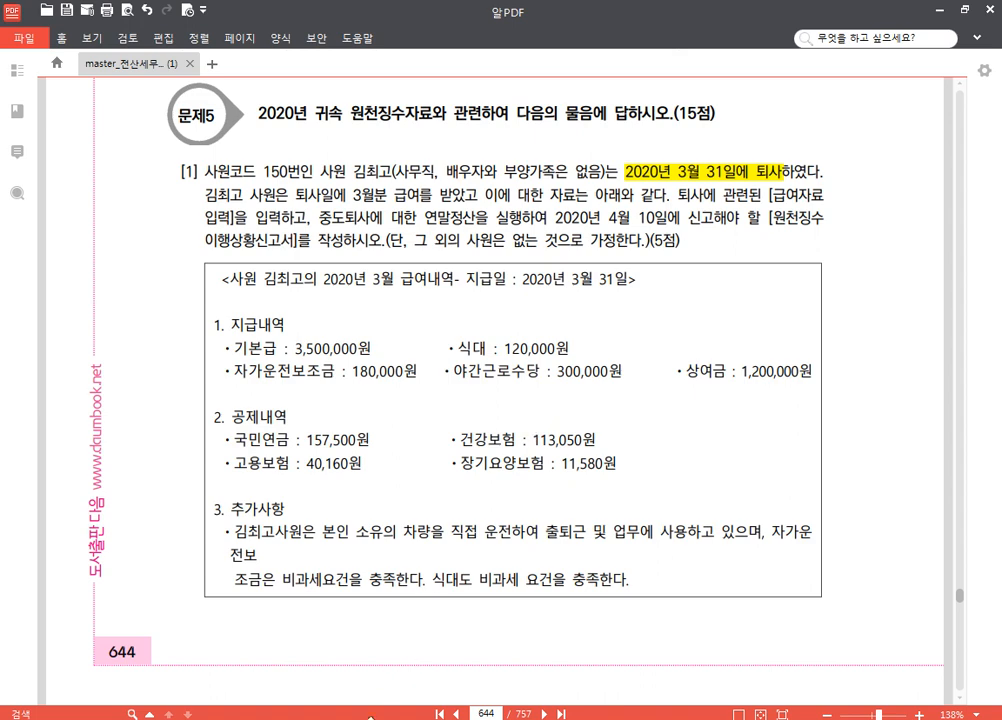
pyautogui.moveTo(364, 718)
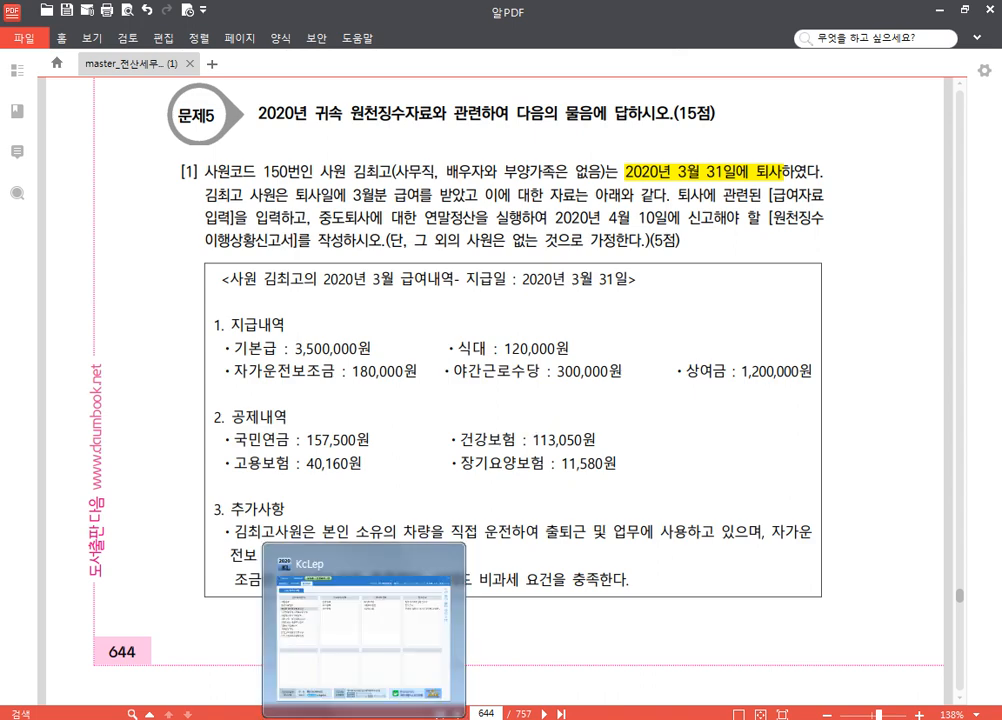
pyautogui.click(362, 620)
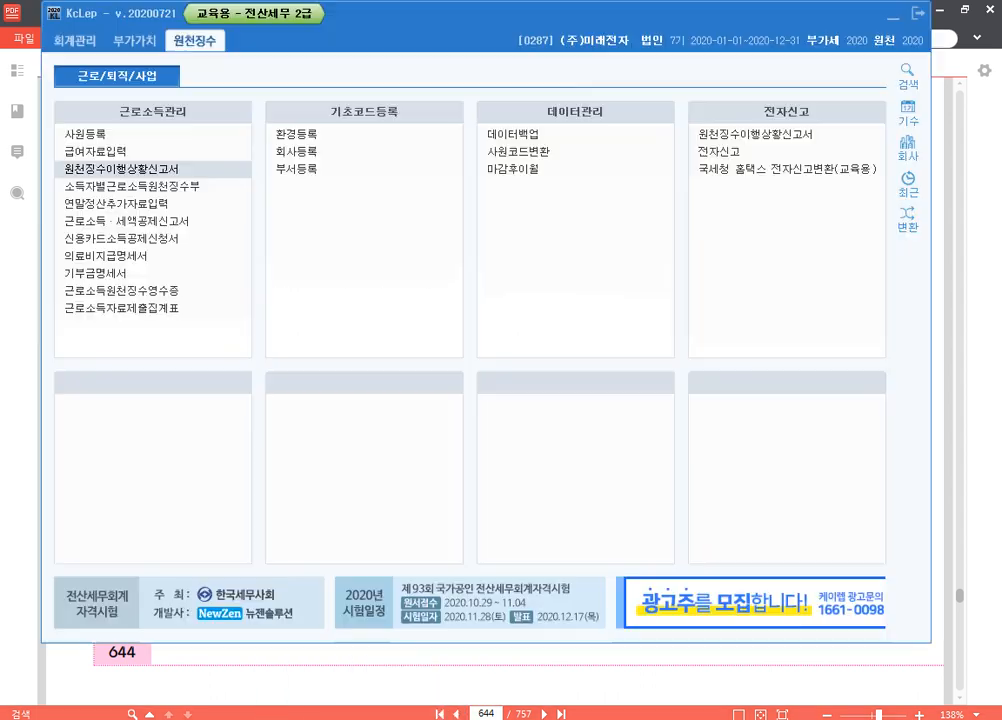
# Step: Open 사원등록 and select the employee with code 150
pyautogui.click(120, 138)
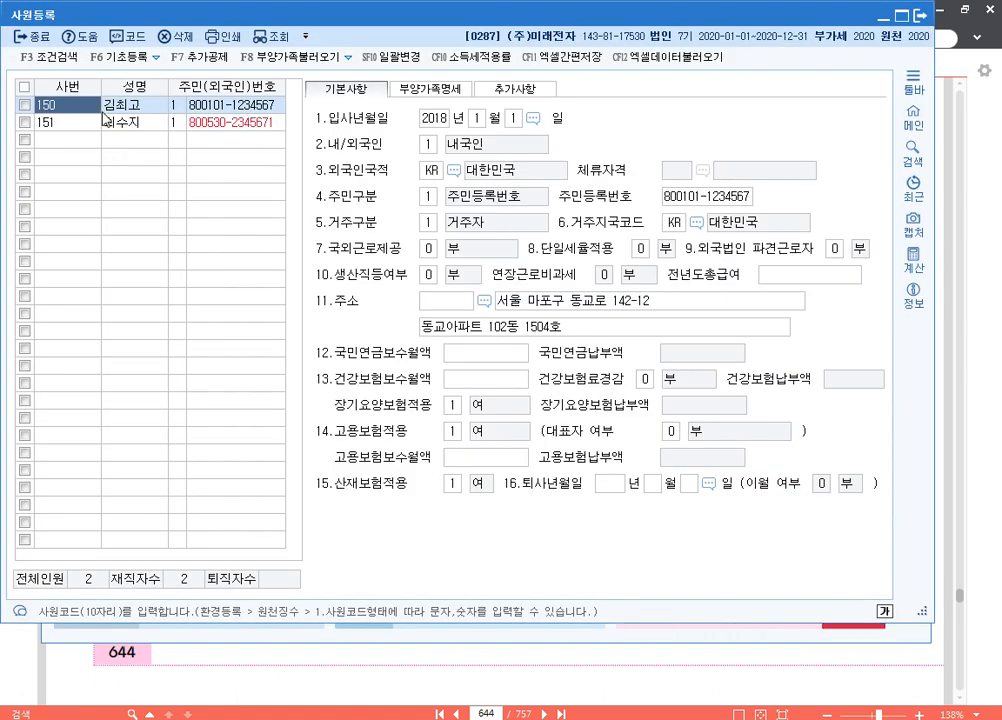
pyautogui.click(103, 112)
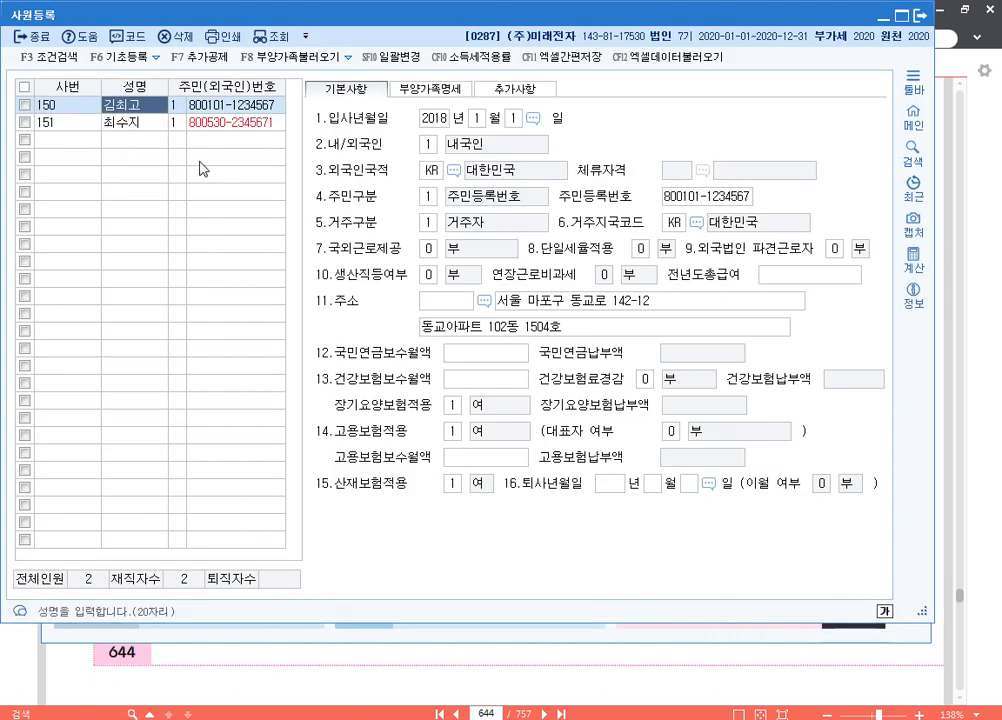
# Step: Outline the 16.퇴사년월일 field with a red screen-pen rectangle and clear the markup
pyautogui.hotkey('ctrl', '2')
pyautogui.moveTo(493, 462)
pyautogui.mouseDown()
pyautogui.moveTo(745, 515)
pyautogui.moveTo(738, 508)
pyautogui.mouseUp()
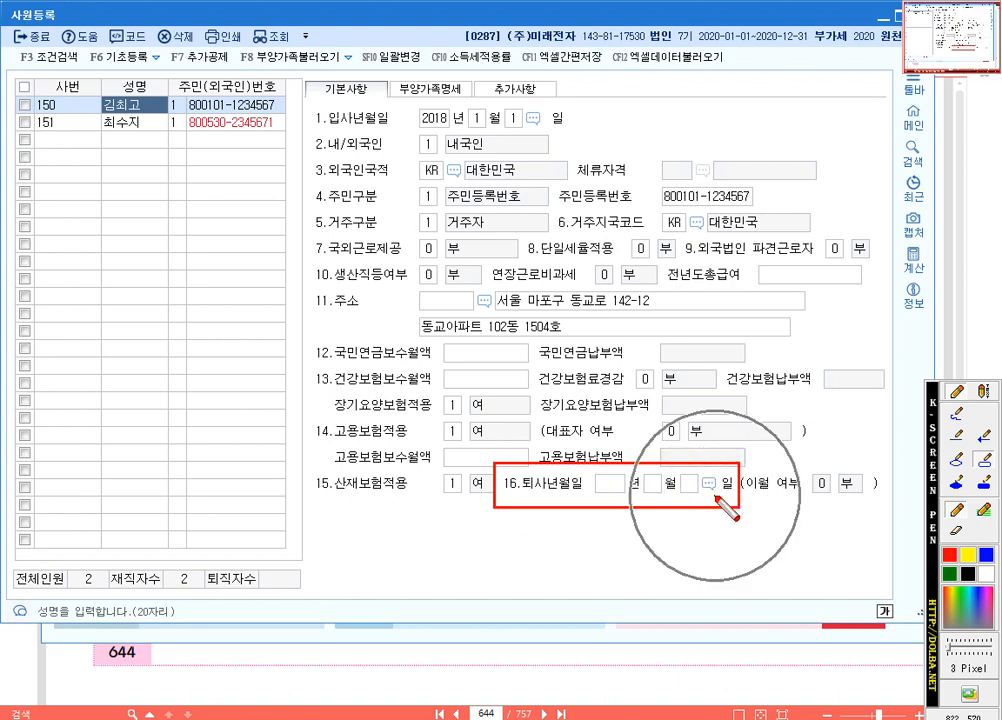
pyautogui.press('ctrl')
pyautogui.press('ctrl')
pyautogui.press('ctrl')
pyautogui.press('ctrl')
pyautogui.press('ctrl')
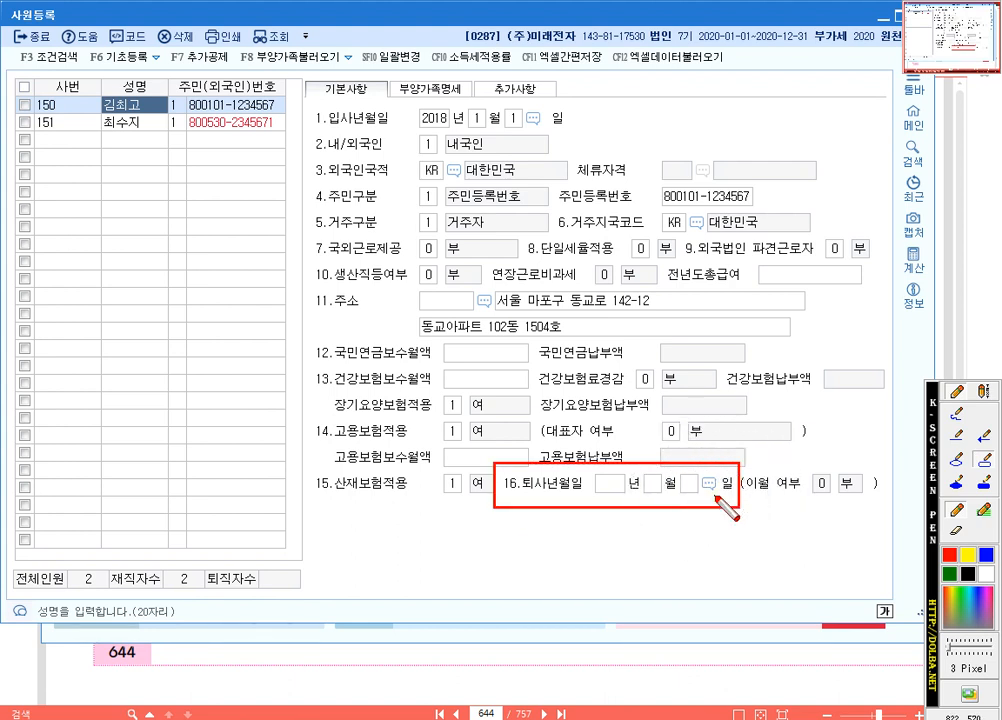
pyautogui.press('ctrl')
pyautogui.press('ctrl')
pyautogui.press('ctrl')
pyautogui.press('ctrl')
pyautogui.press('ctrl')
pyautogui.press('ctrl')
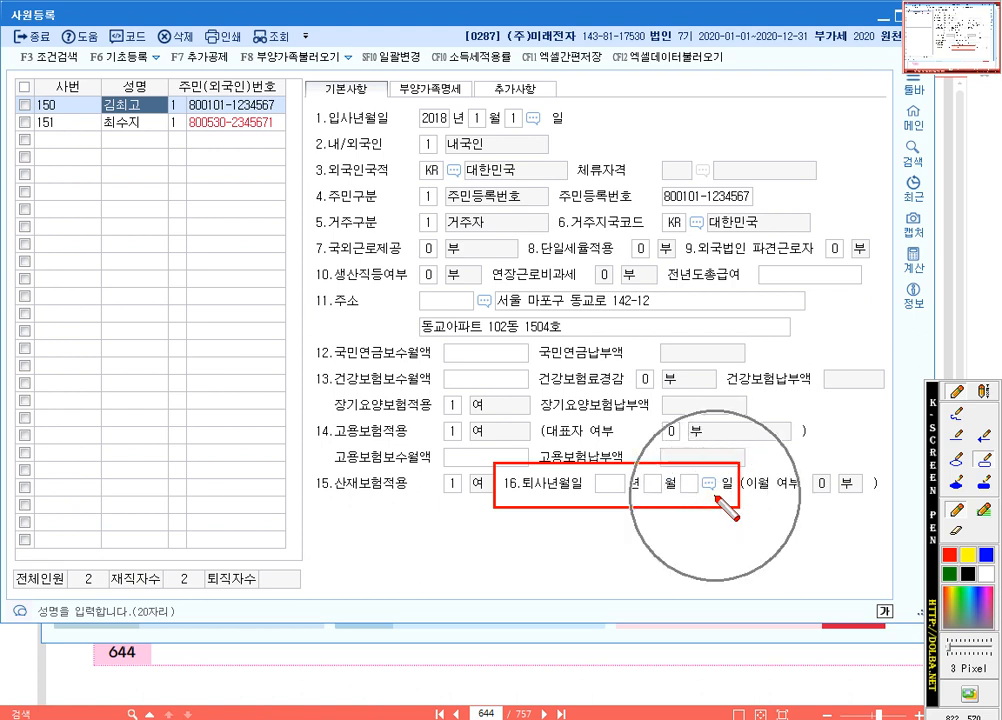
pyautogui.press('Escape')
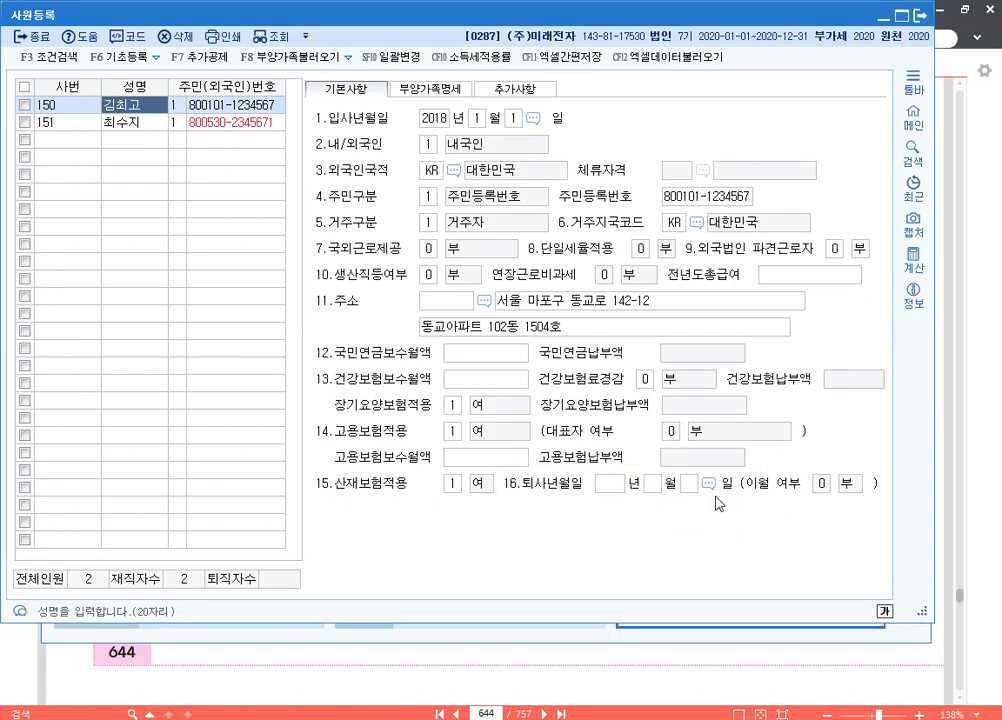
# Step: Set 16.퇴사년월일 of employee 150 to 2020년 3월 31일 and close 사원등록
pyautogui.click(610, 485)
pyautogui.write('2020')
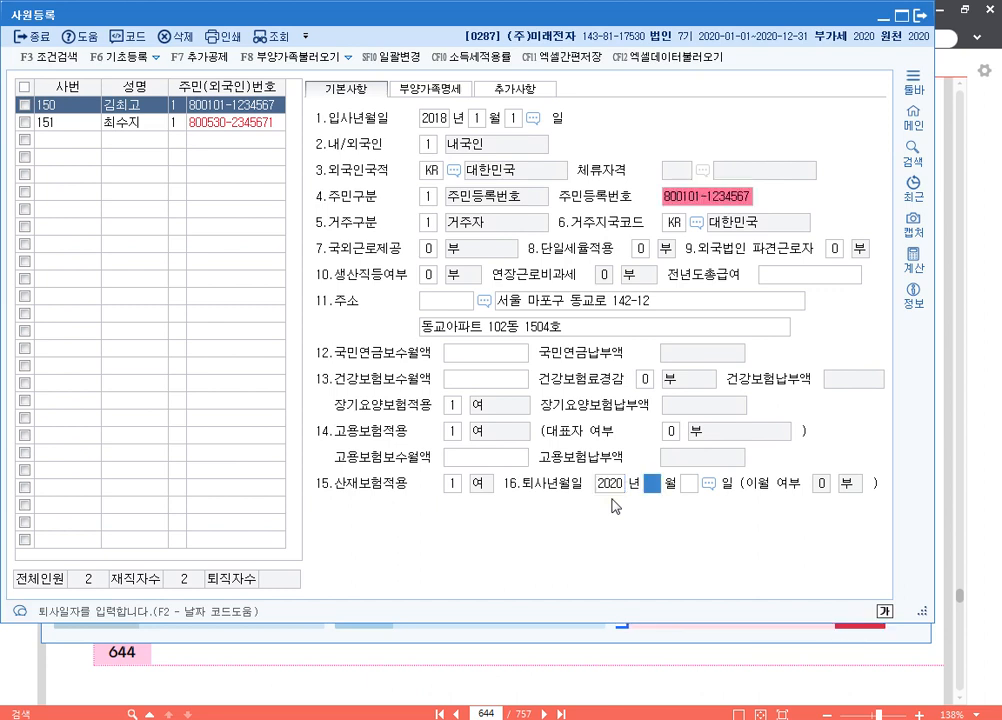
pyautogui.write(' 년 3')
pyautogui.press('Return')
pyautogui.write('31')
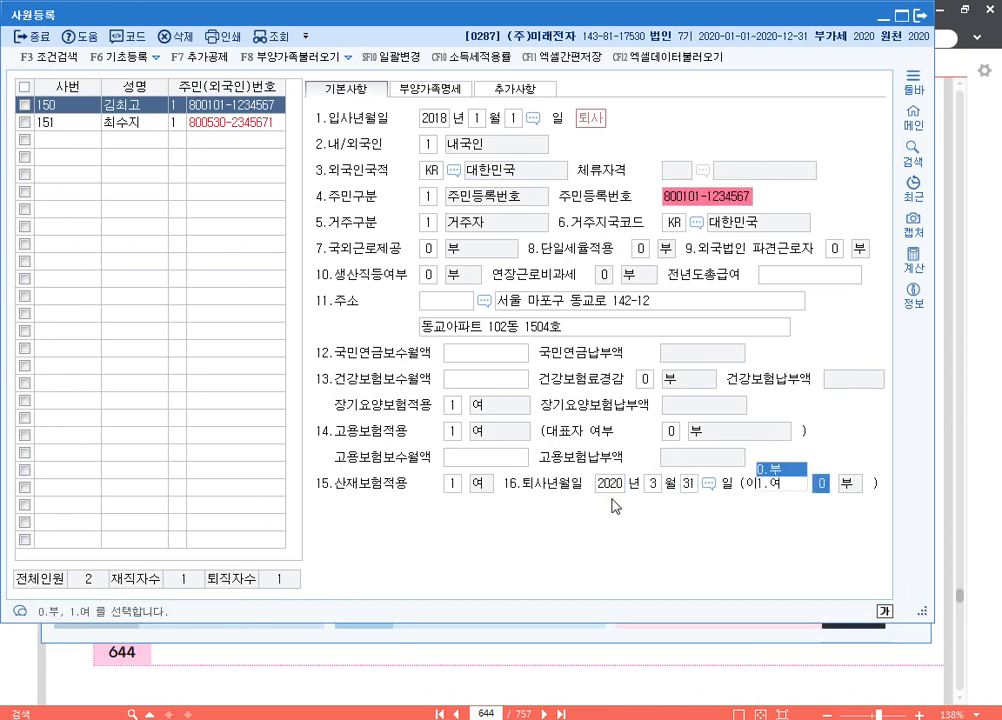
pyautogui.click(616, 487)
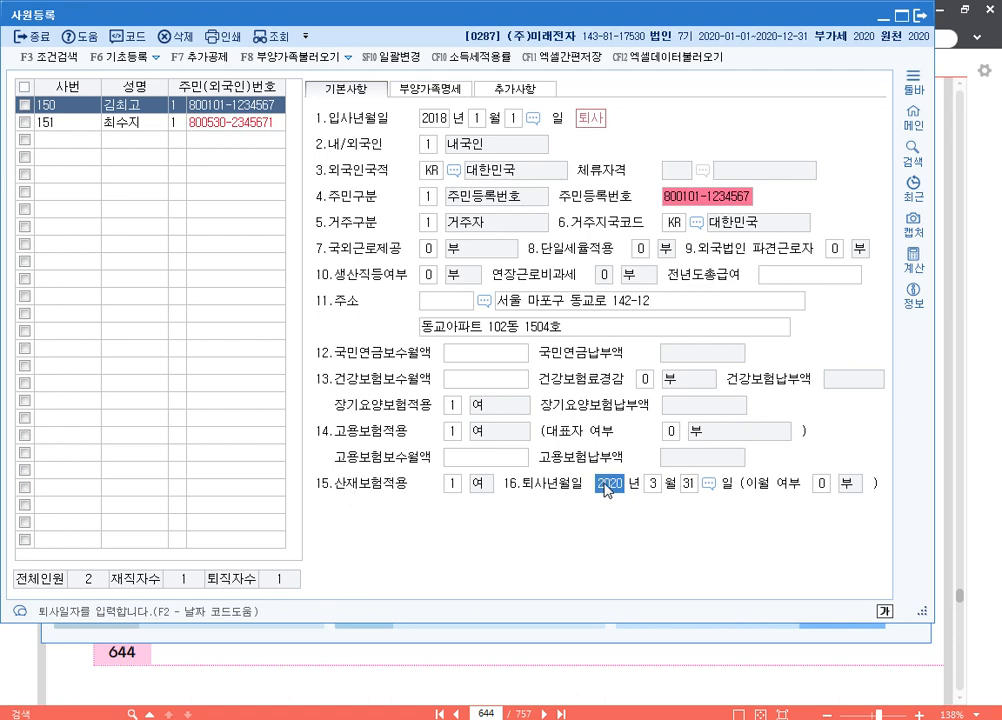
pyautogui.press('ctrl')
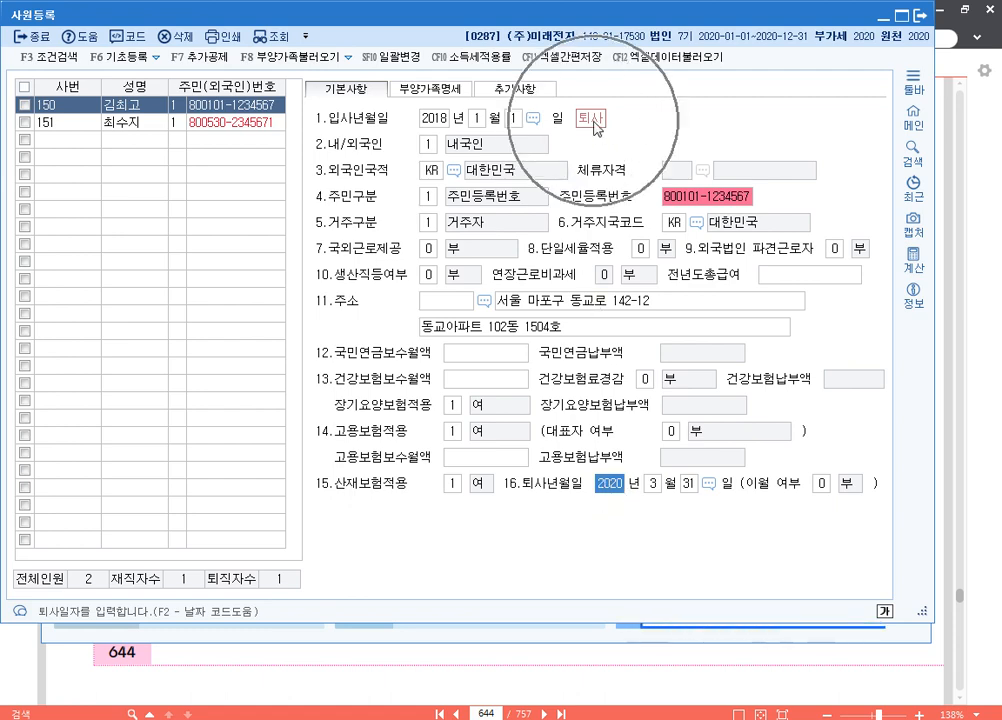
pyautogui.click(918, 18)
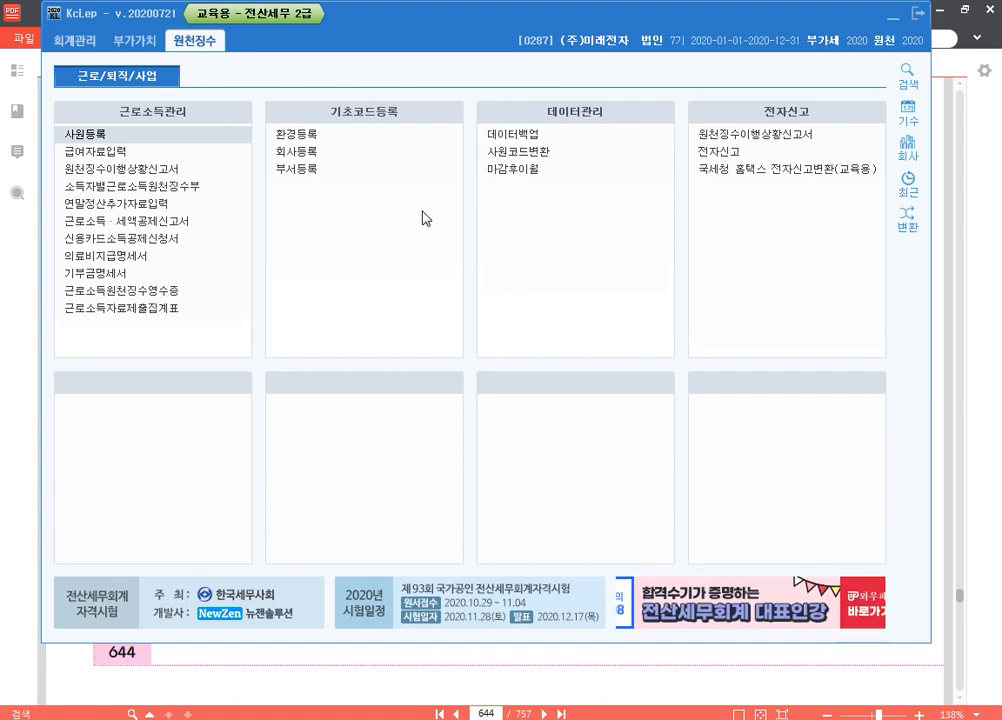
# Step: Open 수당공제등록 from 급여자료입력 and check the March pay items in the PDF workbook
pyautogui.click(127, 153)
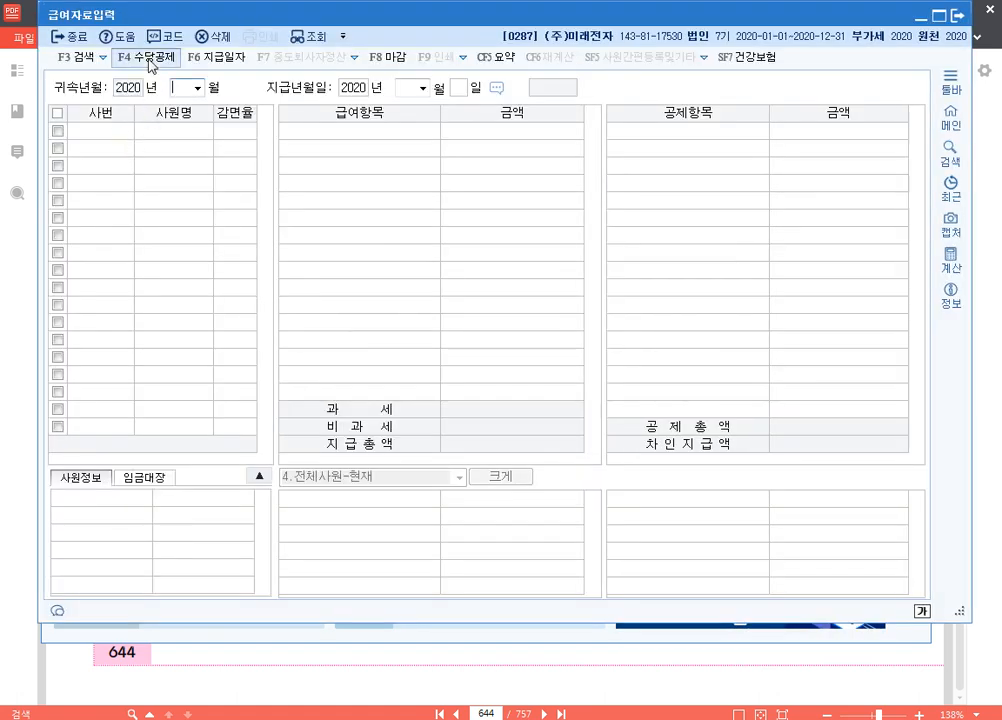
pyautogui.click(118, 50)
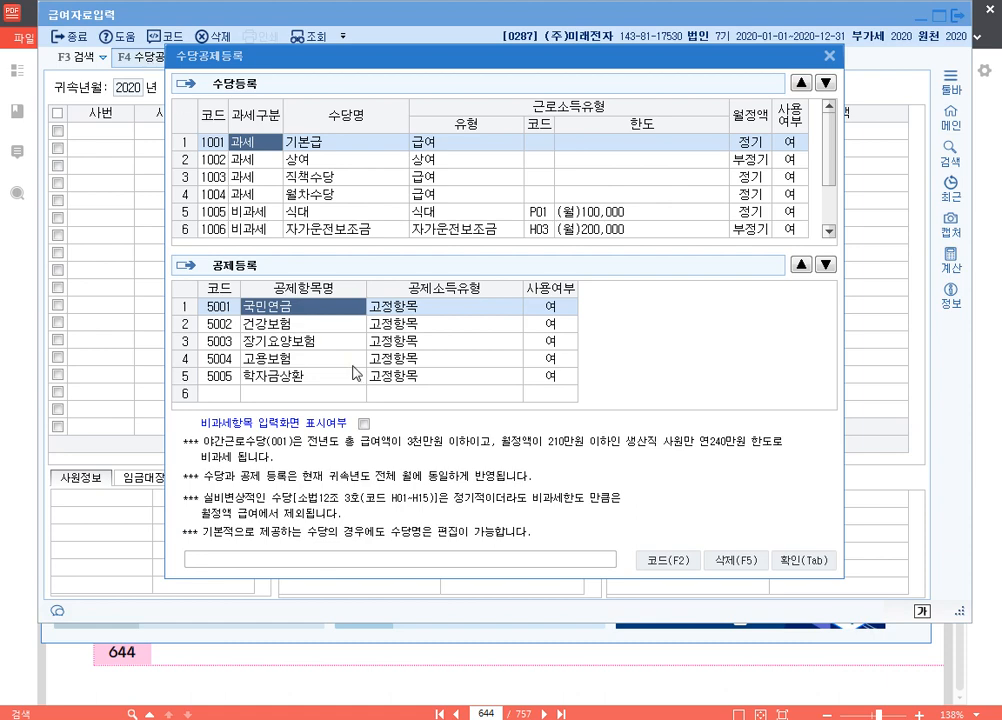
pyautogui.click(549, 680)
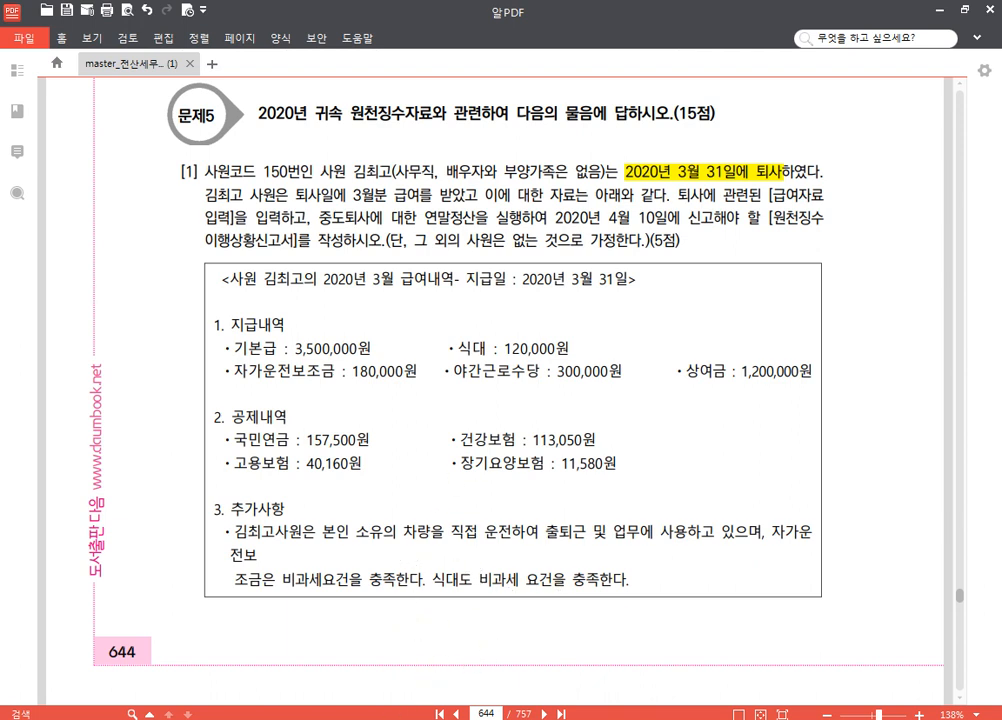
pyautogui.click(393, 630)
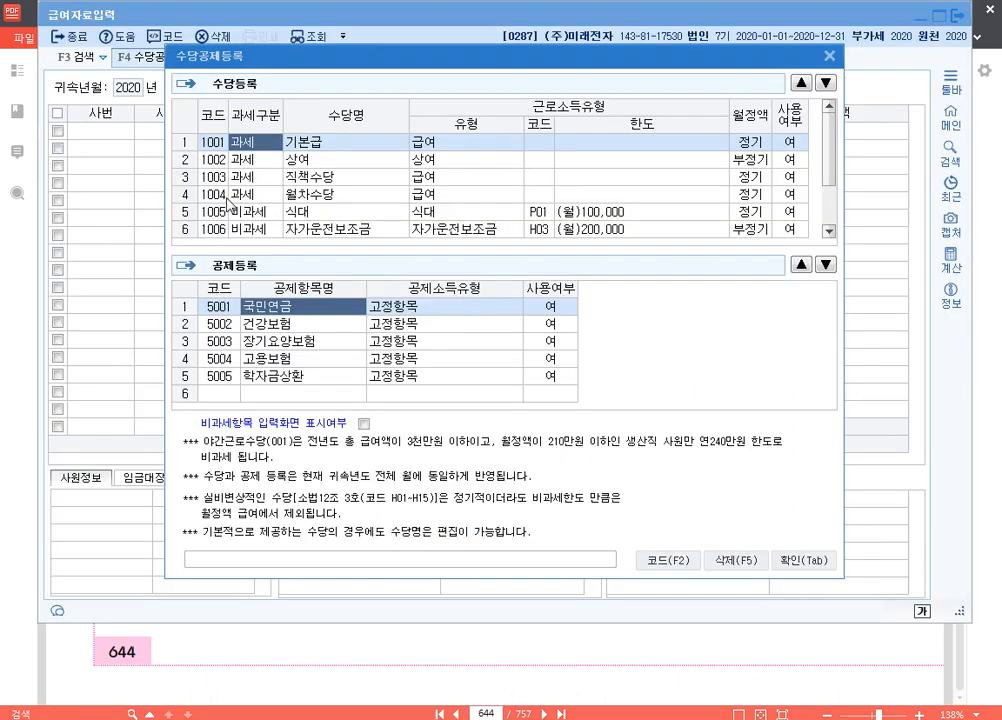
# Step: Move 식대 and 자가운전보조금 up to rows 2 and 3 of the 수당등록 list, below 기본급
pyautogui.click(300, 212)
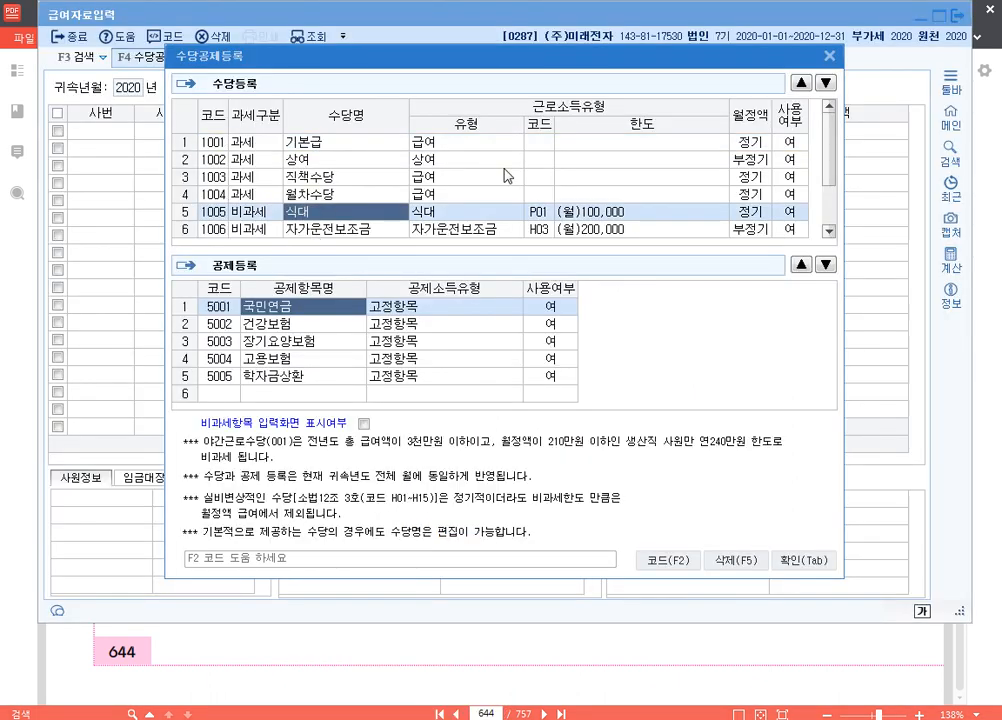
pyautogui.click(801, 82)
pyautogui.click(801, 82)
pyautogui.click(801, 82)
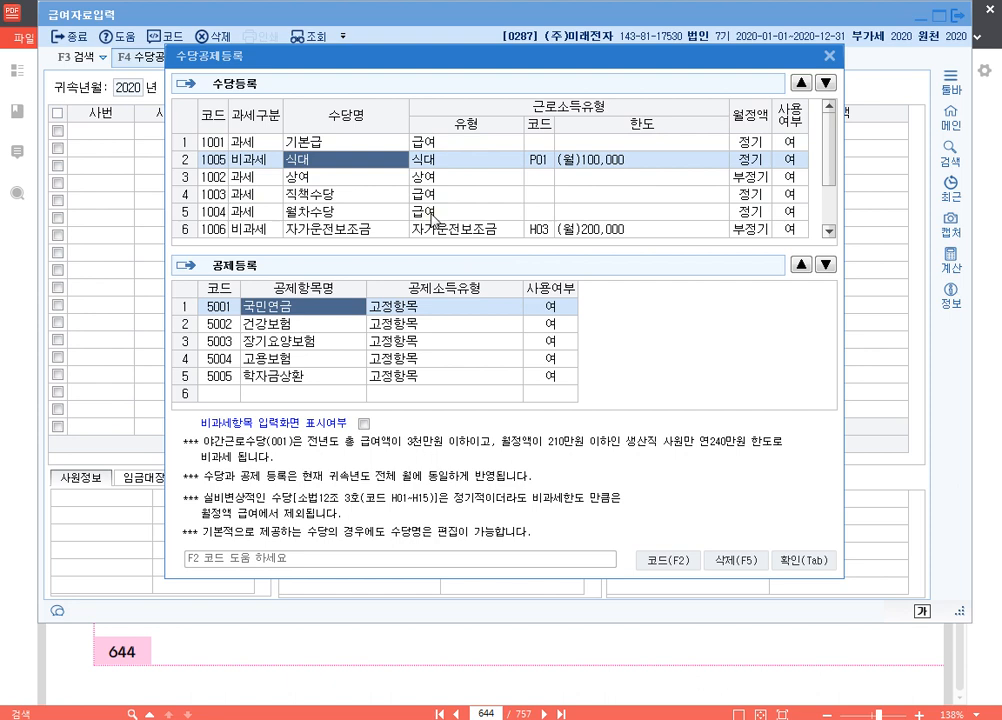
pyautogui.click(318, 229)
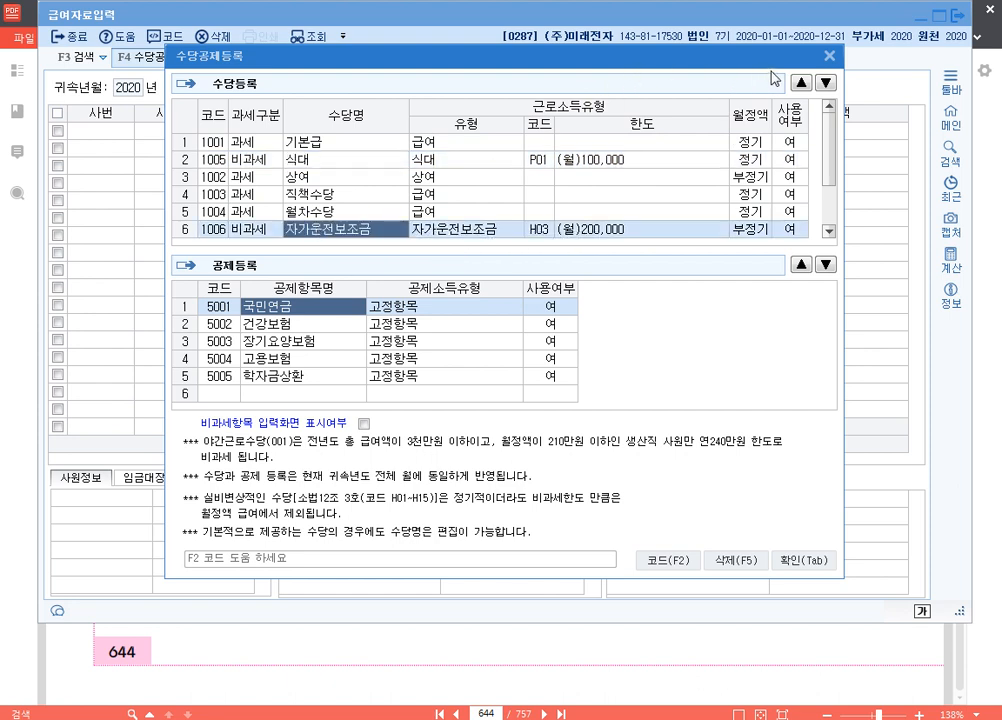
pyautogui.click(801, 82)
pyautogui.click(801, 82)
pyautogui.click(801, 82)
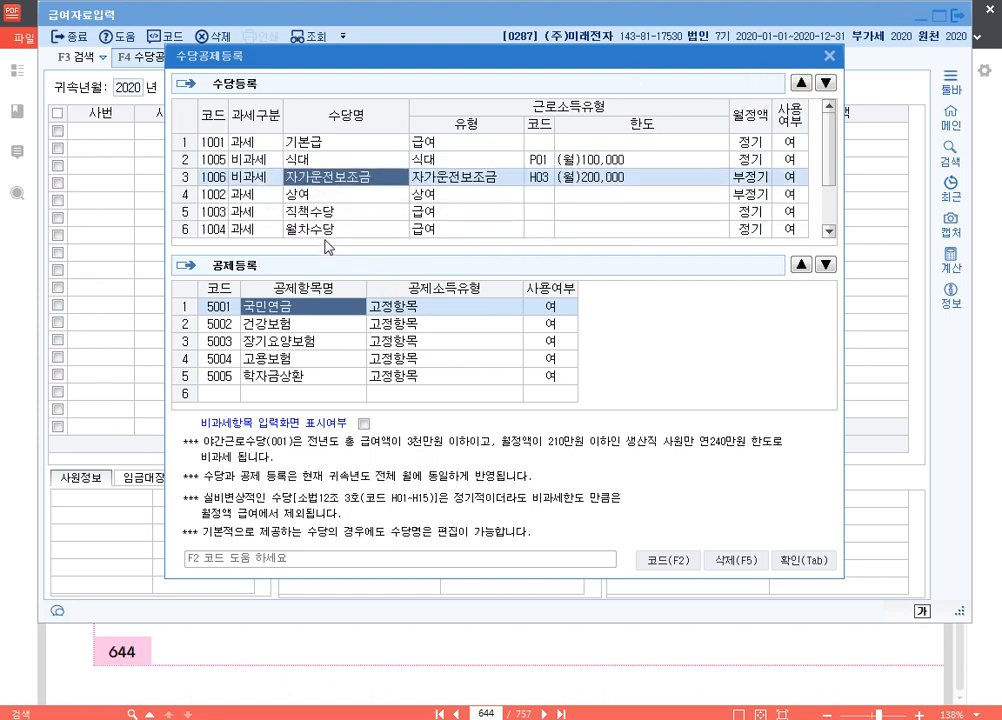
# Step: Move 야간근로수당 up to row 4 of the 수당등록 list, directly below 자가운전보조금
pyautogui.scroll(-1, 318, 234)
pyautogui.click(319, 211)
pyautogui.click(801, 82)
pyautogui.click(801, 82)
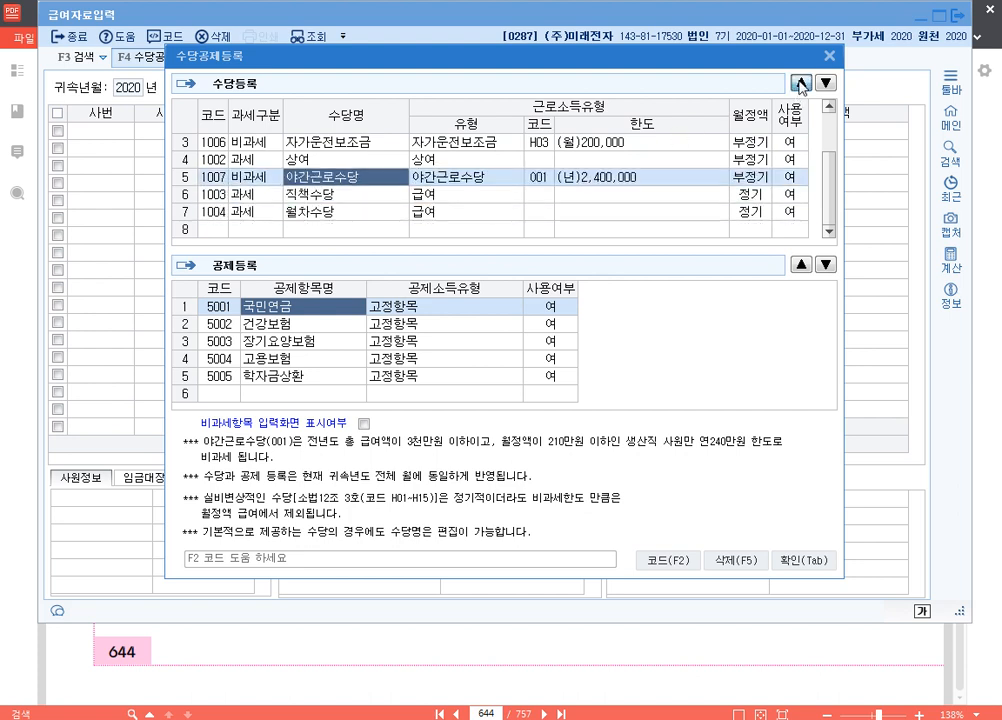
pyautogui.click(801, 82)
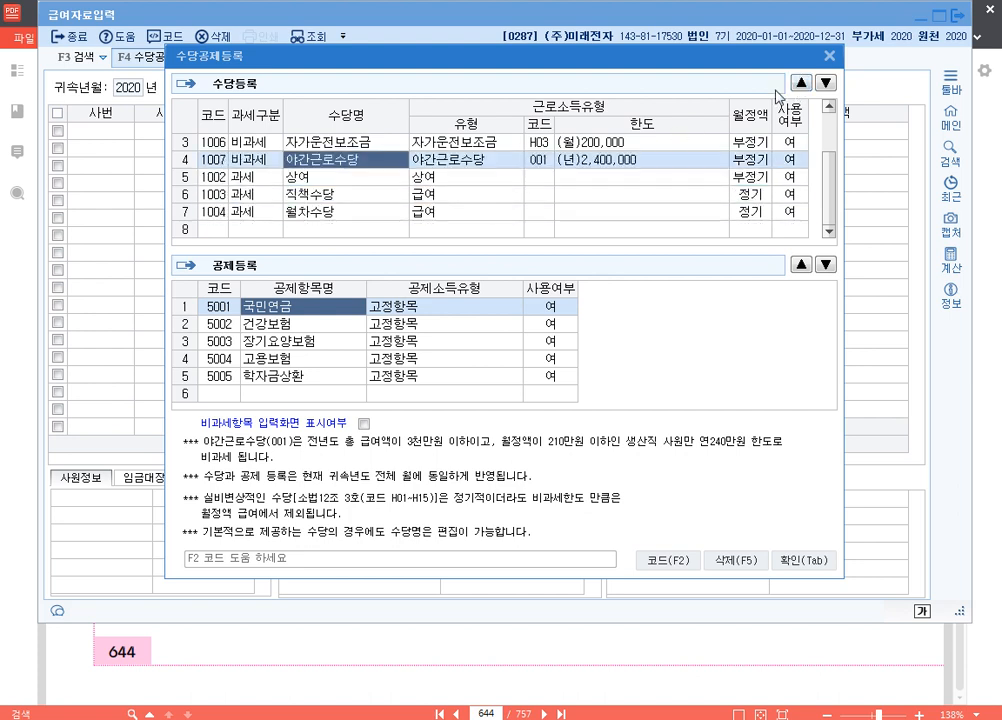
# Step: Rename the allowance 상여 (code 1002) as 상여금
pyautogui.click(327, 177)
pyautogui.write('상여금')
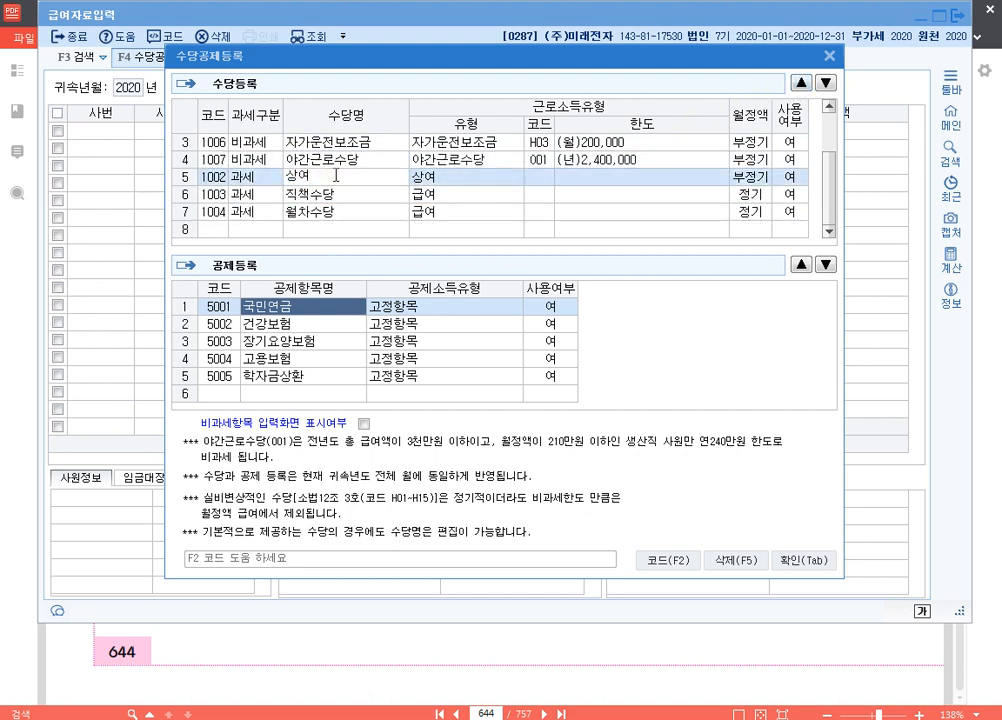
pyautogui.press('Return')
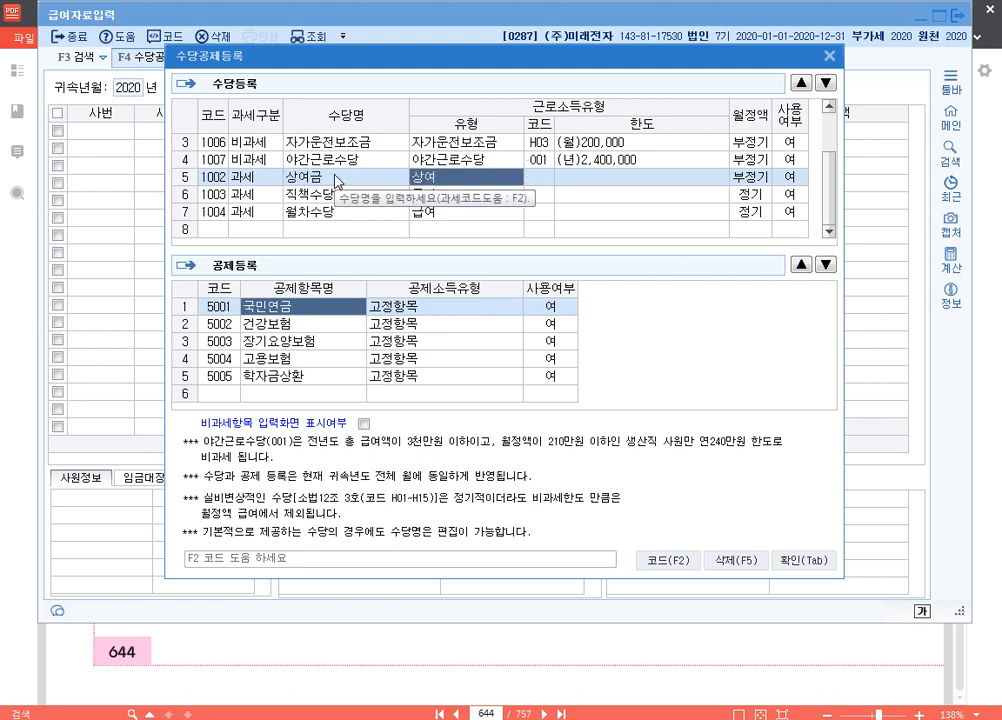
# Step: Try to set 사용여부 of 직책수당 to 부, then confirm and close 수당공제등록
pyautogui.click(783, 194)
pyautogui.click(752, 180)
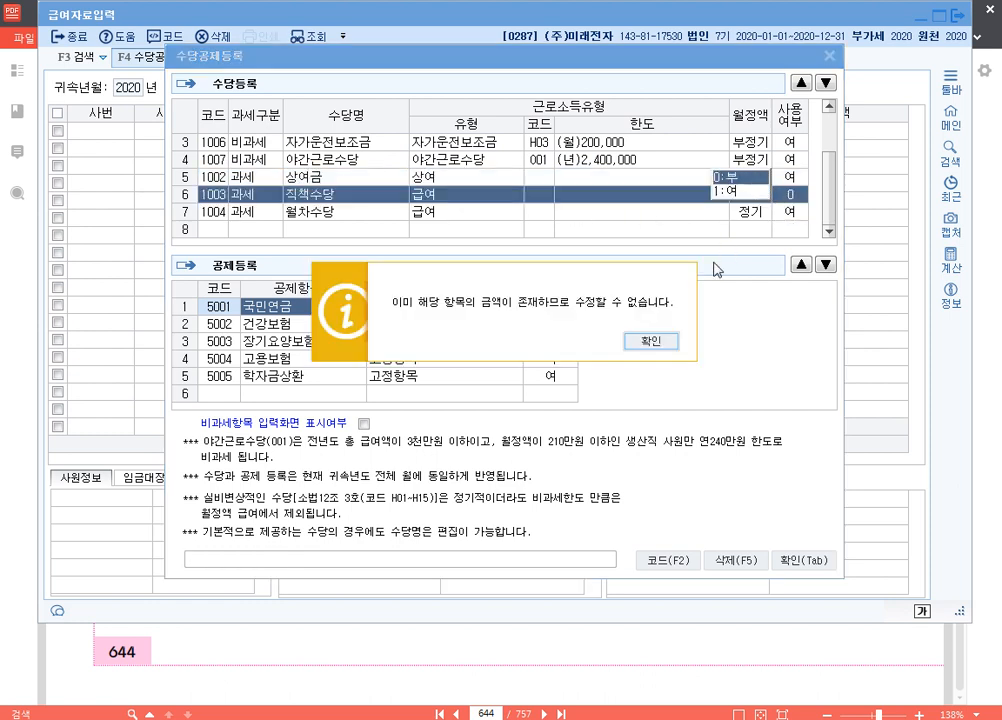
pyautogui.click(651, 341)
pyautogui.scroll(1, 413, 216)
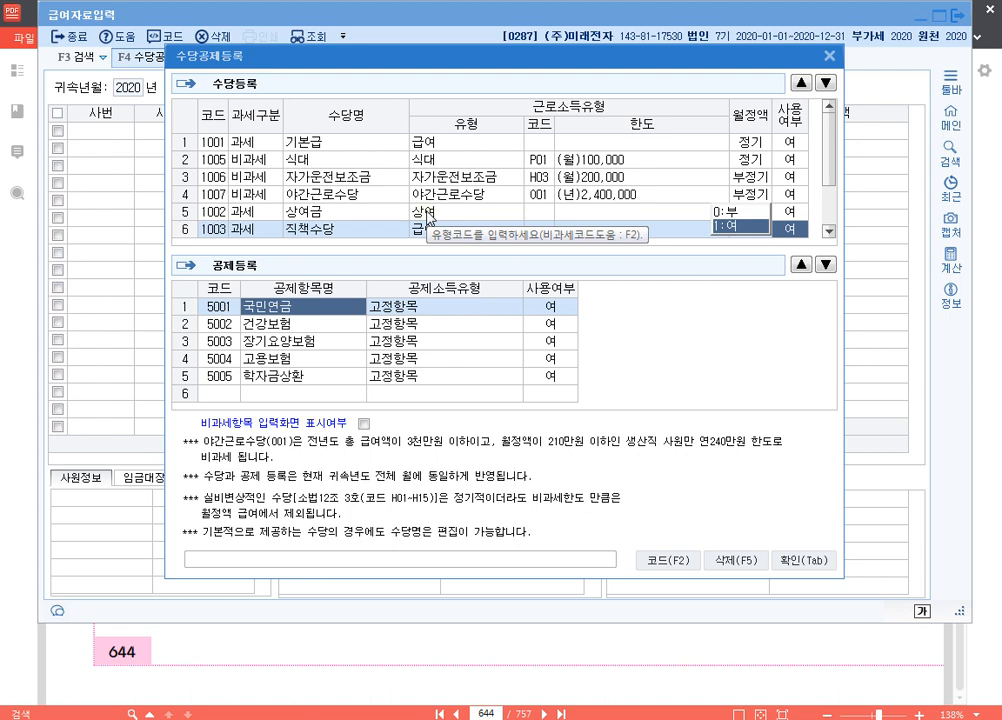
pyautogui.click(815, 561)
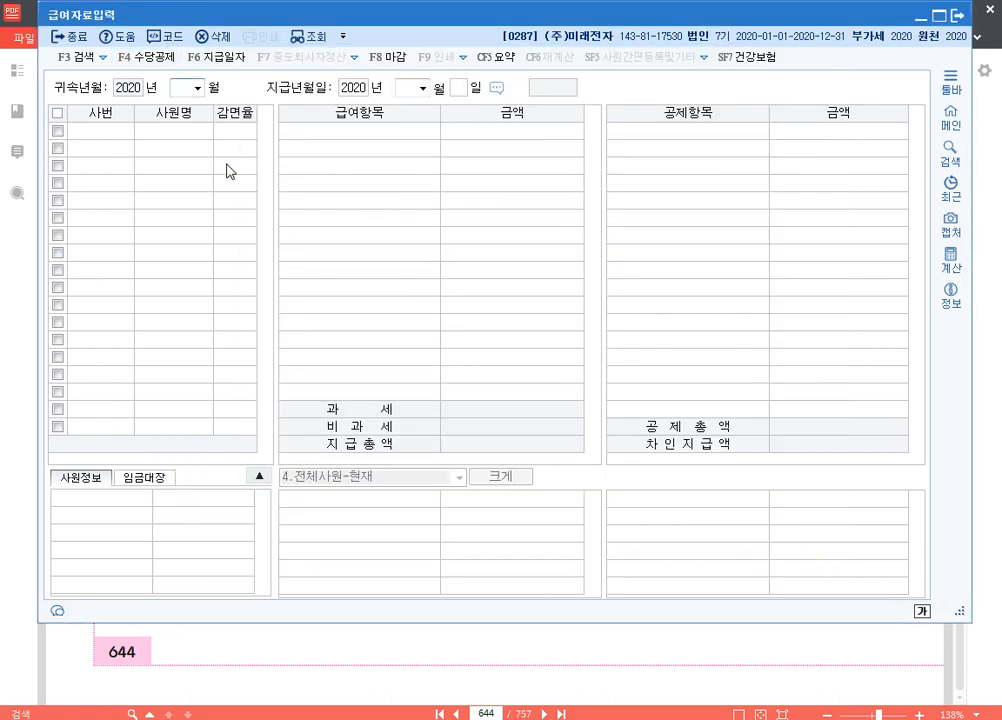
# Step: Load the payroll for 귀속년월 March 2020 with the 지급년월일 set to 31 March 2020
pyautogui.write('3')
pyautogui.press('Return')
pyautogui.press('Return')
pyautogui.press('Return')
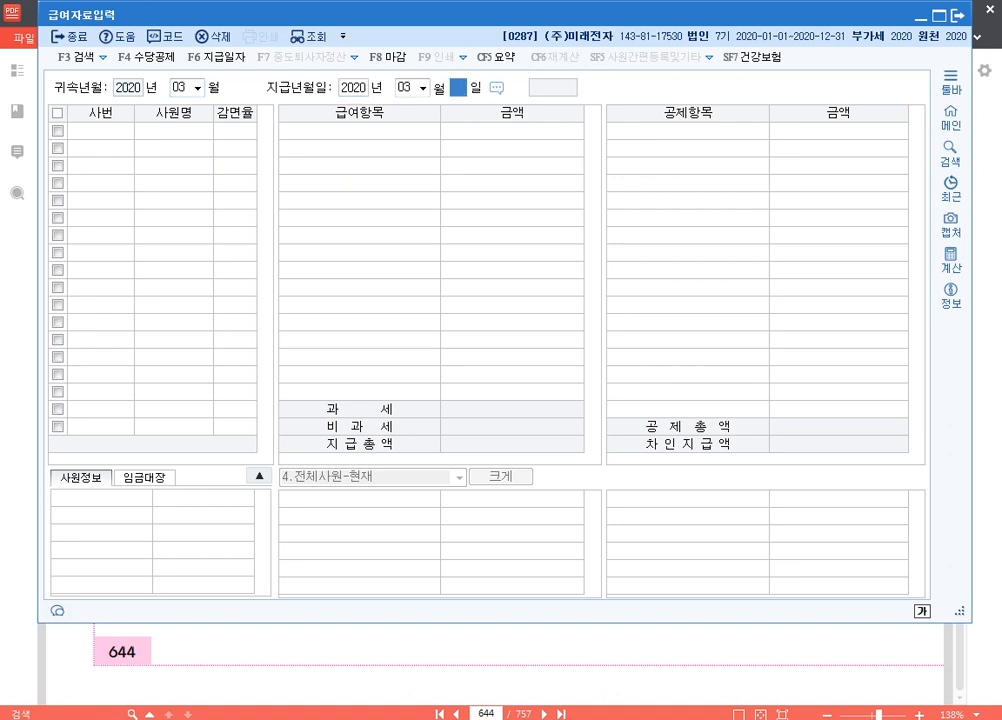
pyautogui.write('31')
pyautogui.press('Return')
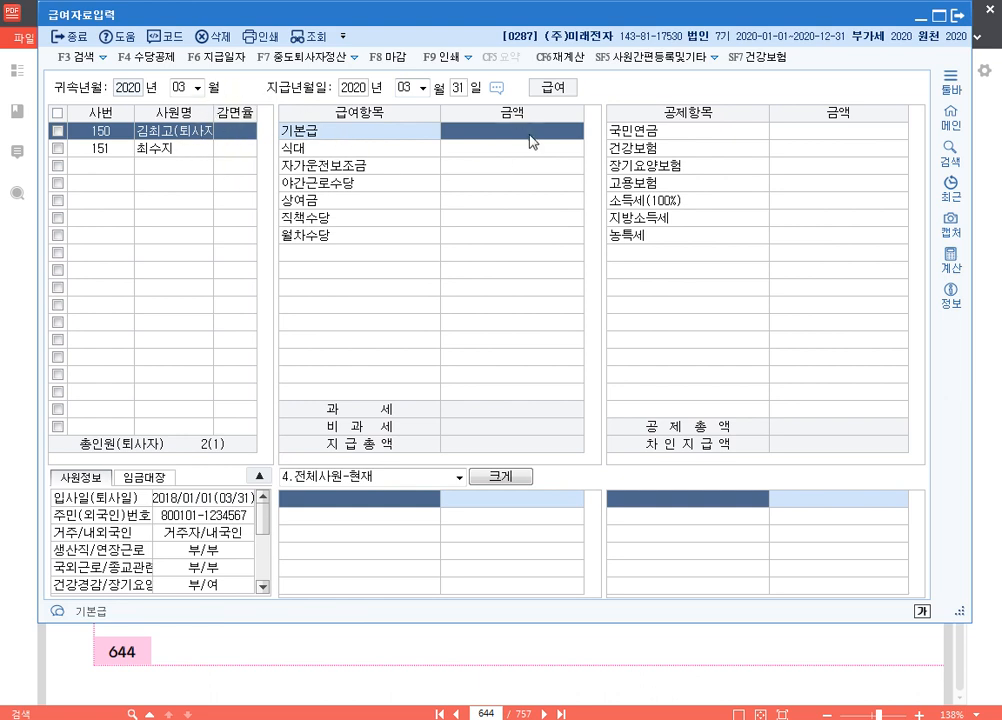
# Step: Enter employee 150's March pay: 기본급 3,500,000, 식대 120,000 and 자가운전보조금 180,000
pyautogui.write('3500000')
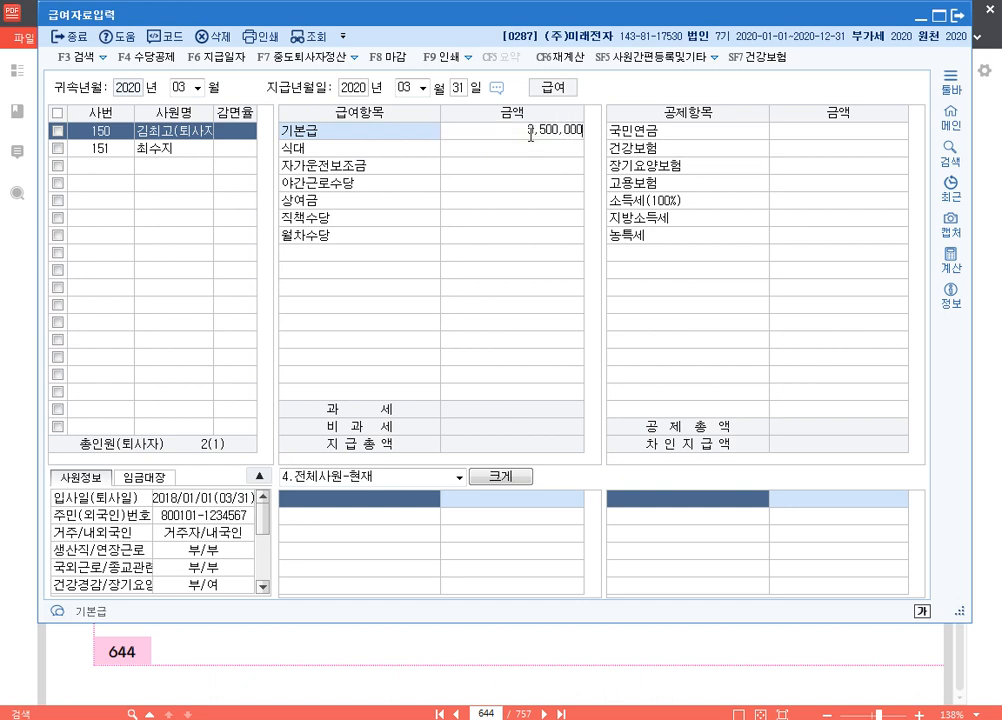
pyautogui.press('Return')
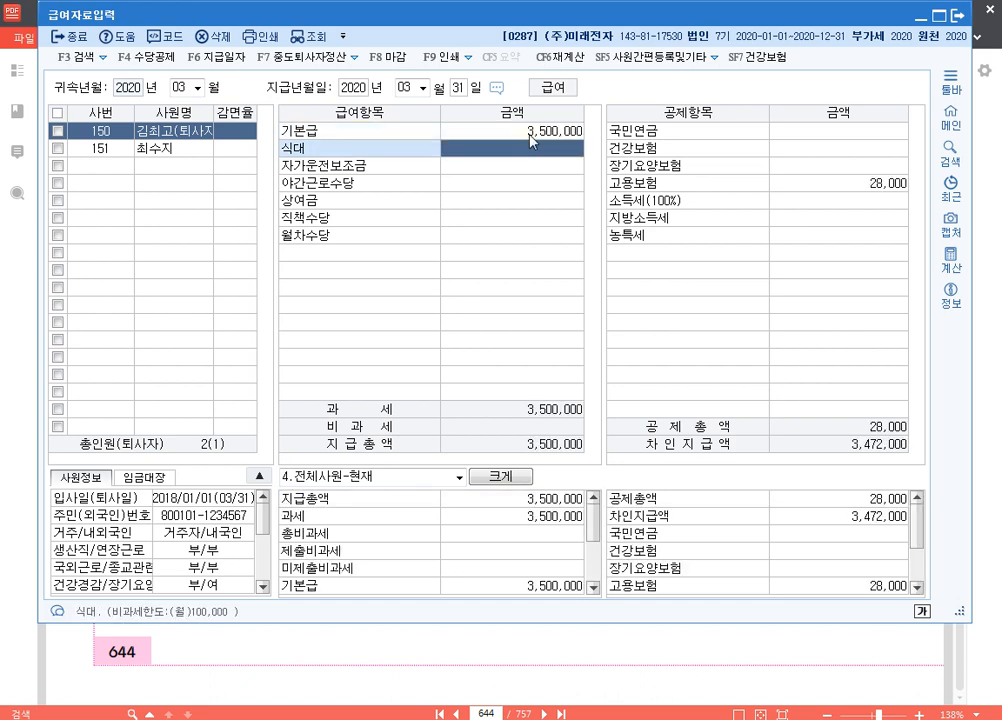
pyautogui.write('1200000')
pyautogui.press('Return')
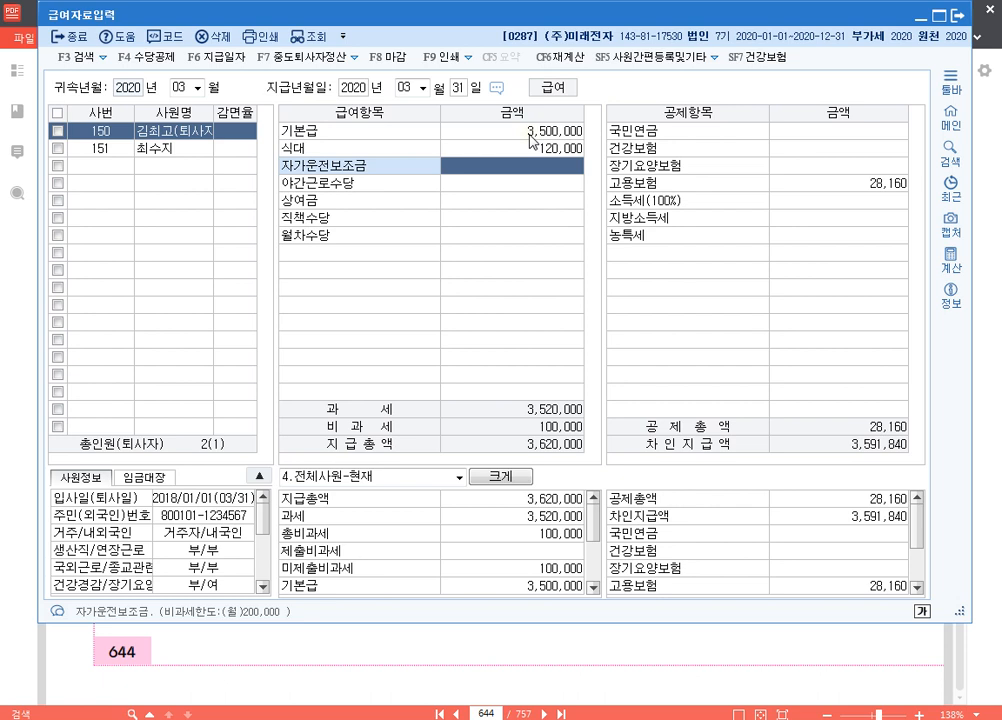
pyautogui.write('180')
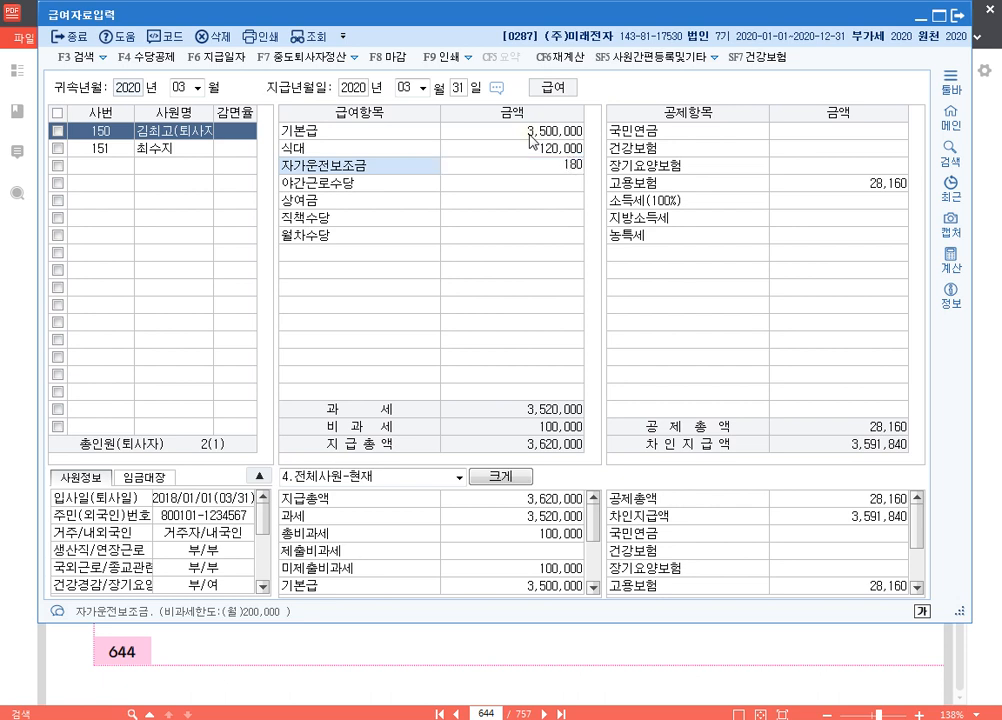
pyautogui.write(',000')
pyautogui.press('Return')
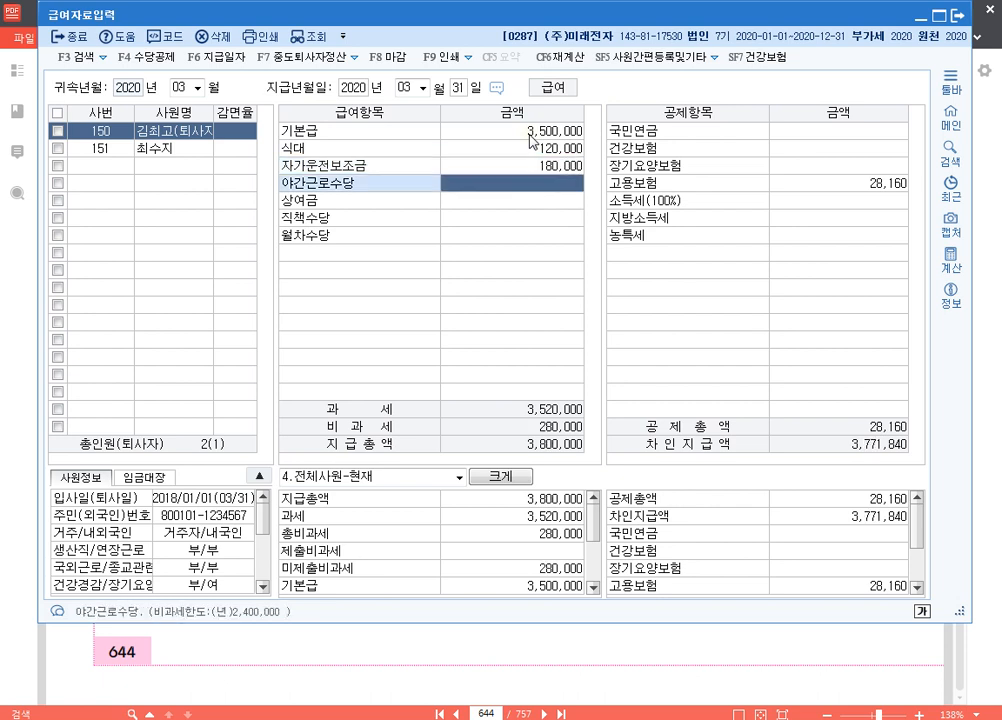
# Step: Enter 야간근로수당 300,000 and 상여금 1,200,000 for employee 150, leaving 직책수당 and 월차수당 blank
pyautogui.write('3000000')
pyautogui.press('Return')
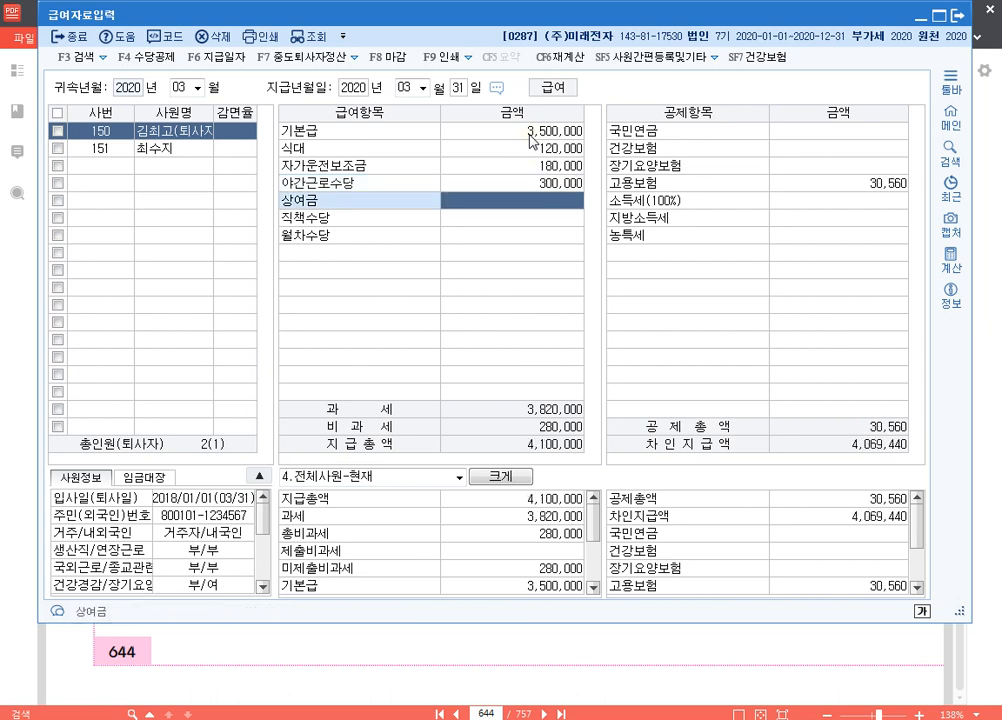
pyautogui.write('1200000')
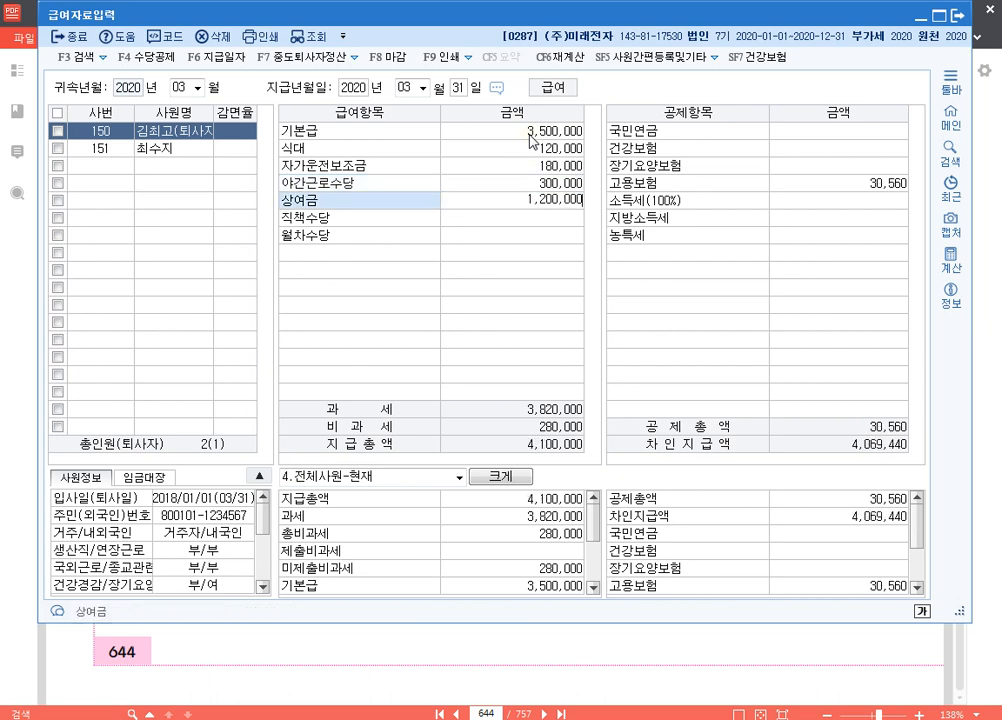
pyautogui.press('Return')
pyautogui.press('Return')
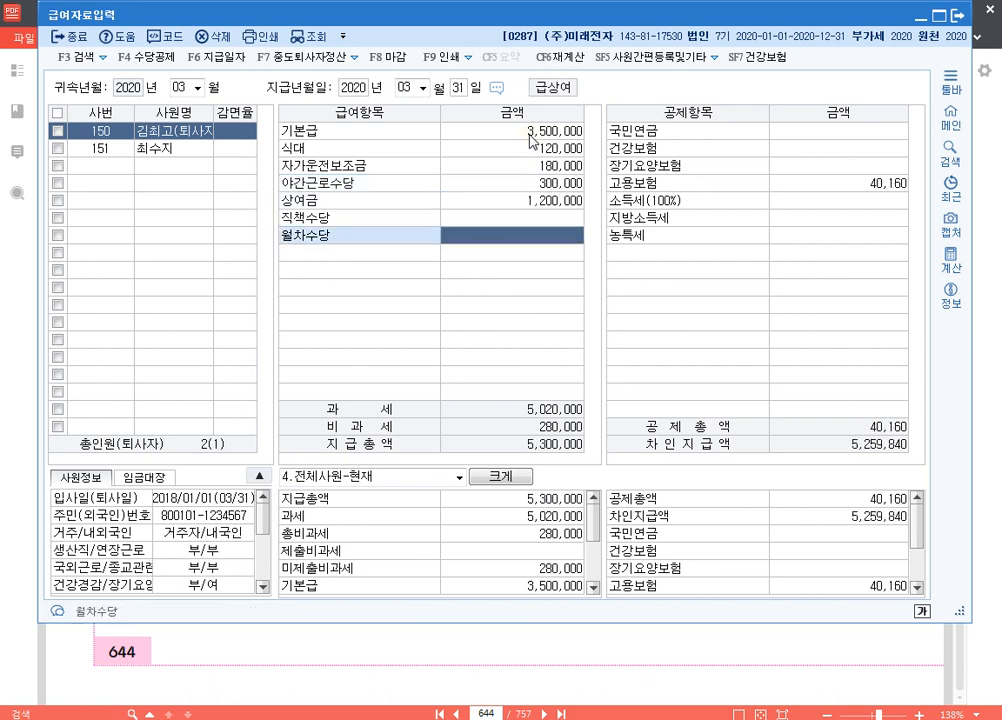
pyautogui.press('Return')
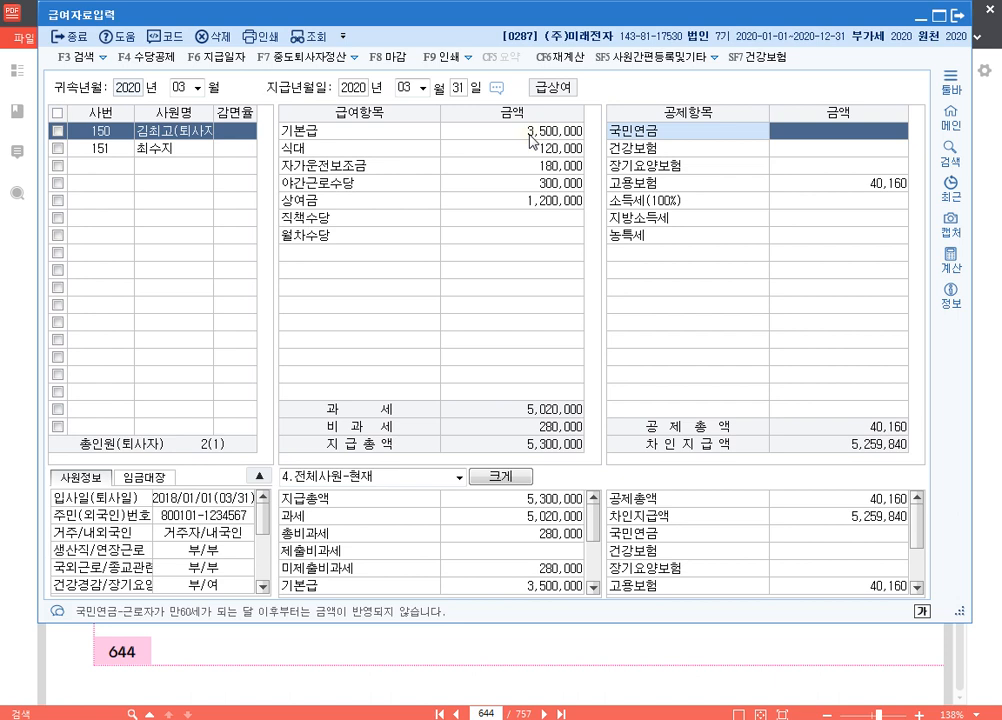
# Step: Enter employee 150's deductions 국민연금 157,500 and 건강보험 113,050, accepting the calculated 장기요양보험 and 고용보험
pyautogui.write('157500')
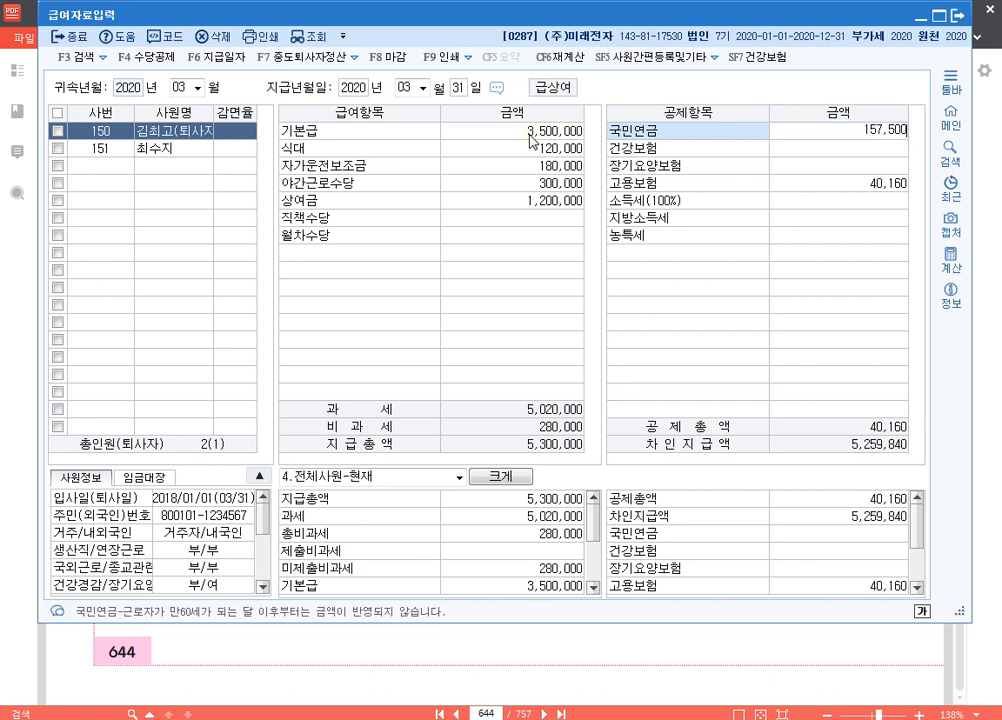
pyautogui.press('Return')
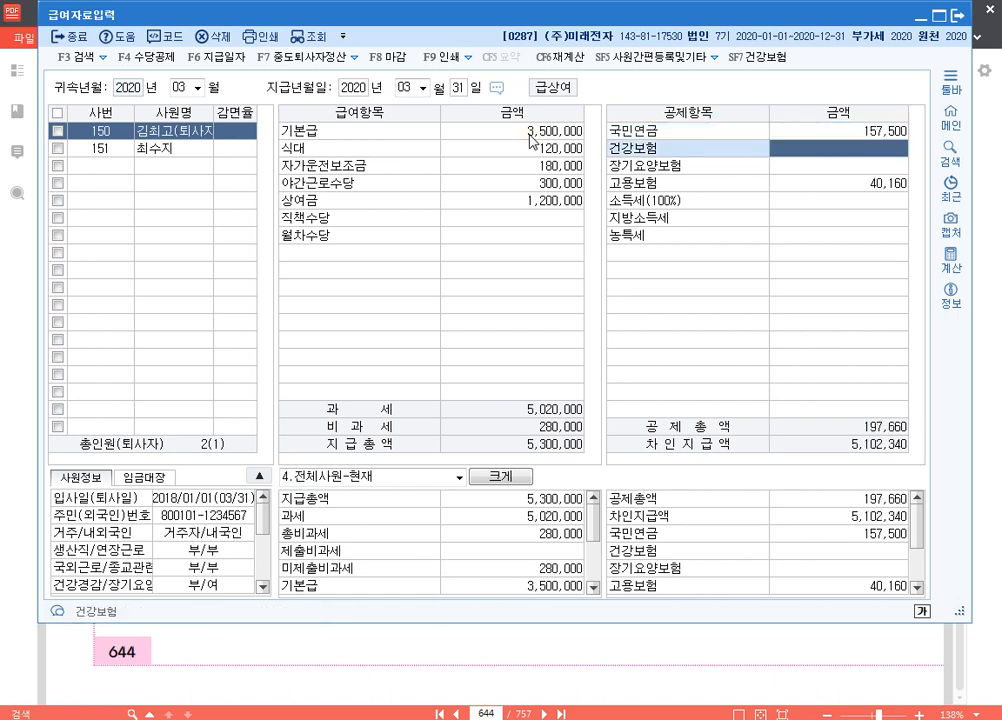
pyautogui.write('113,050')
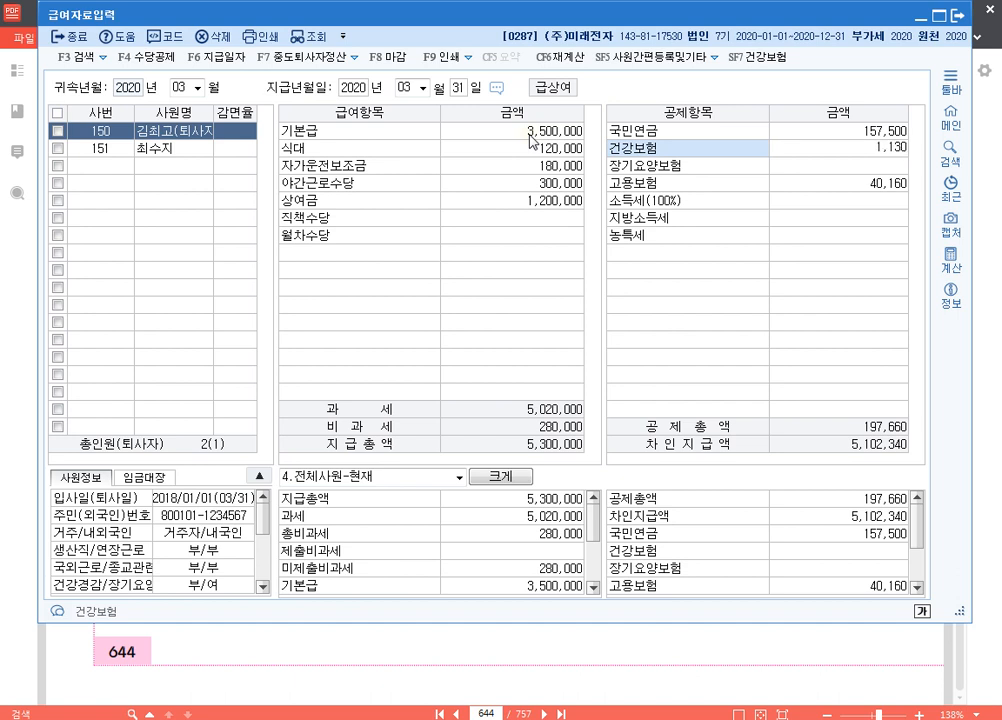
pyautogui.press('Return')
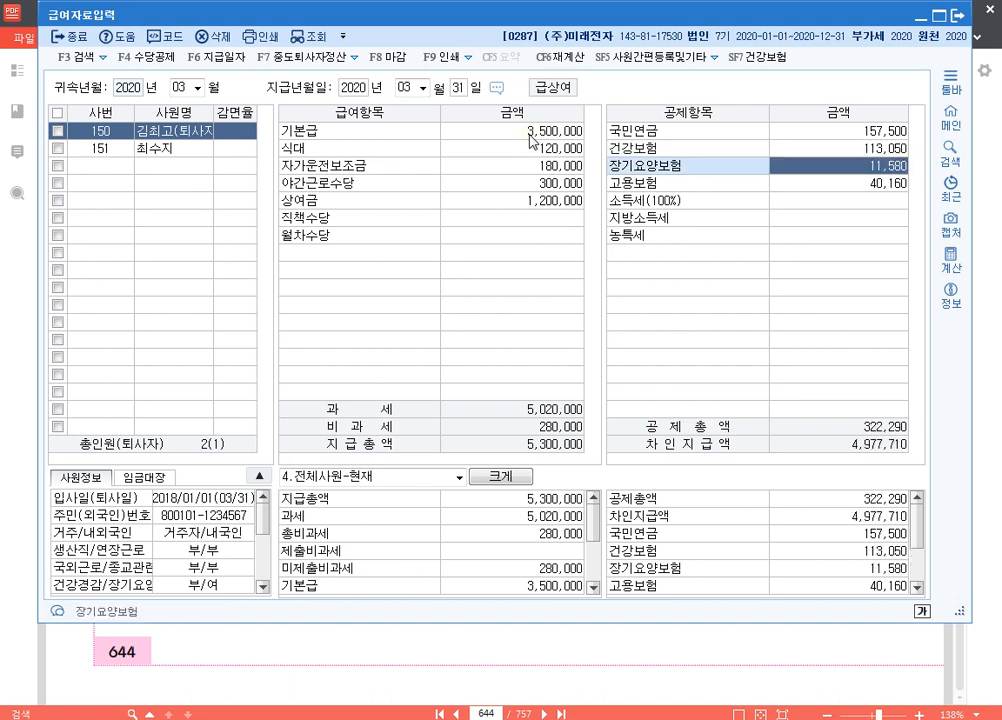
pyautogui.press('Return')
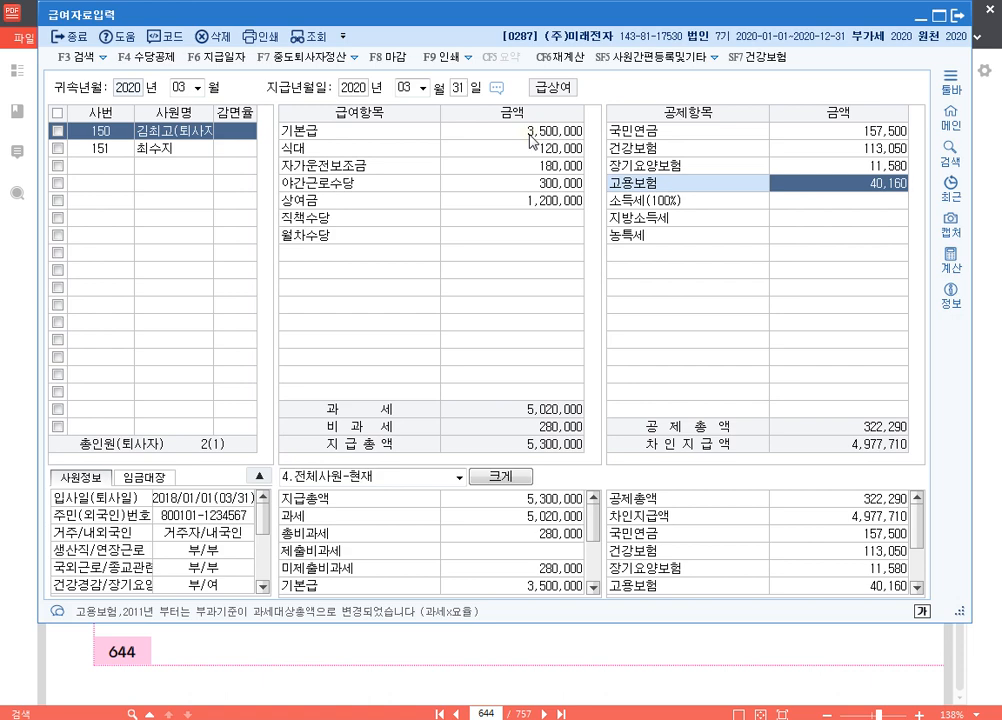
pyautogui.press('Return')
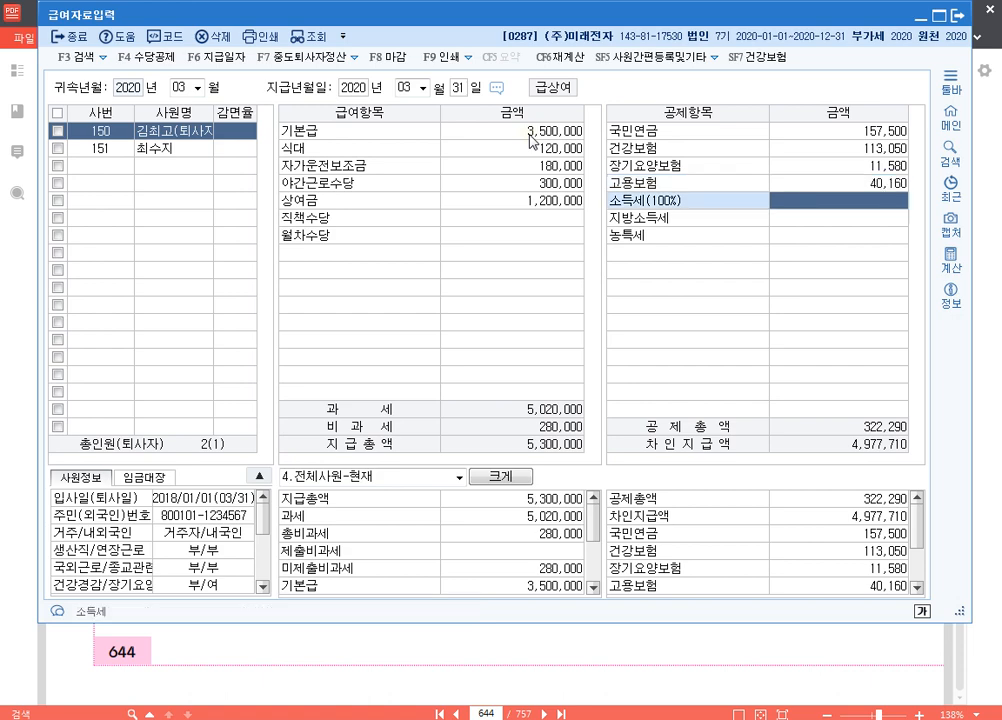
pyautogui.press('F7')
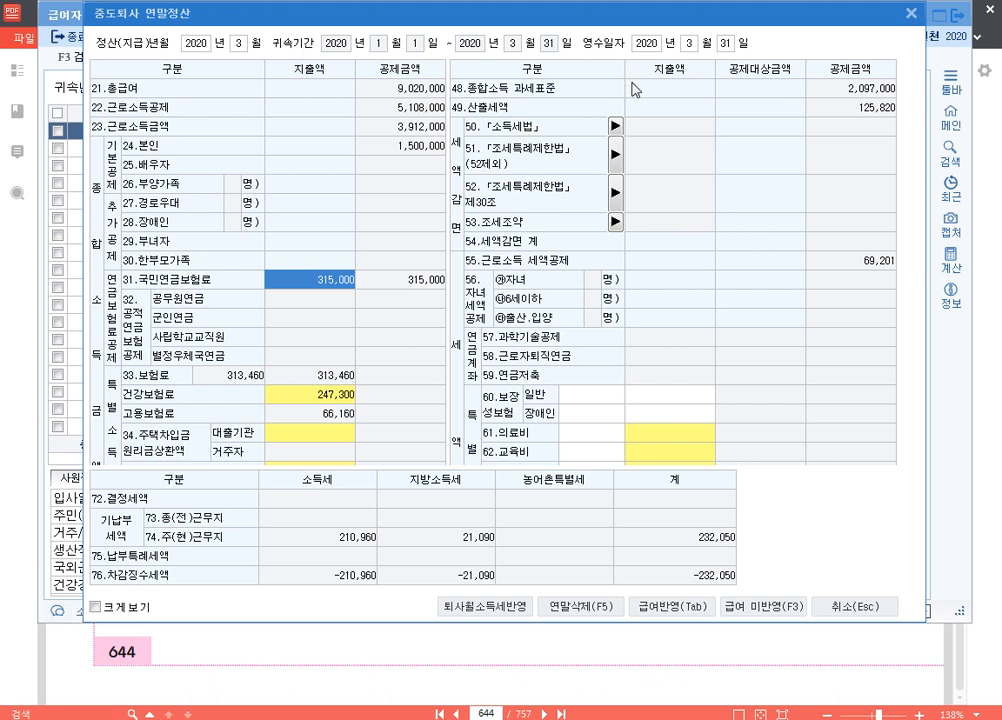
pyautogui.click(911, 14)
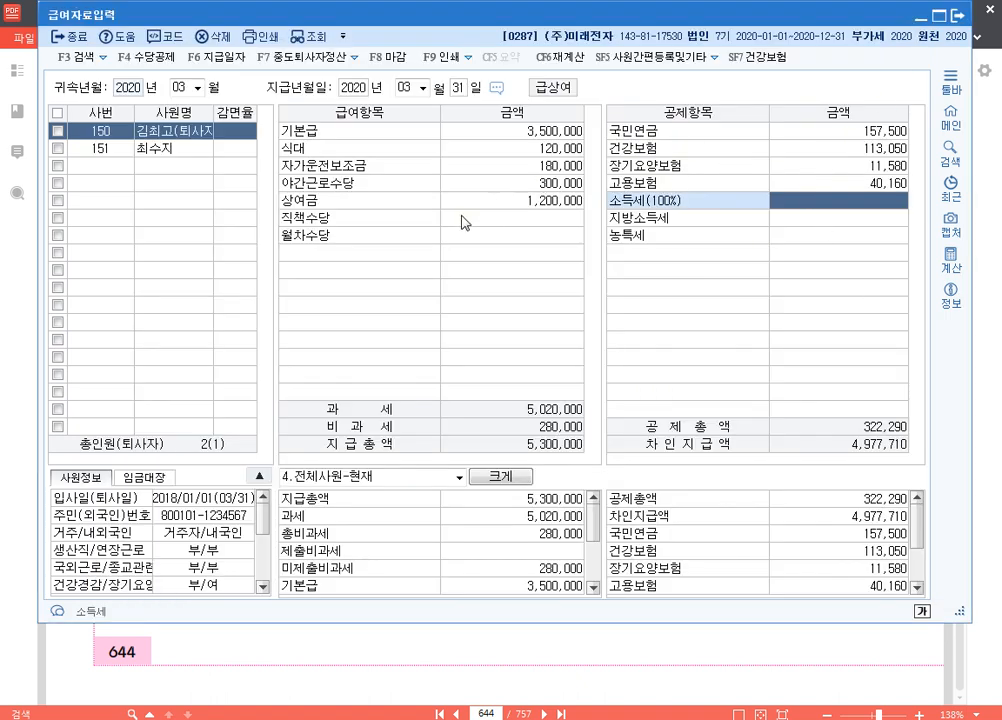
pyautogui.hotkey('ctrl', '2')
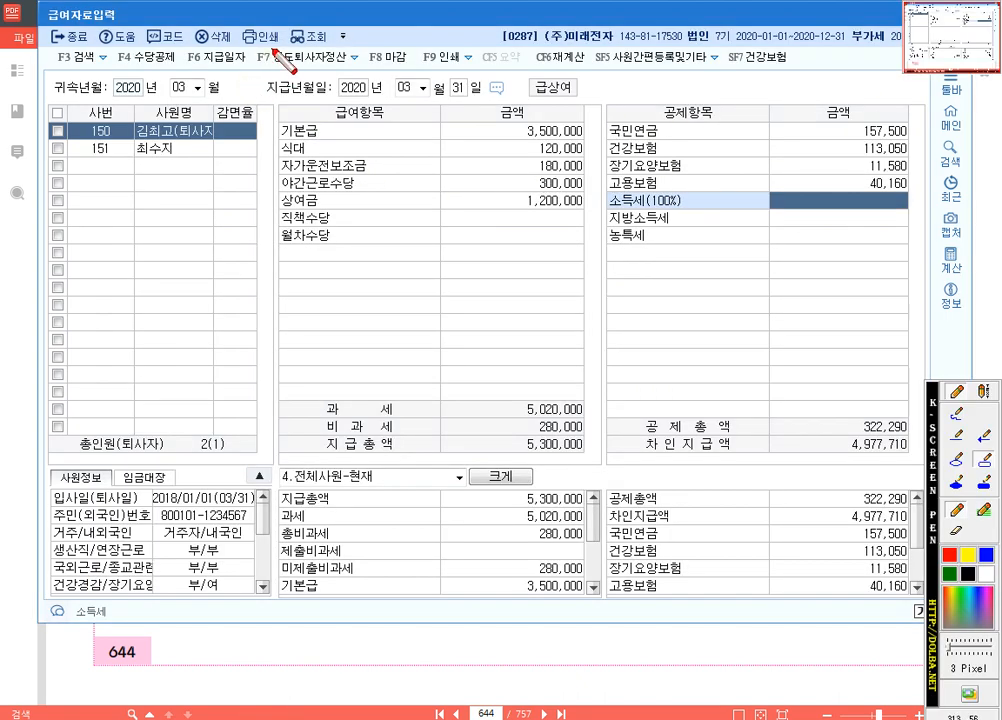
pyautogui.moveTo(268, 45); pyautogui.dragTo(350, 70)
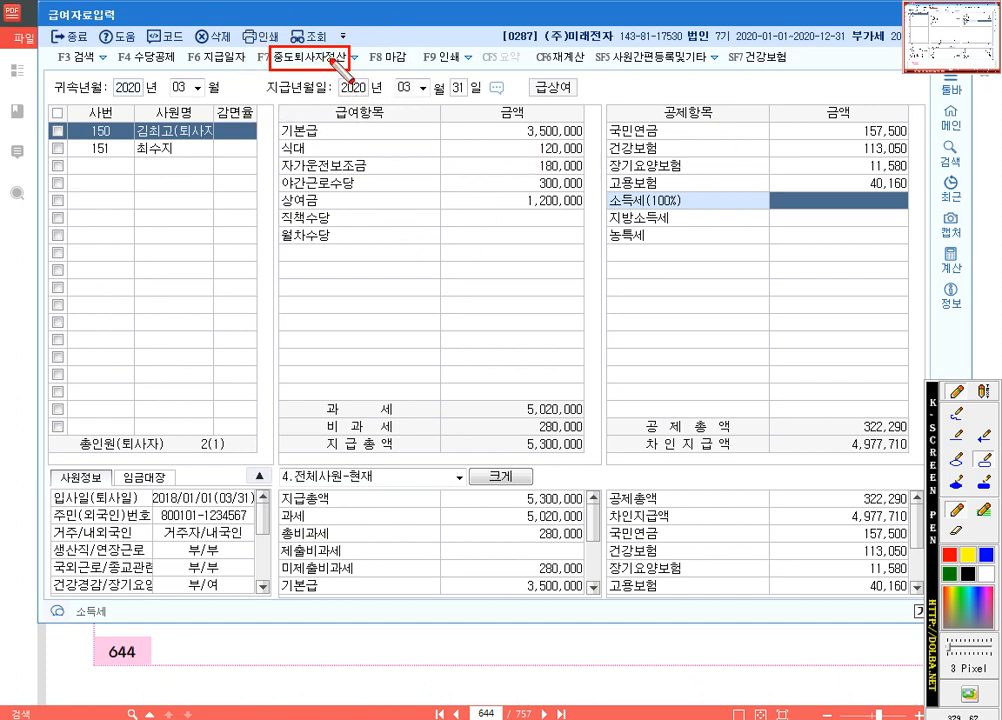
pyautogui.press('Escape')
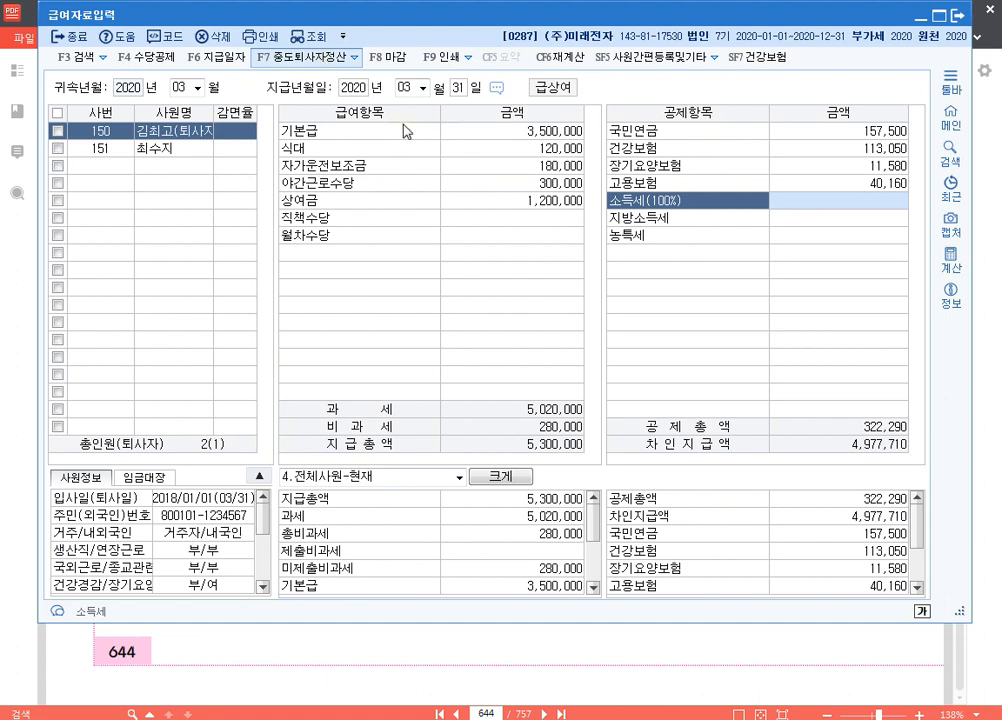
# Step: Run 중도퇴사자정산 for employee 150, review the 결정세액 and 기납부세액 rows, and apply the settlement to the March payroll
pyautogui.click(325, 64)
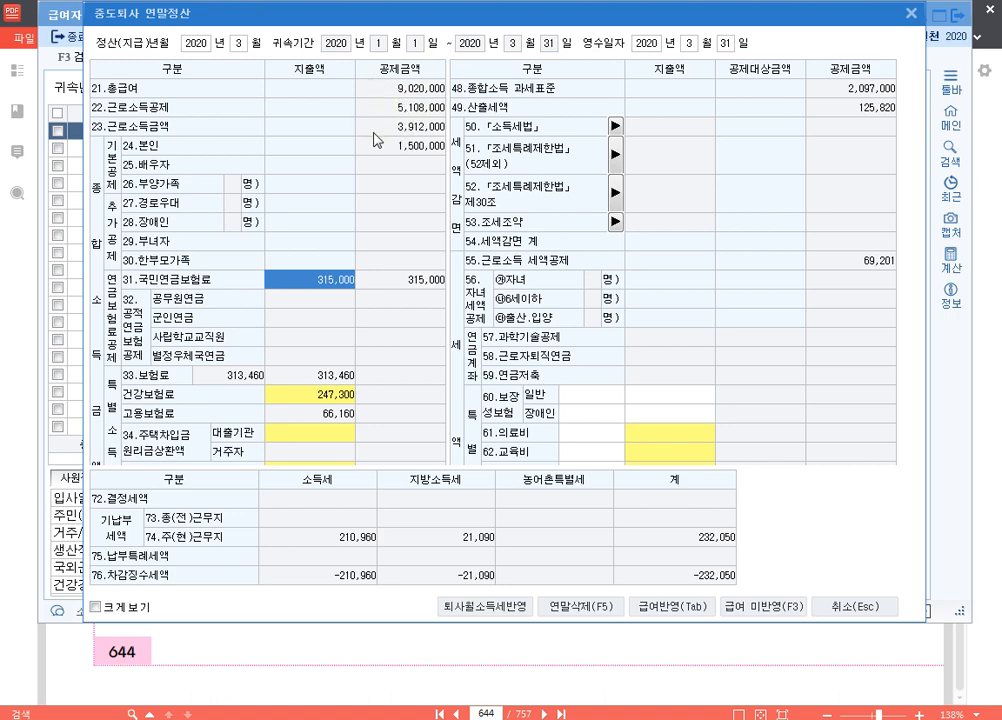
pyautogui.scroll(-5, 627, 311)
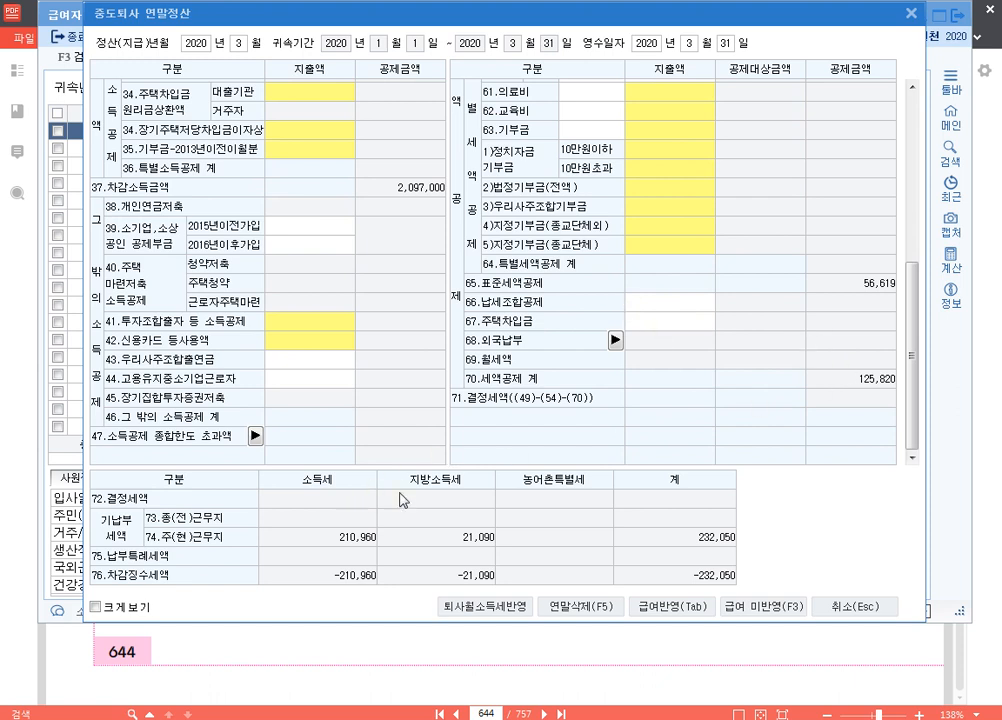
pyautogui.press('F12')
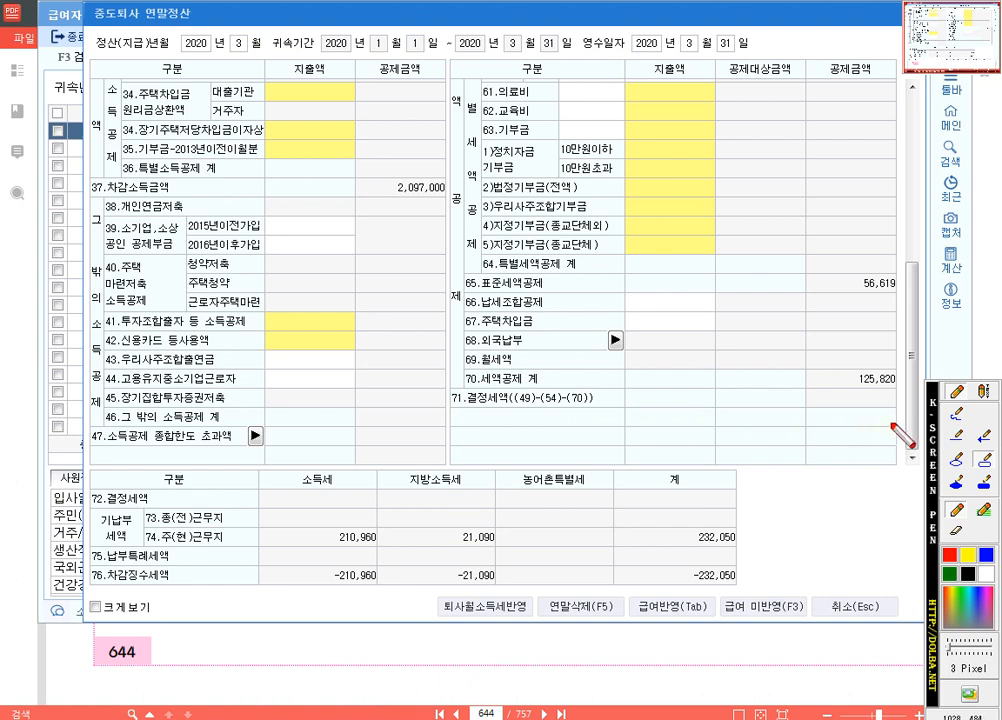
pyautogui.moveTo(437, 379); pyautogui.dragTo(905, 408)
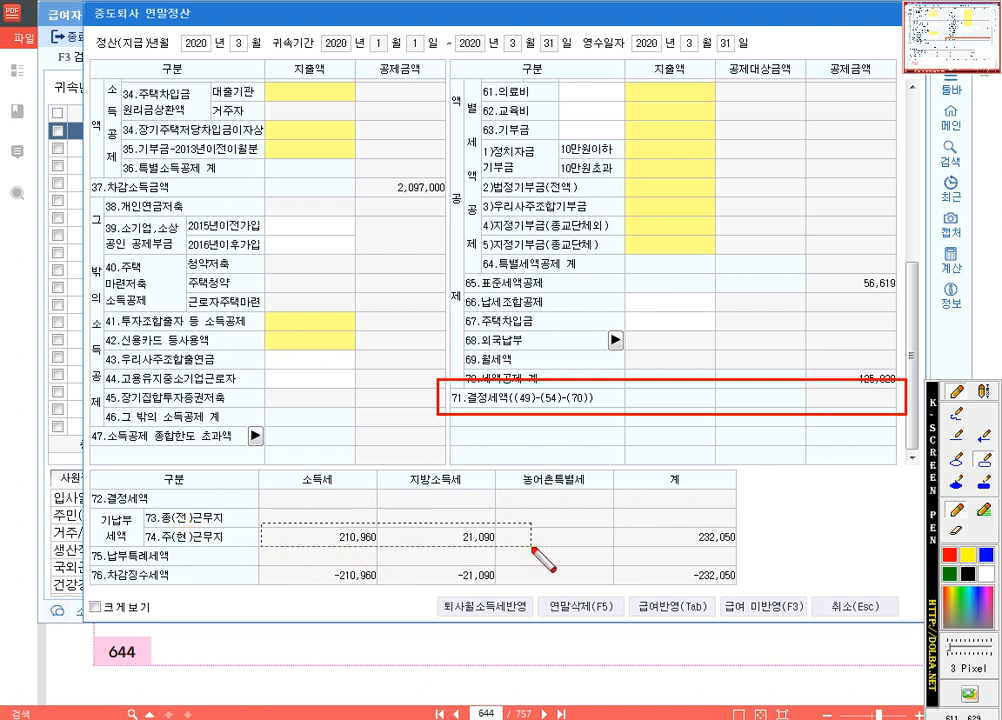
pyautogui.moveTo(754, 549); pyautogui.dragTo(262, 522)
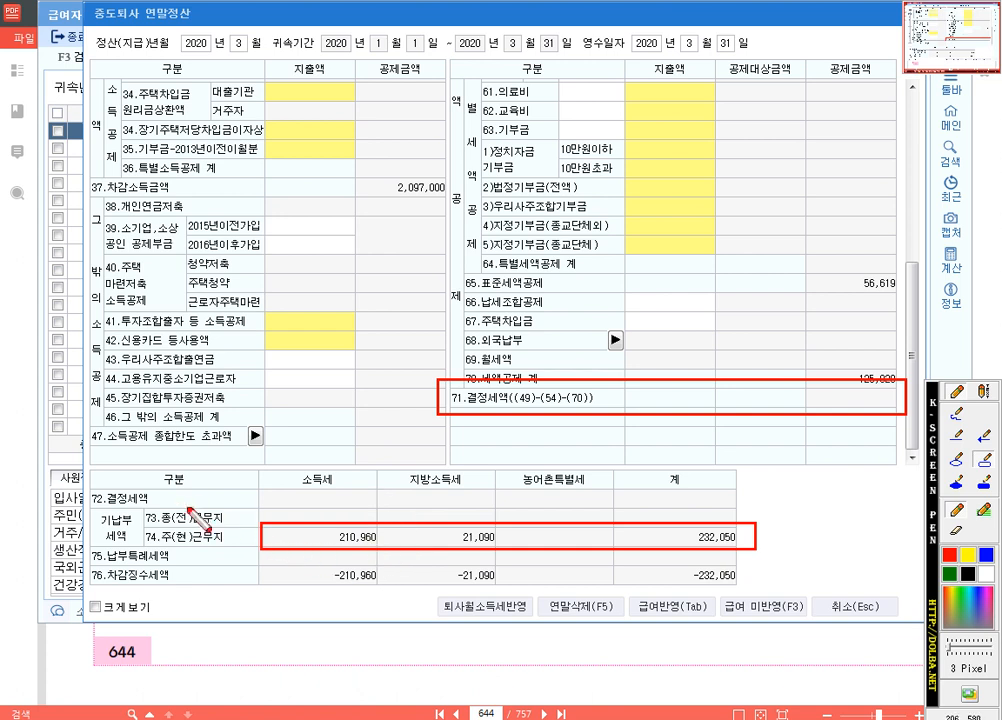
pyautogui.moveTo(243, 482); pyautogui.dragTo(746, 510)
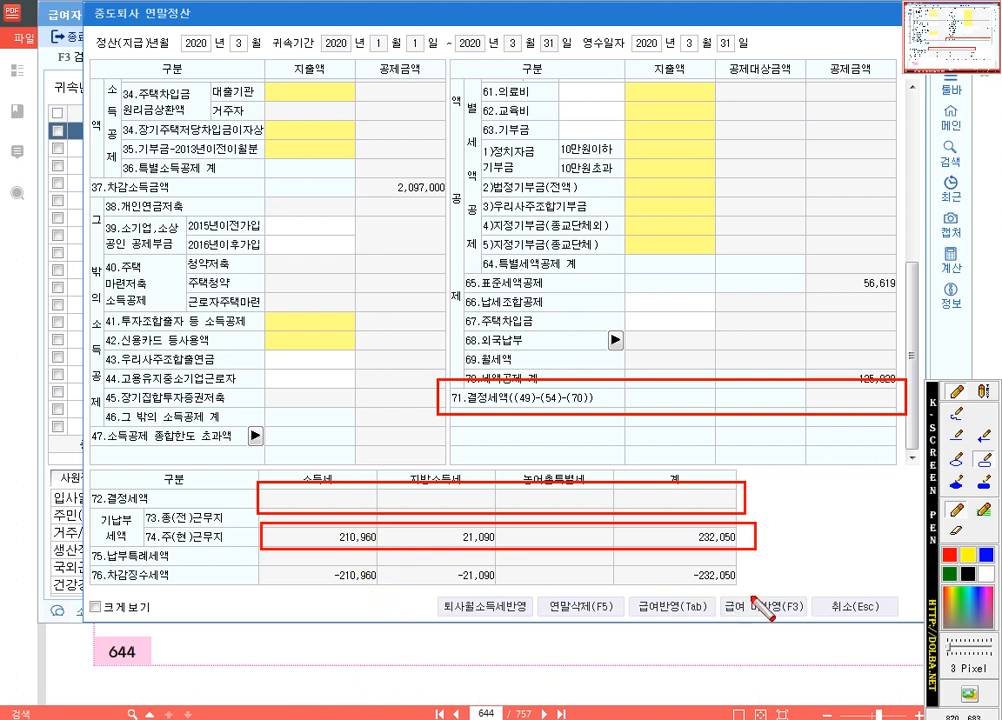
pyautogui.press('Escape')
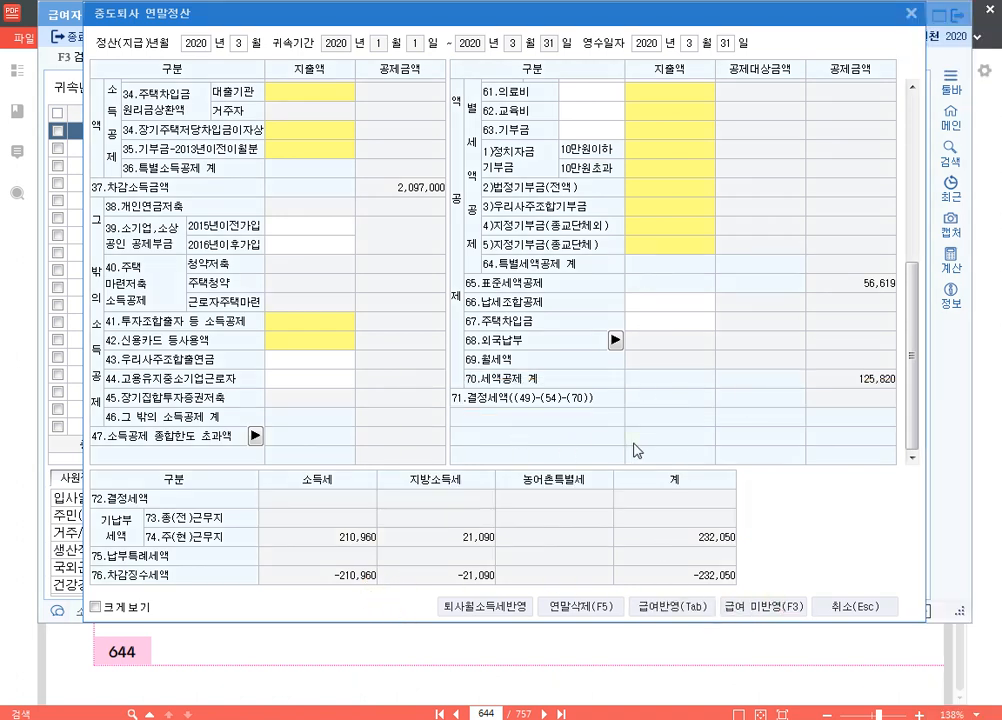
pyautogui.click(686, 606)
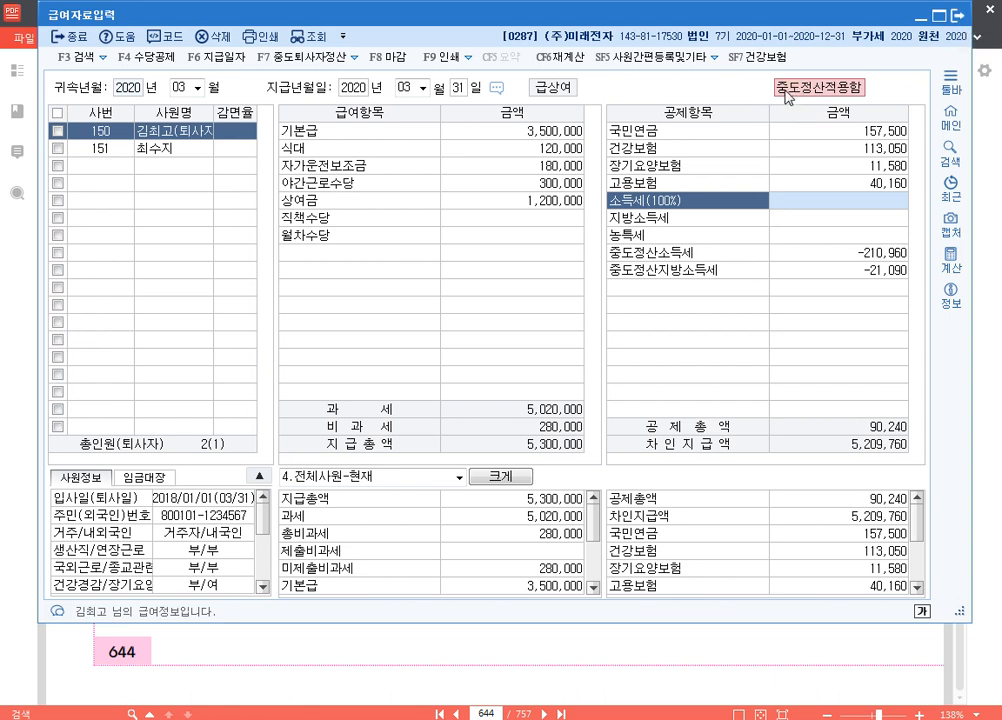
pyautogui.hotkey('ctrl', '2')
pyautogui.moveTo(765, 72)
pyautogui.mouseDown()
pyautogui.moveTo(905, 104)
pyautogui.moveTo(884, 104)
pyautogui.mouseUp()
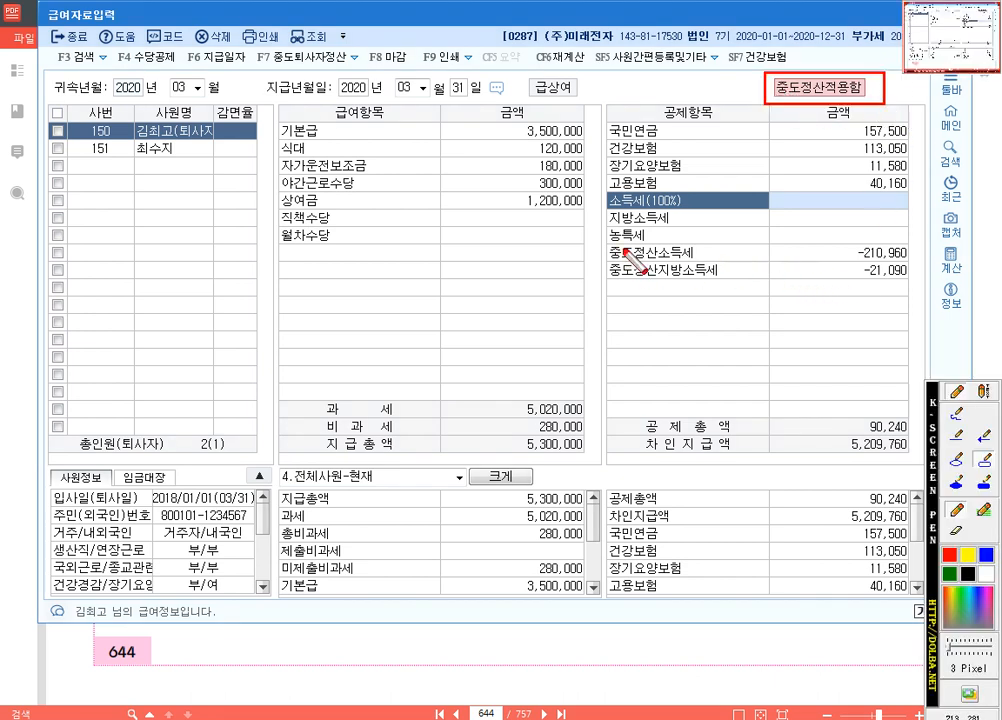
pyautogui.moveTo(590, 241)
pyautogui.mouseDown()
pyautogui.moveTo(917, 300)
pyautogui.moveTo(918, 291)
pyautogui.mouseUp()
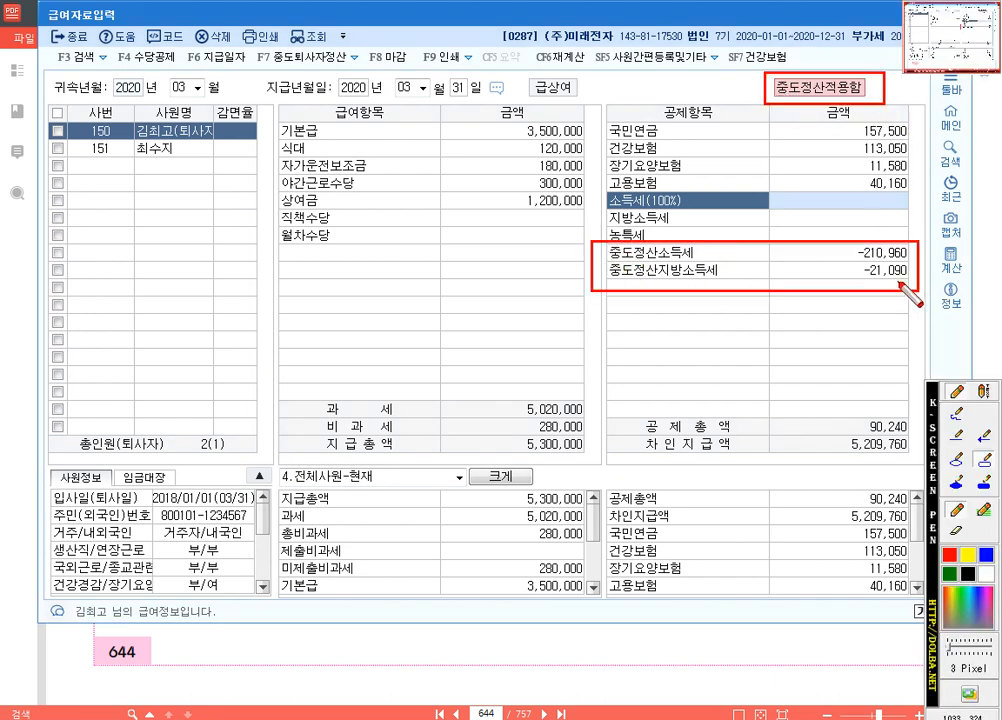
pyautogui.press('Escape')
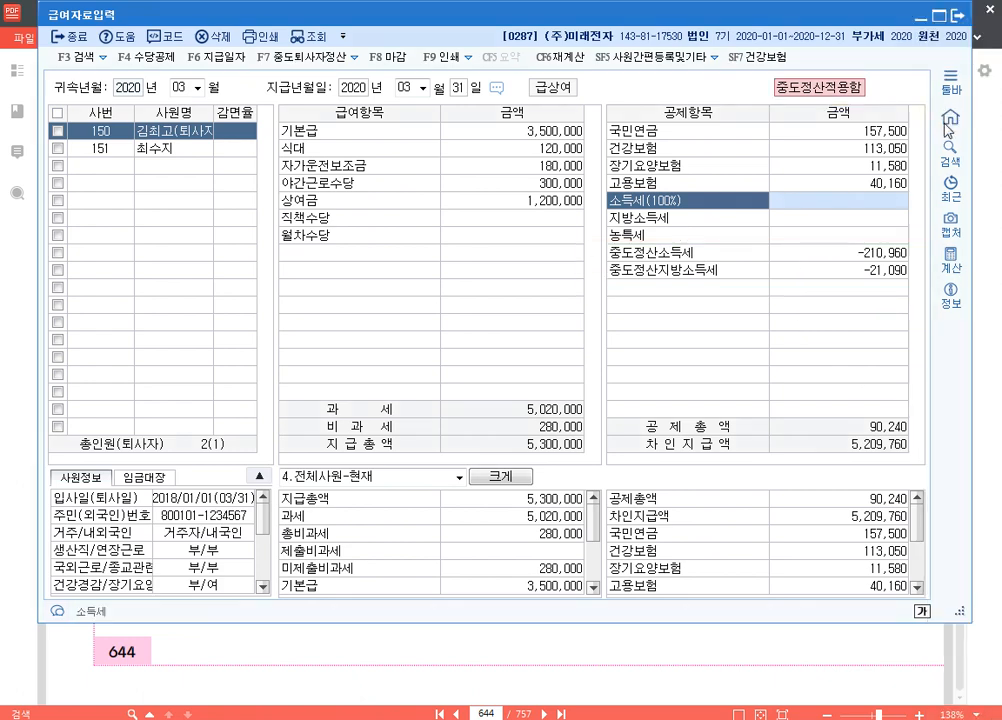
# Step: Close 급여자료입력 and open 원천징수이행상황신고서 from the KcLep withholding tax module
pyautogui.click(953, 13)
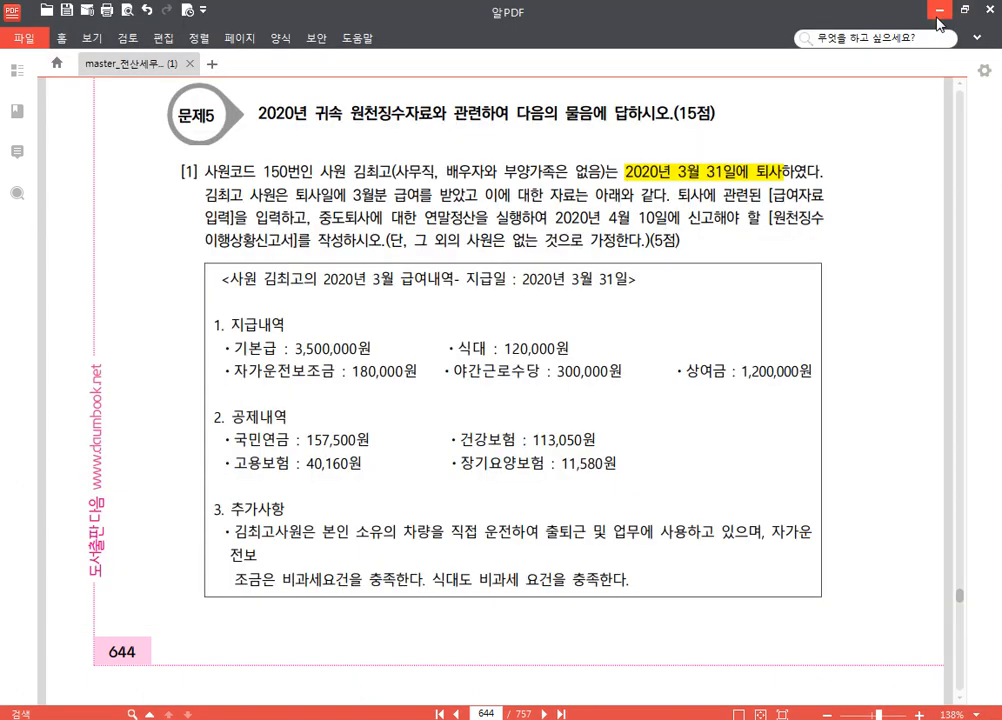
pyautogui.click(367, 718)
pyautogui.click(162, 172)
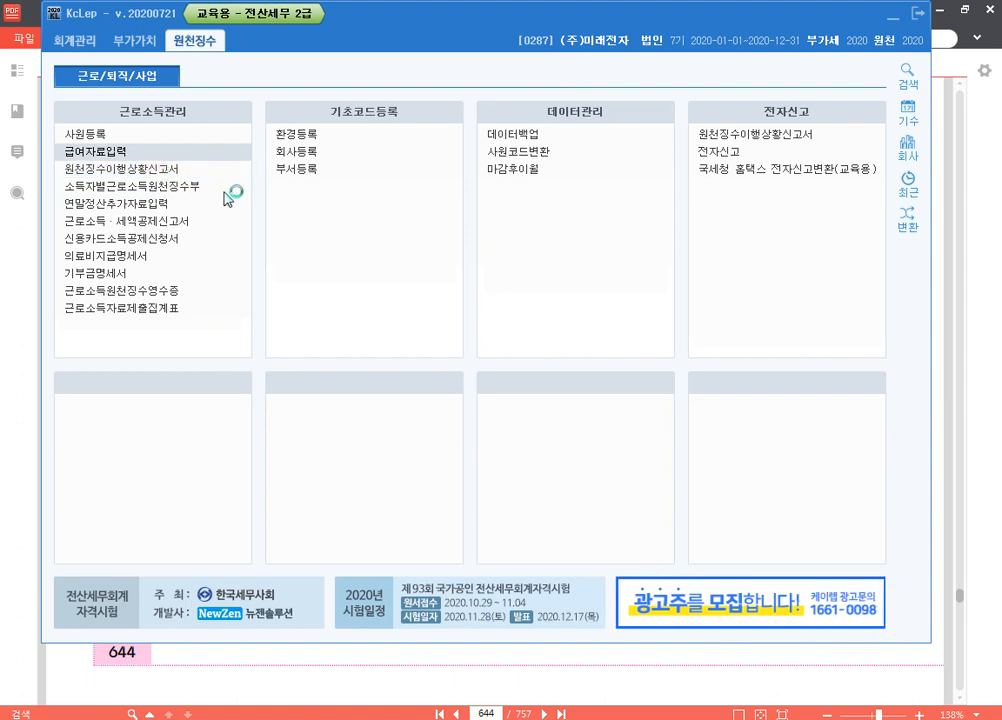
pyautogui.press('Return')
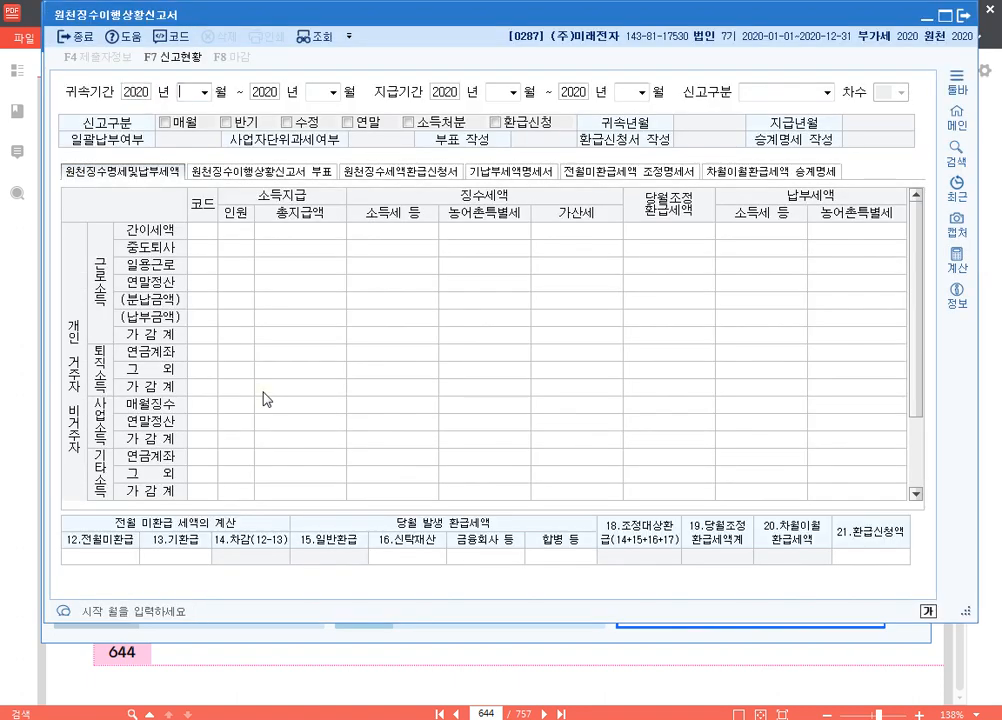
# Step: Set both 귀속기간 and 지급기간 to March 2020 through March 2020 and load the 정기신고 return
pyautogui.write('3')
pyautogui.press('Return')
pyautogui.press('Return')
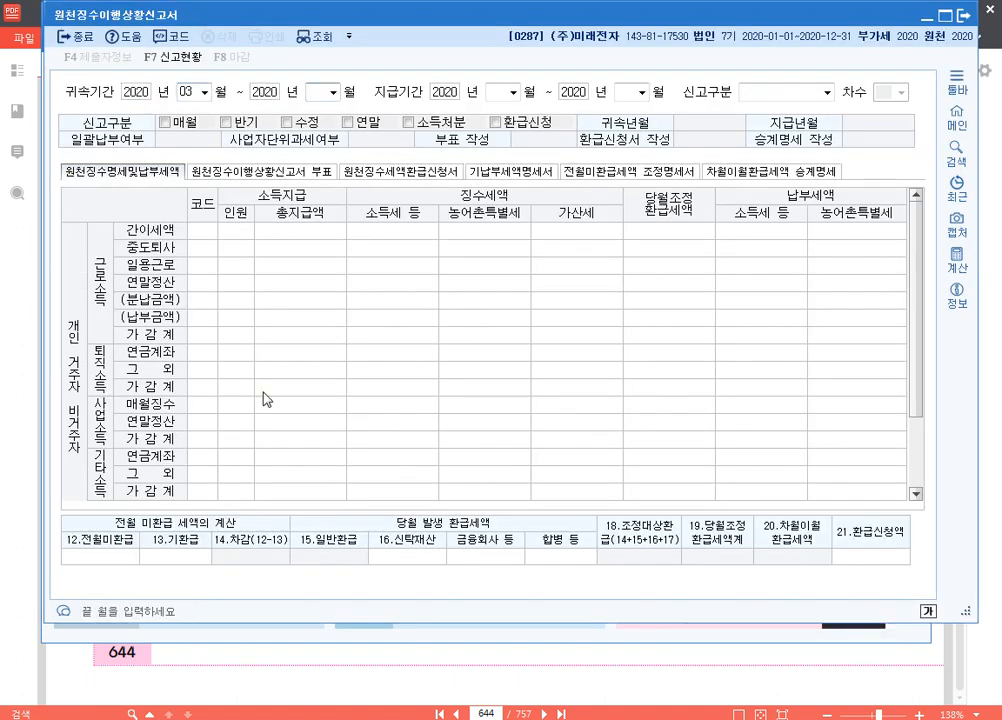
pyautogui.write('3')
pyautogui.press('Return')
pyautogui.press('Return')
pyautogui.write('3')
pyautogui.press('Return')
pyautogui.press('Return')
pyautogui.write('3')
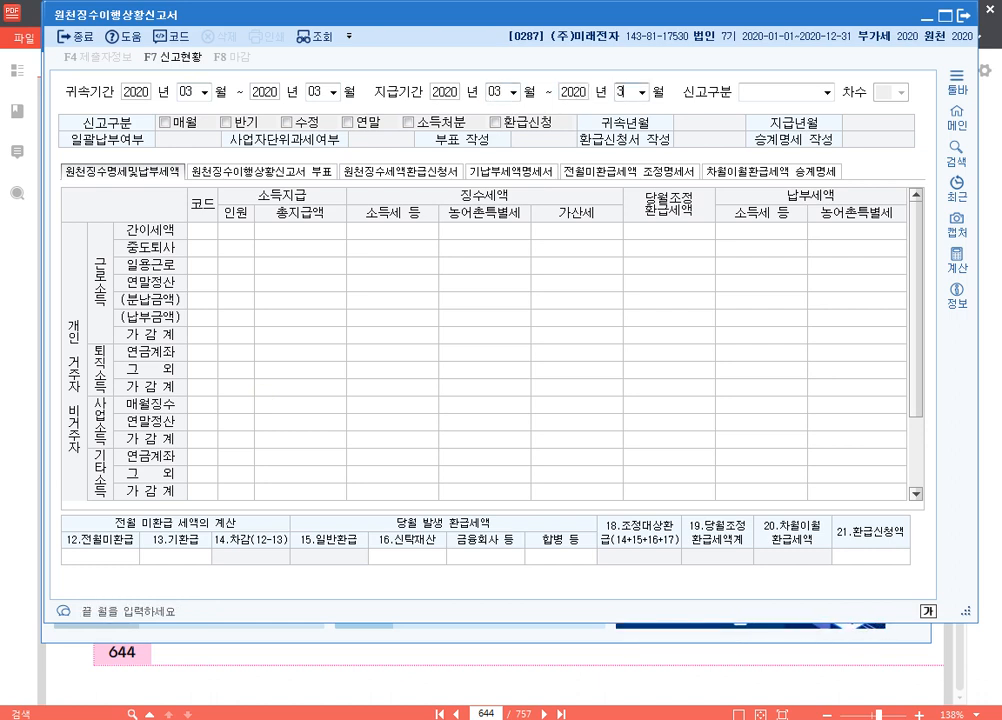
pyautogui.press('Return')
pyautogui.press('Return')
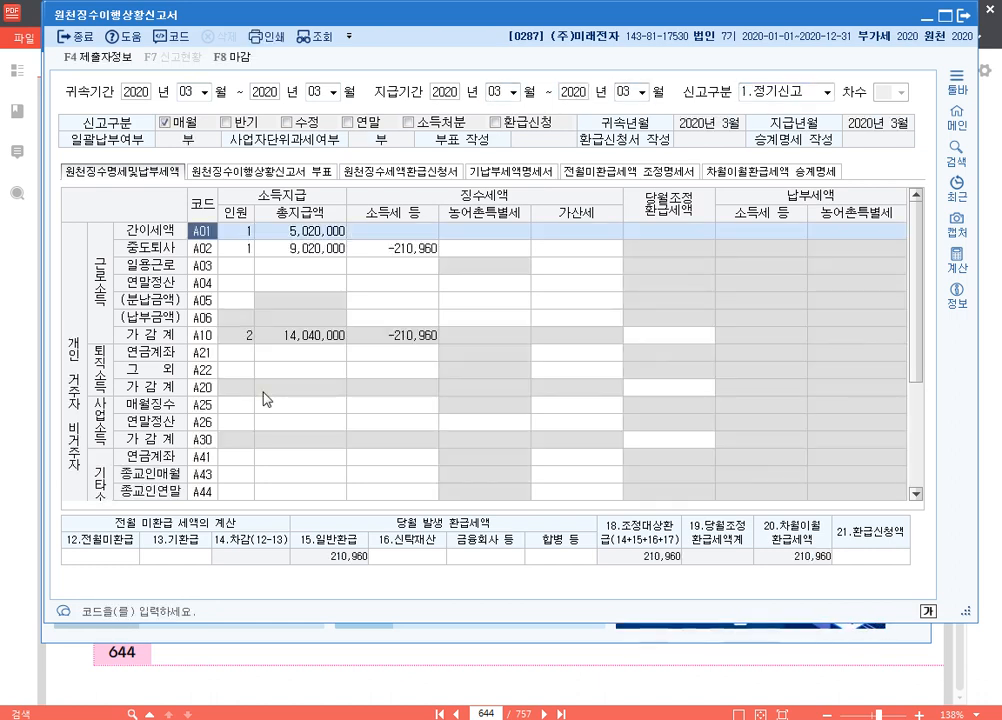
# Step: Check the 중도퇴사 A02 row's 총지급액 and 소득세, and the 차월이월 환급세액 and 환급신청액 fields of the return
pyautogui.click(316, 244)
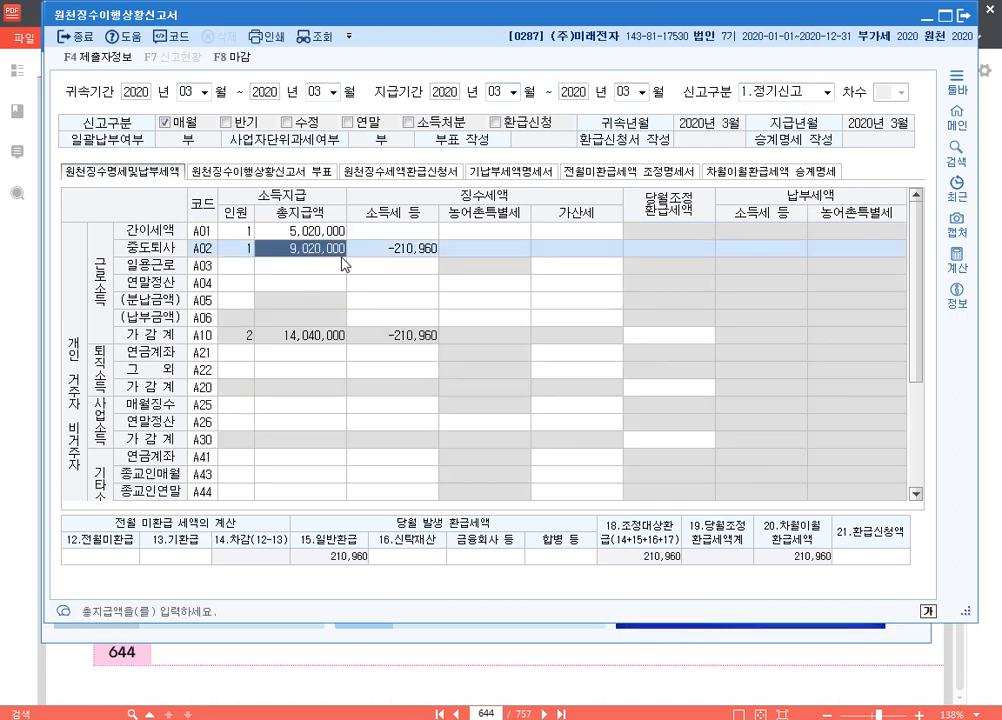
pyautogui.click(419, 250)
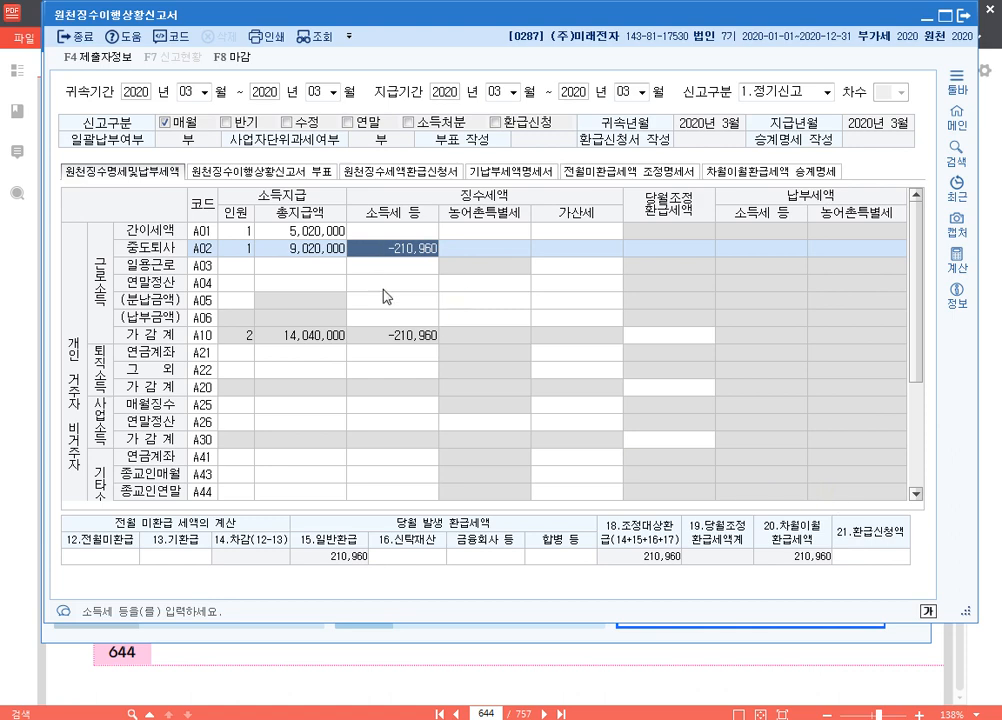
pyautogui.moveTo(964, 611); pyautogui.dragTo(962, 517)
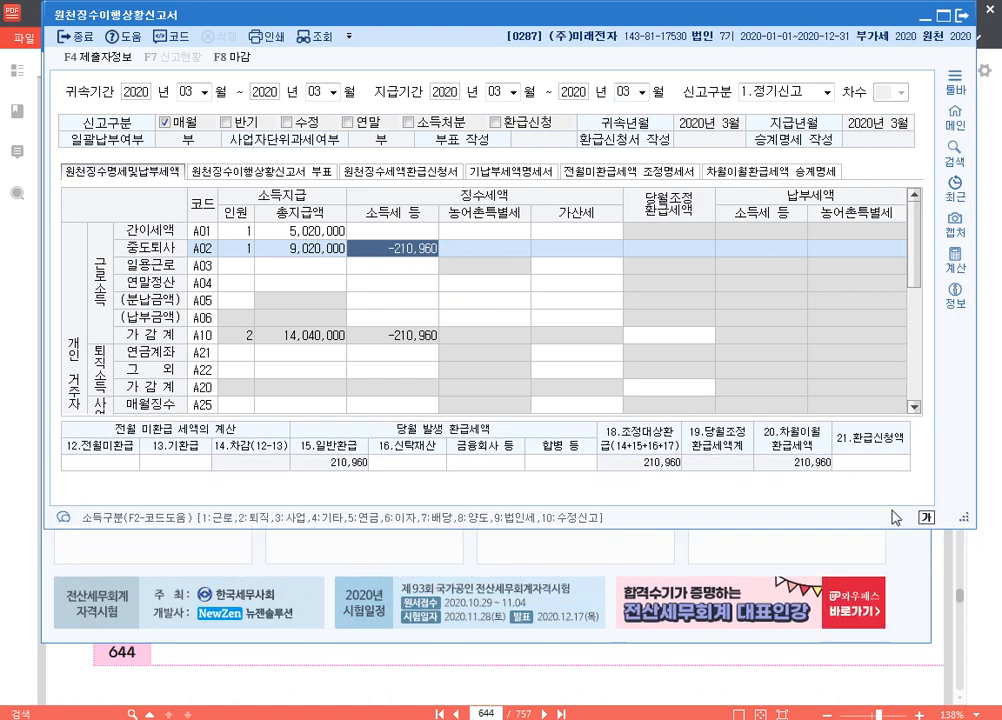
pyautogui.press('ctrl')
pyautogui.press('ctrl')
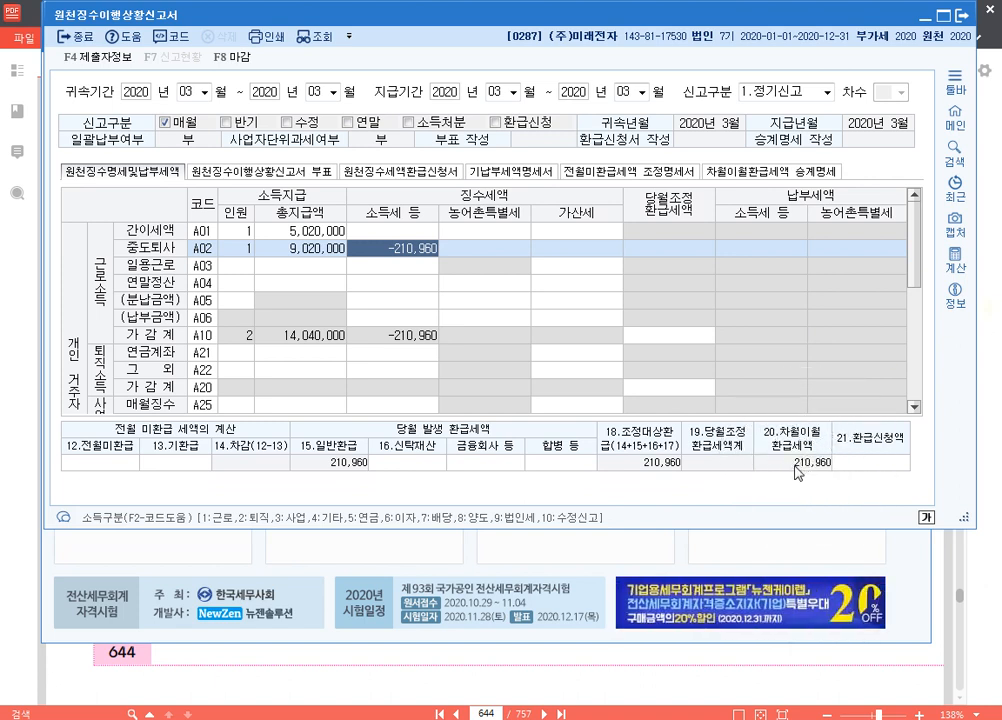
pyautogui.click(886, 463)
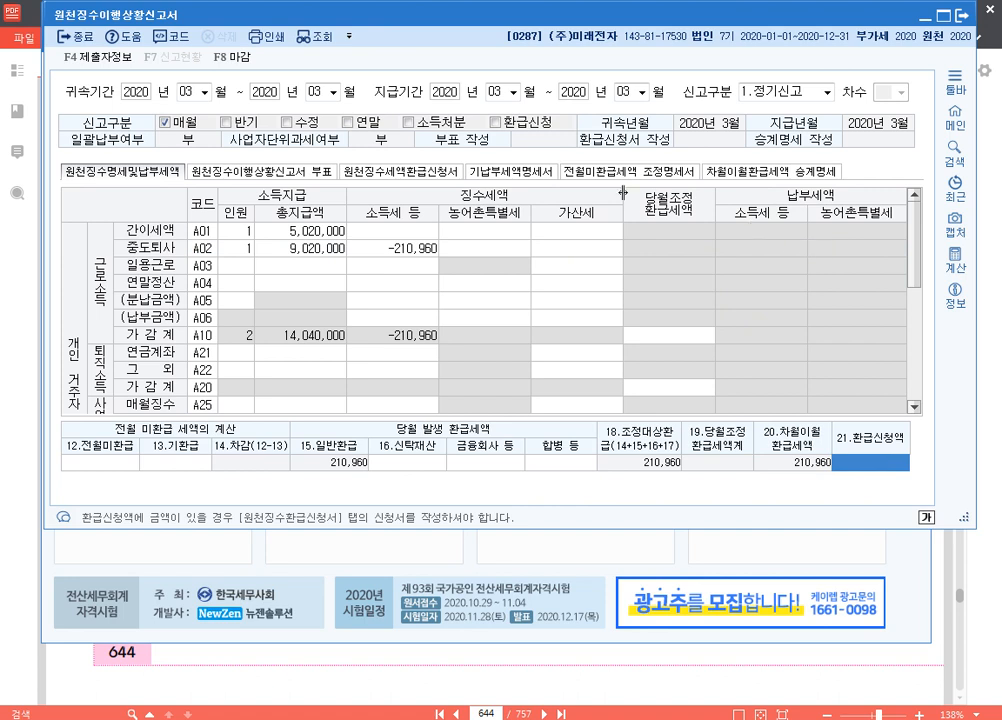
# Step: Close 원천징수이행상황신고서 and reopen 급여자료입력 with the March 2020 payroll
pyautogui.click(958, 18)
pyautogui.click(525, 303)
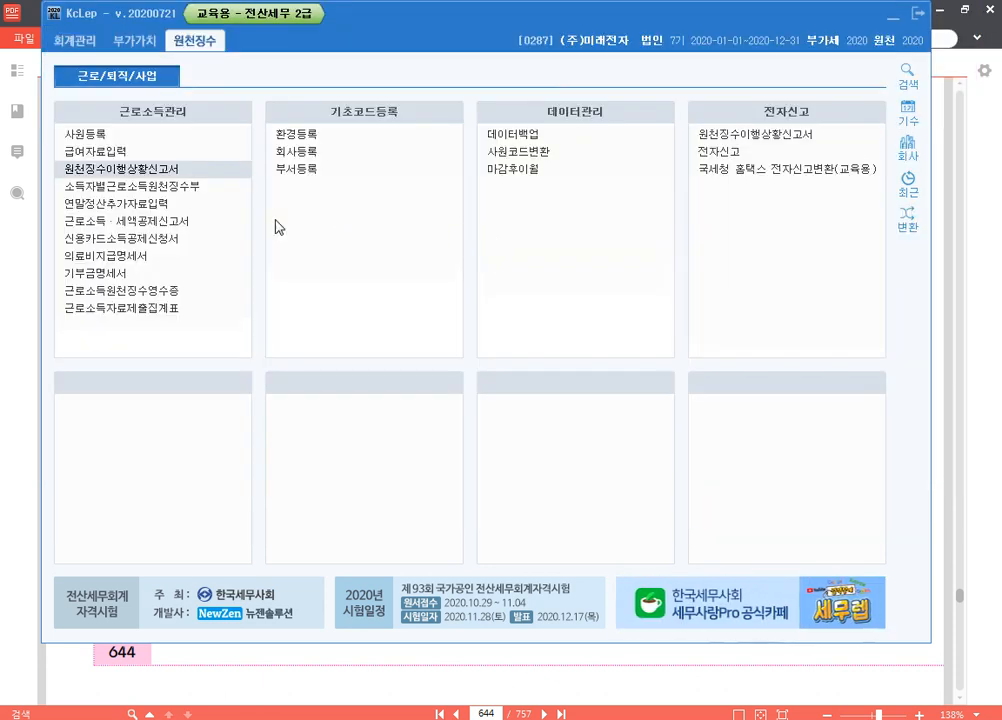
pyautogui.click(113, 152)
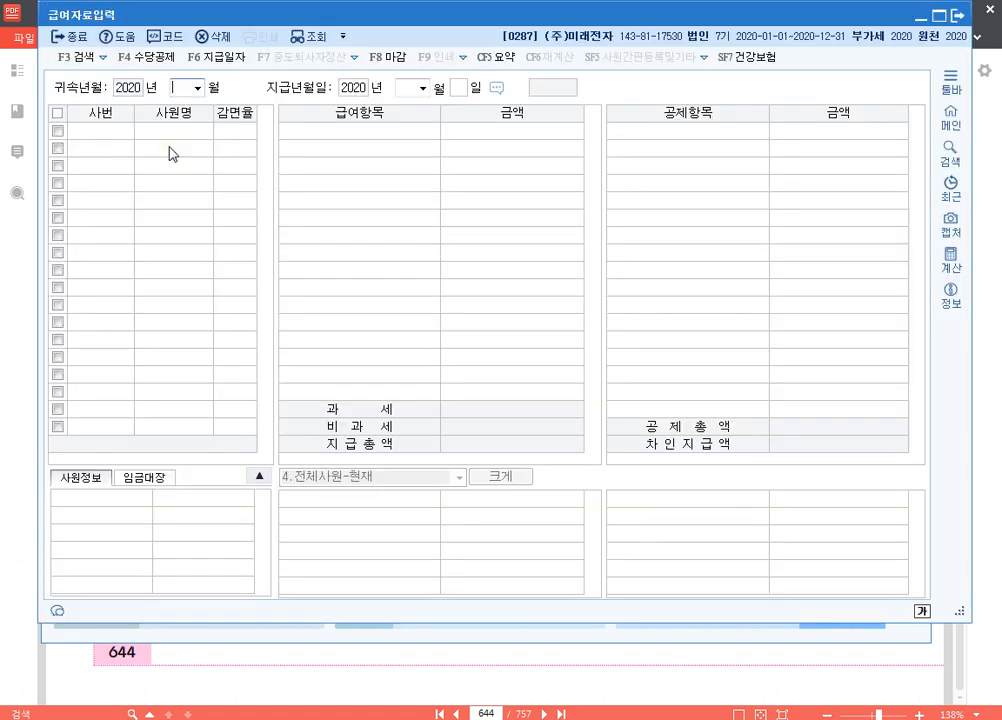
pyautogui.write('3')
pyautogui.press('Return')
pyautogui.press('Return')
pyautogui.press('Return')
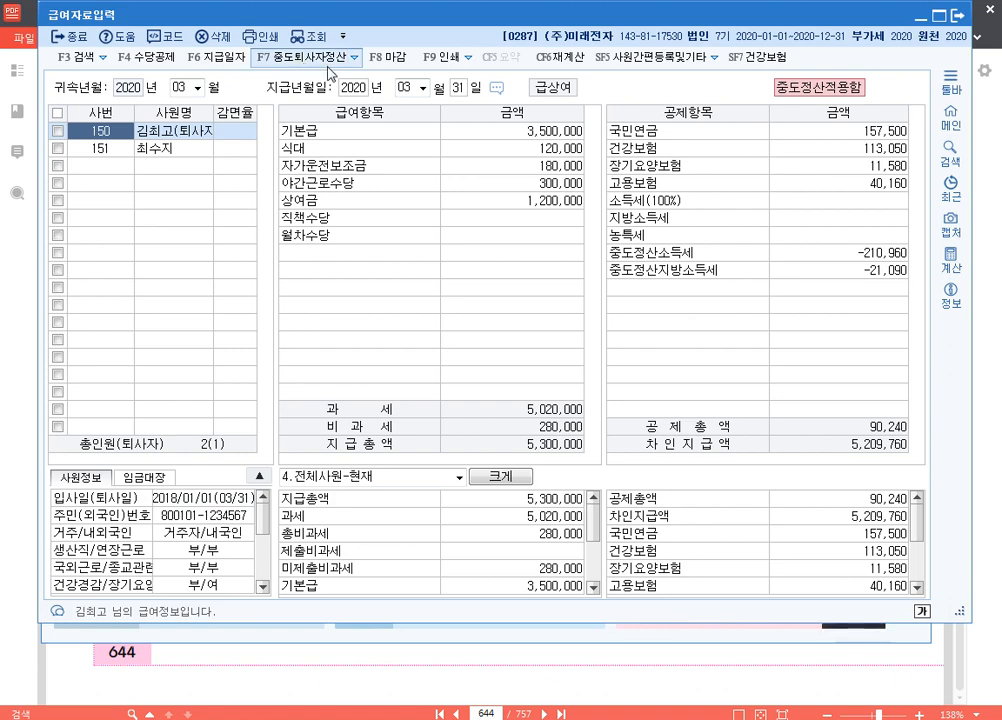
# Step: Open 중도퇴사자정산 for employee 150 and examine the 보장성보험, 교육비 and 표준세액공제 rows
pyautogui.press('F7')
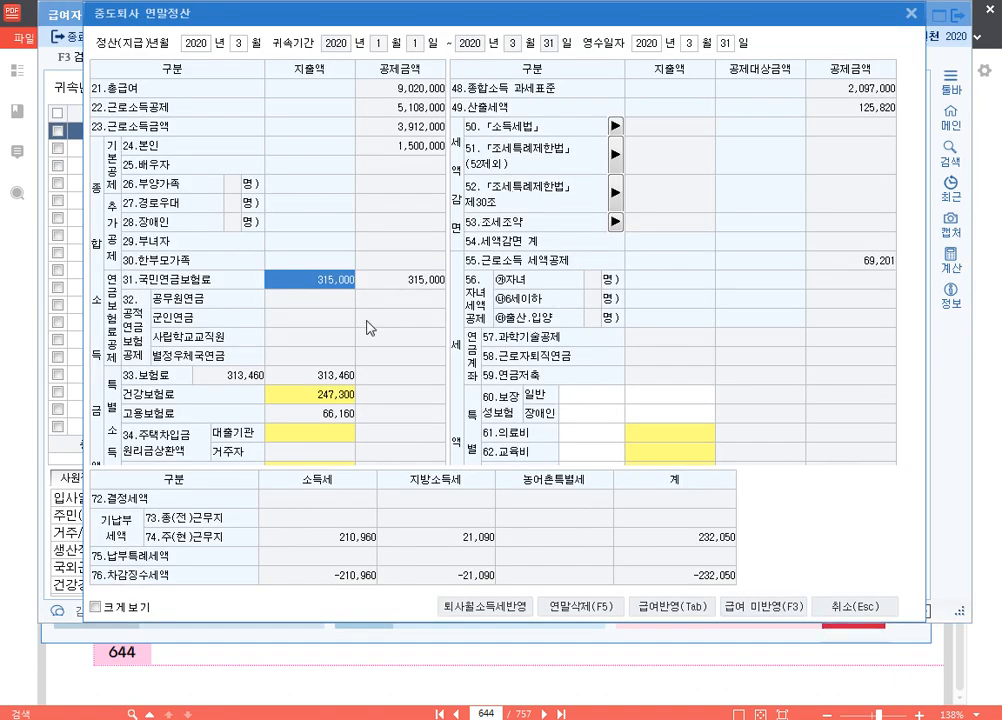
pyautogui.scroll(-5, 330, 352)
pyautogui.scroll(3, 465, 298)
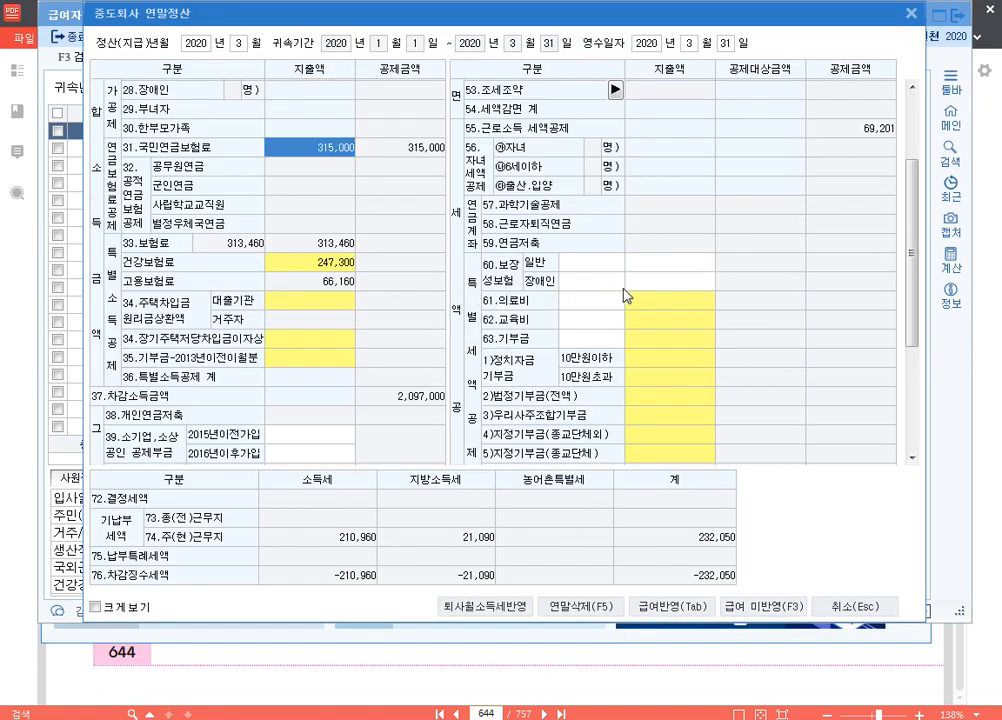
pyautogui.click(680, 281)
pyautogui.click(688, 320)
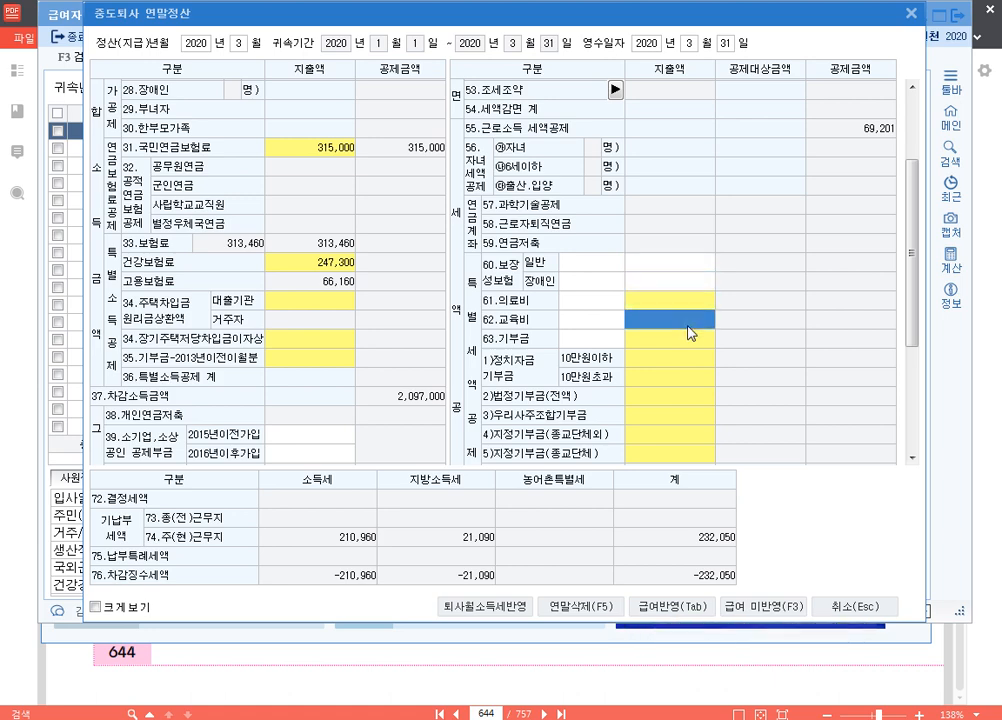
pyautogui.scroll(-5, 672, 315)
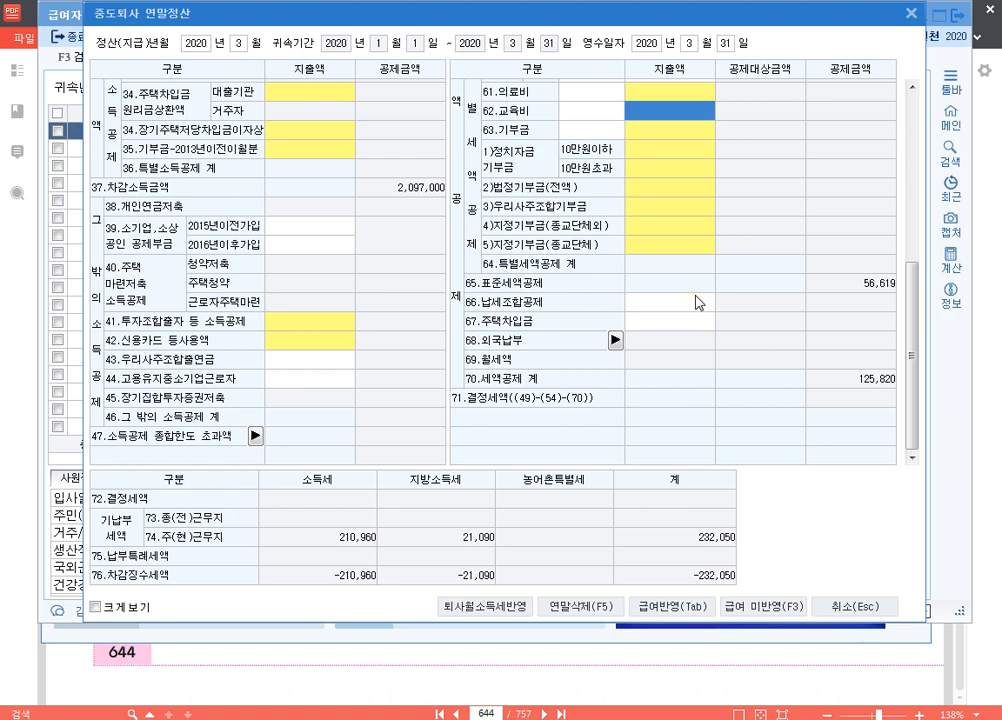
pyautogui.scroll(6, 309, 179)
pyautogui.scroll(-6, 636, 283)
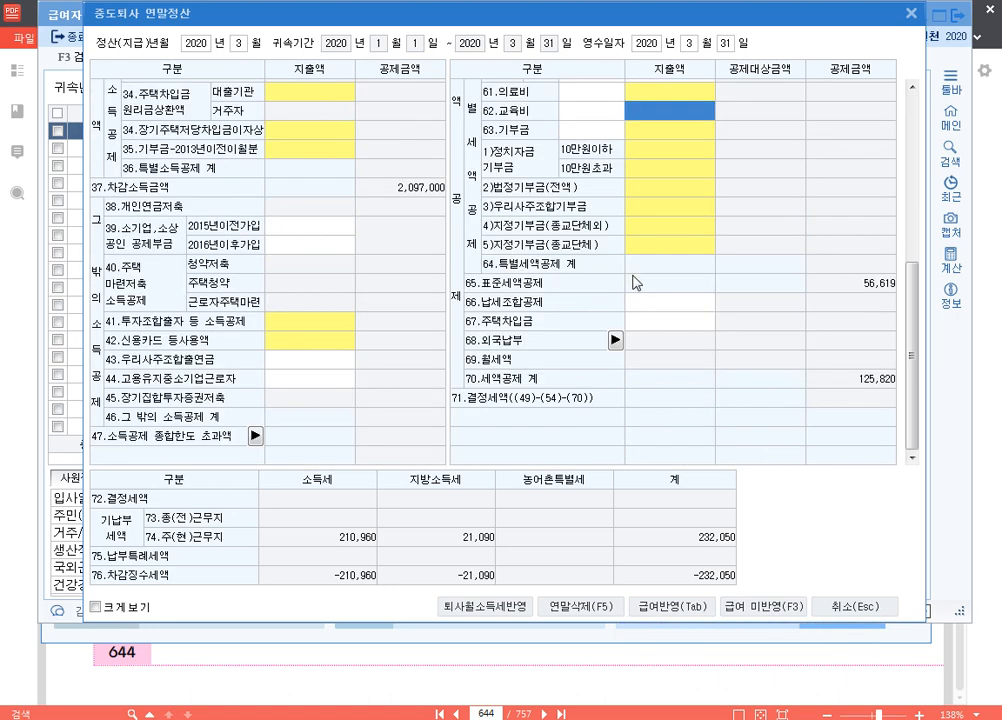
# Step: Examine the 결정세액, 신용카드, 이월 기부금, 의료비 and 기부금 entries in employee 150's mid-year settlement
pyautogui.click(873, 412)
pyautogui.click(324, 344)
pyautogui.scroll(3, 324, 344)
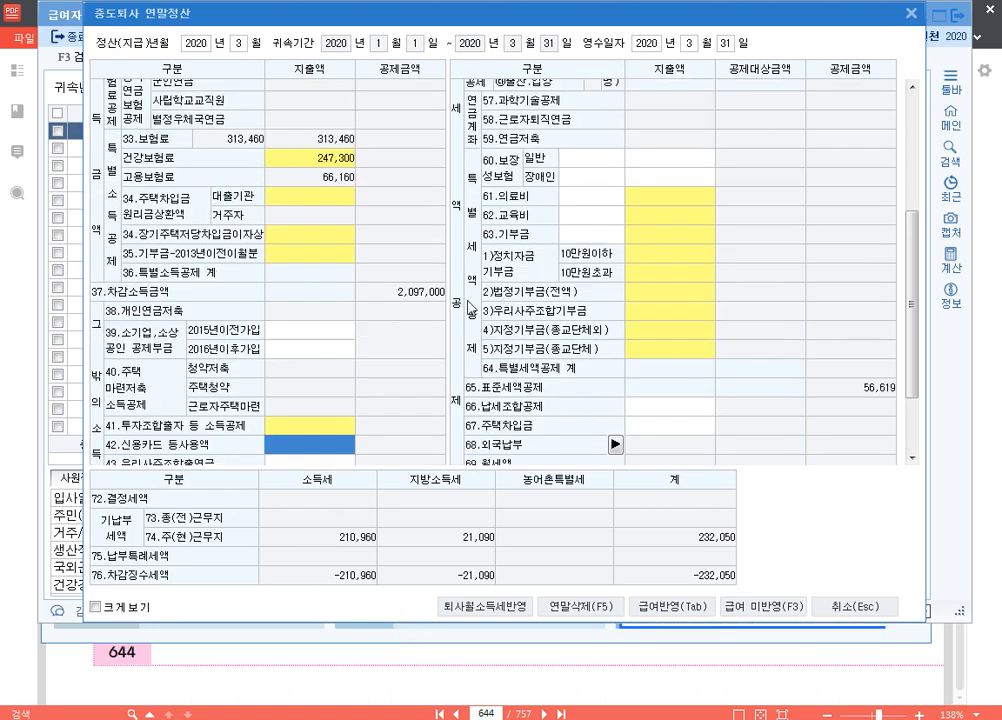
pyautogui.click(333, 253)
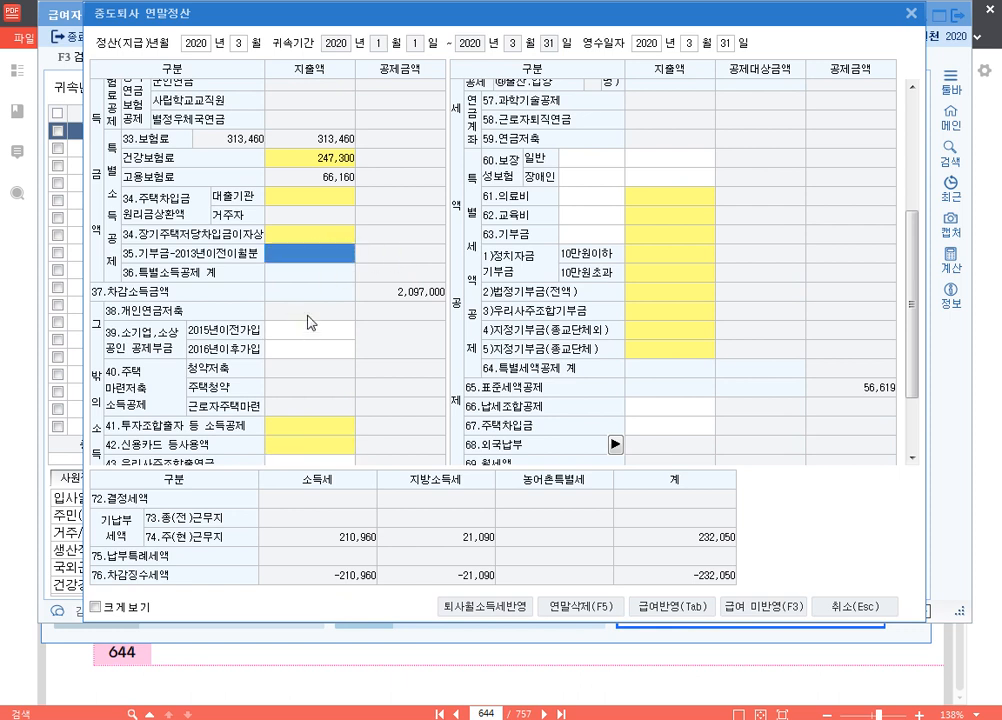
pyautogui.click(698, 164)
pyautogui.click(689, 195)
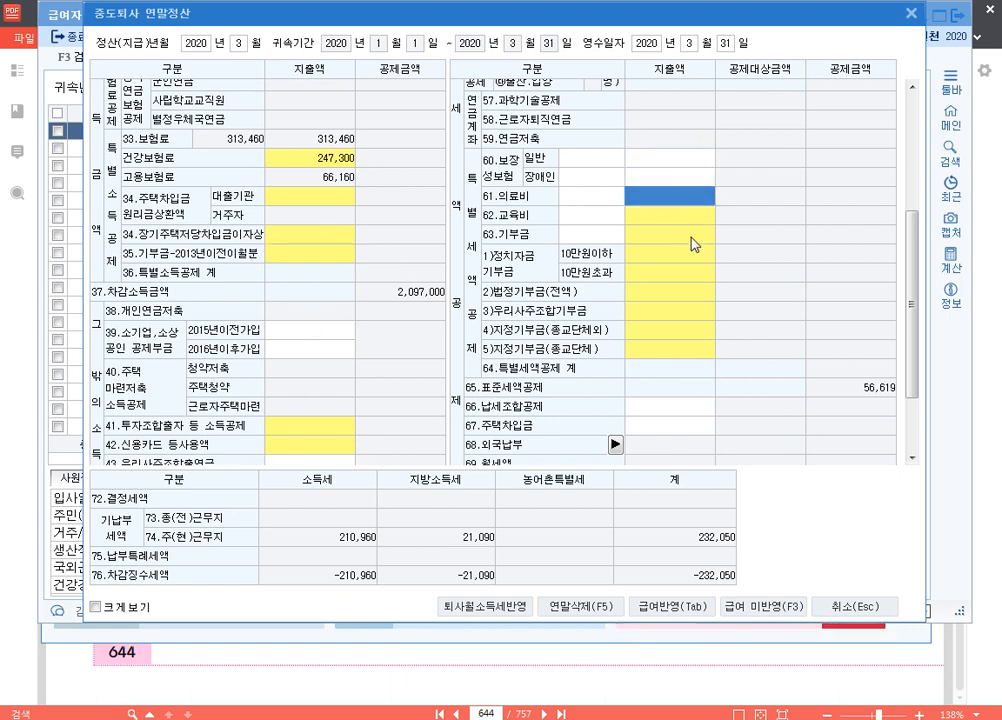
pyautogui.click(691, 234)
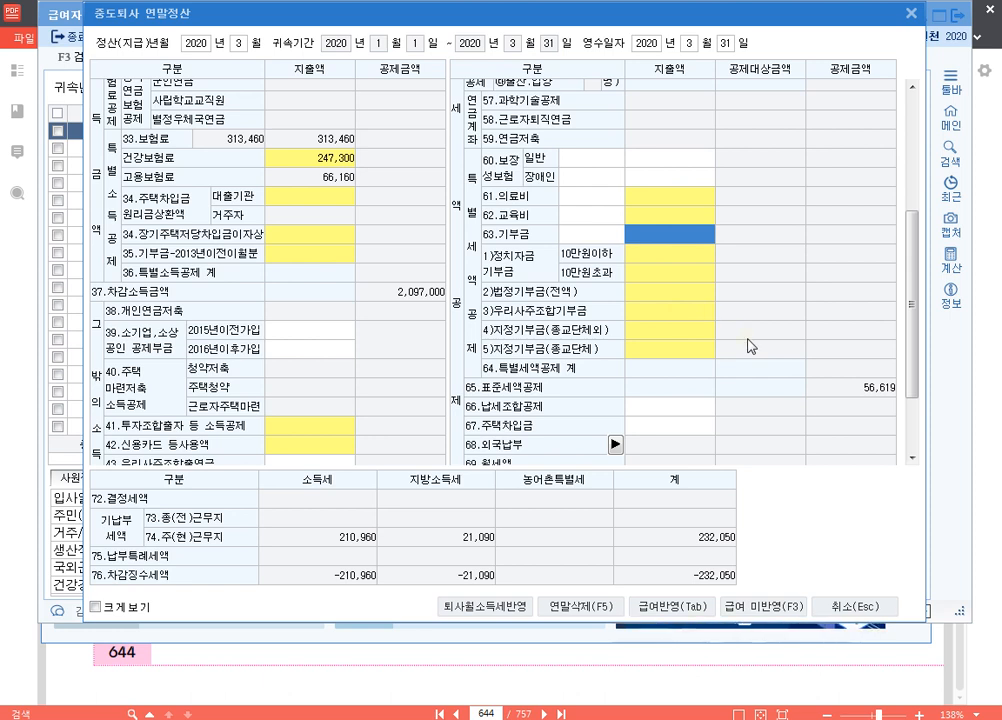